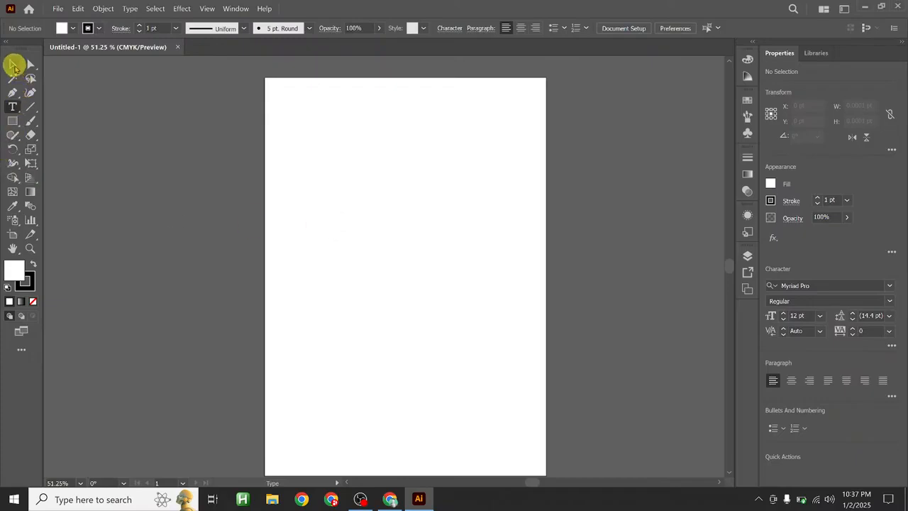
- Open the file Seamless Pattern.ai from the Downloads folder
left_click(12, 65)
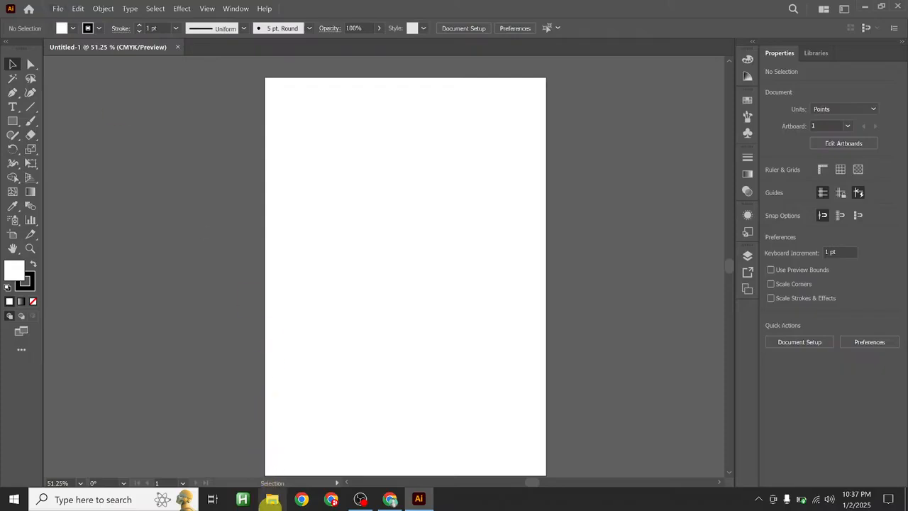
left_click(59, 8)
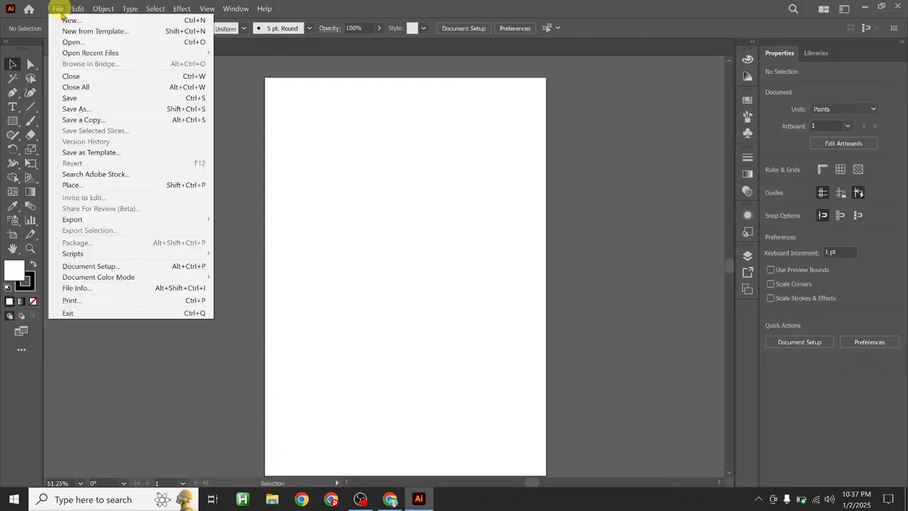
key("Escape")
key("ctrl+o")
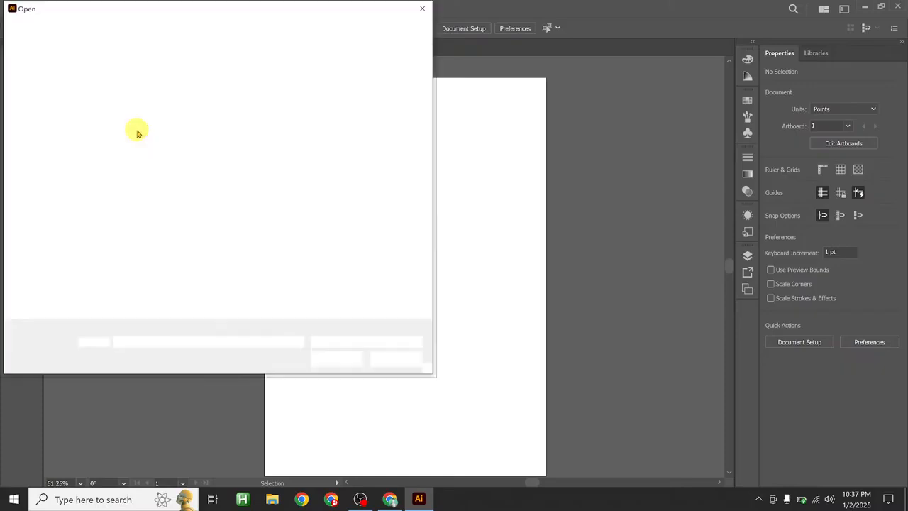
left_click(44, 168)
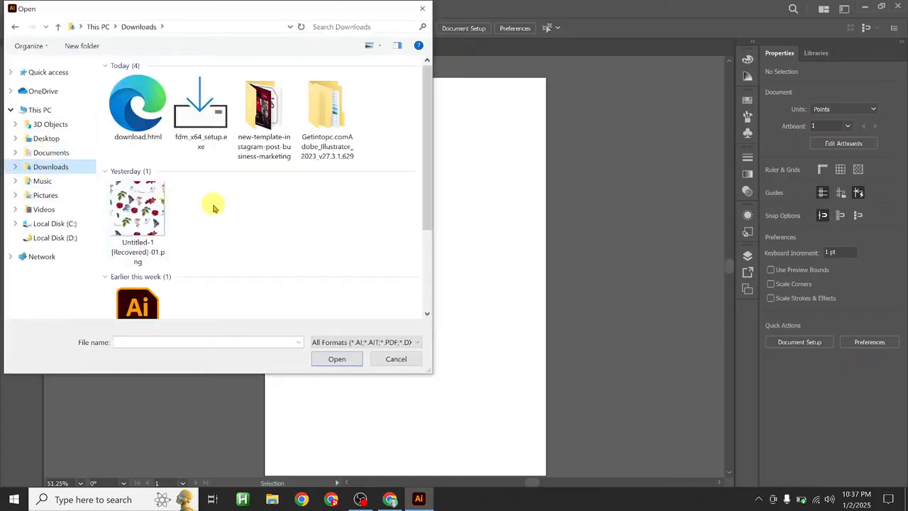
left_click(138, 305)
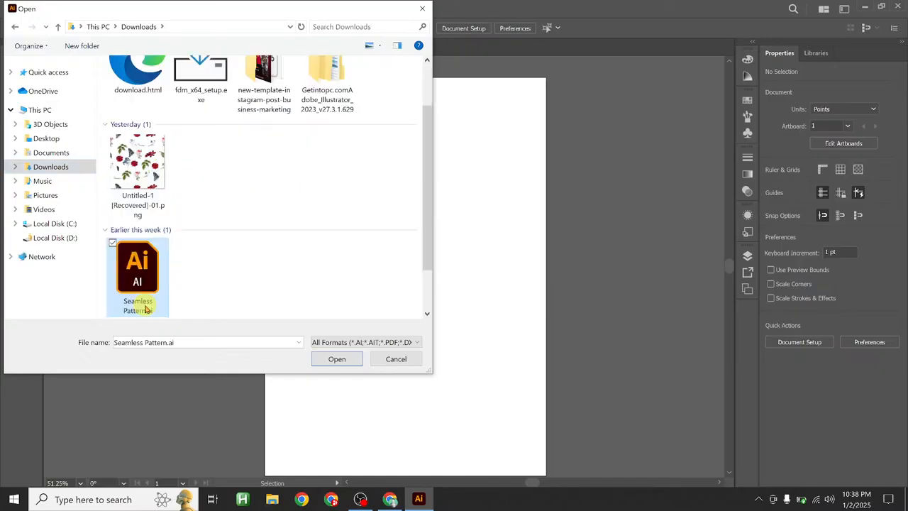
left_click(330, 357)
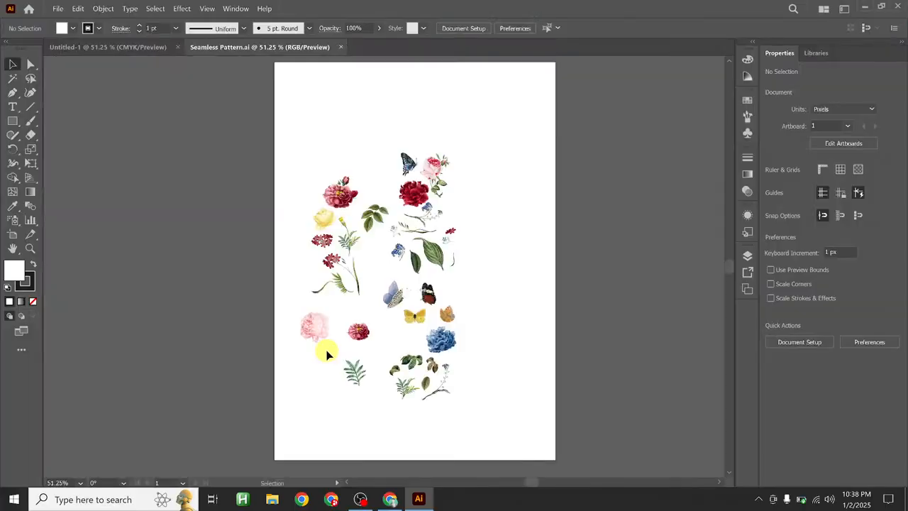
- Examine the flower, leaf and butterfly artwork up close, checking that the elements are separate groups
scroll(322, 152, "down", 2)
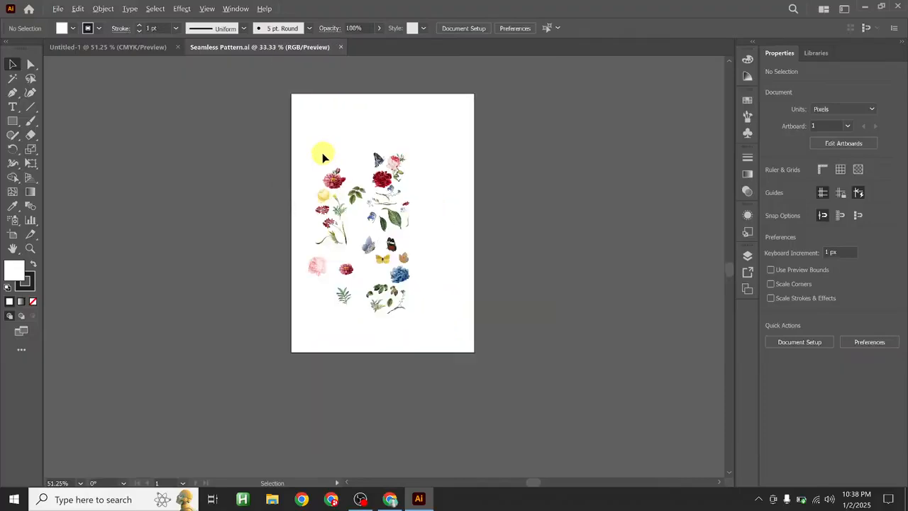
scroll(322, 152, "up", 2)
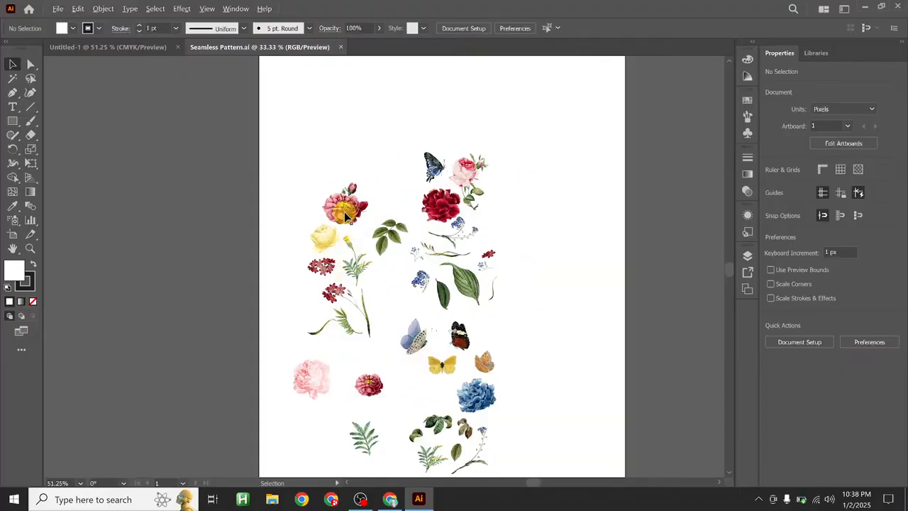
scroll(345, 212, "up", 4)
scroll(344, 209, "up", 1)
scroll(342, 202, "down", 2)
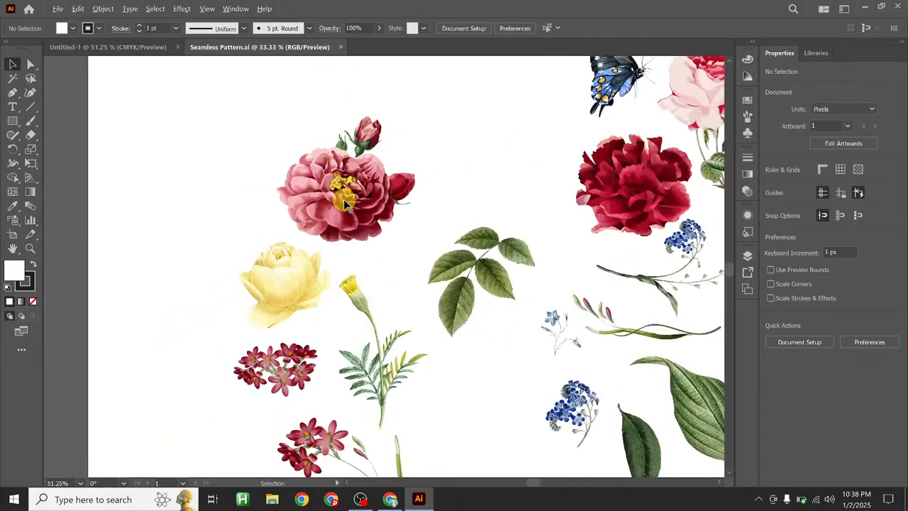
left_click_drag(435, 272, 346, 209)
left_click_drag(524, 293, 474, 246)
left_click_drag(462, 321, 454, 195)
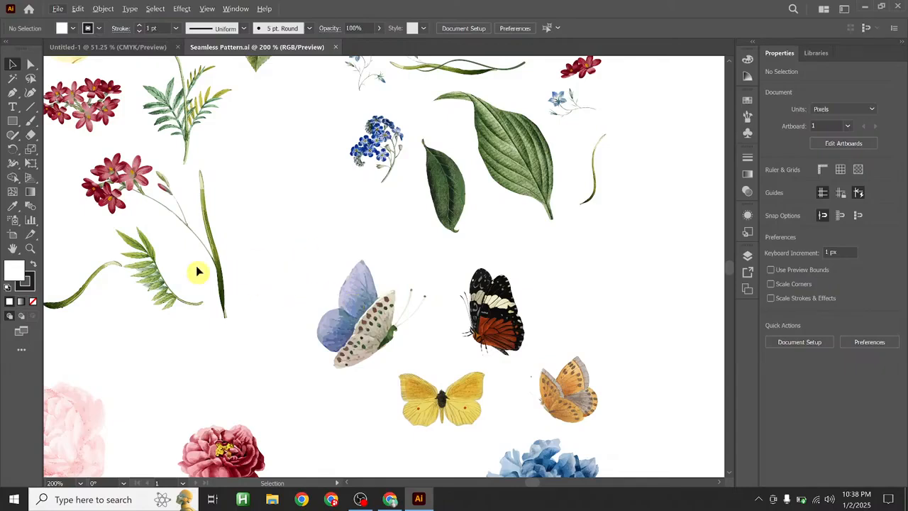
left_click(220, 258)
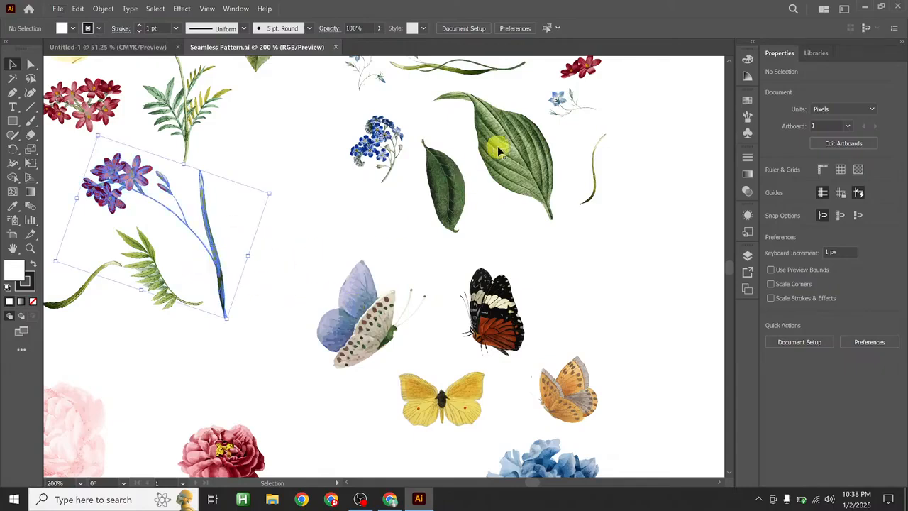
scroll(314, 227, "down", 3)
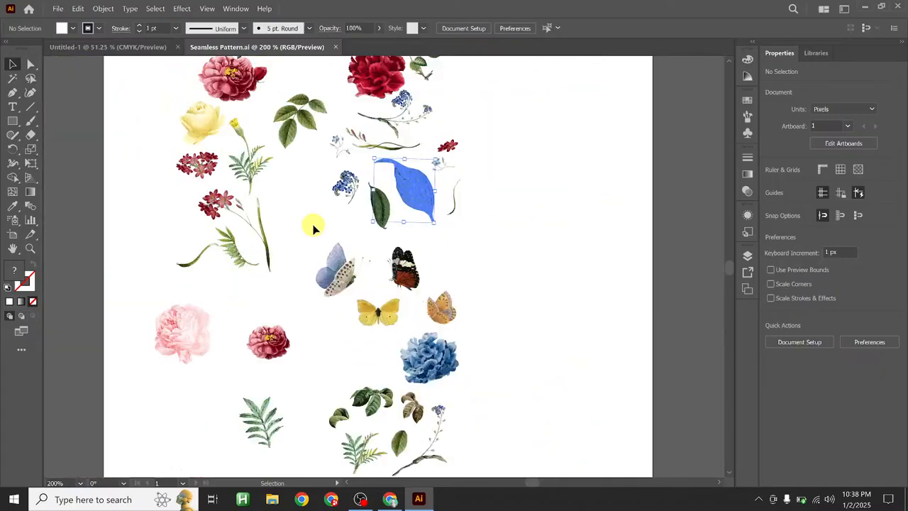
scroll(314, 227, "down", 4)
scroll(345, 264, "down", 2)
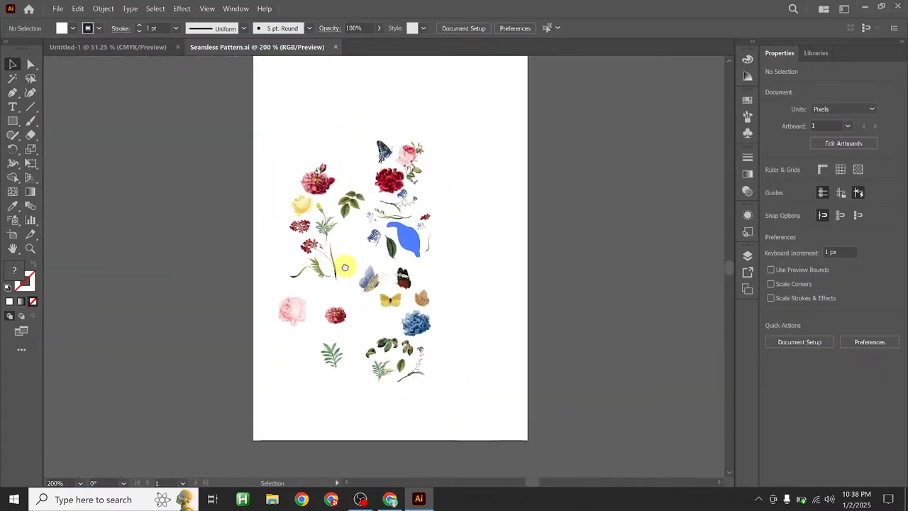
left_click(354, 271)
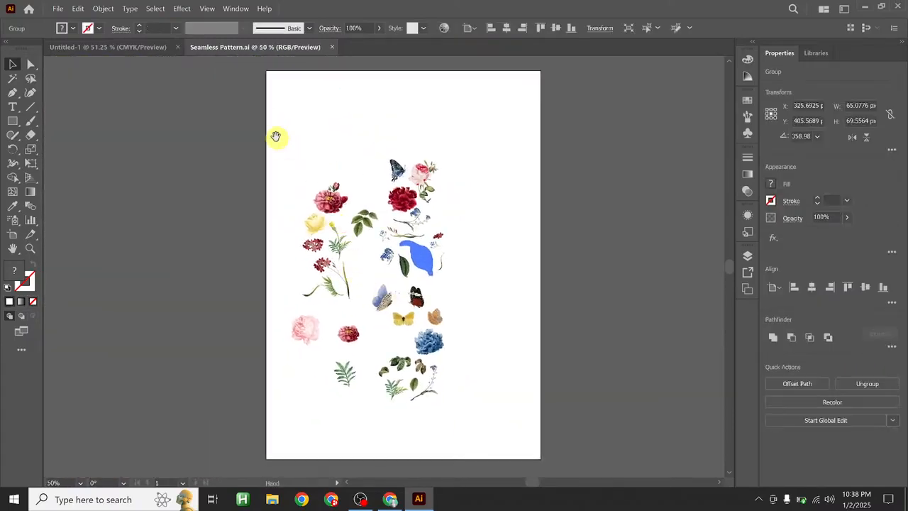
- Select all the flower, leaf and butterfly groups and move them off the artboard onto the empty canvas to its left
left_click_drag(273, 135, 485, 435)
left_click(485, 435)
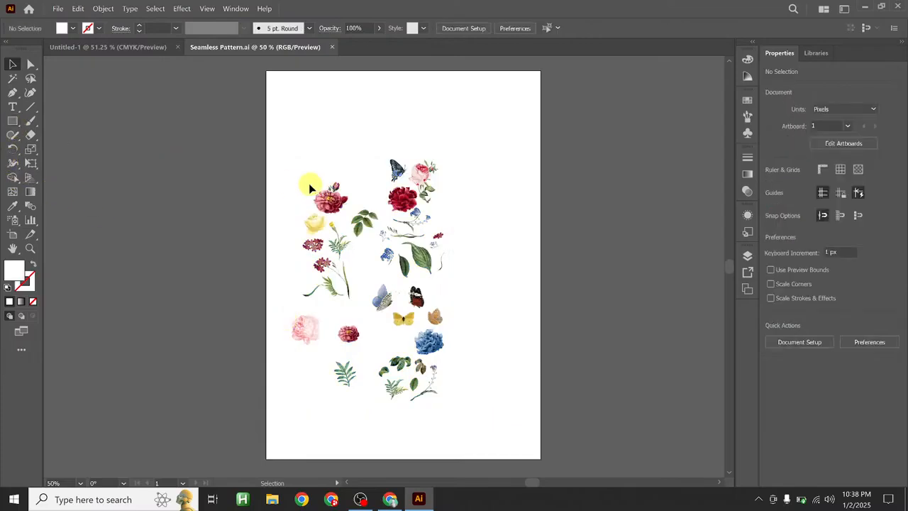
left_click_drag(260, 132, 476, 468)
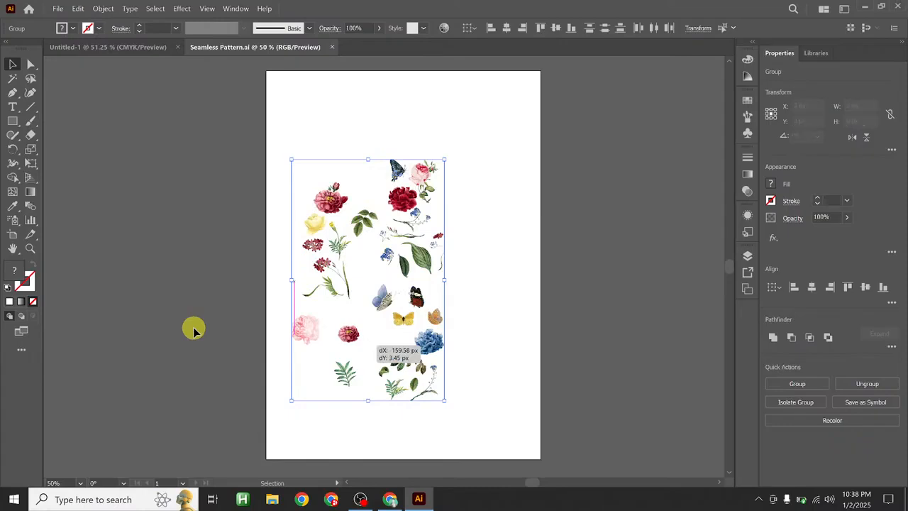
key("ctrl+d")
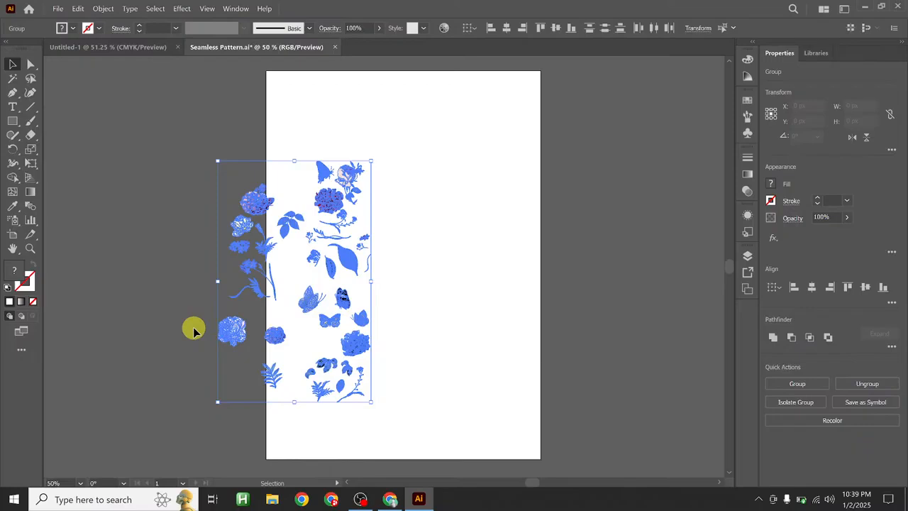
left_click(316, 272)
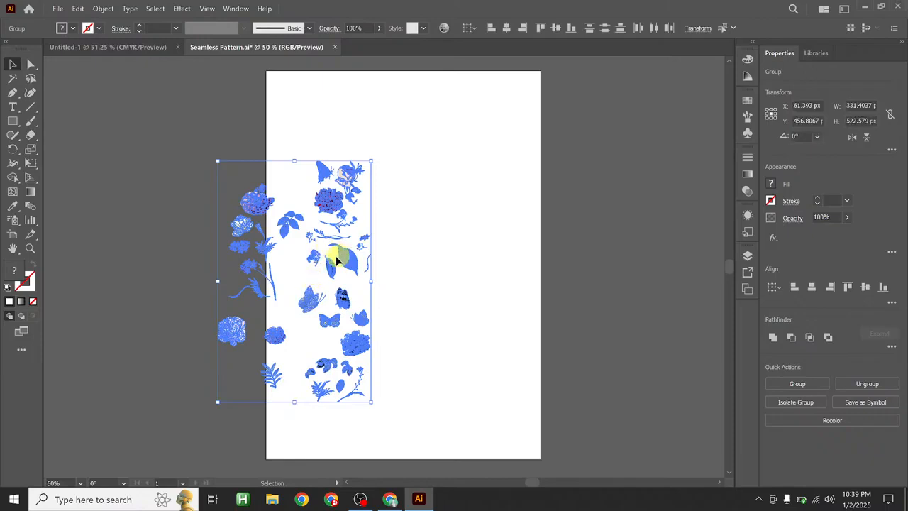
left_click_drag(179, 264, 171, 269)
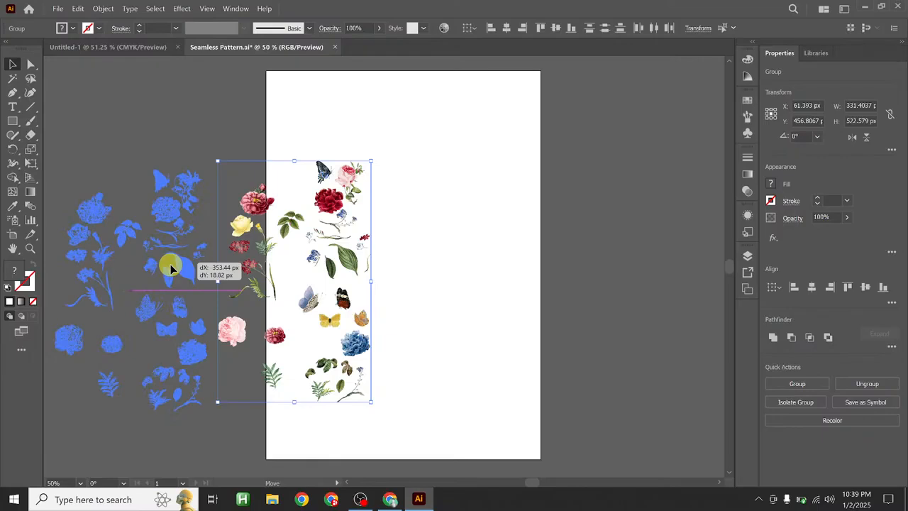
left_click_drag(170, 264, 170, 264)
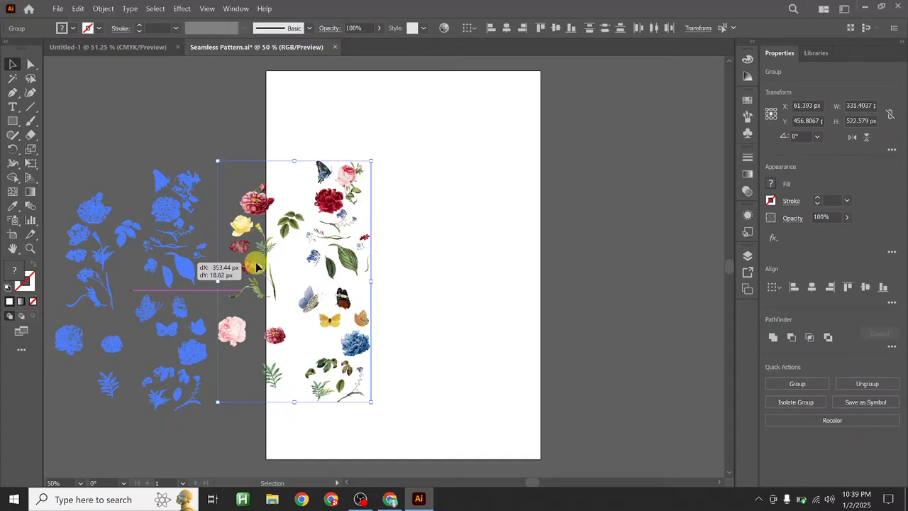
left_click_drag(257, 267, 204, 178)
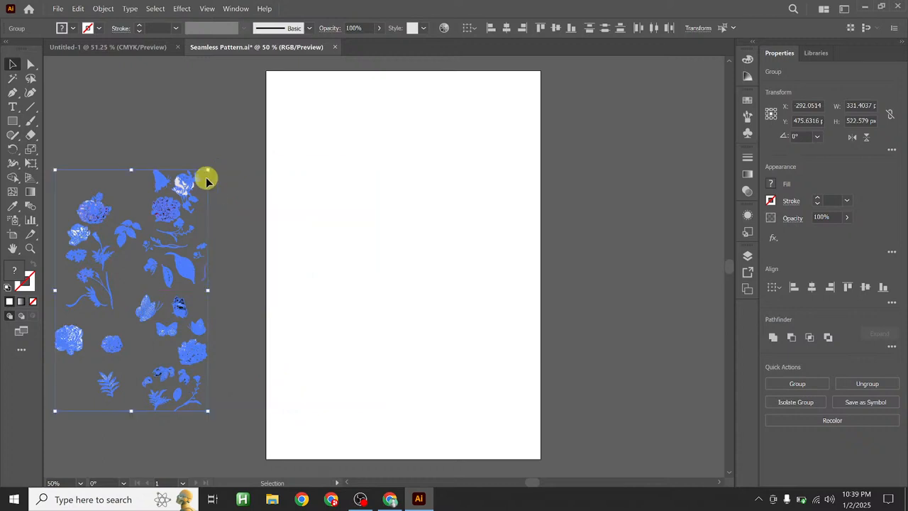
left_click(244, 149)
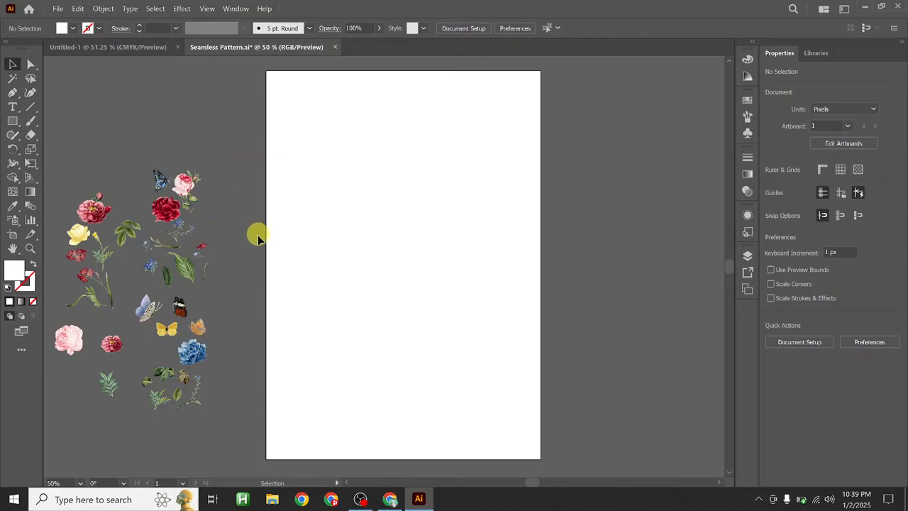
- Resize Artboard 1 to 500 px wide and 500 px high
left_click(12, 236)
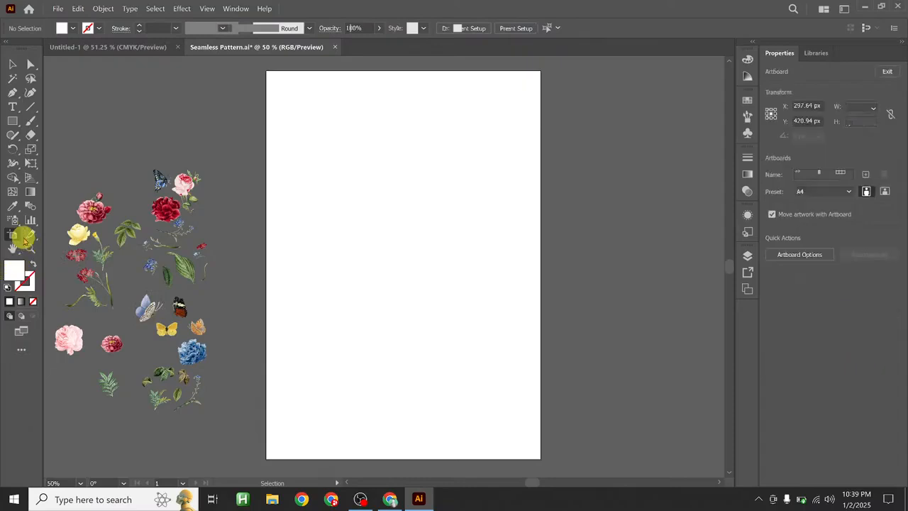
left_click(14, 235)
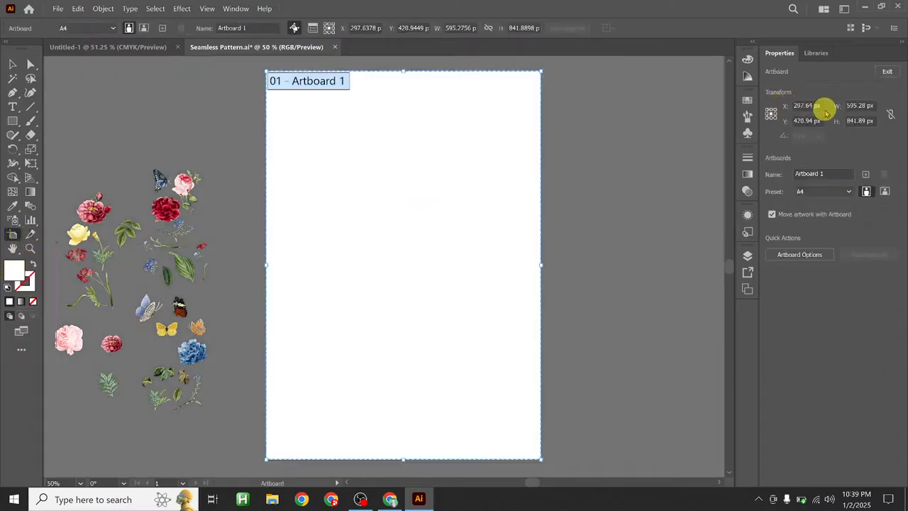
left_click(851, 105)
type("500px")
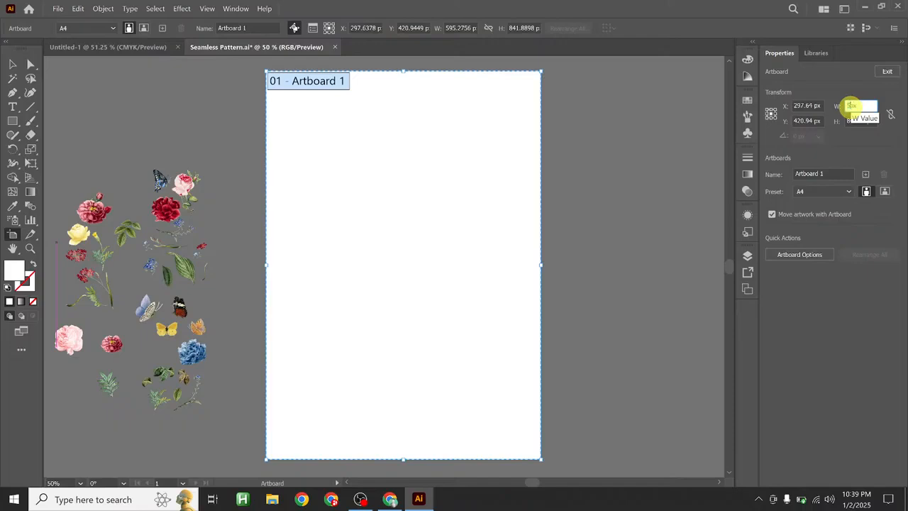
left_click(850, 121)
type("500px")
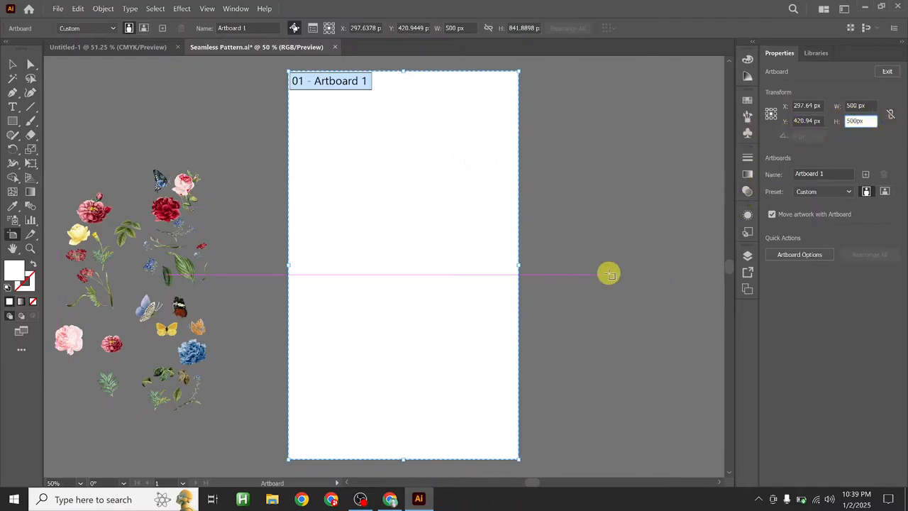
key("Return")
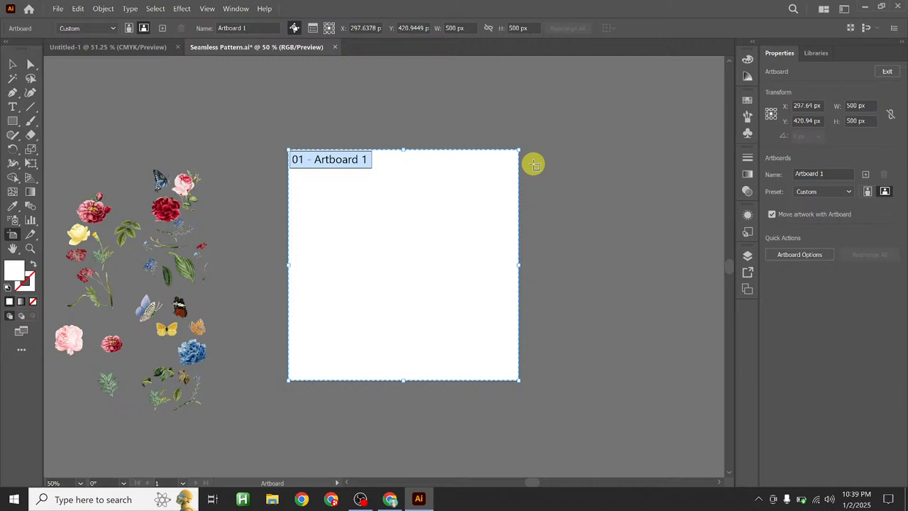
left_click(10, 64)
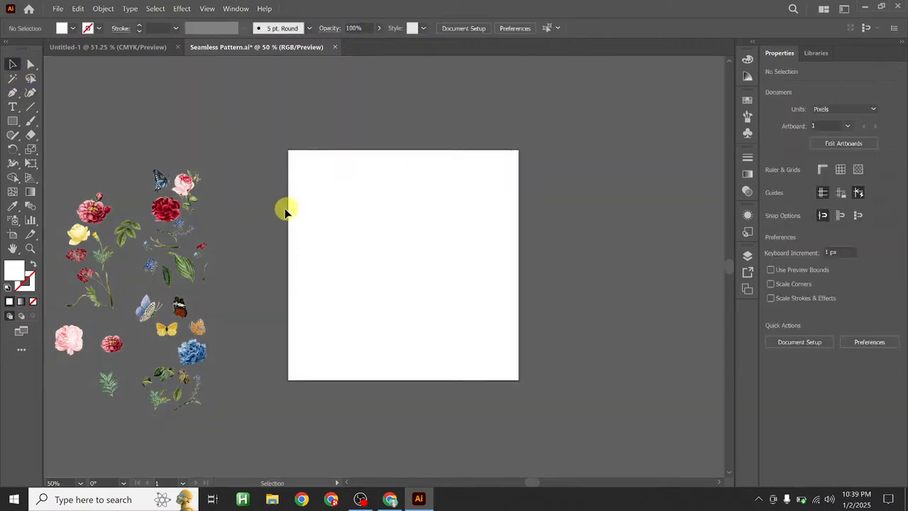
- Move the dark red flower onto the artboard's left edge near its upper corner, so that it straddles the edge
scroll(285, 208, "up", 2)
left_click_drag(266, 227, 320, 178)
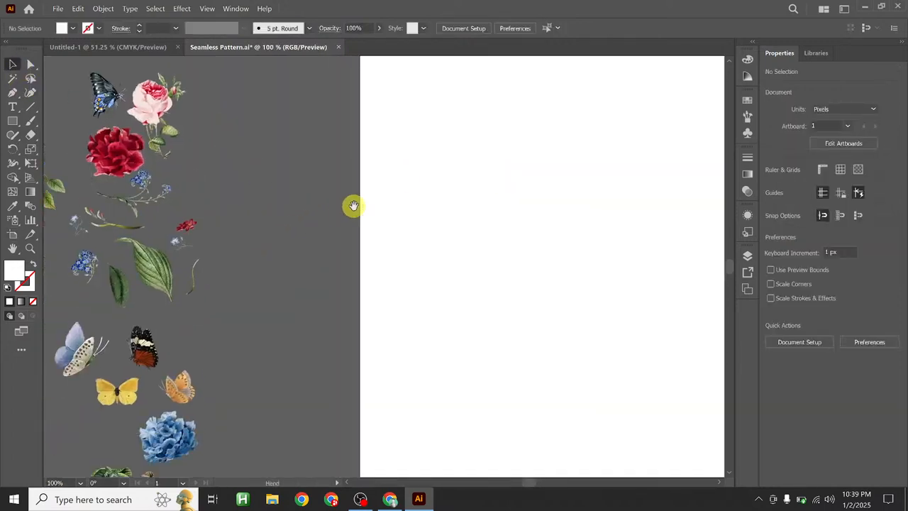
left_click_drag(317, 245, 245, 302)
left_click(131, 199)
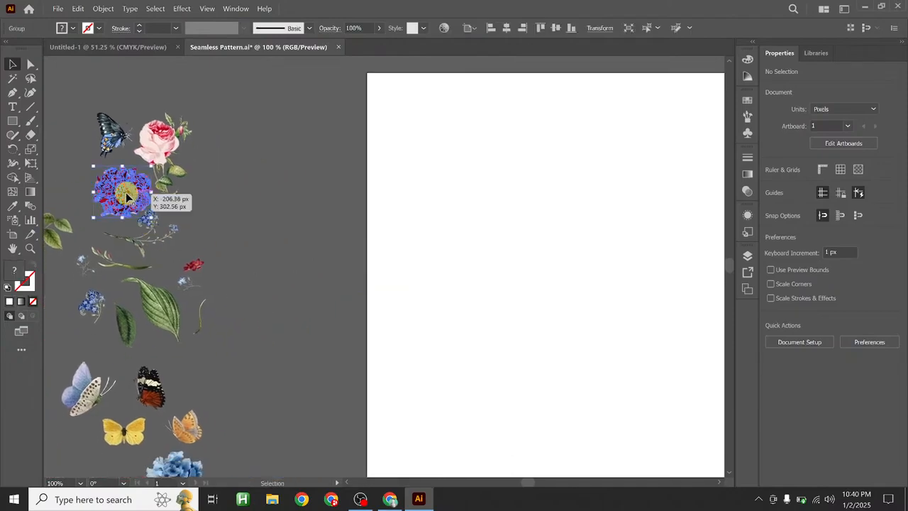
left_click_drag(145, 196, 373, 133)
scroll(284, 289, "left", 2)
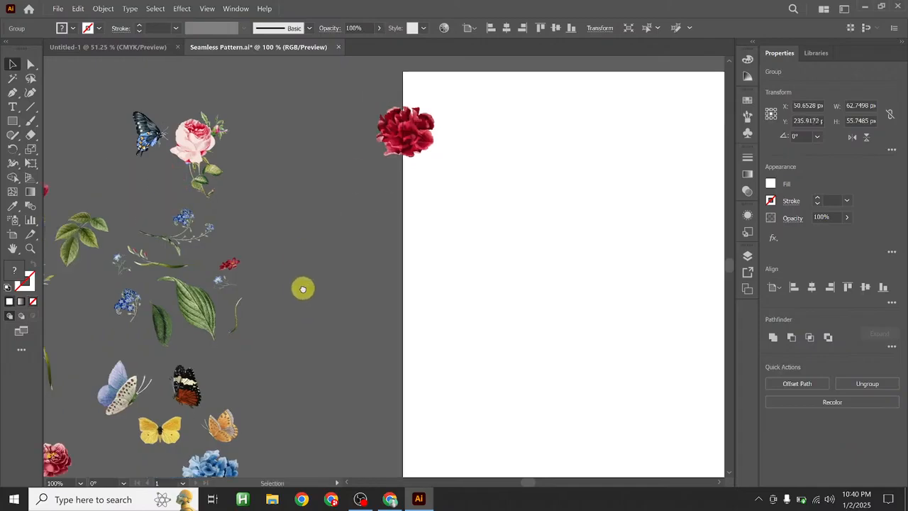
- Move the pink rose onto the artboard's left edge below the dark red flower, overlapping the edge
left_click(303, 289)
scroll(302, 289, "left", 2)
scroll(284, 292, "right", 2)
left_click_drag(239, 190, 402, 260)
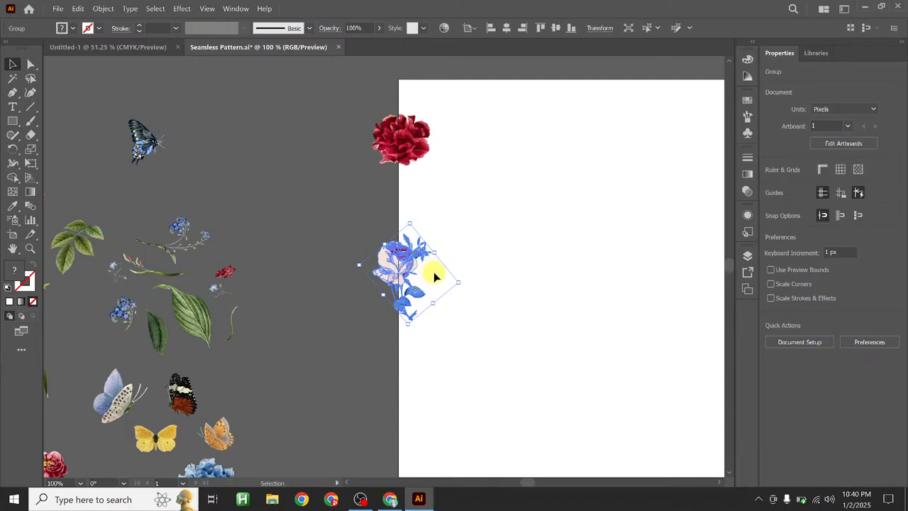
left_click(472, 258)
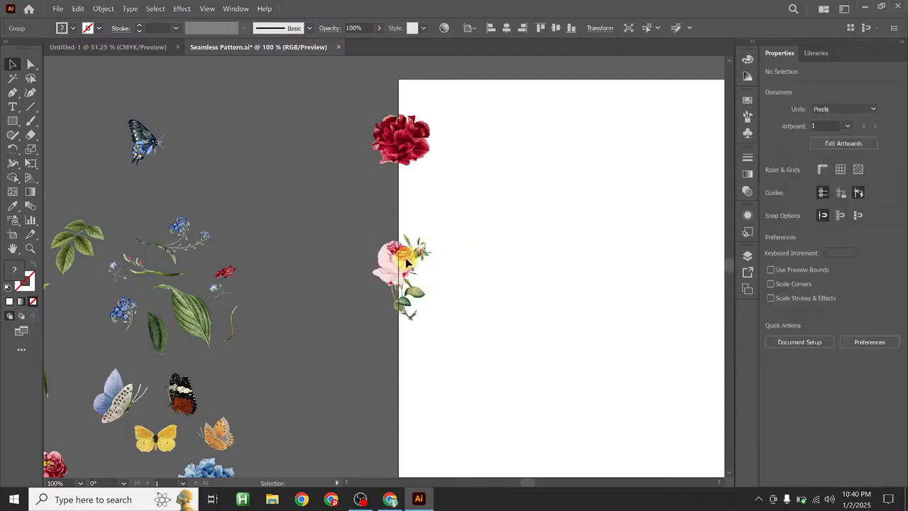
scroll(407, 263, "up", 3)
scroll(406, 263, "down", 2)
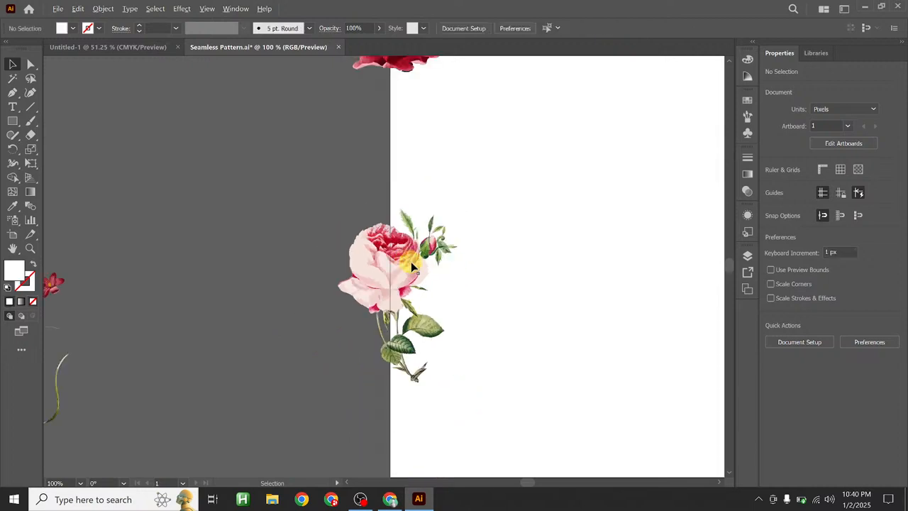
left_click_drag(428, 267, 389, 262)
scroll(341, 263, "up", 2)
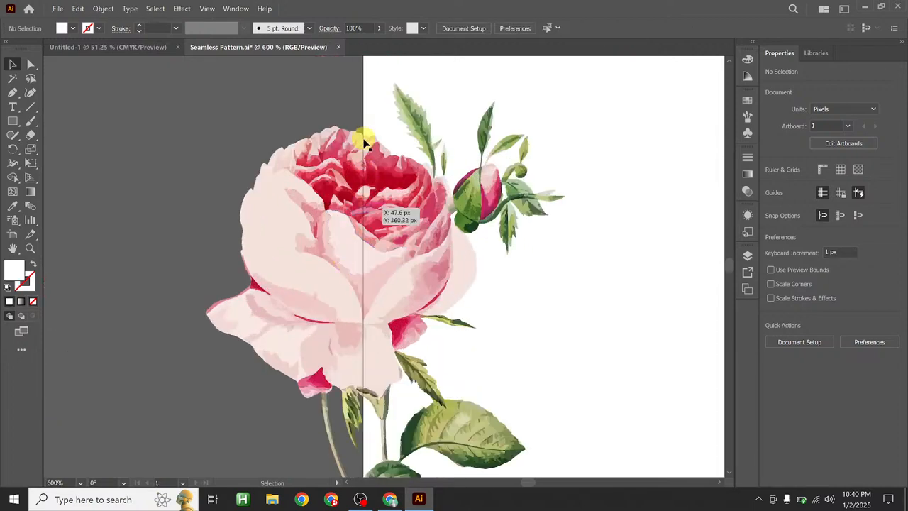
- Examine how the pink rose and dark red flower cross the artboard's left edge, and inspect the empty opposite edge
scroll(365, 177, "up", 1)
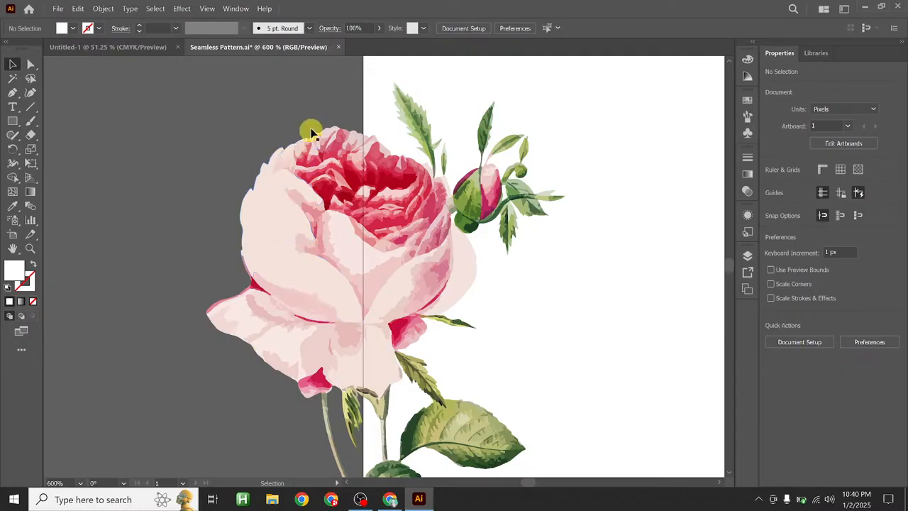
scroll(361, 336, "down", 5)
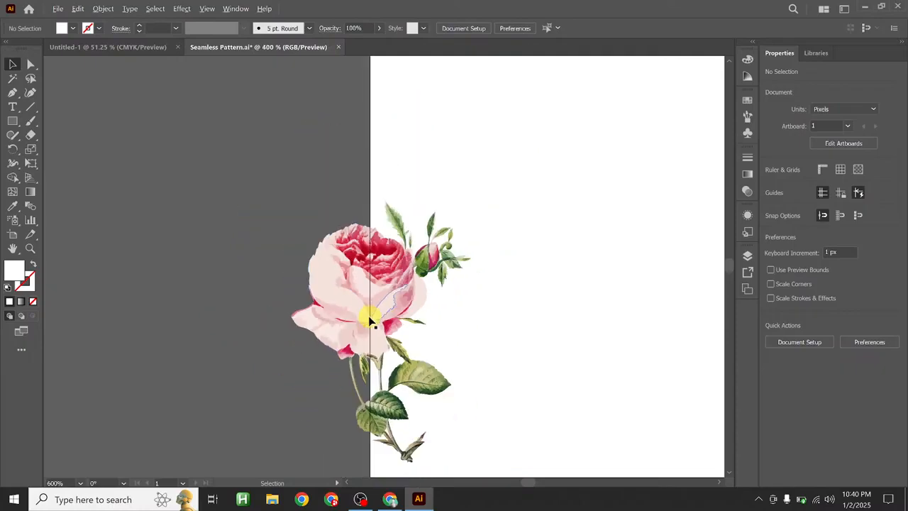
key("ctrl+1")
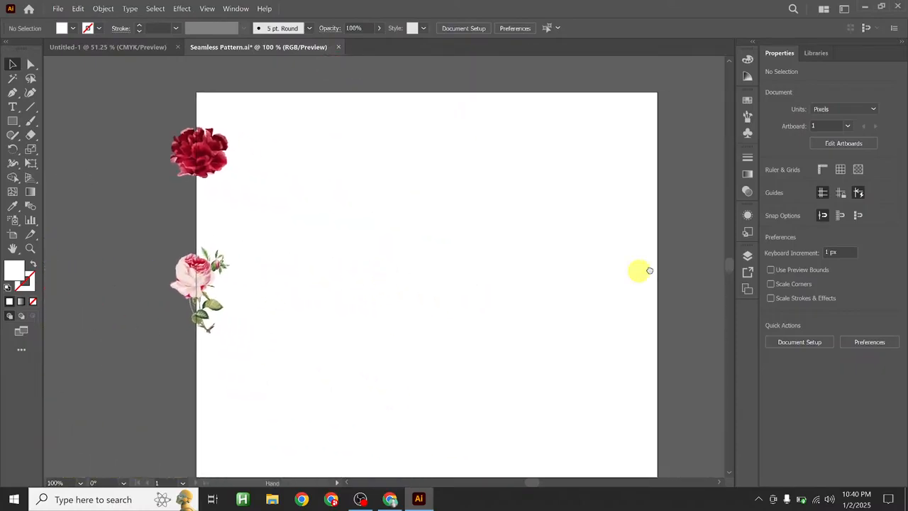
scroll(170, 281, "up", 1)
scroll(264, 224, "up", 1)
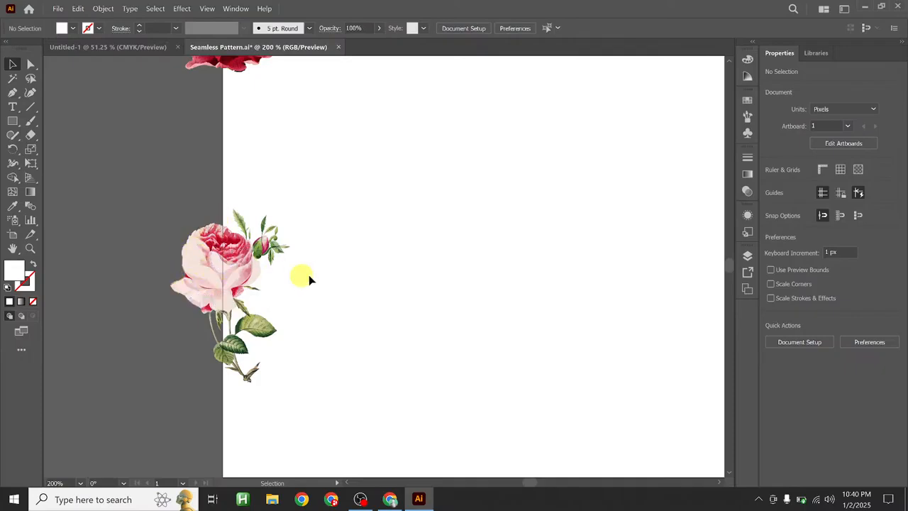
scroll(522, 292, "down", 3)
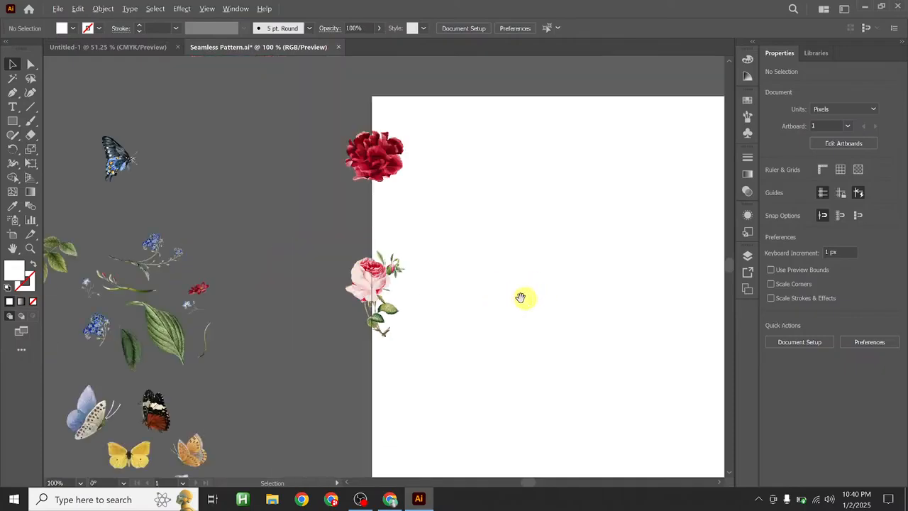
left_click_drag(534, 298, 383, 298)
left_click_drag(533, 320, 474, 320)
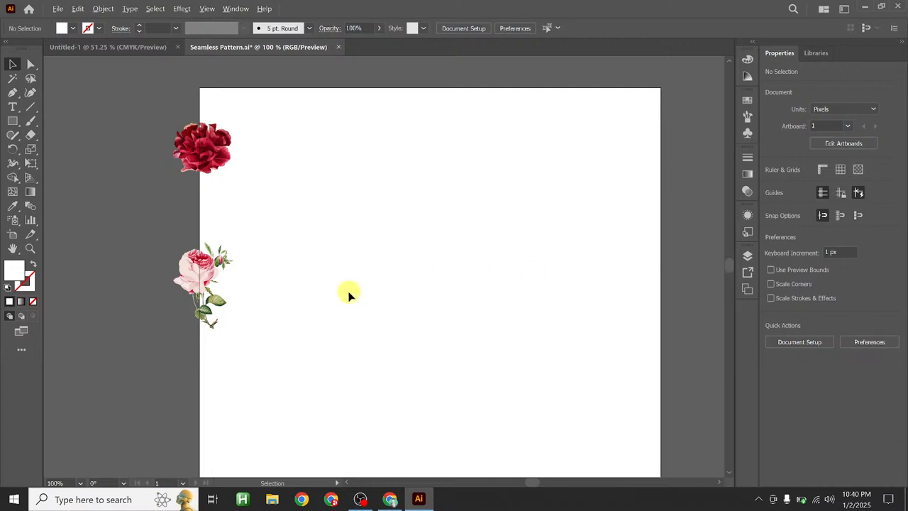
scroll(348, 293, "down", 1)
scroll(283, 277, "up", 1)
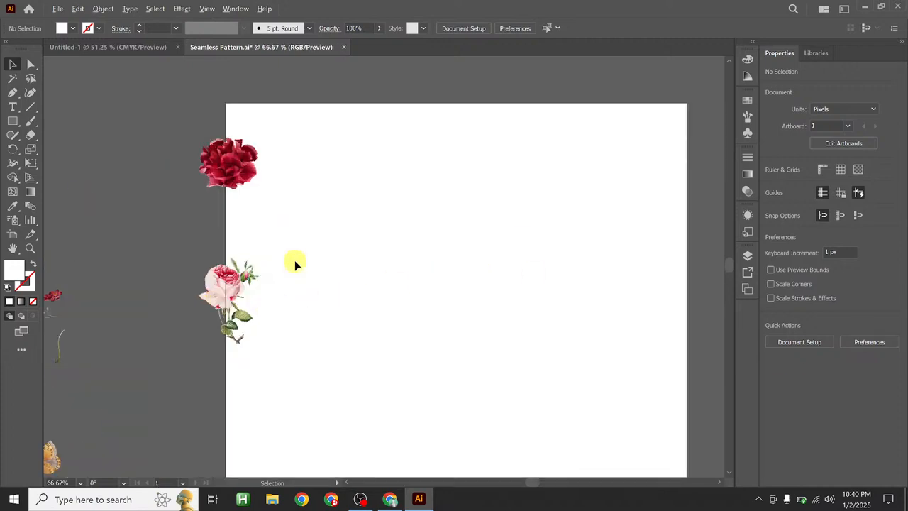
left_click_drag(310, 290, 294, 251)
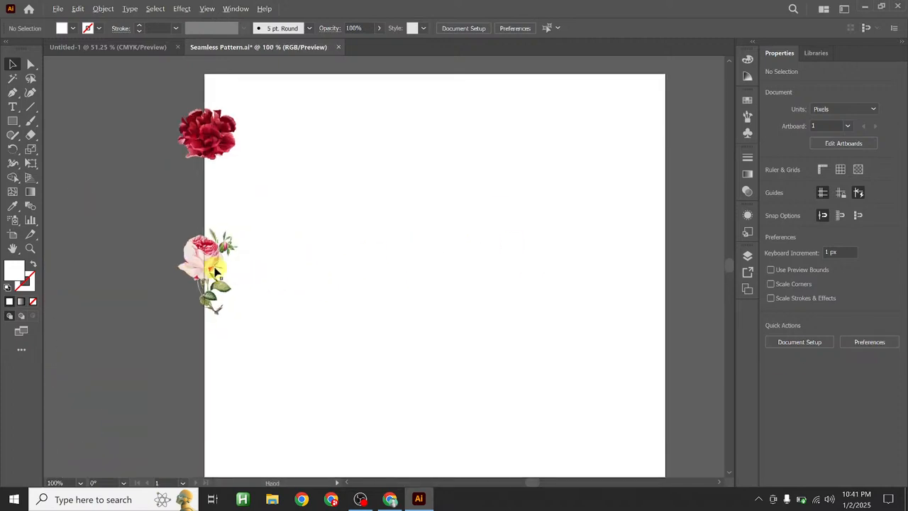
- Create a copy of the pink rose group with the Move transform, offset 500 px horizontally and 0 px vertically
scroll(213, 268, "up", 1)
scroll(193, 264, "up", 1)
left_click(182, 249)
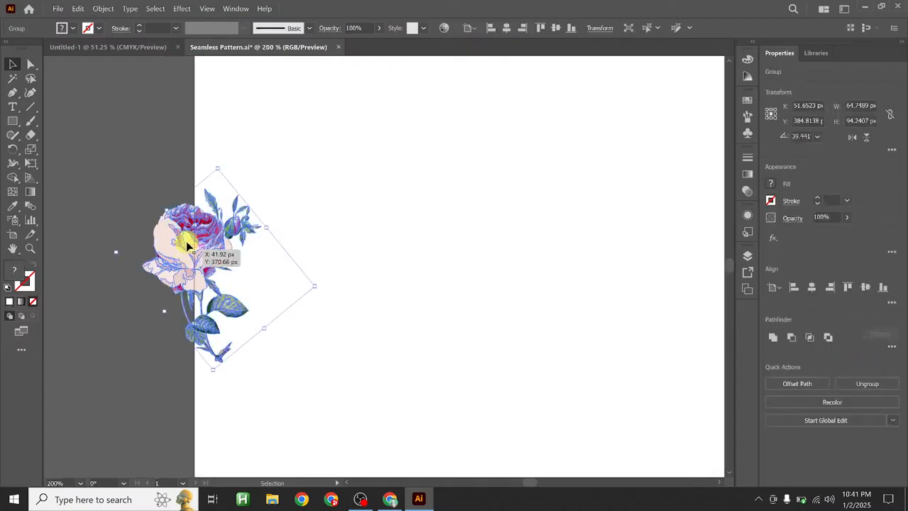
right_click(188, 243)
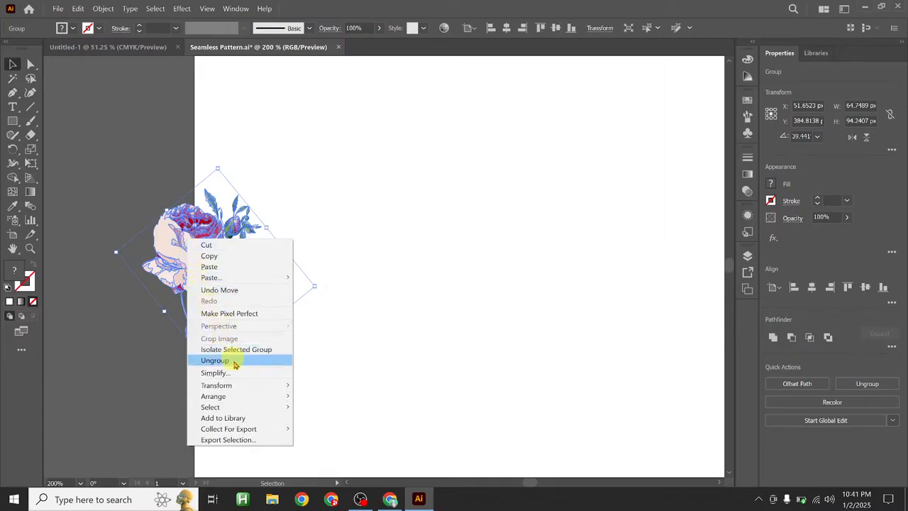
mouse_move(244, 389)
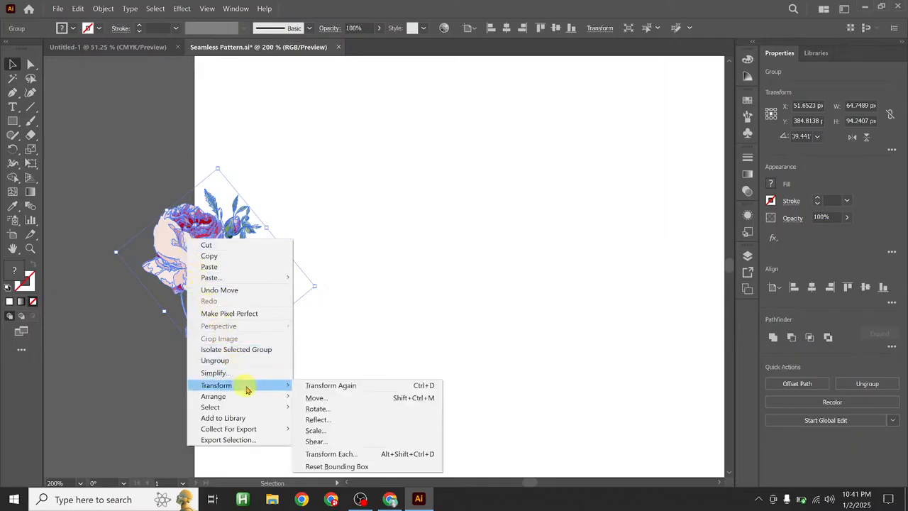
left_click(338, 401)
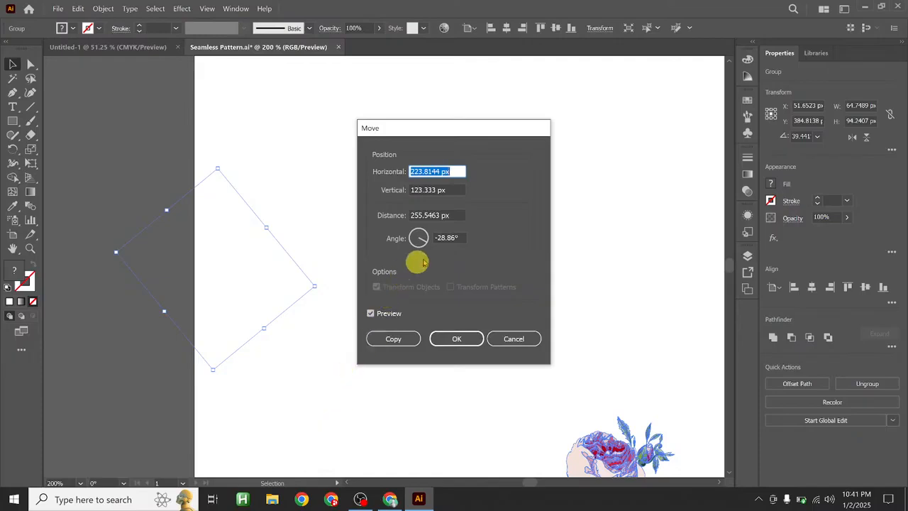
double_click(423, 171)
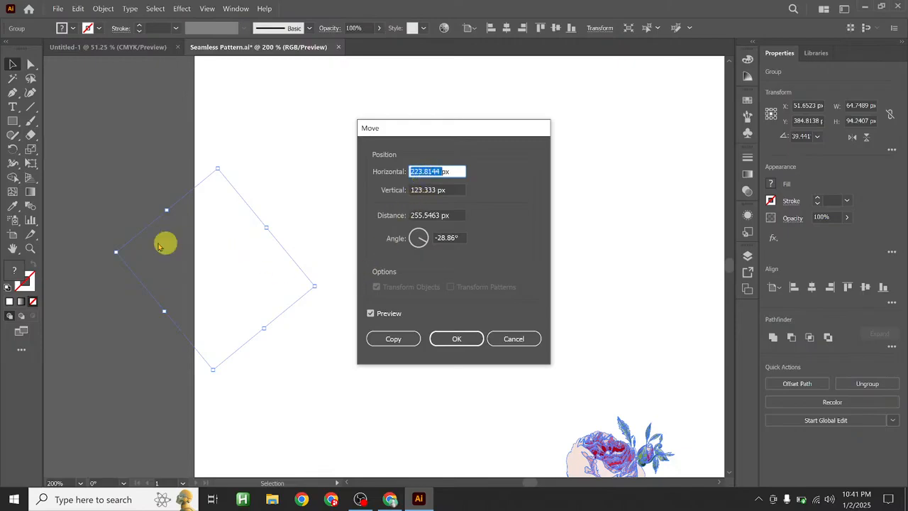
key("alt")
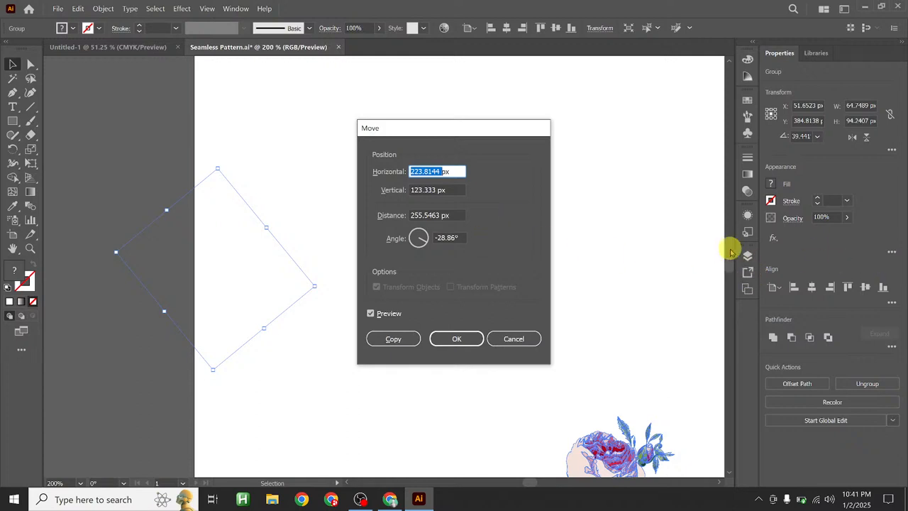
left_click(427, 172)
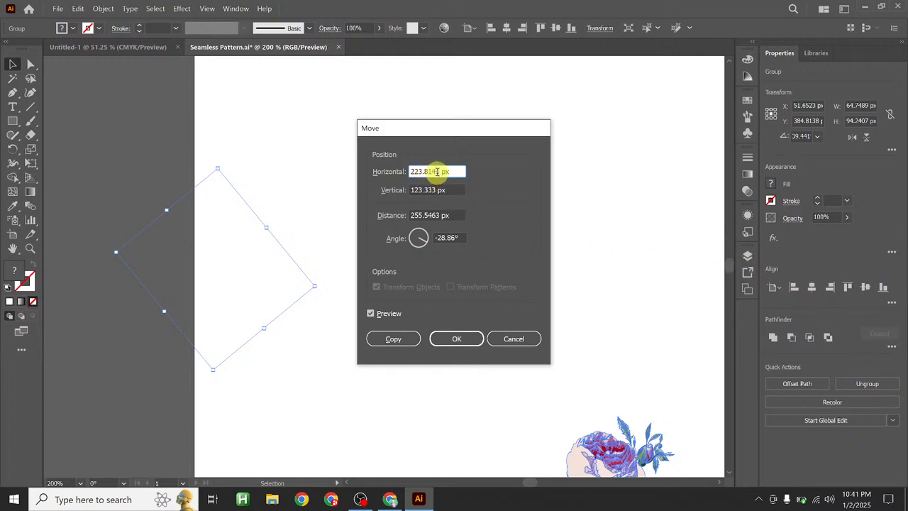
left_click_drag(438, 171, 389, 171)
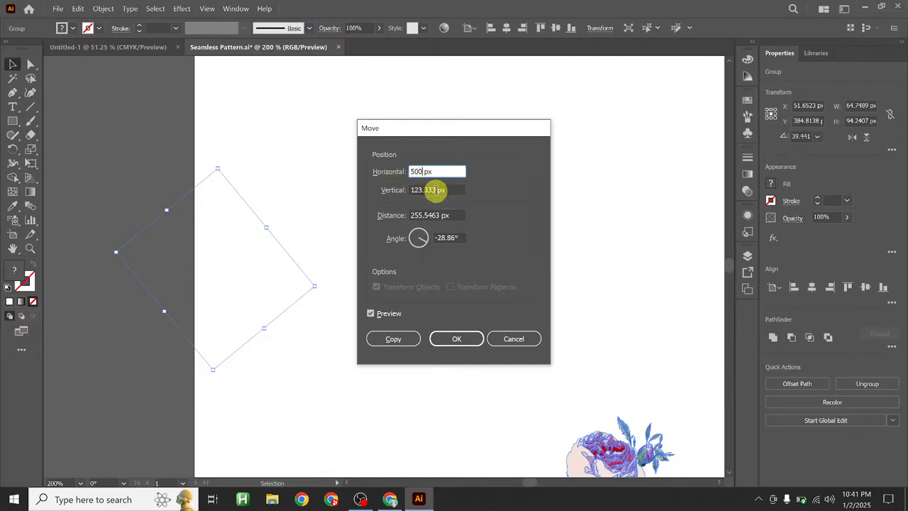
left_click_drag(434, 191, 375, 190)
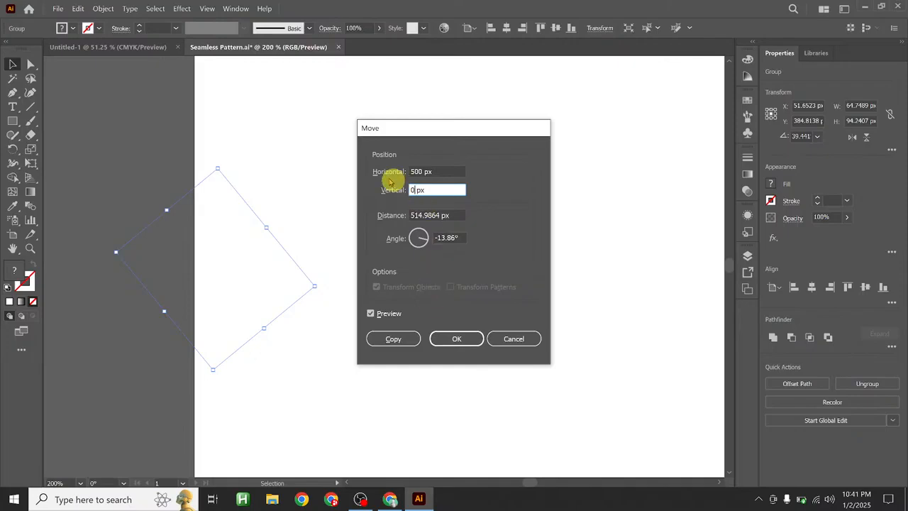
left_click(394, 339)
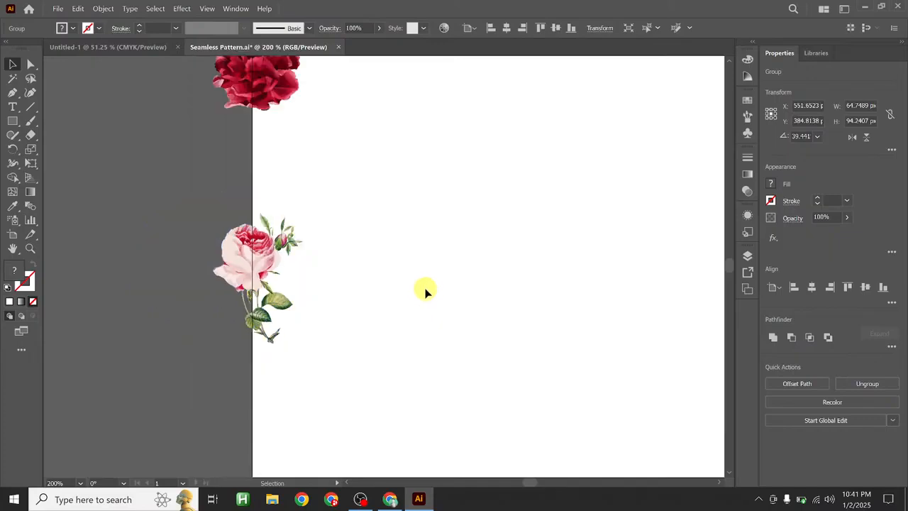
- Deselect the copied rose and compare where the artboard's left and right edges cut through the two pink roses
scroll(424, 291, "down", 4)
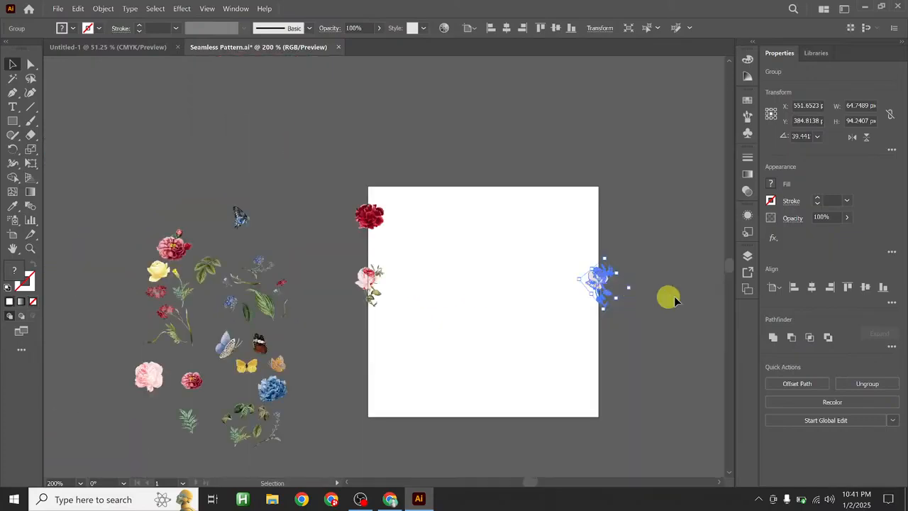
scroll(580, 297, "up", 2)
left_click_drag(600, 306, 572, 290)
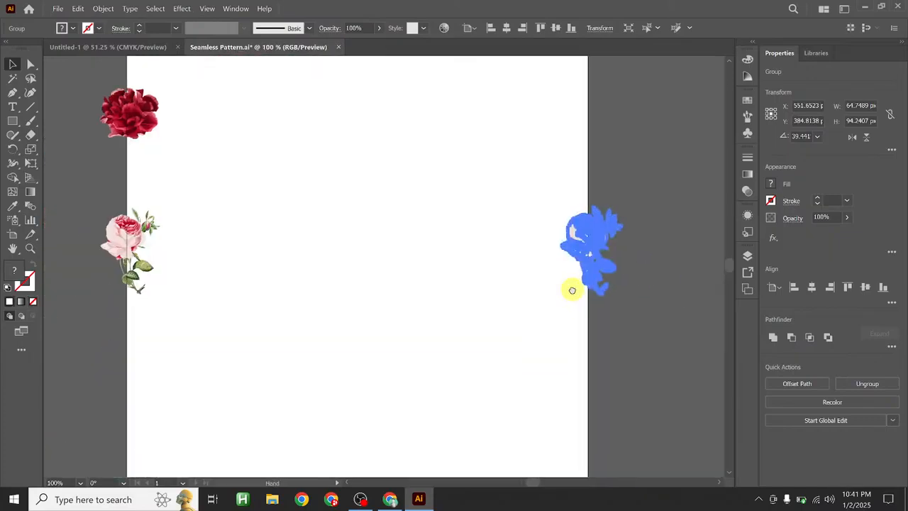
left_click(645, 334)
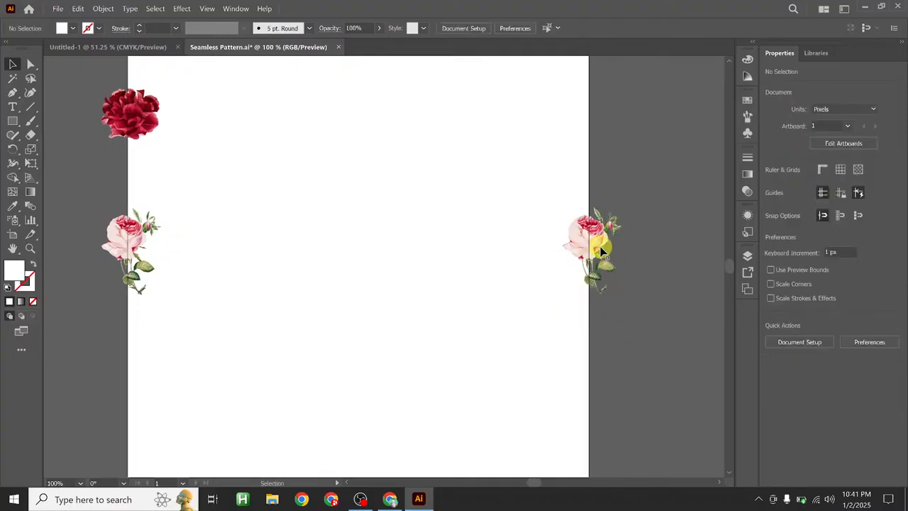
scroll(106, 243, "up", 4)
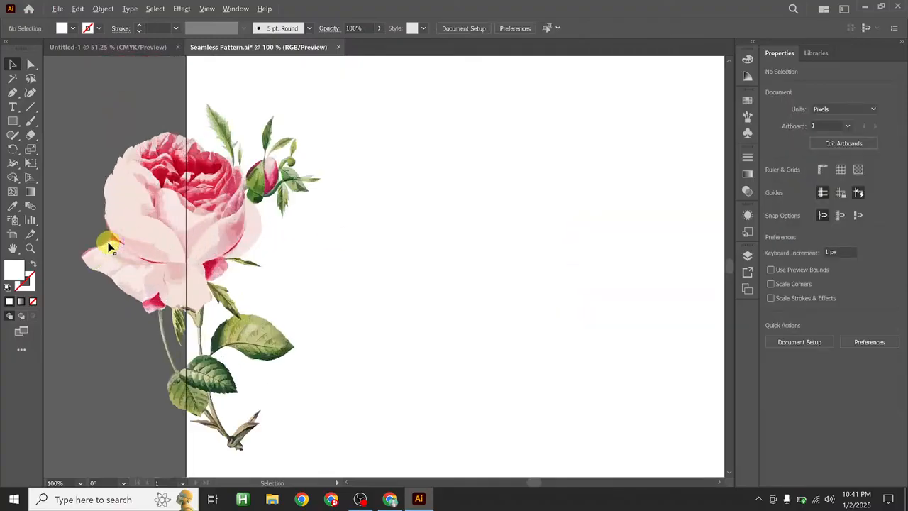
scroll(168, 206, "down", 2)
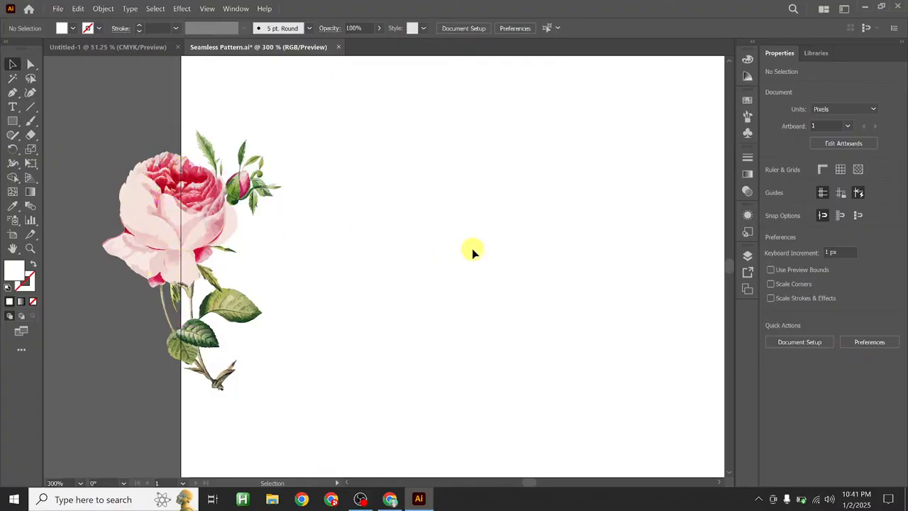
scroll(472, 252, "down", 1)
scroll(543, 249, "right", 10)
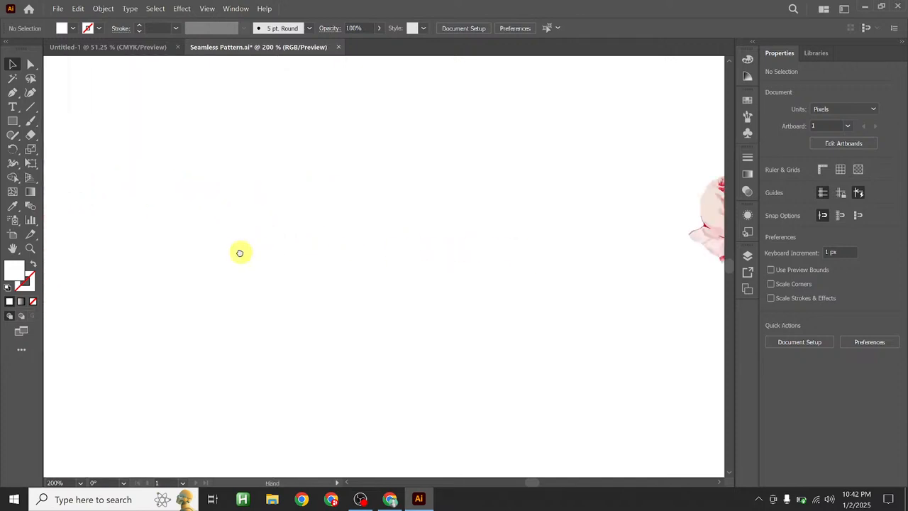
scroll(383, 284, "right", 3)
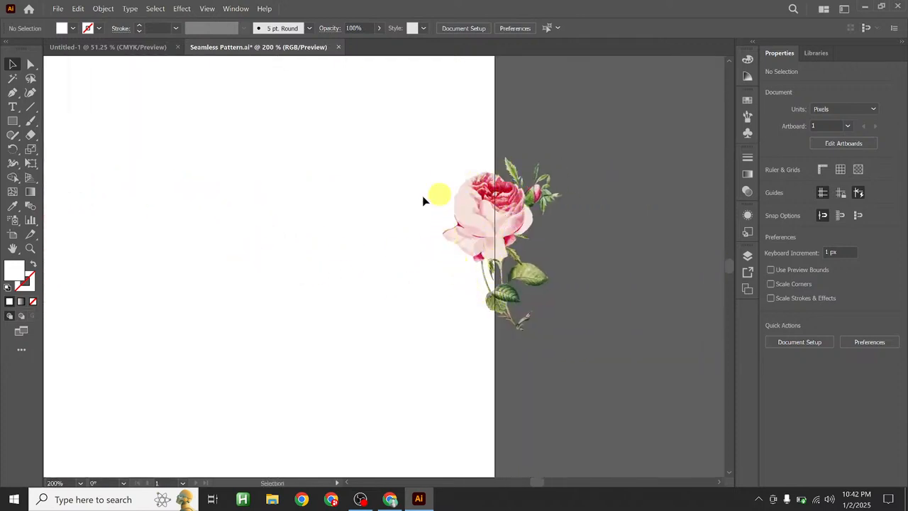
scroll(458, 191, "left", 10)
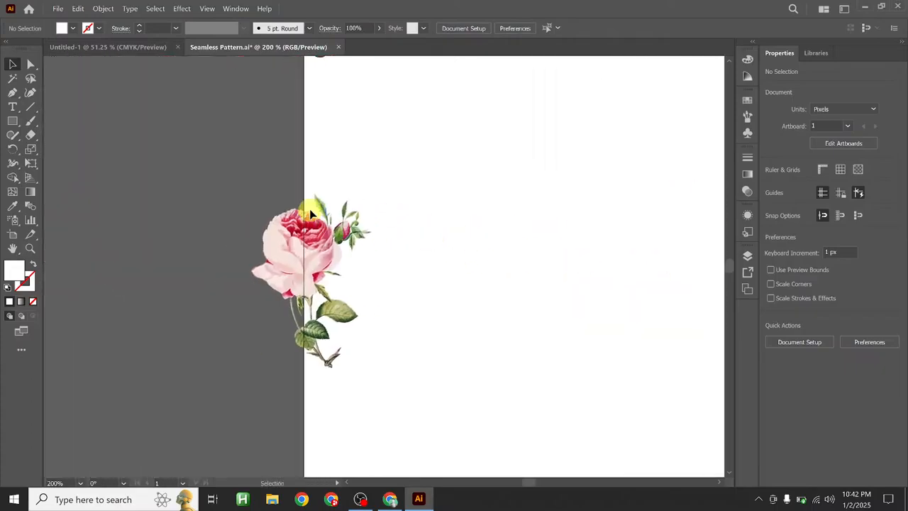
scroll(344, 301, "down", 2)
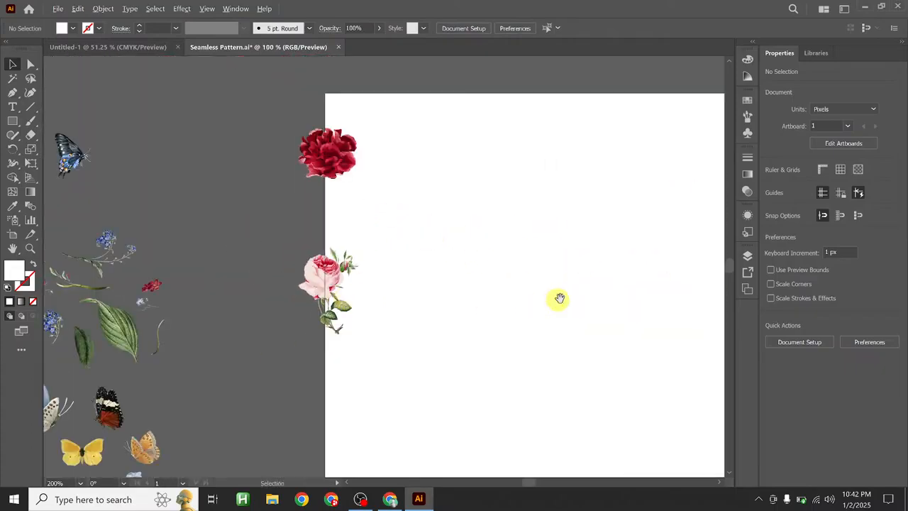
left_click_drag(551, 304, 387, 260)
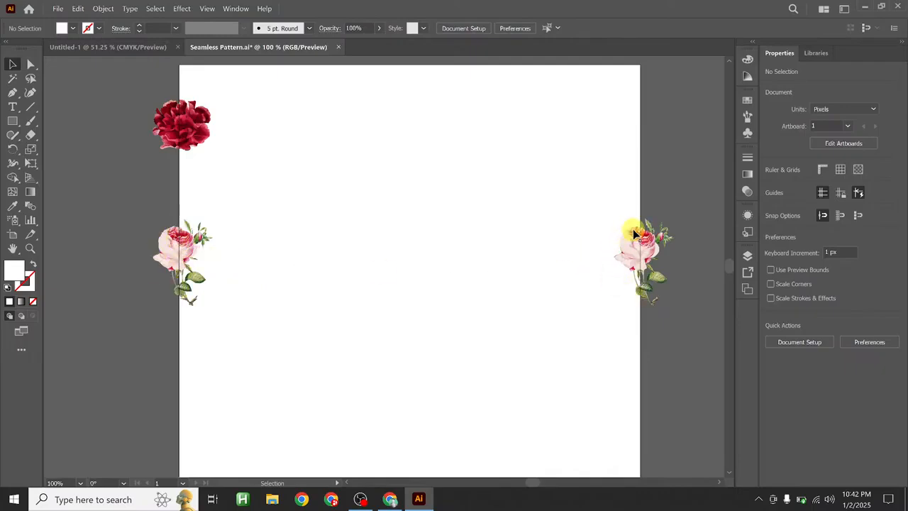
- Create a copy of the dark red flower with the Move transform, offset 500 px horizontally and 0 px vertically, and deselect it
left_click(181, 128)
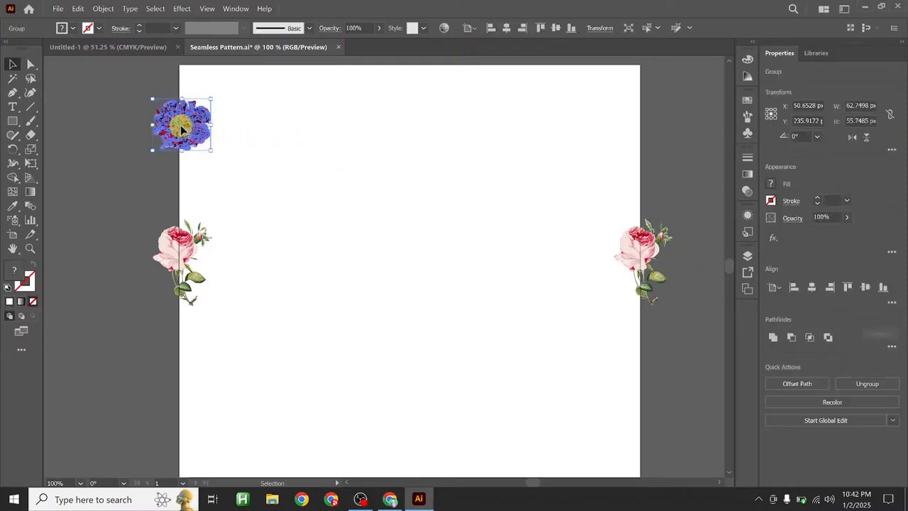
right_click(181, 129)
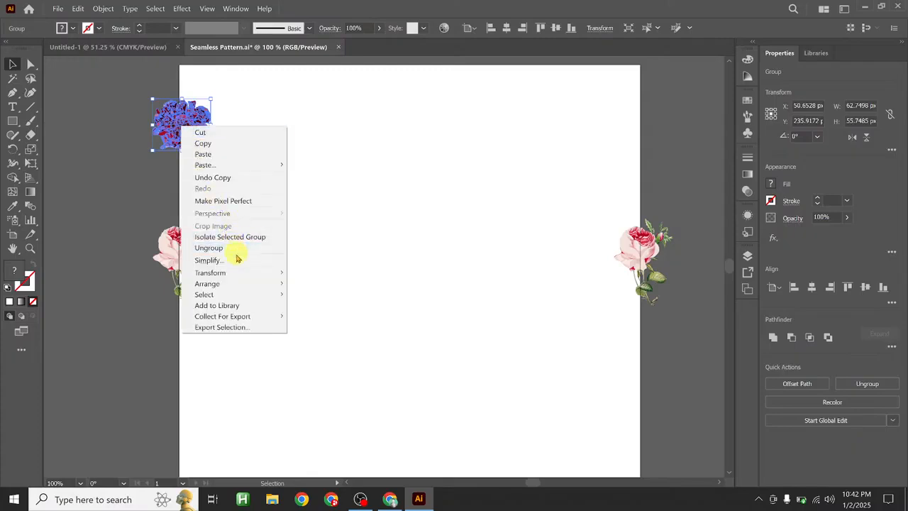
mouse_move(239, 274)
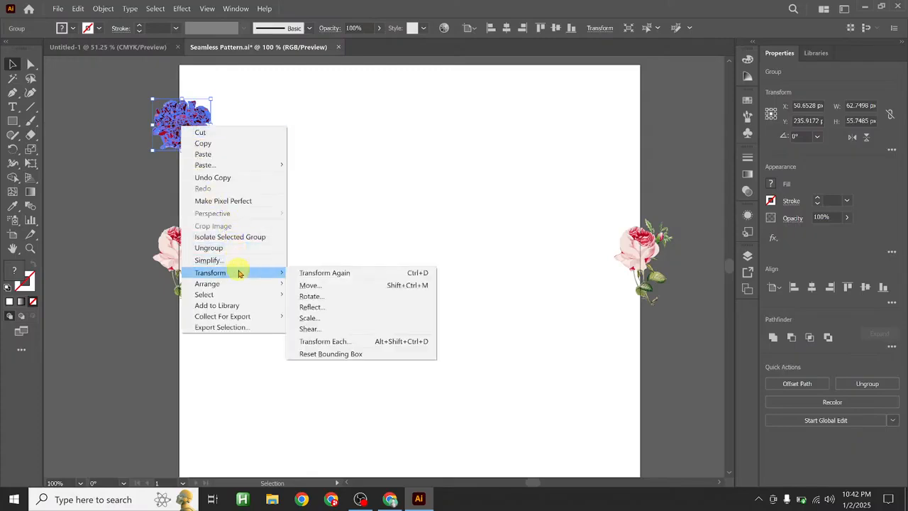
left_click(326, 286)
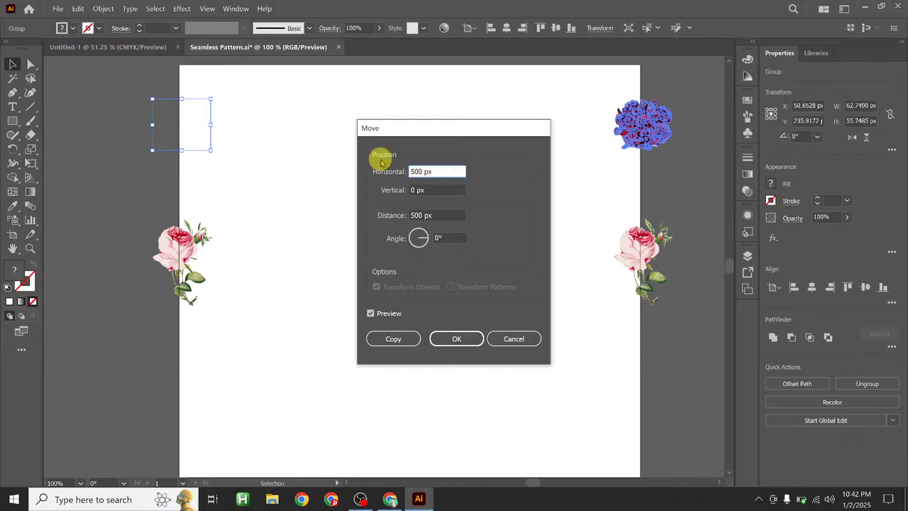
left_click(431, 171)
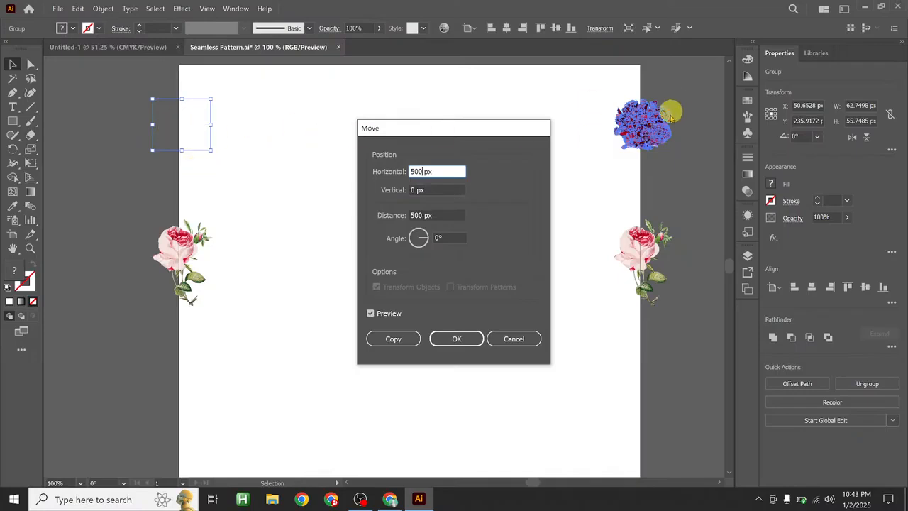
left_click(402, 339)
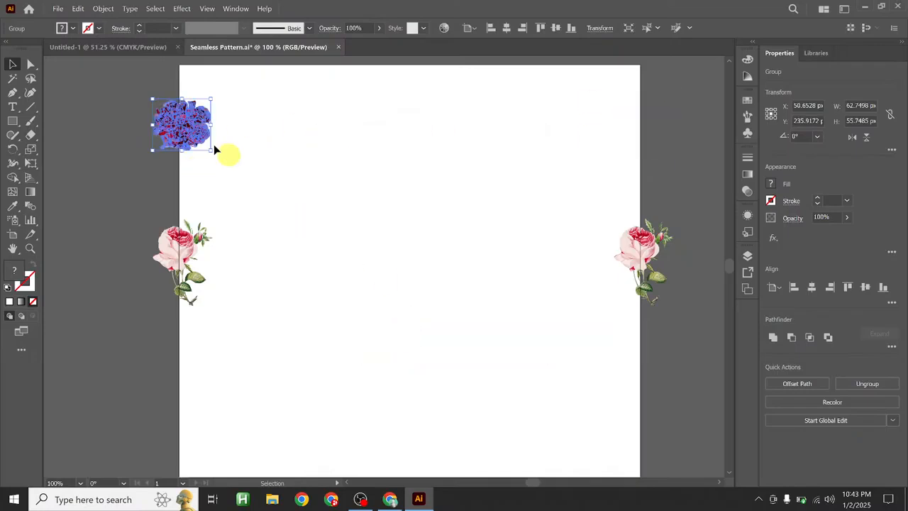
left_click(593, 189)
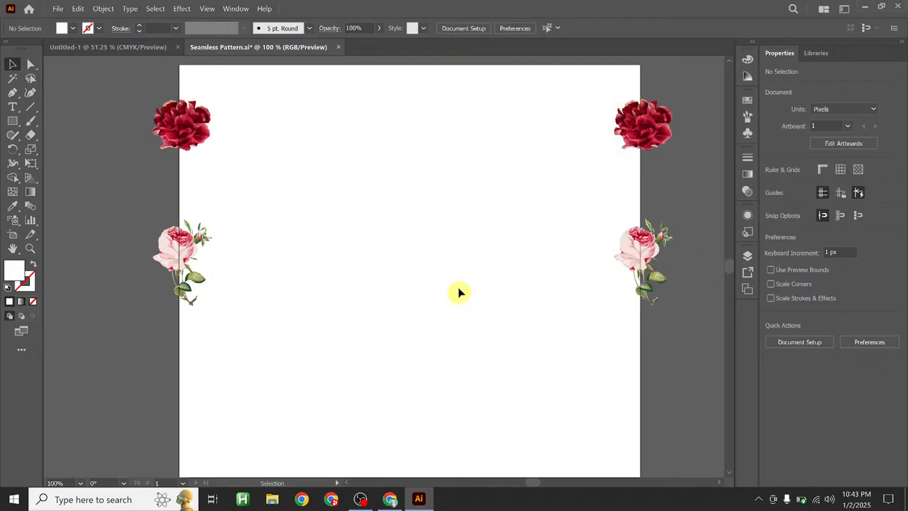
- Place a green leaf sprig from the flower collection so that it straddles the artboard's top edge
scroll(453, 288, "down", 2)
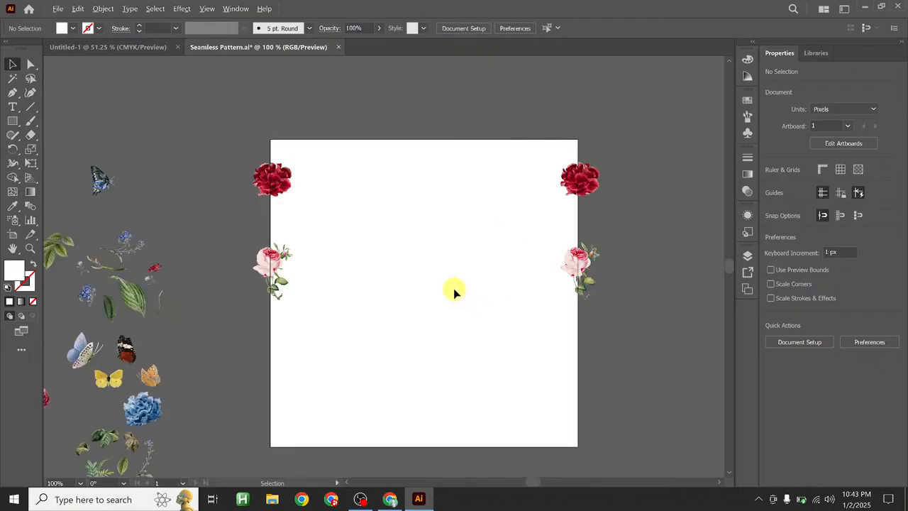
scroll(453, 287, "up", 2)
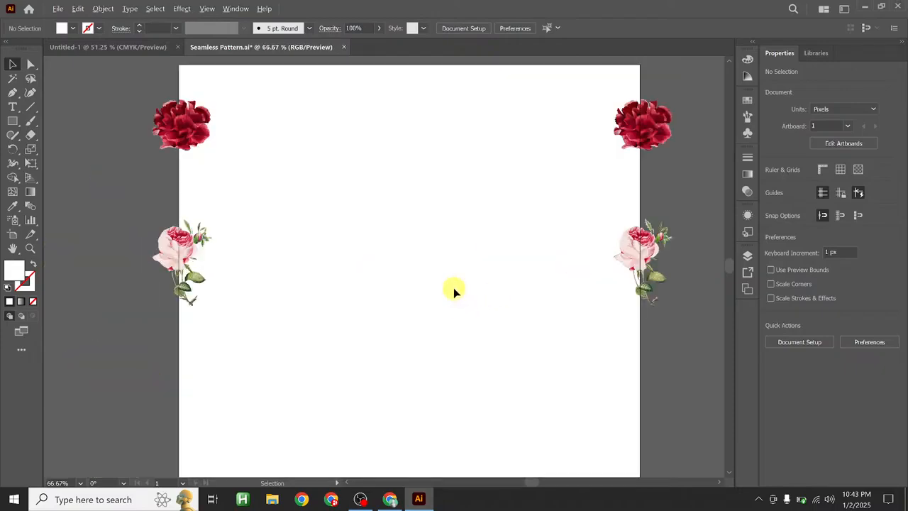
scroll(384, 292, "left", 5)
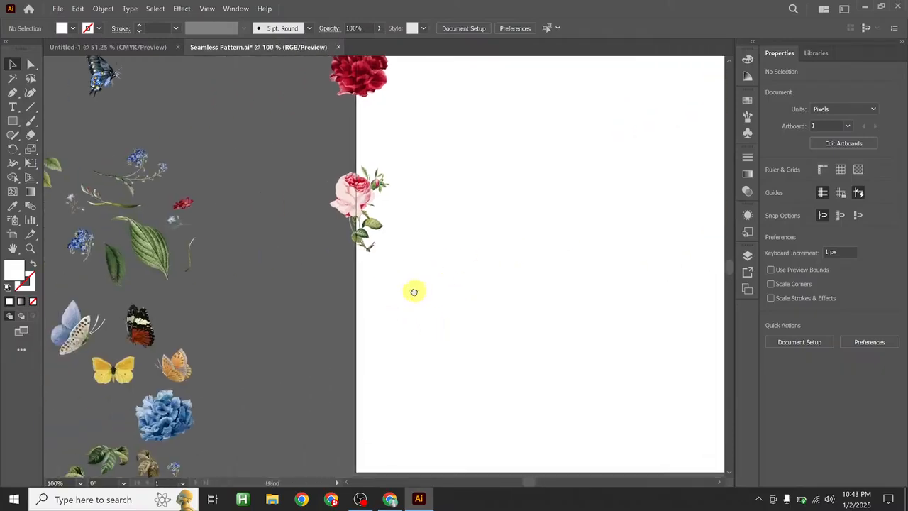
scroll(446, 264, "up", 5)
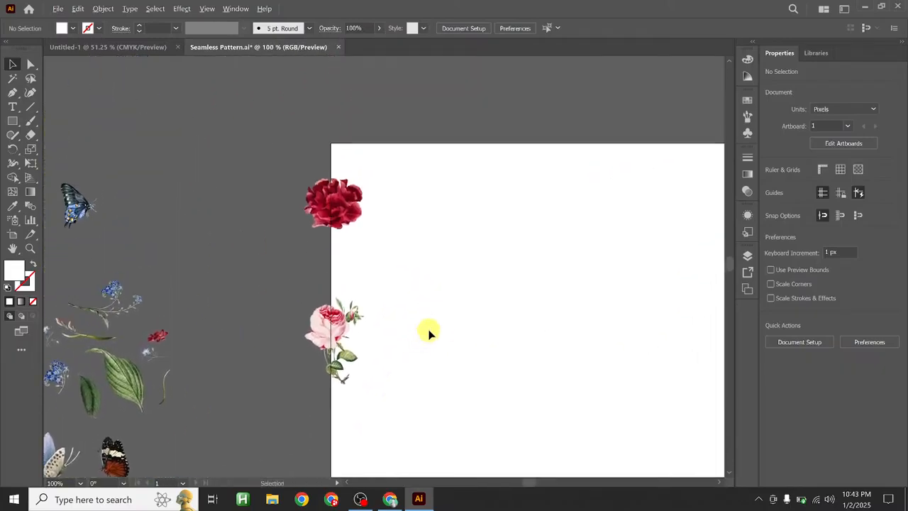
scroll(429, 333, "down", 1)
scroll(440, 251, "down", 3)
scroll(440, 251, "right", 2)
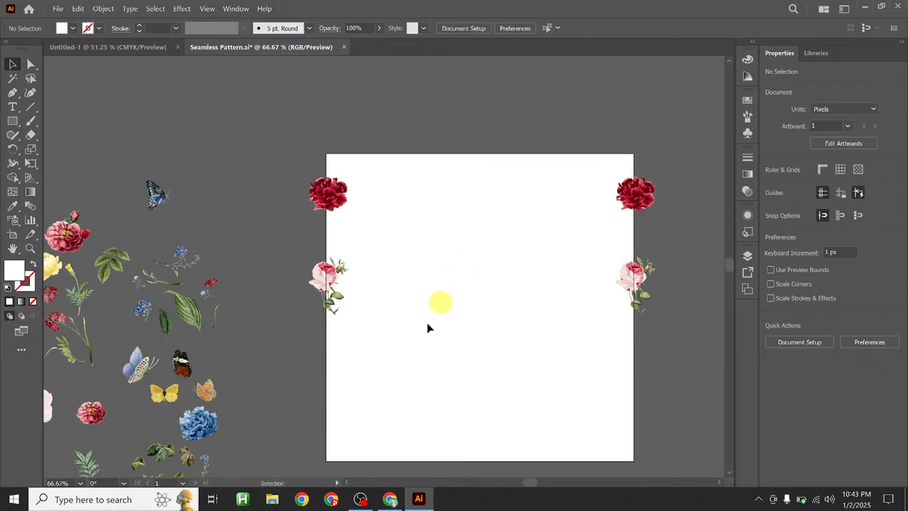
left_click_drag(142, 282, 408, 167)
left_click_drag(482, 242, 454, 193)
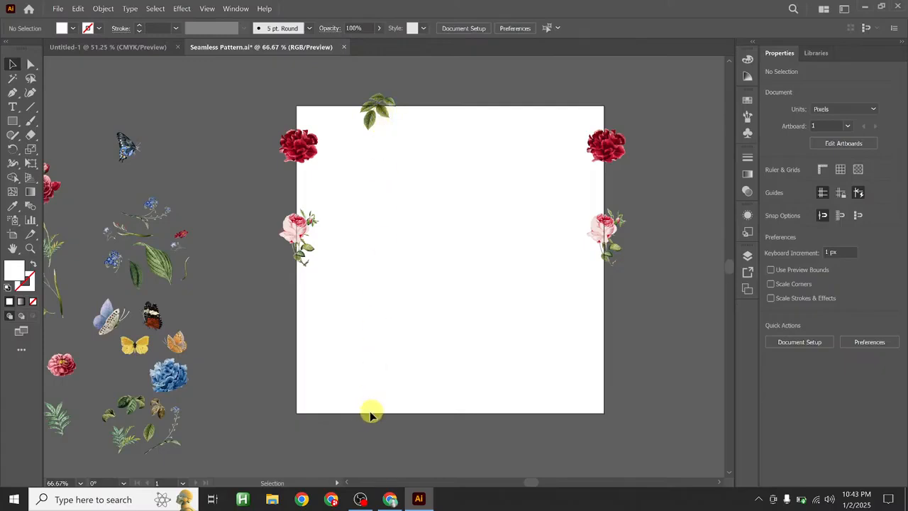
- Examine how the leaf sprig crosses the artboard's top edge and compare it with the empty opposite edge
left_click(380, 110)
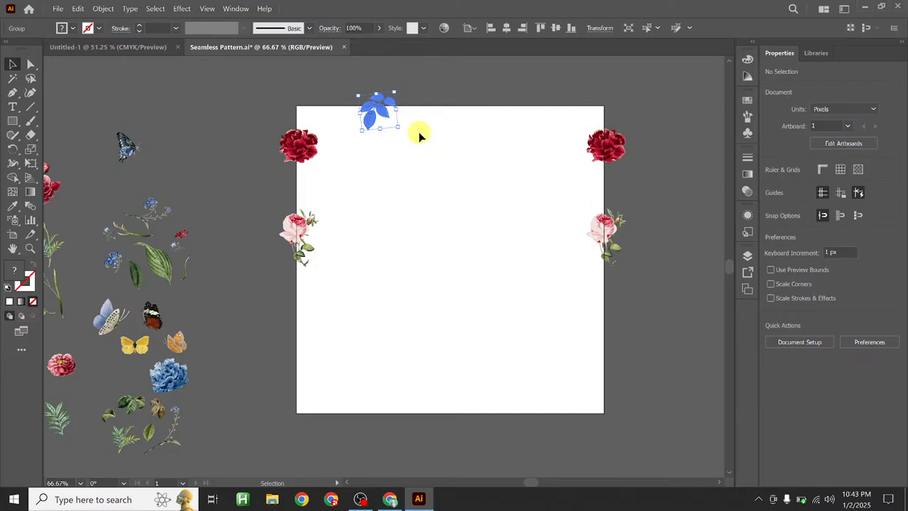
scroll(419, 134, "up", 3)
scroll(430, 302, "up", 3)
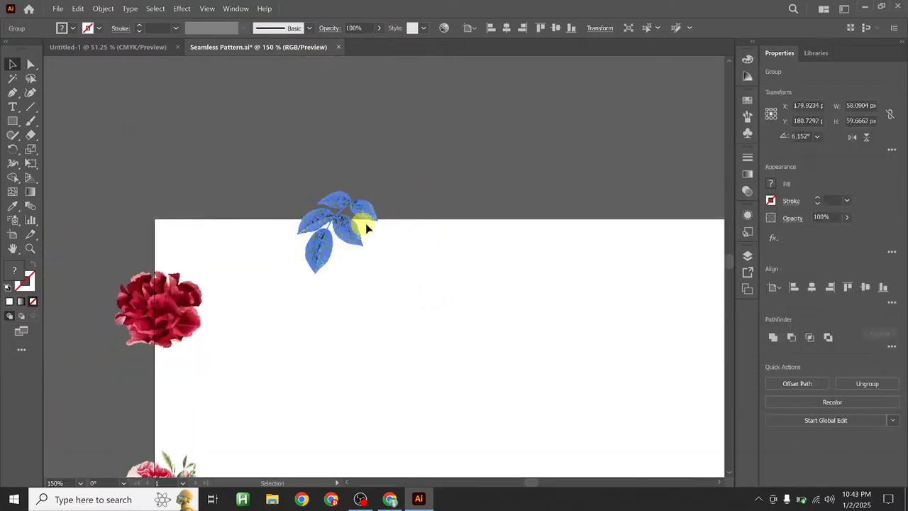
left_click(381, 205)
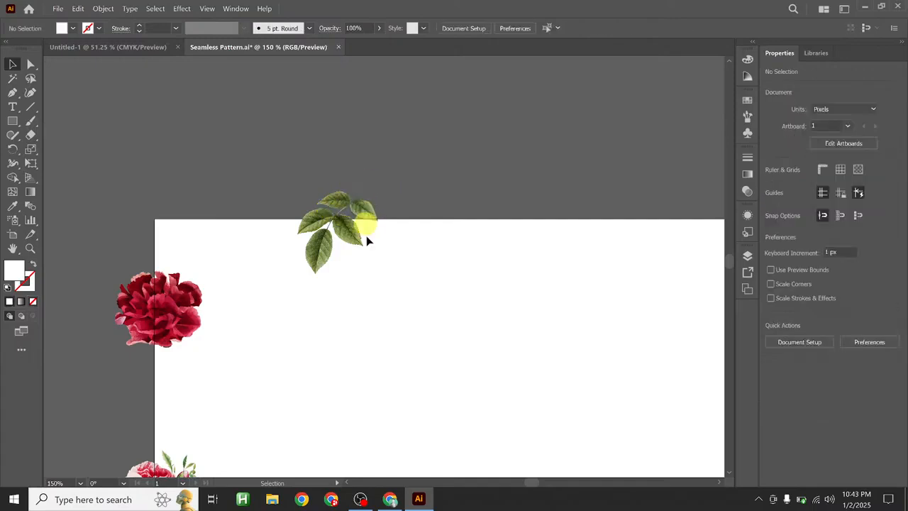
scroll(380, 313, "down", 2)
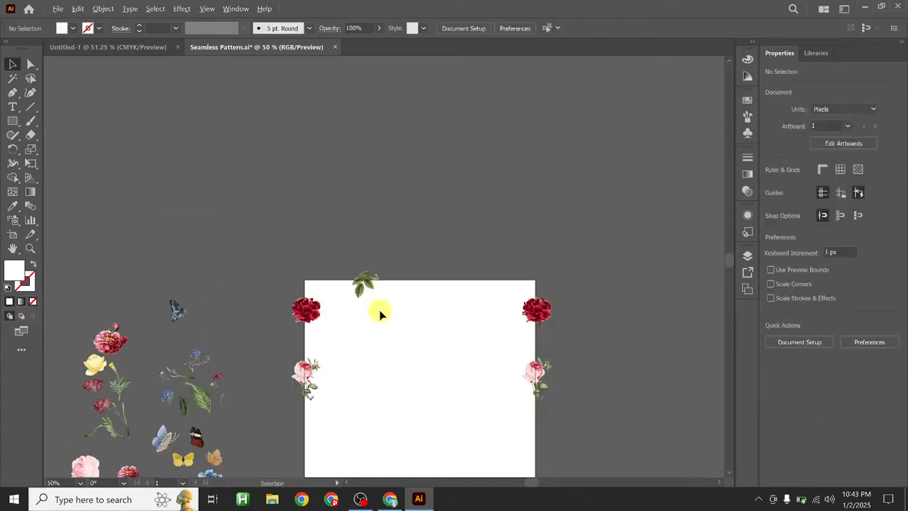
scroll(393, 289, "down", 3)
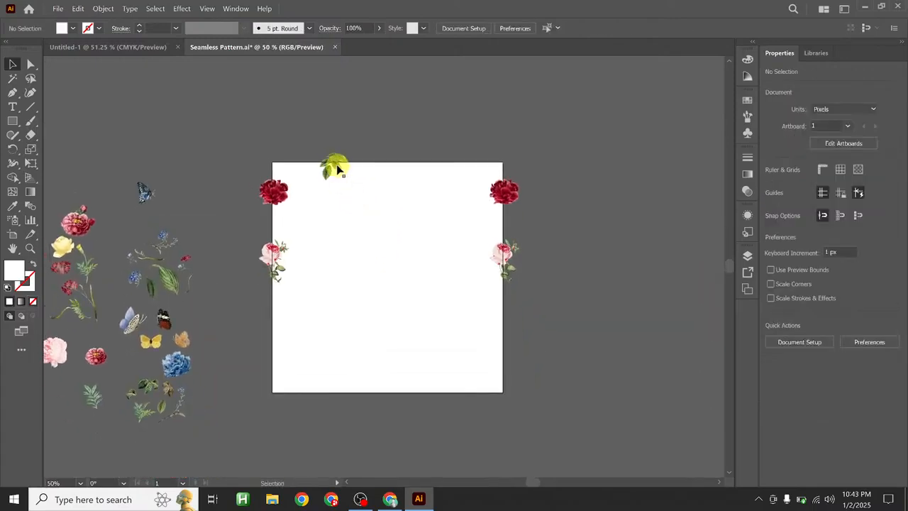
- Create a copy of the leaf sprig with the Move transform, offset 0 px horizontally and 500 px vertically, and deselect it
left_click(336, 166)
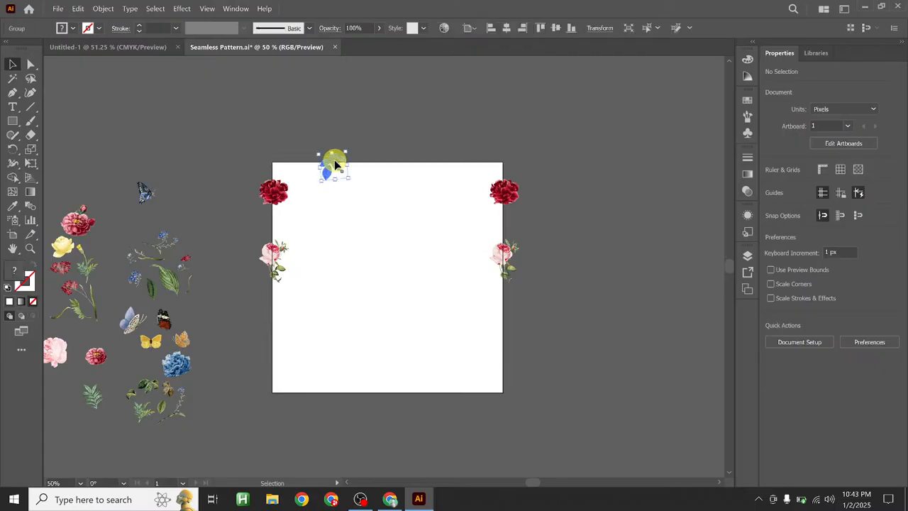
scroll(336, 165, "up", 2)
scroll(369, 177, "down", 3)
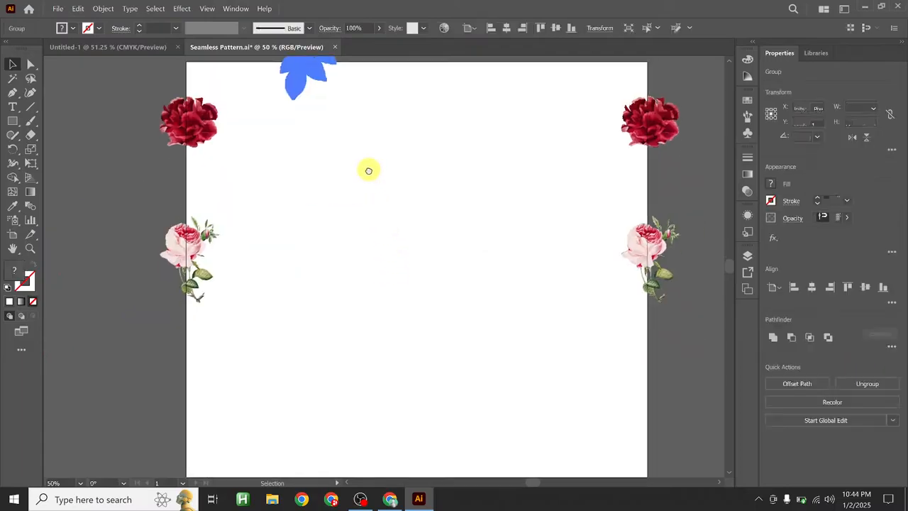
left_click_drag(368, 170, 371, 183)
scroll(370, 183, "down", 1)
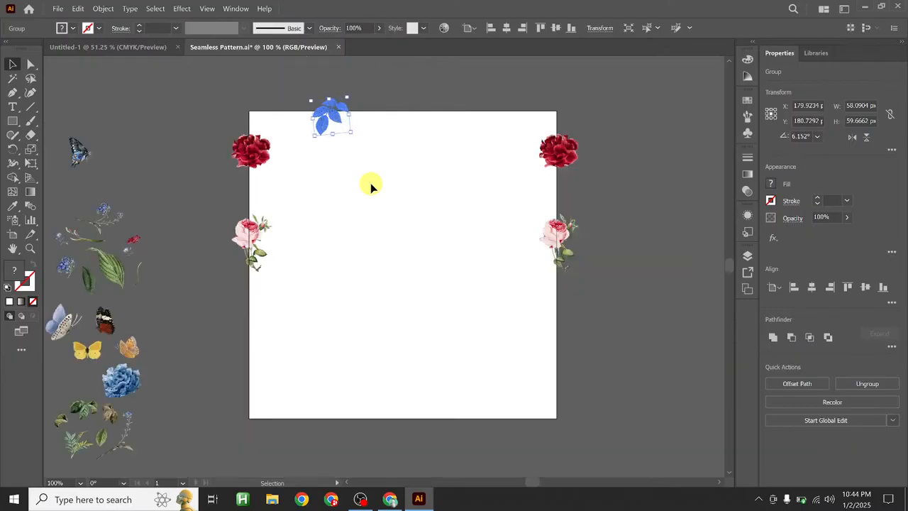
right_click(331, 112)
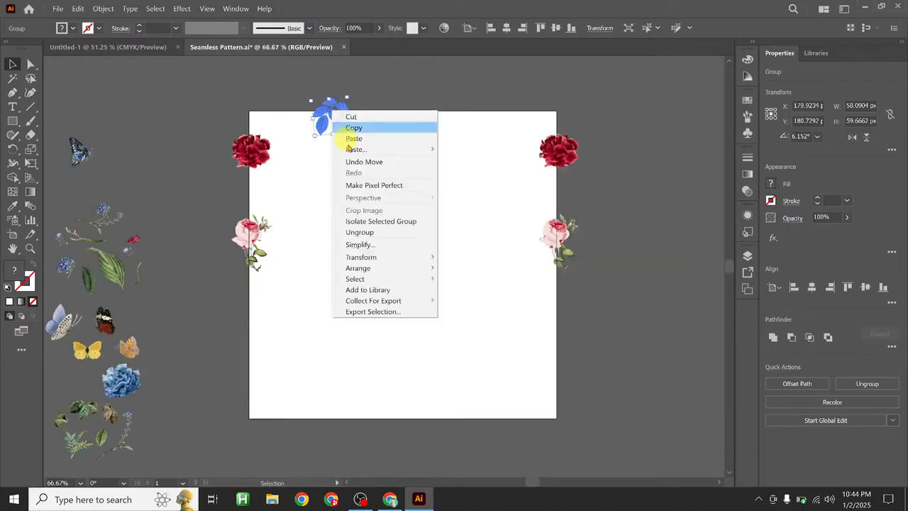
mouse_move(379, 260)
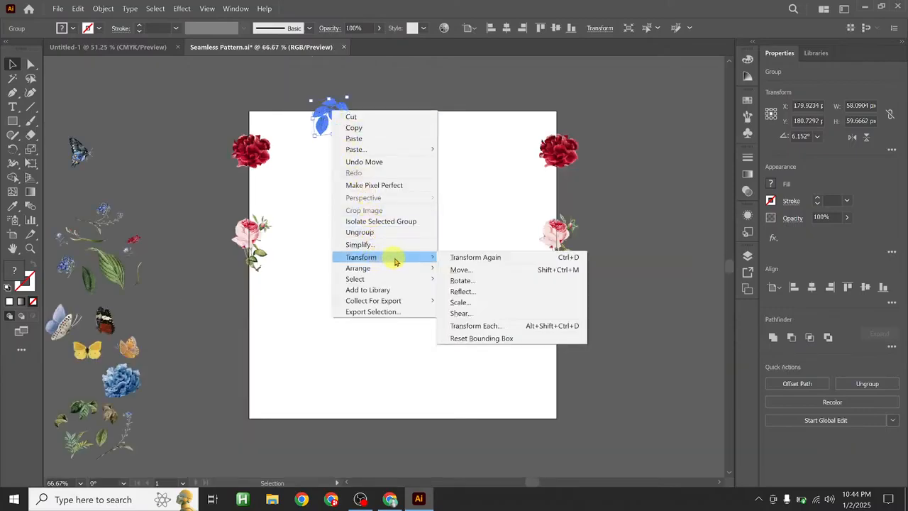
left_click(478, 272)
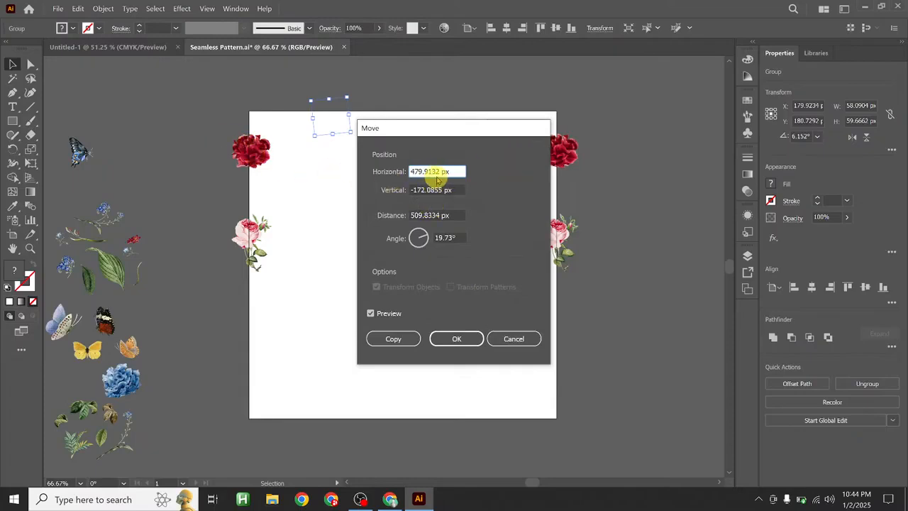
left_click_drag(438, 169, 380, 167)
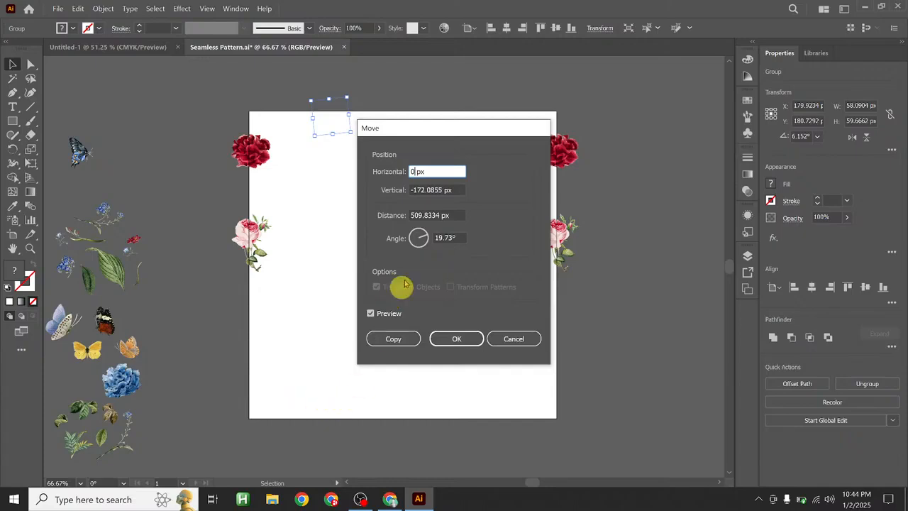
left_click(431, 190)
left_click_drag(440, 190, 387, 192)
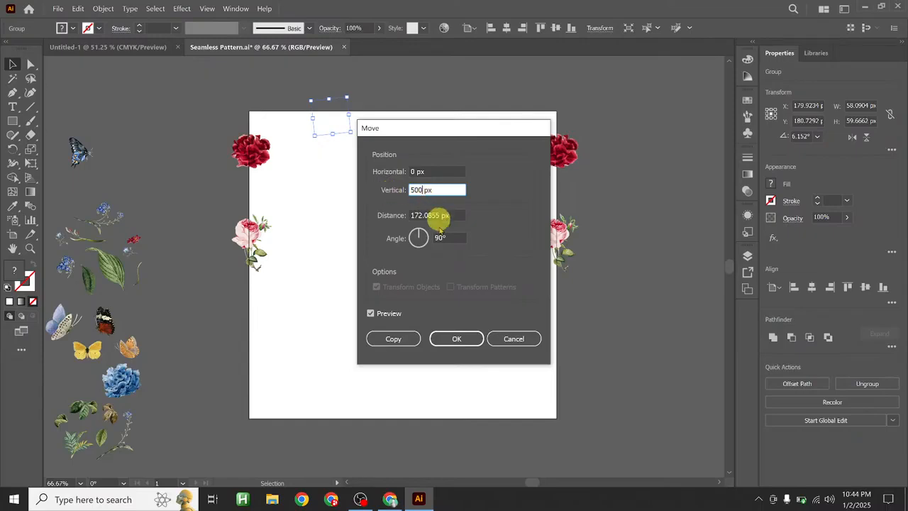
left_click(398, 339)
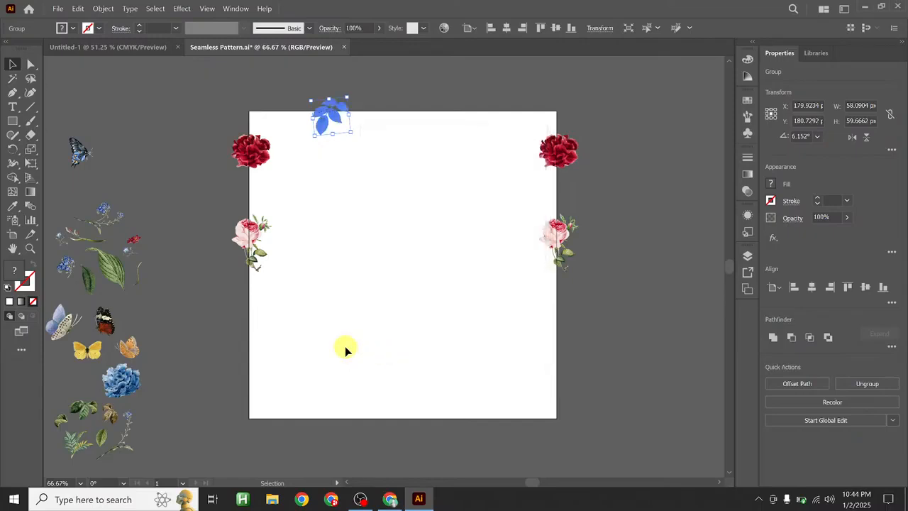
left_click(345, 348)
left_click(381, 355)
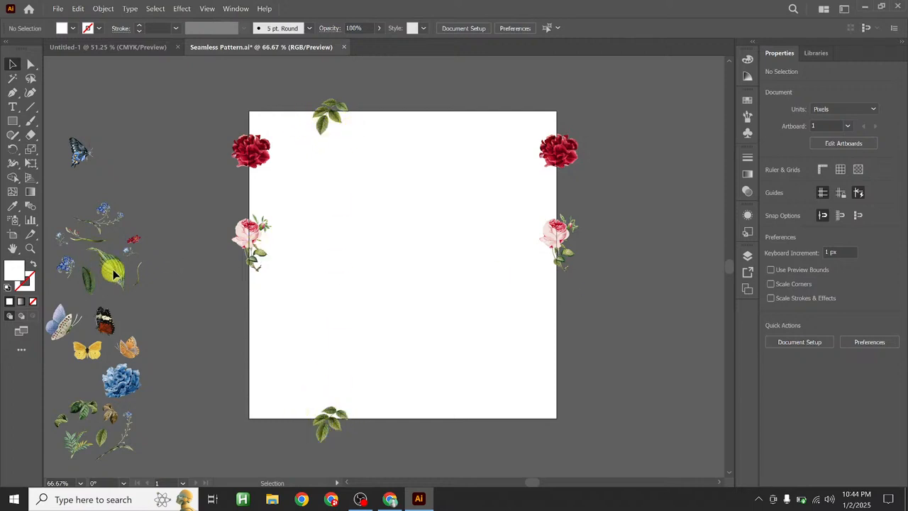
- Place the black and orange butterfly so that it straddles the artboard's bottom edge beyond the copied leaf sprig, and deselect it
left_click_drag(108, 325, 459, 419)
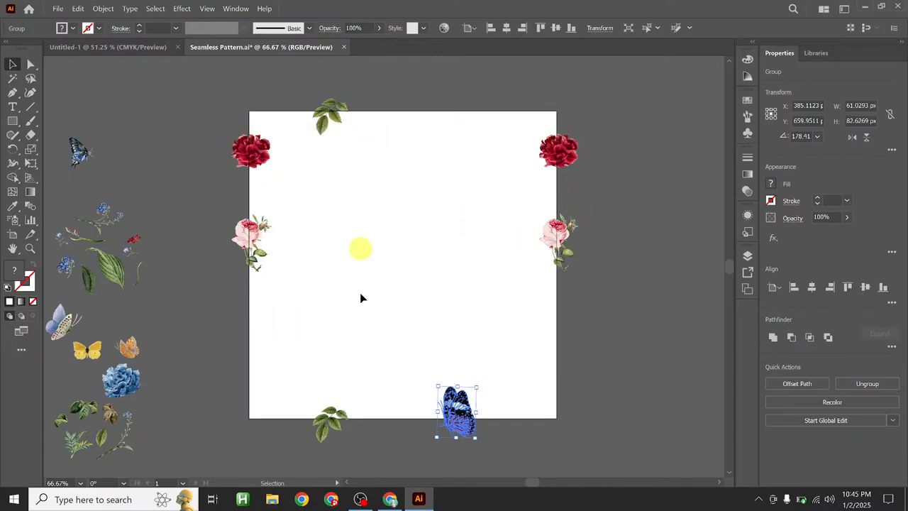
left_click(473, 383)
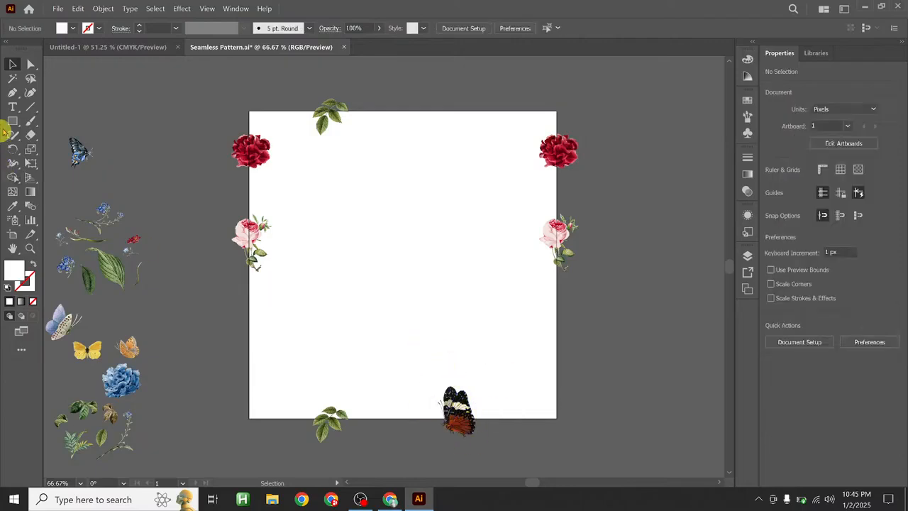
- Draw a straight horizontal line about 278 px long across the middle of the artboard with the Pen tool
left_click(30, 107)
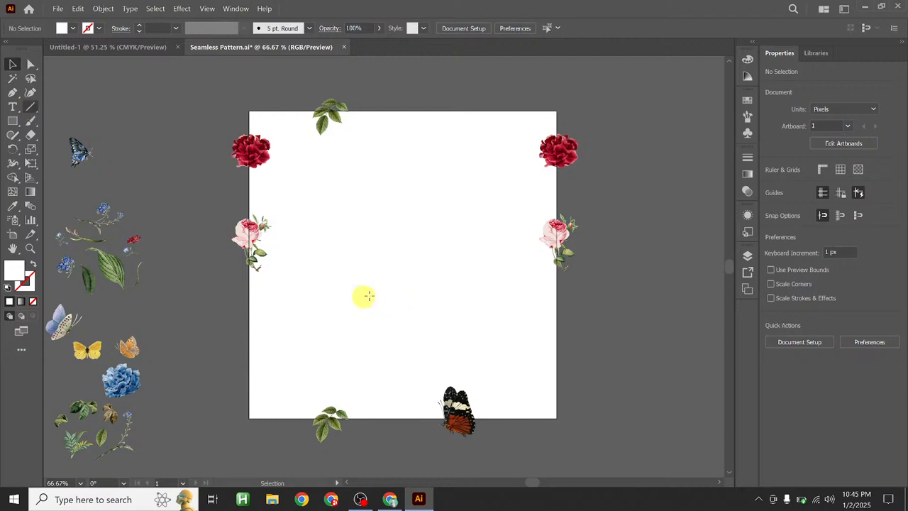
left_click(12, 92)
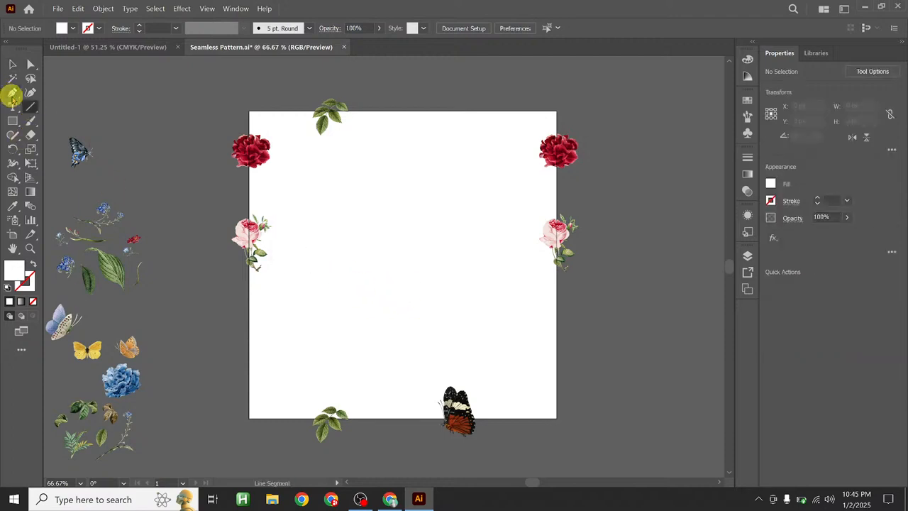
left_click(330, 277)
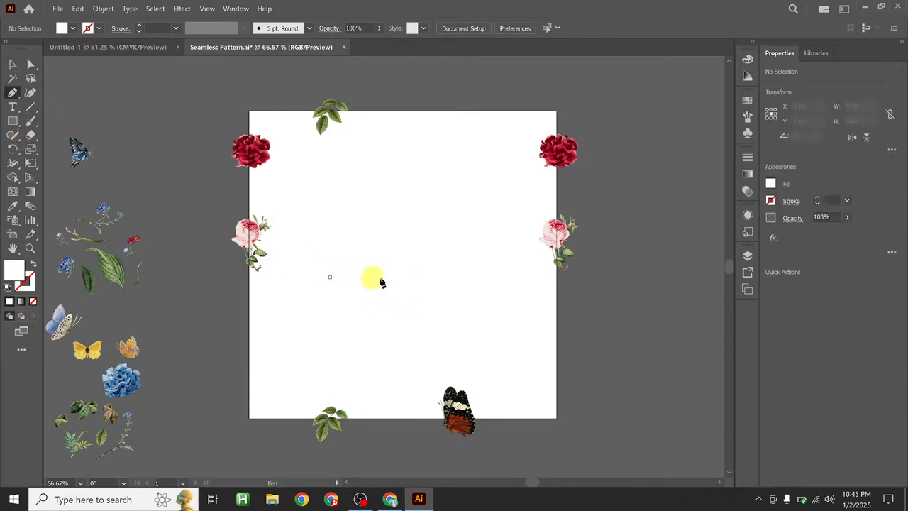
left_click(501, 277)
- Swap the line's fill and stroke so it has no fill, and set its stroke to a near-black color
left_click(31, 267)
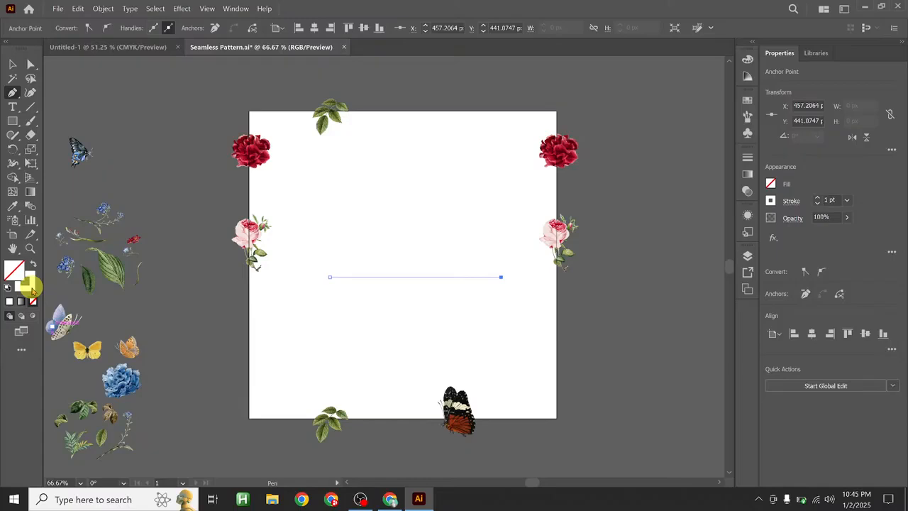
left_click(32, 288)
double_click(31, 285)
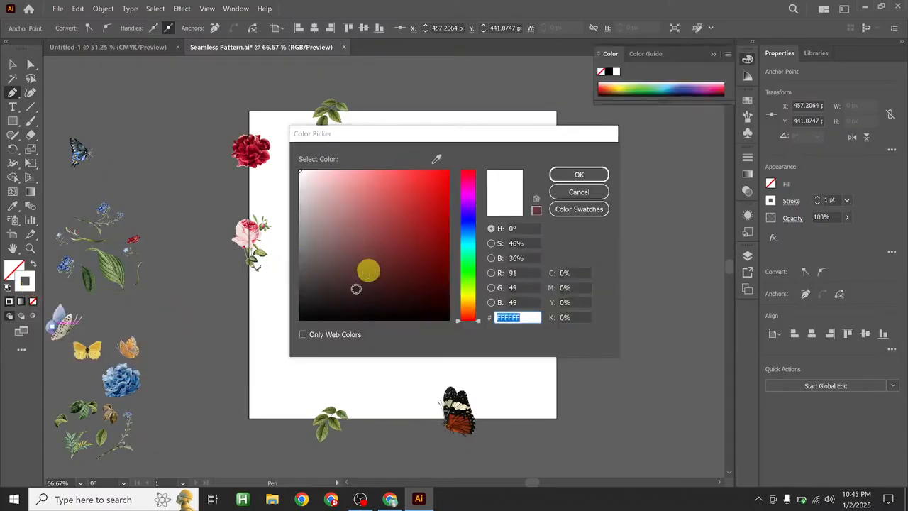
left_click(339, 307)
left_click(600, 176)
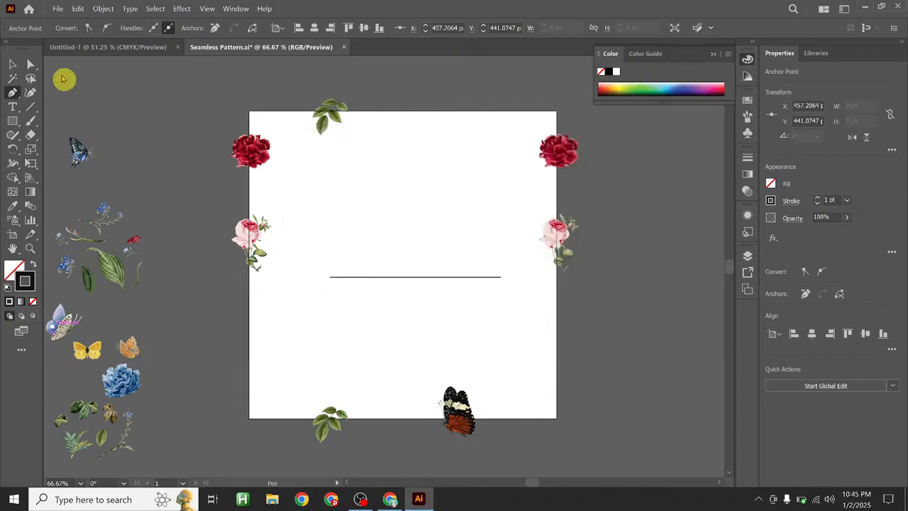
- Duplicate the horizontal line, rotate the copy to vertical, and move it across the original to form a cross
key("v")
left_click(446, 277)
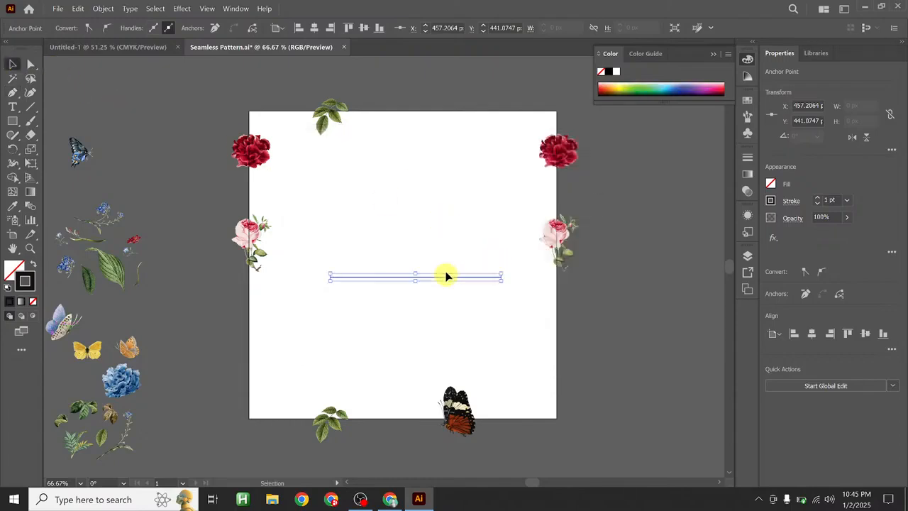
left_click(419, 267)
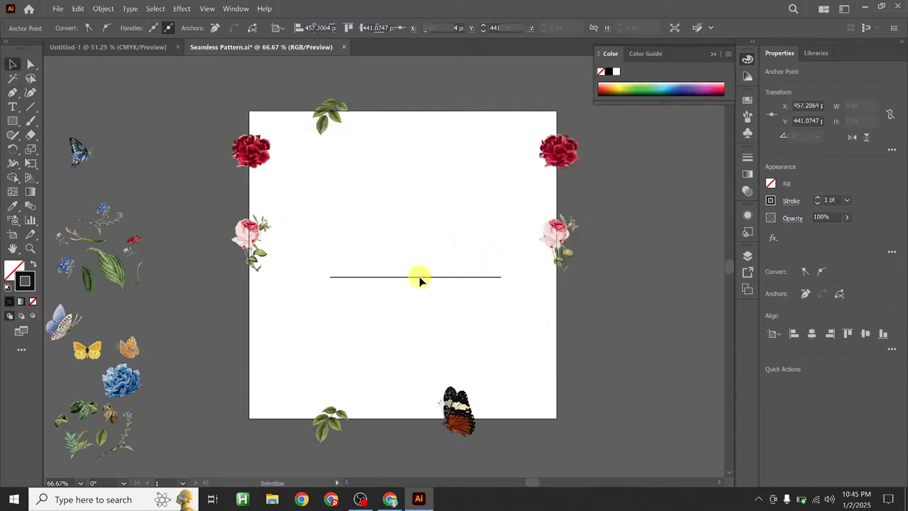
left_click_drag(419, 278, 475, 231)
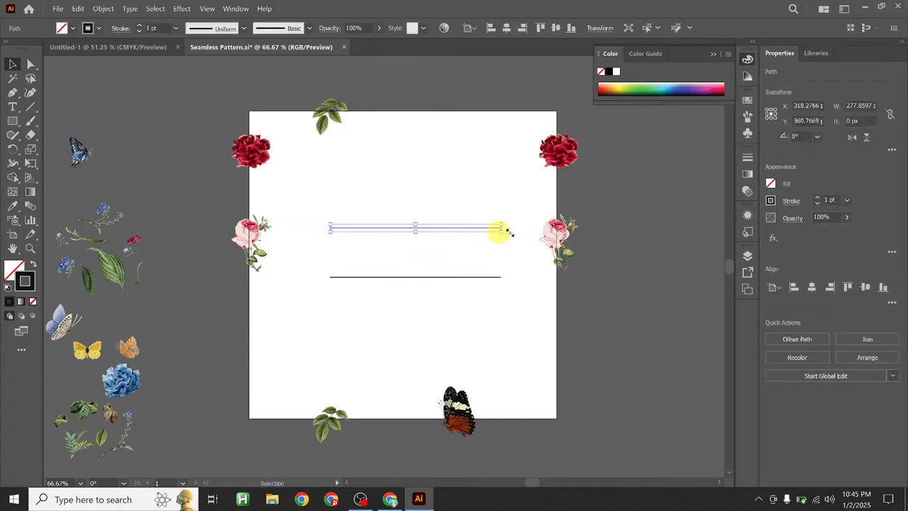
left_click_drag(468, 270, 385, 317)
left_click_drag(415, 220, 409, 271)
- Align the two crossing lines on their horizontal and vertical centers, and deselect them
left_click_drag(372, 223, 503, 318)
left_click(812, 287)
left_click(865, 287)
left_click(566, 293)
- Add the text label 90 above the vertical line's upper end and enlarge it
left_click(12, 107)
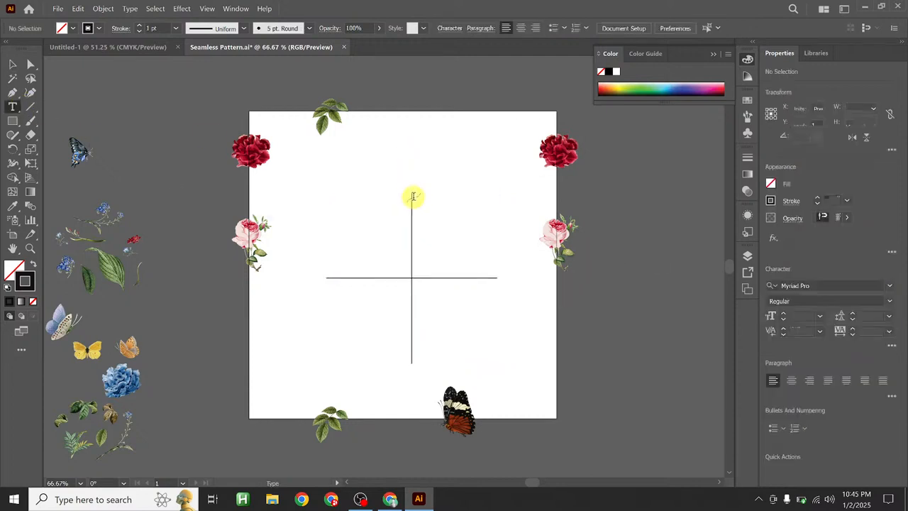
left_click(411, 196)
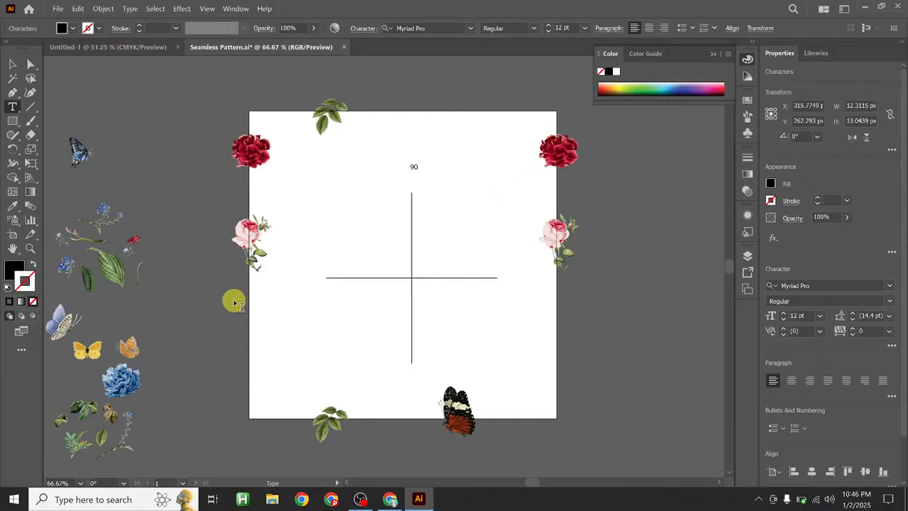
left_click(13, 64)
left_click_drag(416, 168, 470, 191)
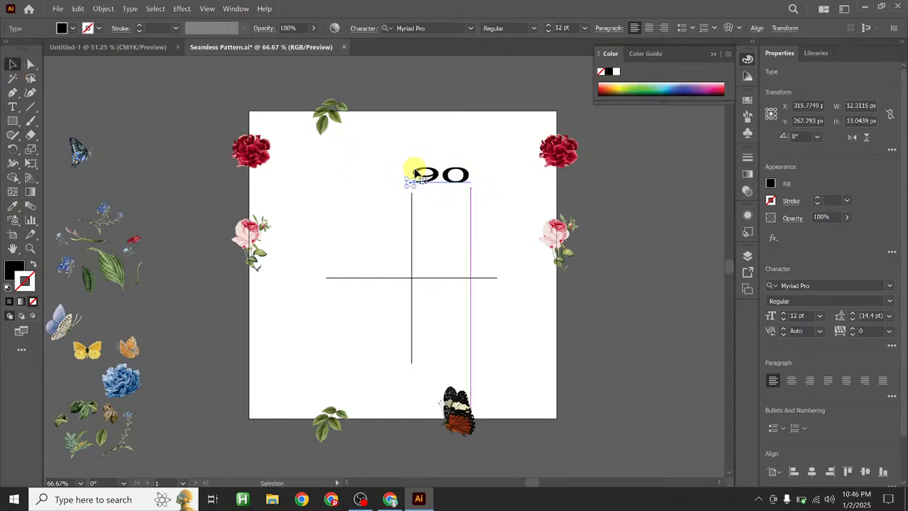
- Undo the label's distorted stretch, enlarge 90 proportionally, and add a copy below the vertical line reading 270
key("ctrl+z")
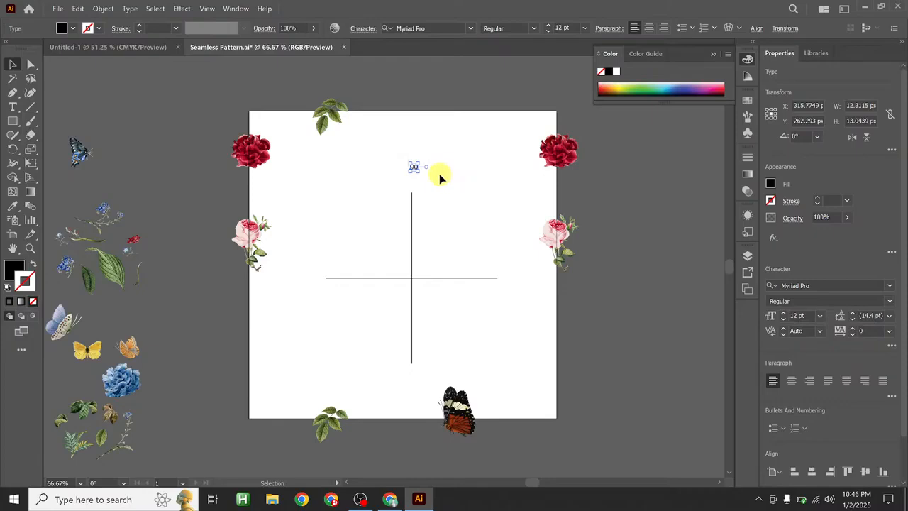
left_click_drag(418, 171, 413, 390)
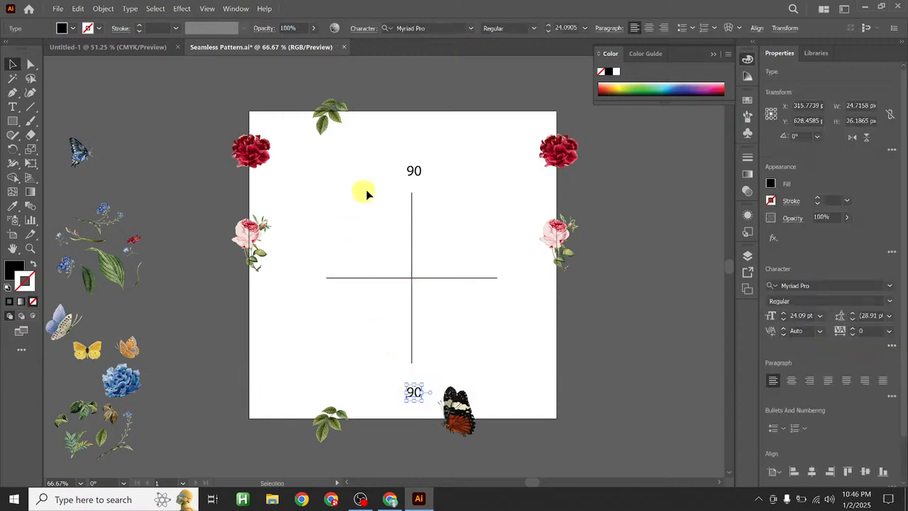
double_click(412, 392)
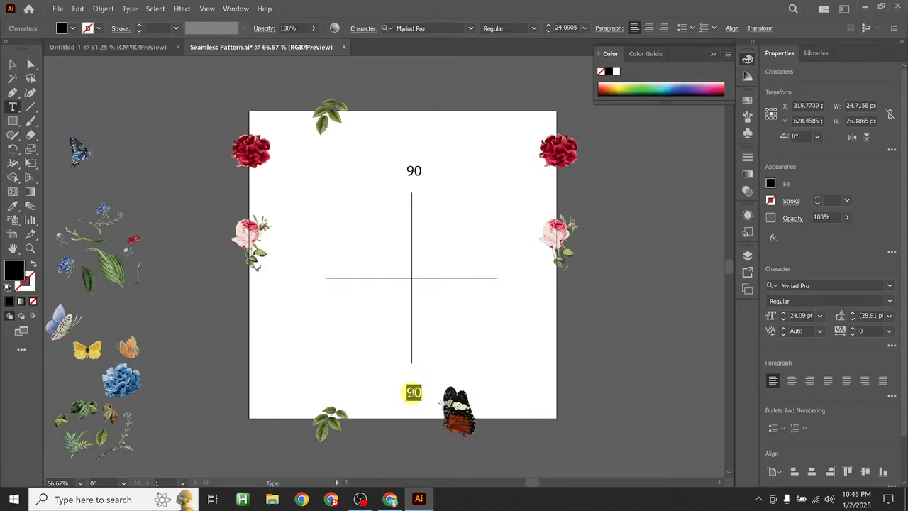
type("27")
left_click(12, 64)
left_click(227, 234)
- Duplicate the 270 label to the right end of the horizontal line and change its text to 0
left_click(417, 394)
left_click_drag(419, 396, 511, 281)
double_click(511, 277)
type("0")
left_click(12, 64)
- Duplicate the 0 label to the left end of the horizontal line, change its text to 180, and deselect it
left_click_drag(504, 279, 309, 283)
left_click_drag(309, 282, 310, 281)
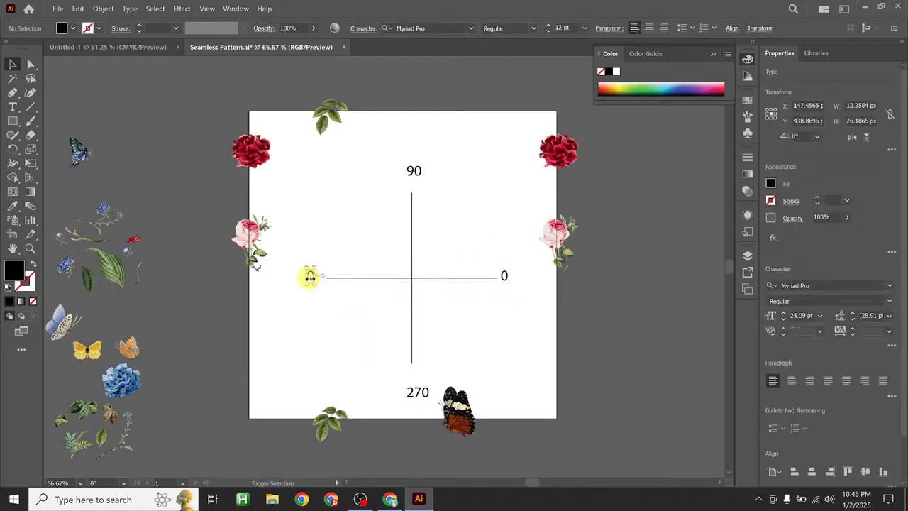
left_click(305, 290)
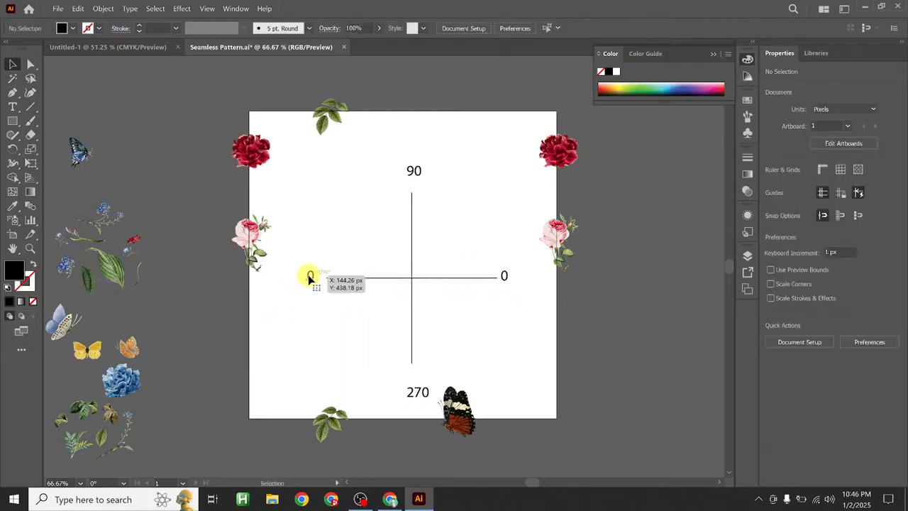
left_click(310, 277)
scroll(309, 277, "up", 4)
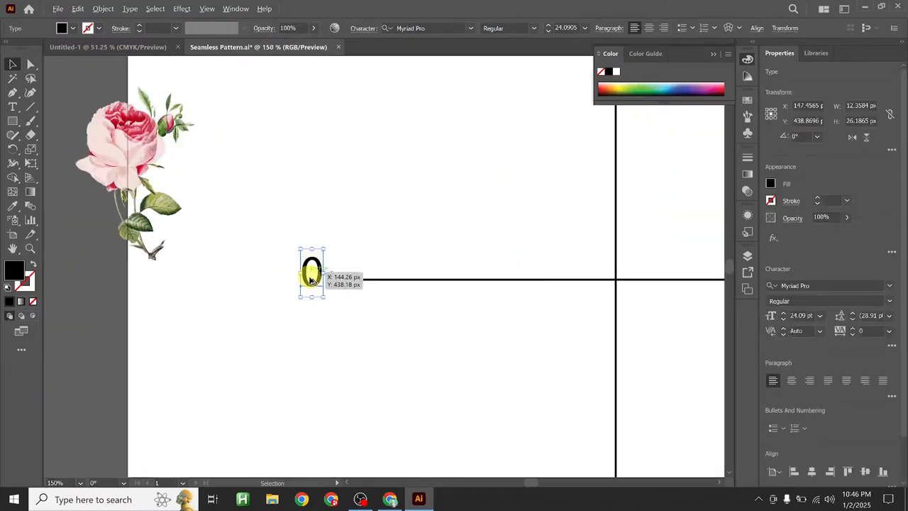
double_click(310, 276)
type("1")
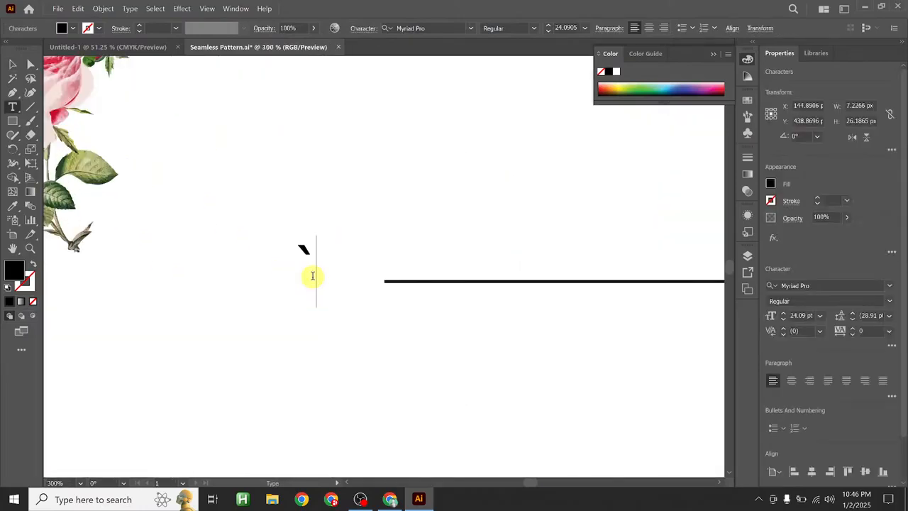
type("80")
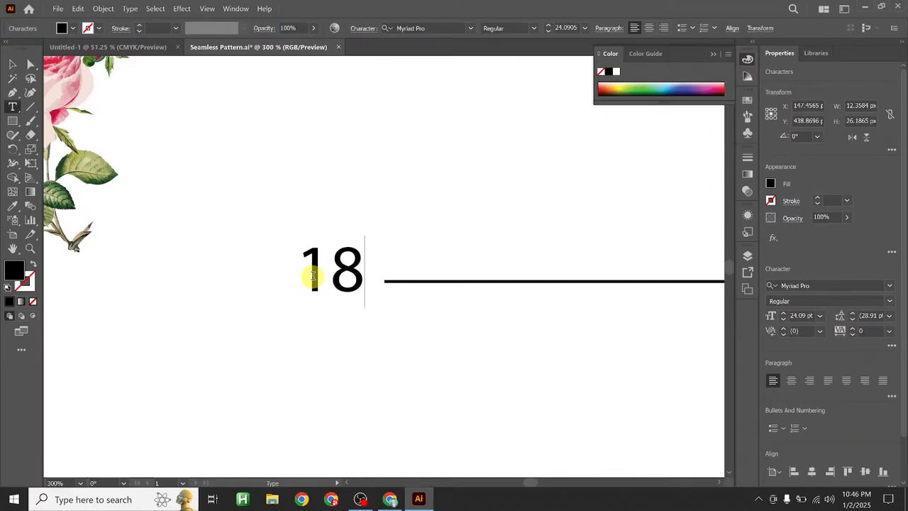
left_click(13, 64)
scroll(429, 205, "down", 3)
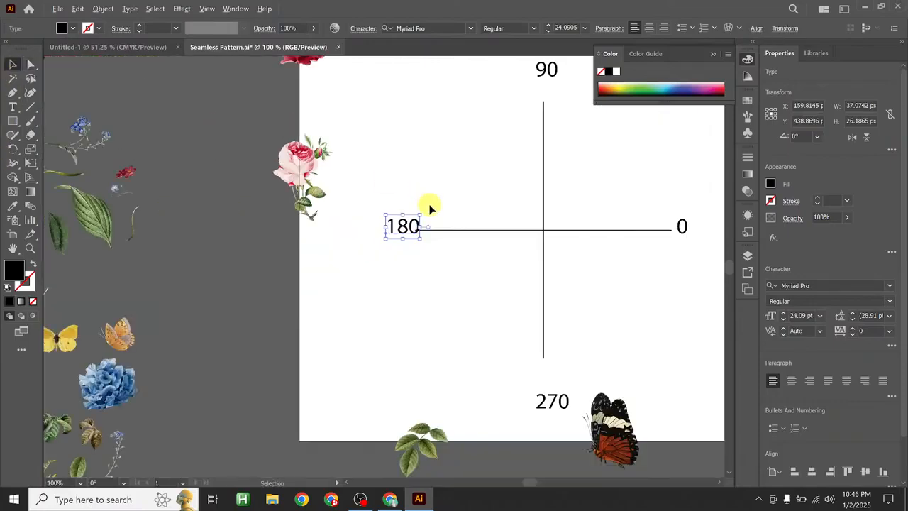
left_click(443, 202)
left_click_drag(444, 201, 342, 238)
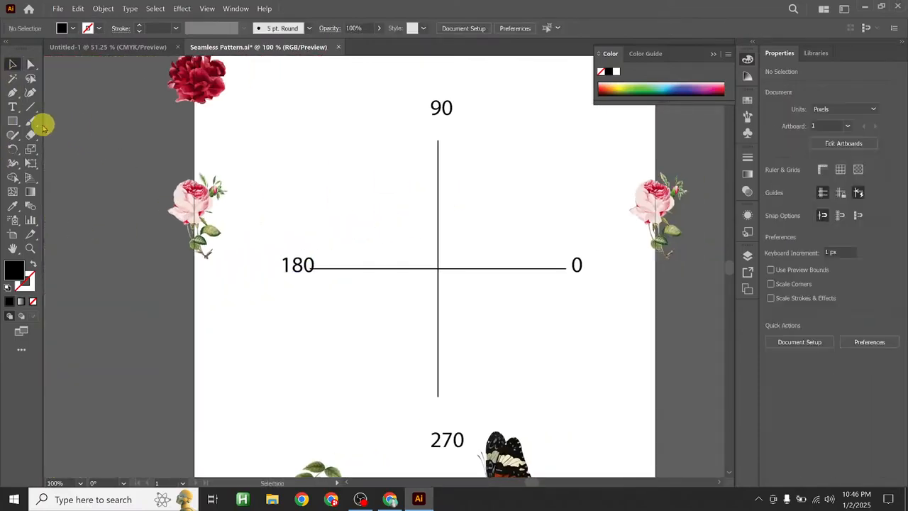
- Paint plus signs in both upper quadrants and a thick line along the horizontal axis with the Paintbrush
left_click(30, 123)
mouse_move(505, 207)
left_mouse_down()
mouse_move(544, 204)
mouse_move(526, 227)
left_mouse_up()
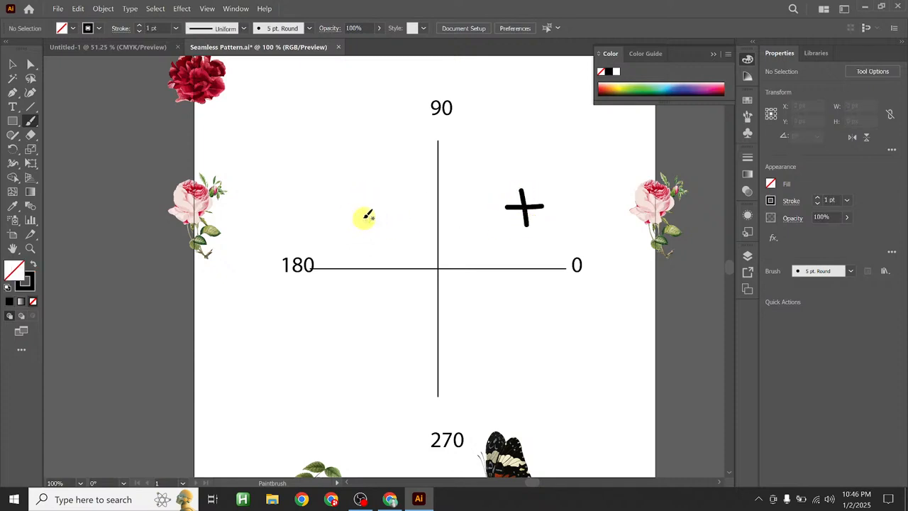
mouse_move(567, 261)
left_mouse_down()
mouse_move(339, 260)
mouse_move(367, 233)
mouse_move(349, 247)
left_mouse_up()
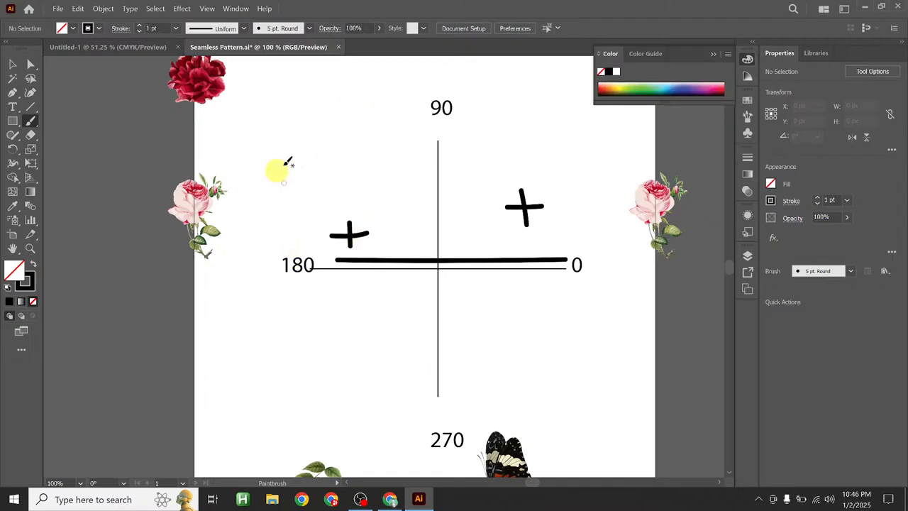
left_click_drag(381, 232, 392, 232)
mouse_move(555, 207)
left_mouse_down()
mouse_move(579, 207)
mouse_move(568, 227)
left_mouse_up()
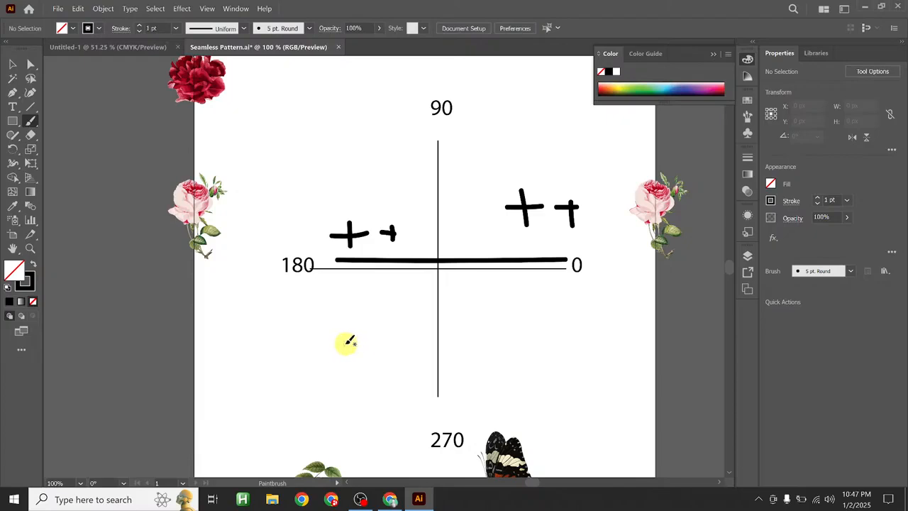
- Paint minus and plus marks in the upper-left quadrant, -x,y in the lower-left, and two minus signs in the lower-right
left_click_drag(319, 337, 345, 336)
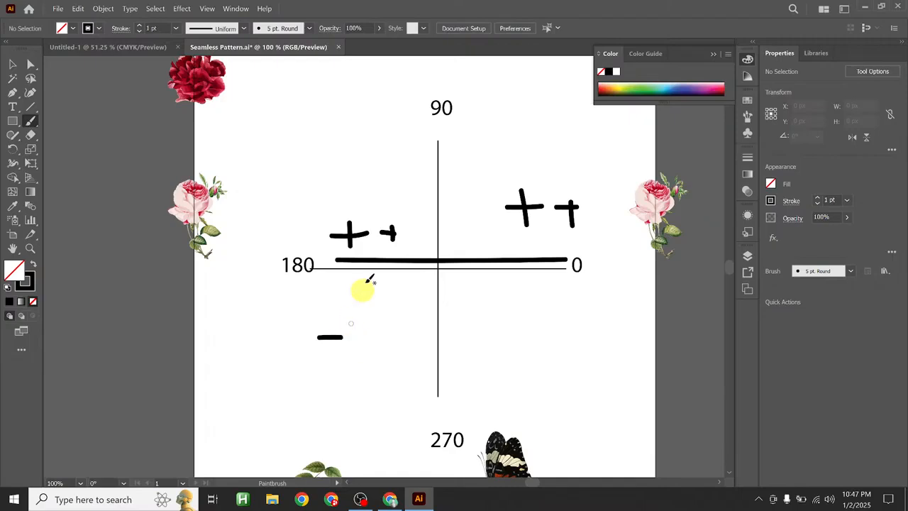
mouse_move(326, 203)
left_mouse_down()
mouse_move(387, 197)
mouse_move(379, 221)
mouse_move(341, 234)
mouse_move(374, 226)
mouse_move(358, 245)
left_mouse_up()
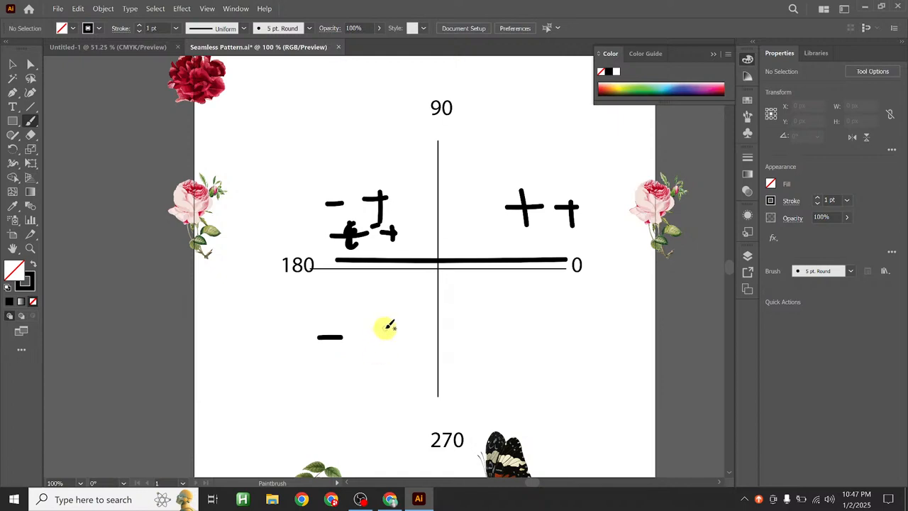
mouse_move(383, 345)
left_mouse_down()
mouse_move(348, 344)
mouse_move(357, 330)
mouse_move(344, 349)
left_mouse_up()
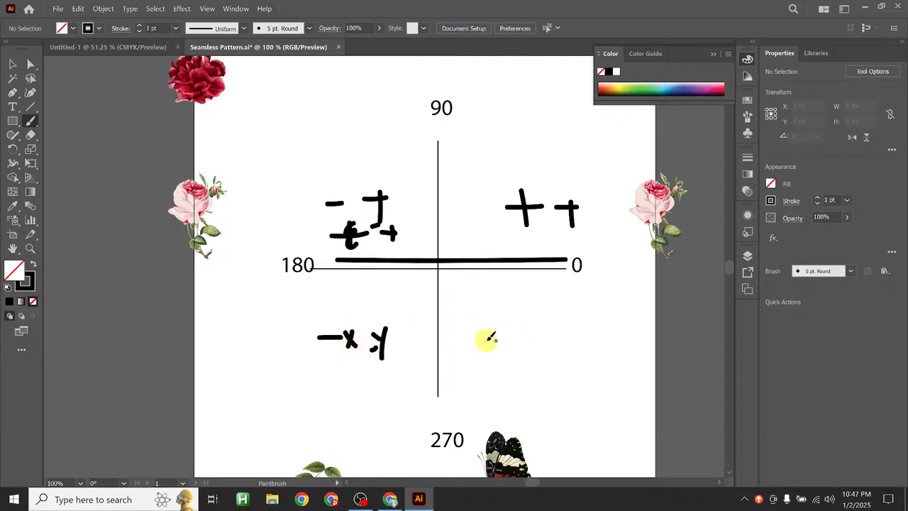
left_click_drag(515, 331, 543, 331)
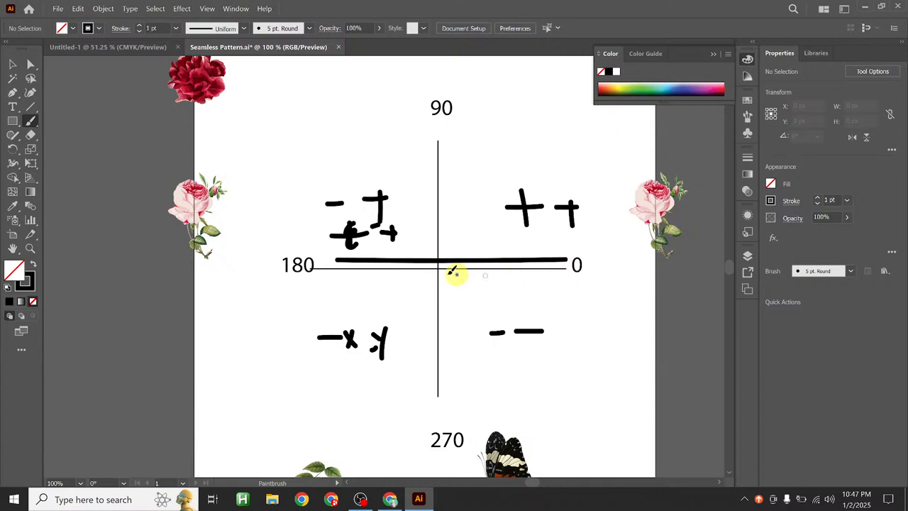
- Delete the whole axis diagram from the artboard, including the crossing lines, brush marks and degree labels
left_click(22, 69)
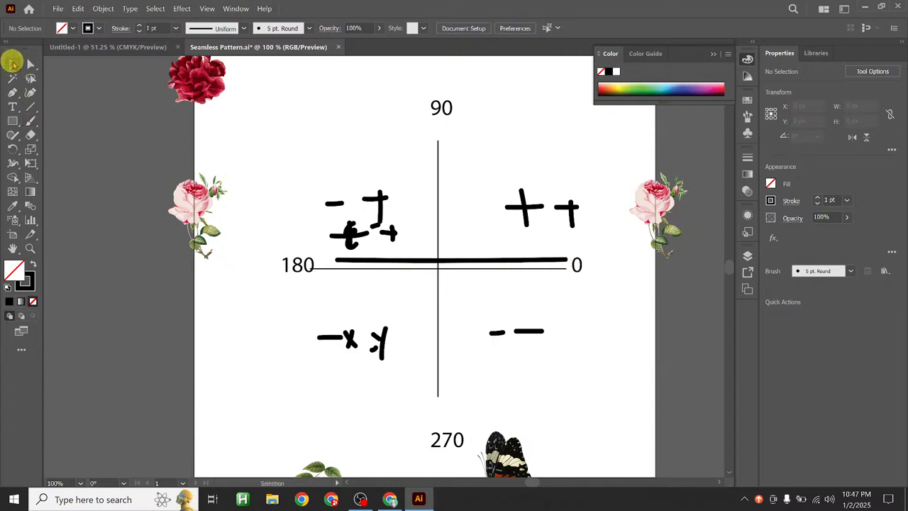
scroll(386, 133, "down", 1)
scroll(380, 130, "down", 1)
scroll(387, 138, "up", 1)
left_click_drag(313, 100, 506, 291)
key("Delete")
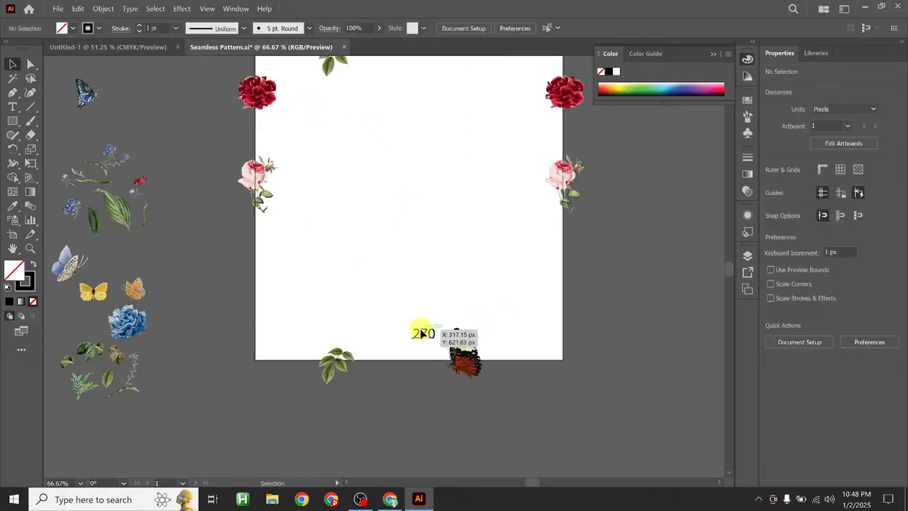
left_click(421, 334)
key("Delete")
left_click_drag(464, 182, 420, 205)
scroll(398, 202, "up", 2)
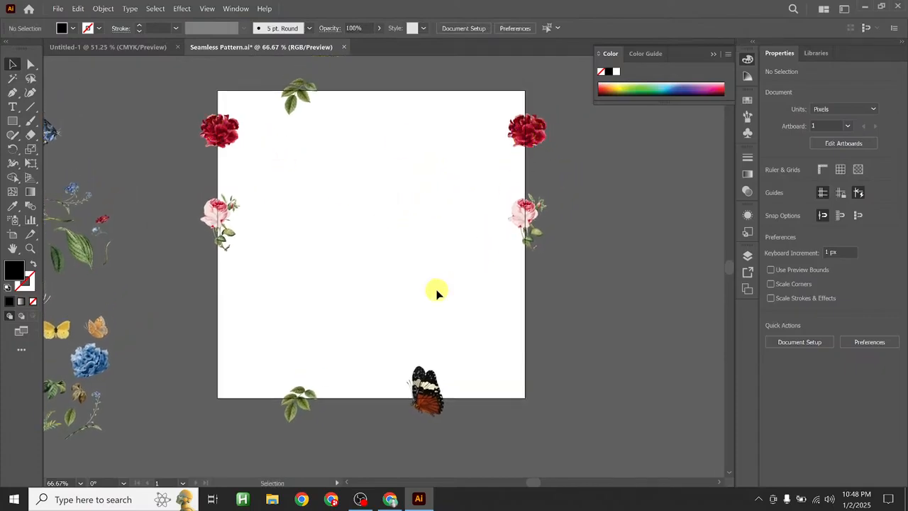
- Copy the black-and-orange butterfly from the artboard's bottom edge with a move of 0 px horizontally and -500 px vertically
left_click(421, 375)
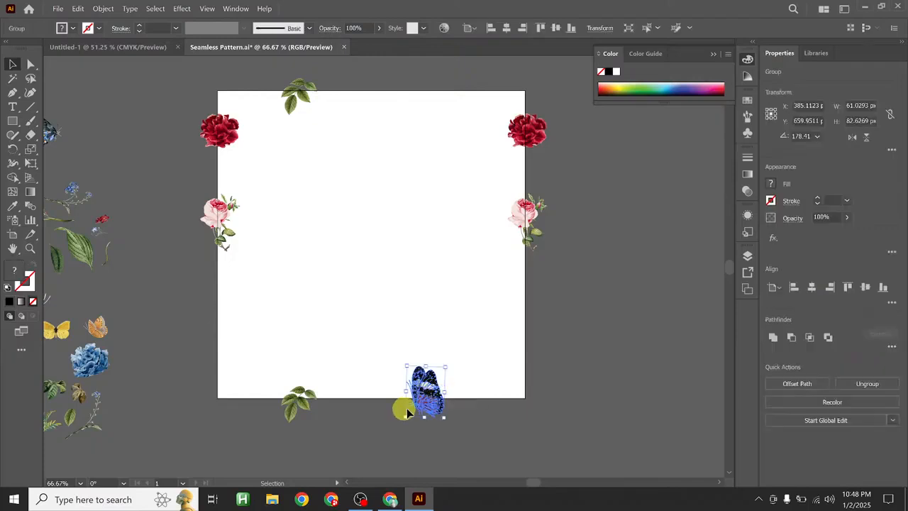
left_click_drag(430, 408, 428, 207)
key("ctrl+z")
right_click(425, 386)
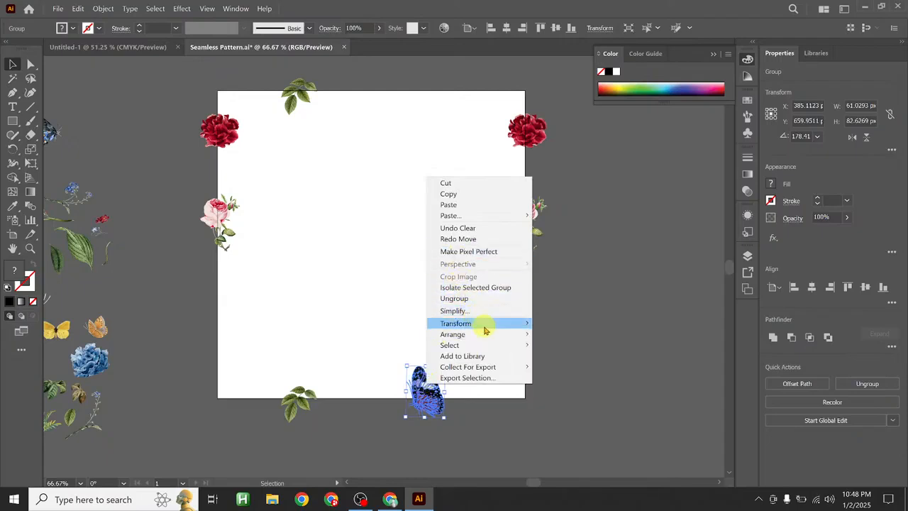
mouse_move(485, 329)
left_click(570, 336)
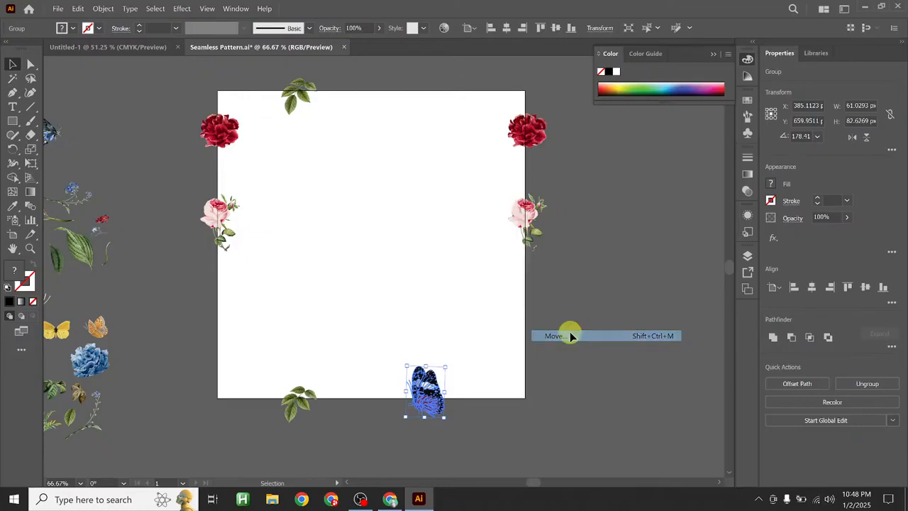
left_click(437, 172)
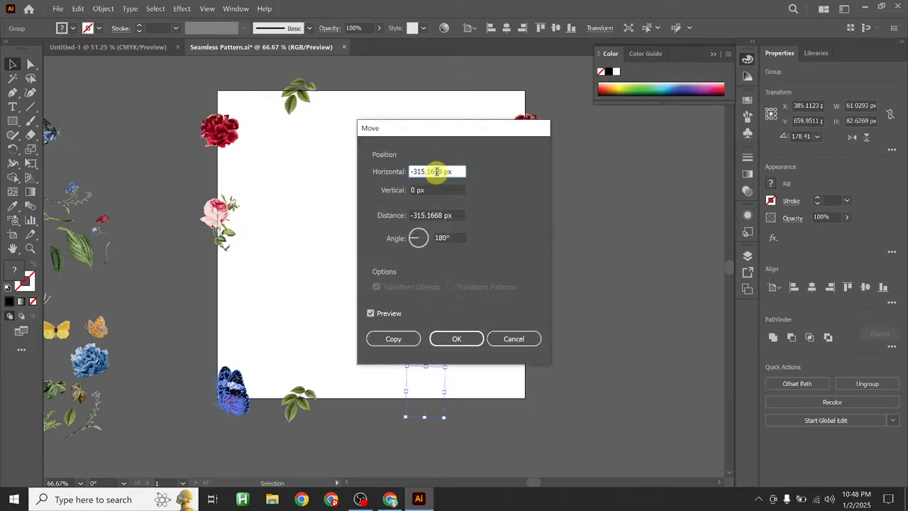
left_click_drag(441, 171, 385, 172)
type("0")
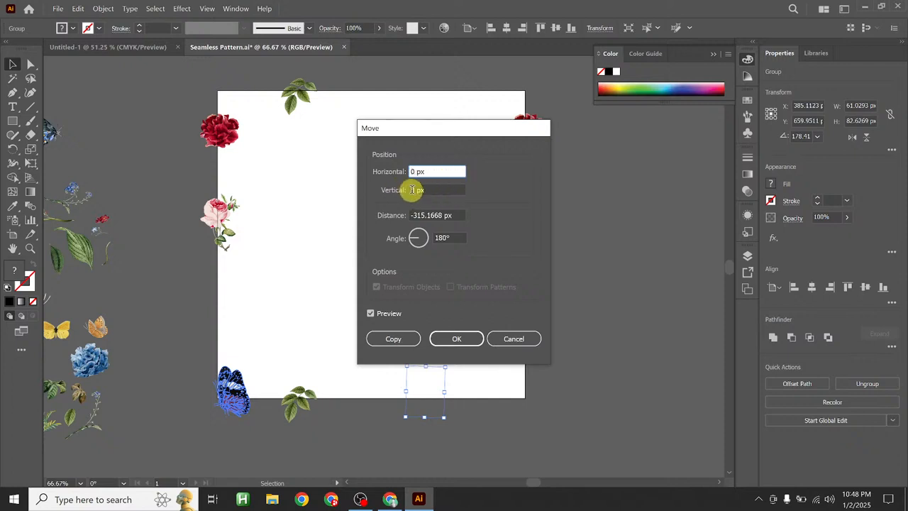
key("Tab")
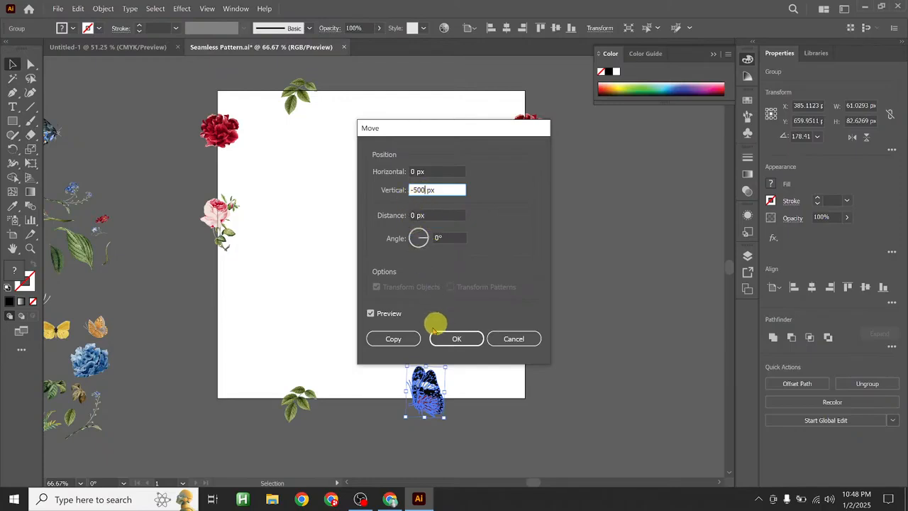
left_click(393, 339)
left_click(432, 262)
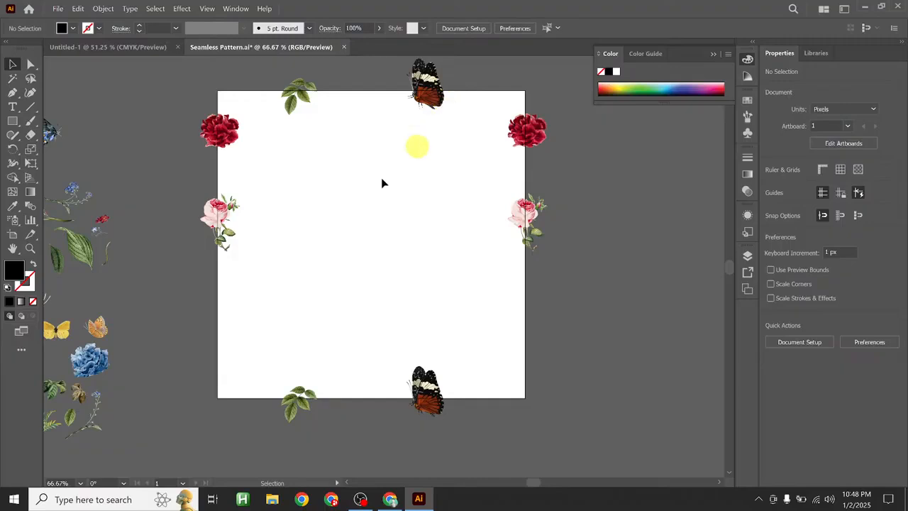
- Bring the yellow butterfly onto the artboard, enlarge it to about 82 px wide, and place it across the right edge
left_click_drag(344, 254, 420, 259)
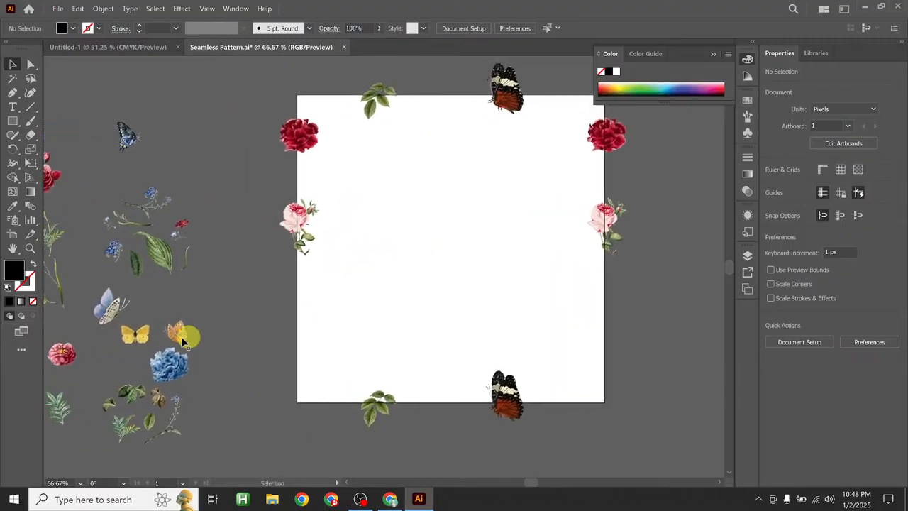
left_click_drag(142, 332, 339, 329)
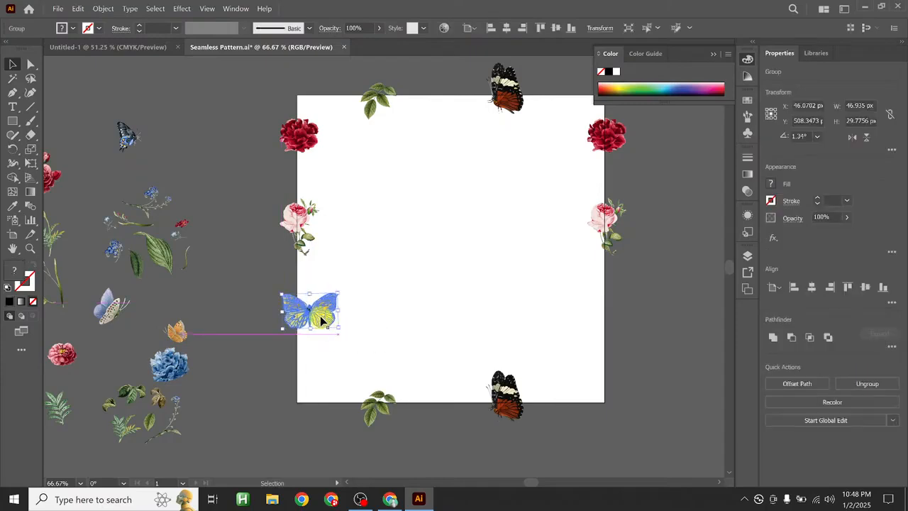
left_click_drag(310, 289, 602, 292)
right_click(295, 284)
left_click(256, 303)
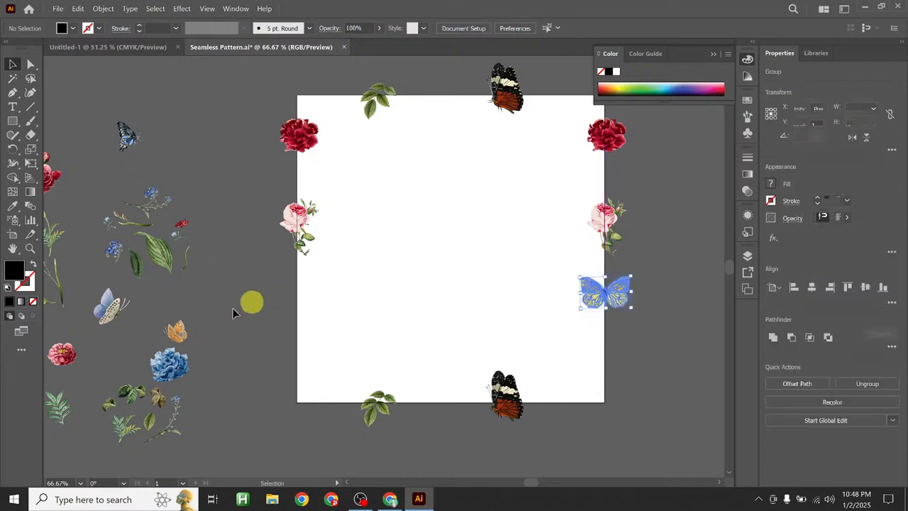
- Copy the yellow butterfly to the artboard's left edge with a move of -500 px horizontally and 0 px vertically
right_click(614, 295)
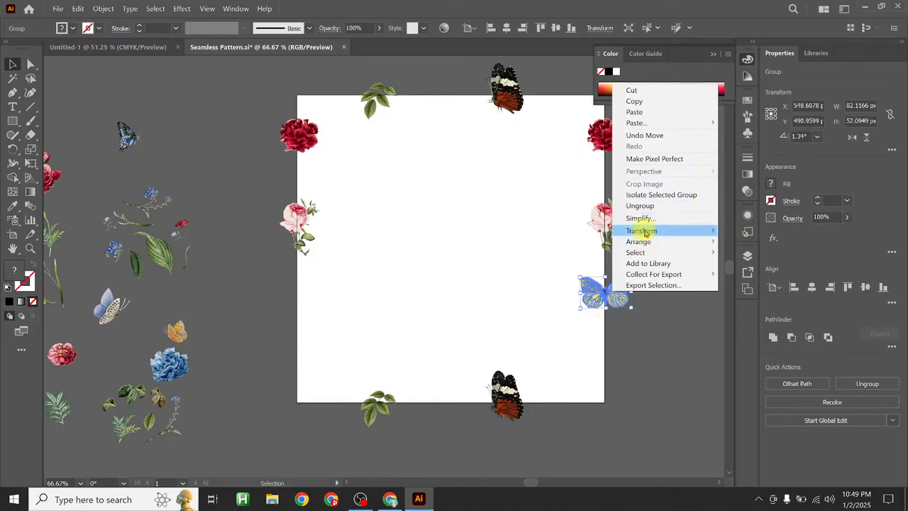
left_click(742, 242)
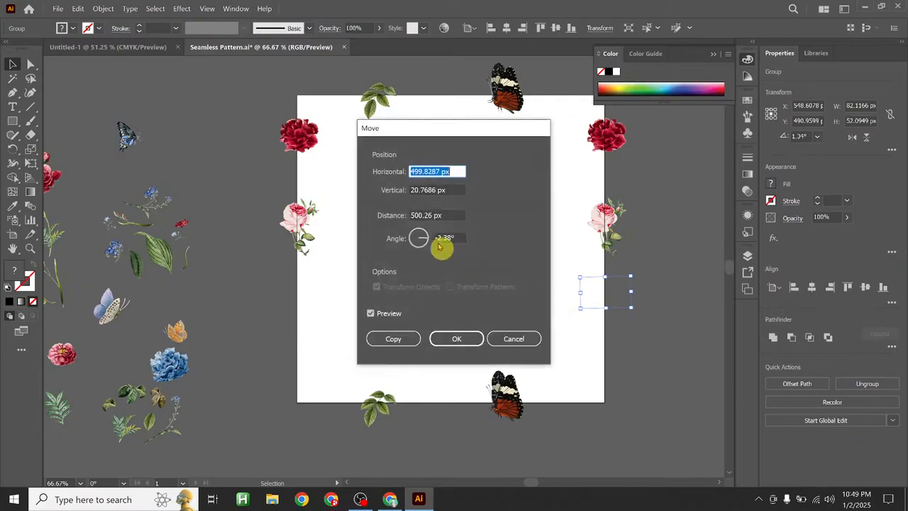
left_click_drag(441, 171, 392, 177)
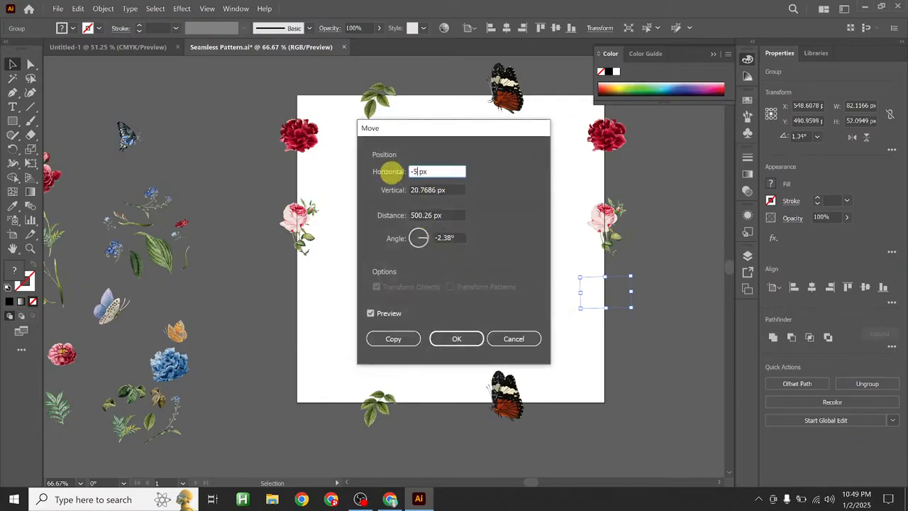
key("Tab")
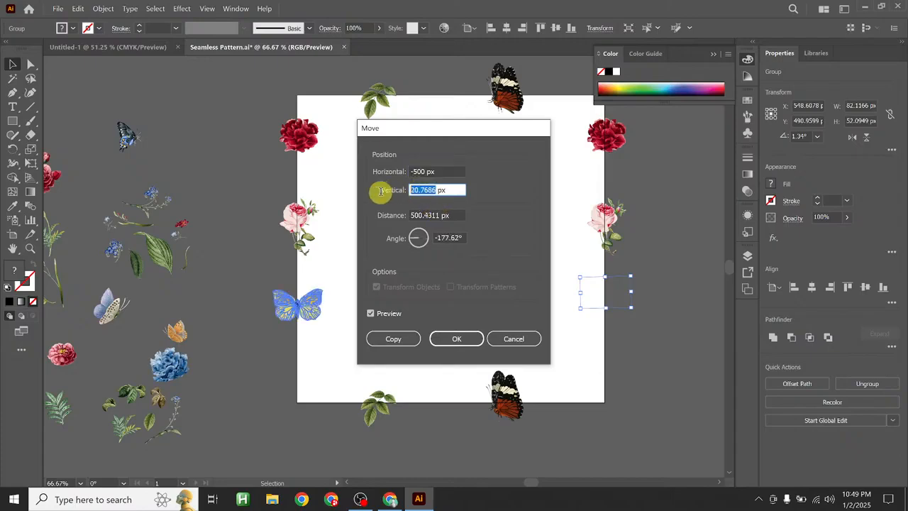
type("0")
left_click(404, 338)
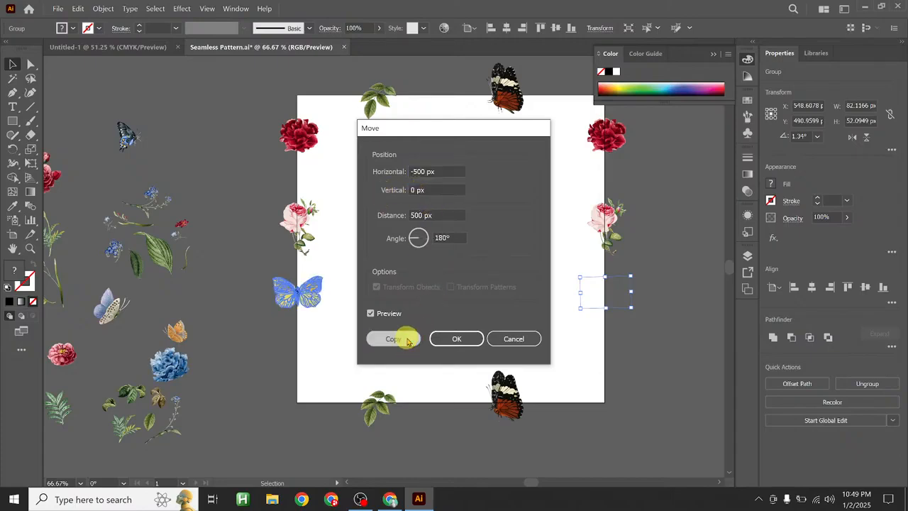
- Confirm the yellow butterfly's copy on the artboard's left edge and place the blue flower across that edge below it
left_click(406, 332)
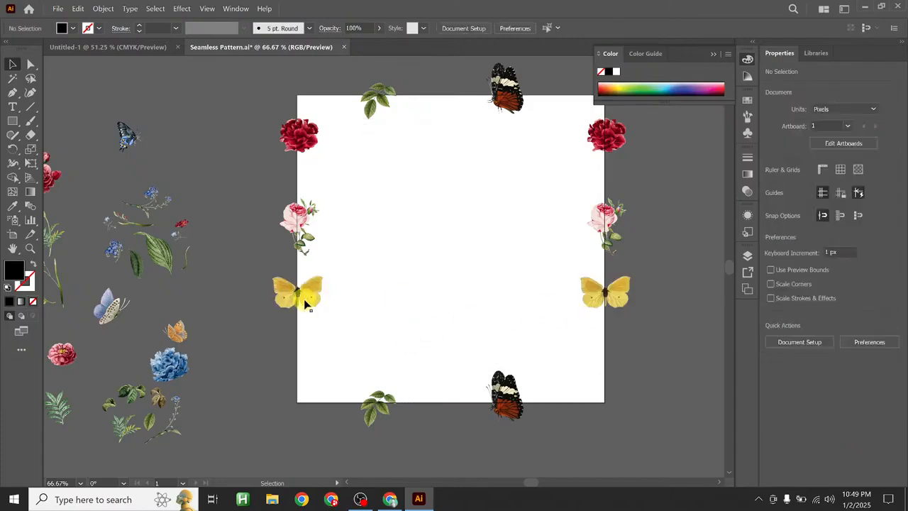
left_click_drag(171, 371, 302, 347)
- Copy the blue flower to the artboard's right edge with a move of 500 px horizontally and 0 px vertically
right_click(300, 347)
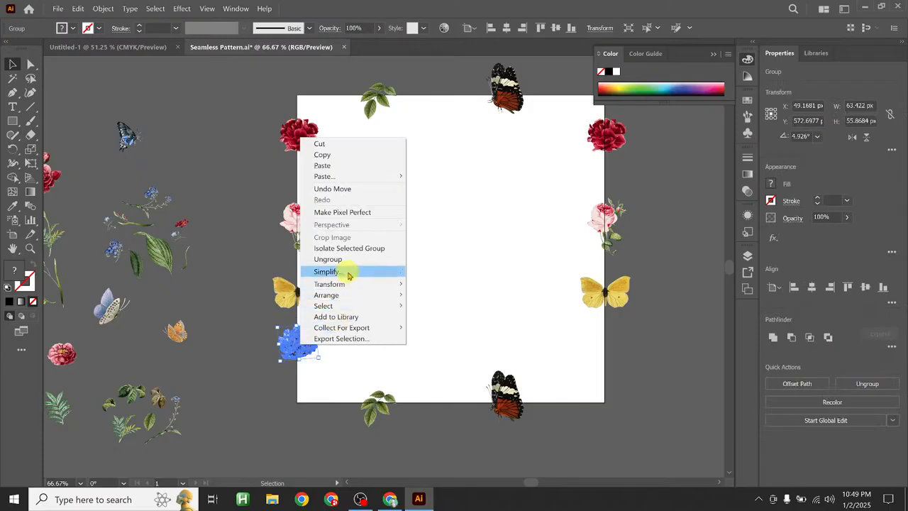
mouse_move(379, 284)
left_click(438, 295)
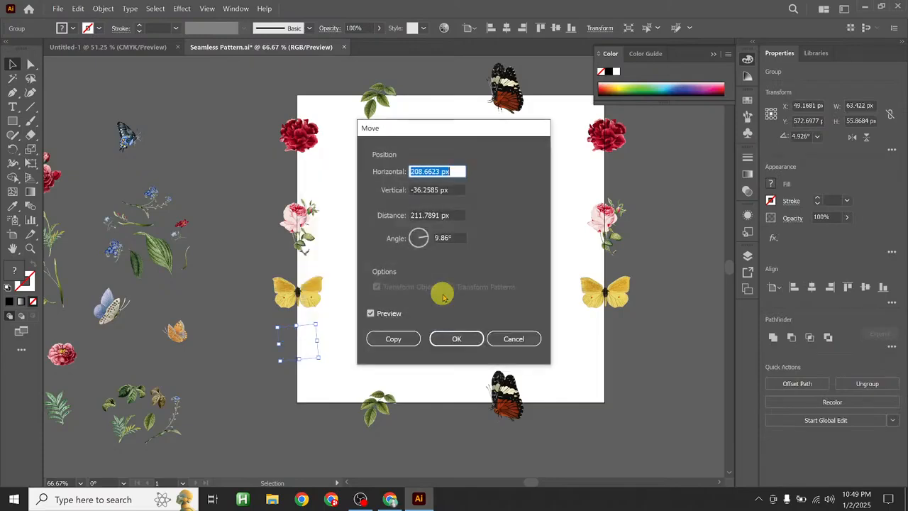
double_click(433, 172)
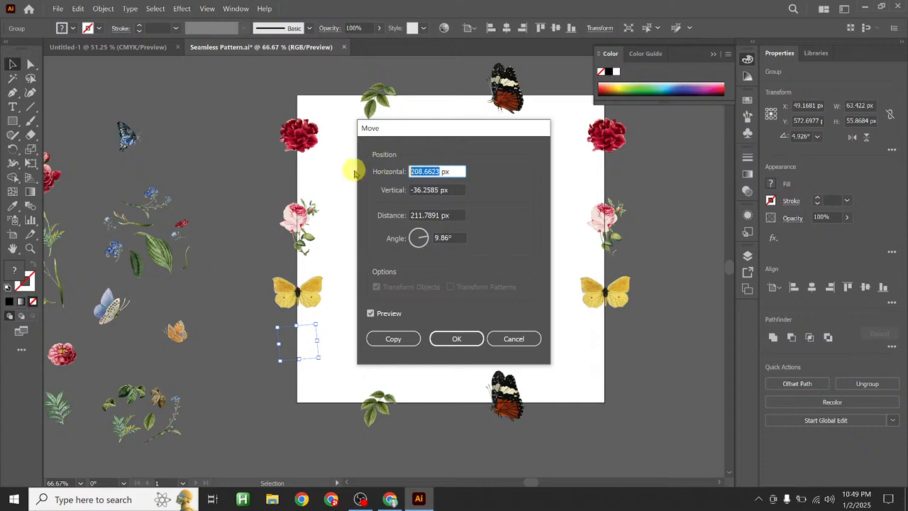
type("5000")
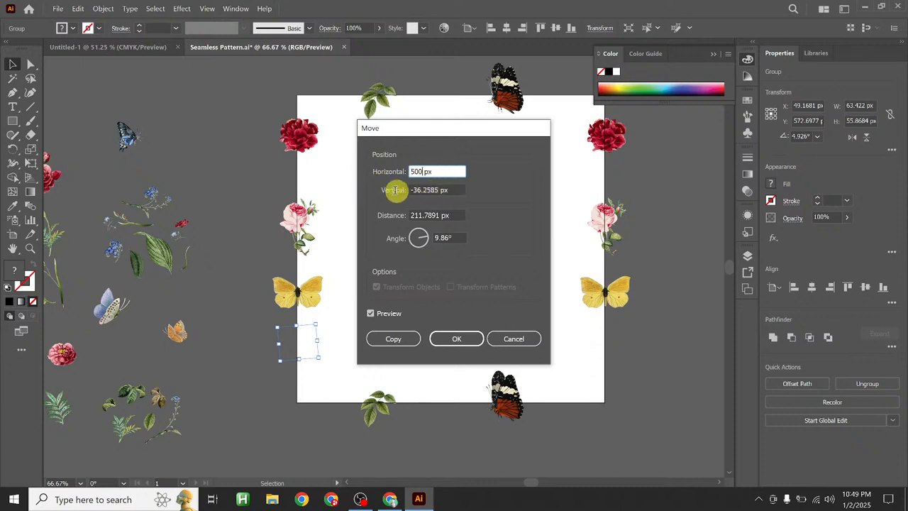
double_click(411, 189)
type("0")
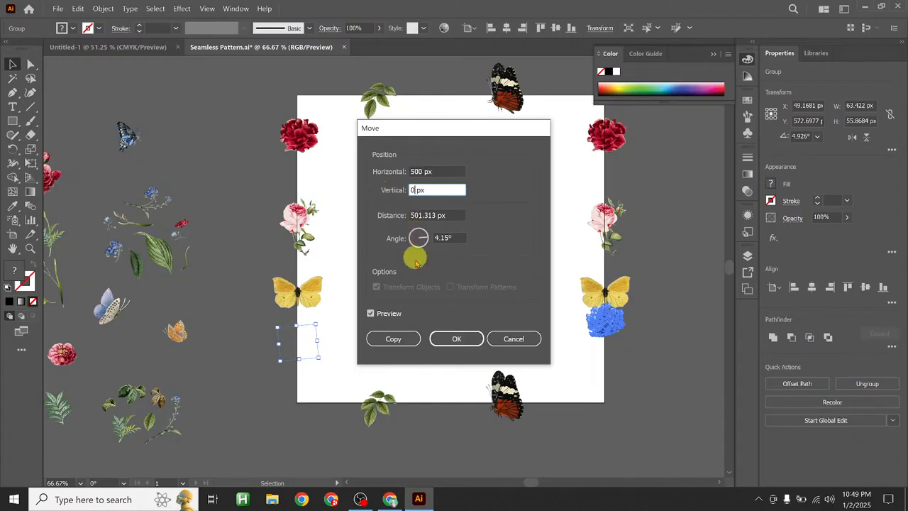
left_click(405, 338)
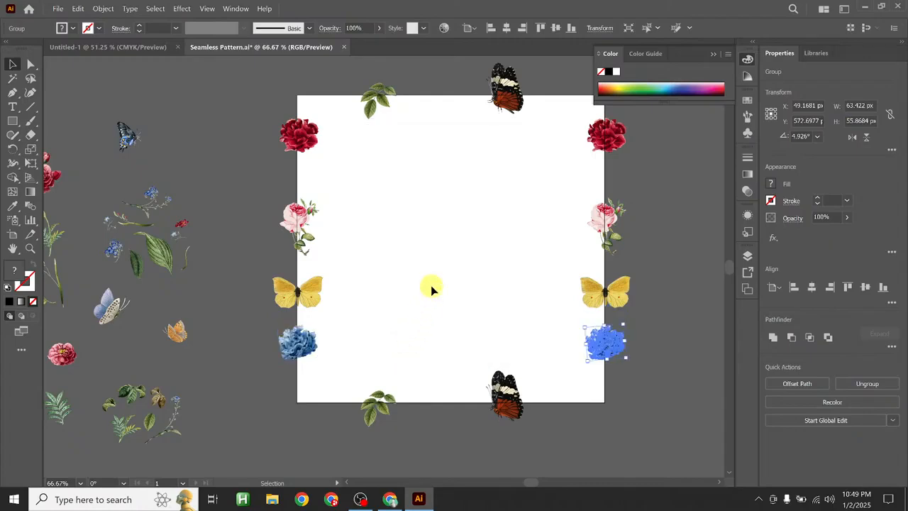
left_click(431, 288)
- Place the broad green leaf across the artboard's top edge and copy it with a move of 0 px horizontally and 500 px vertically
left_click_drag(384, 266, 564, 100)
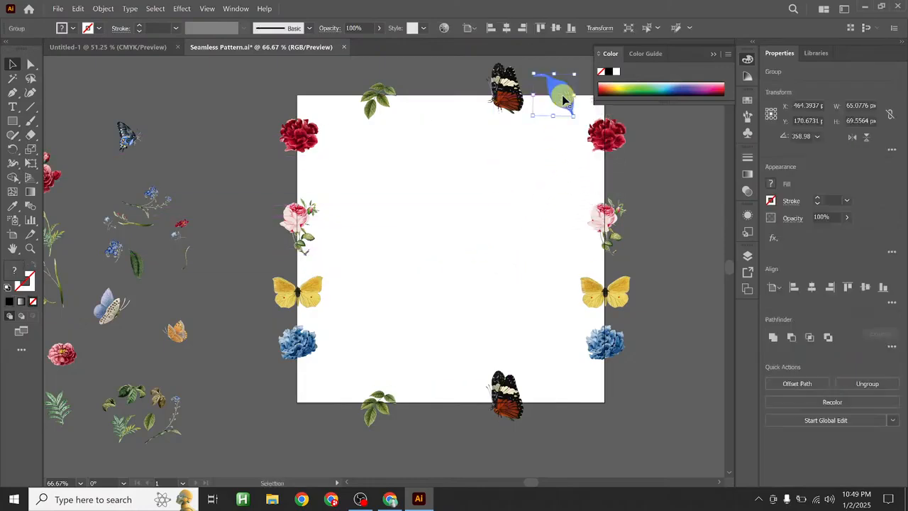
right_click(565, 100)
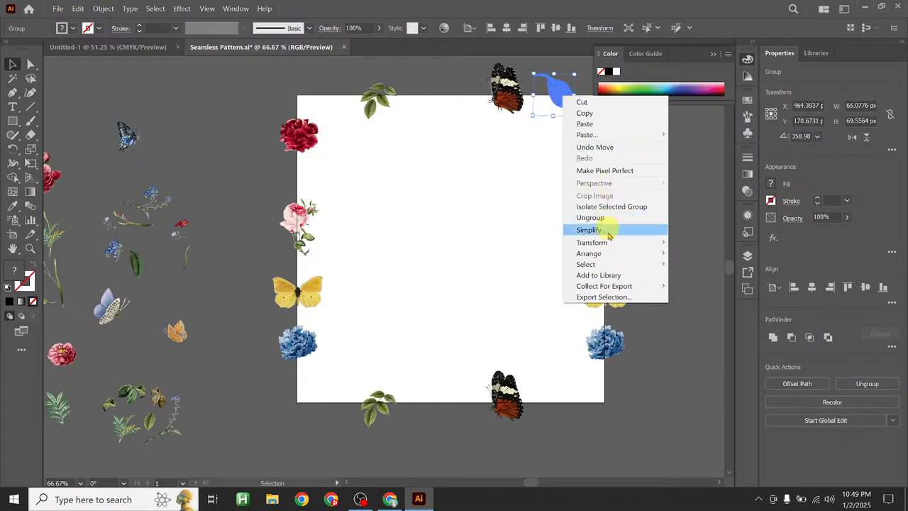
mouse_move(610, 242)
left_click(688, 256)
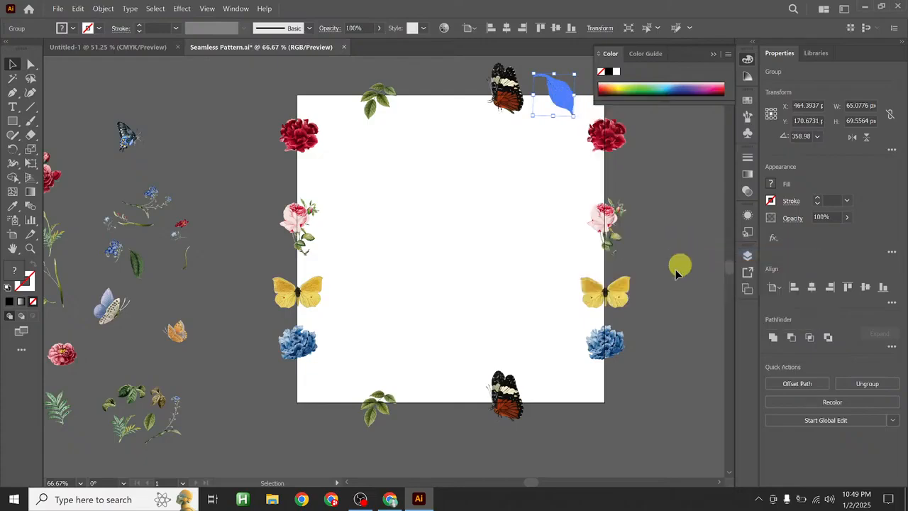
left_click_drag(441, 170, 358, 168)
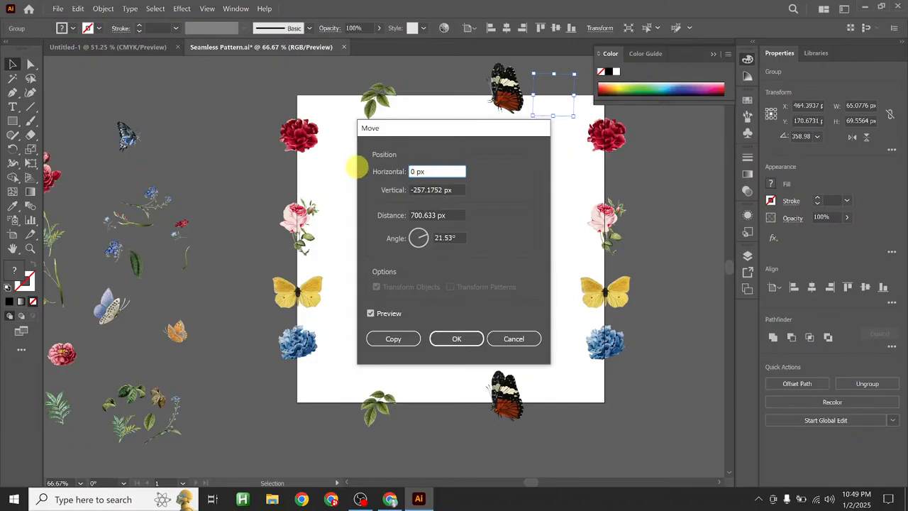
left_click_drag(443, 190, 360, 191)
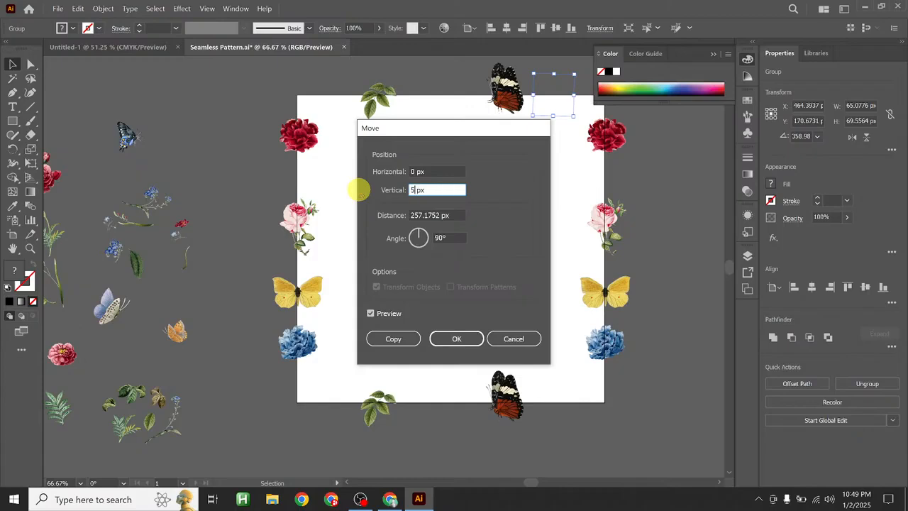
left_click(394, 339)
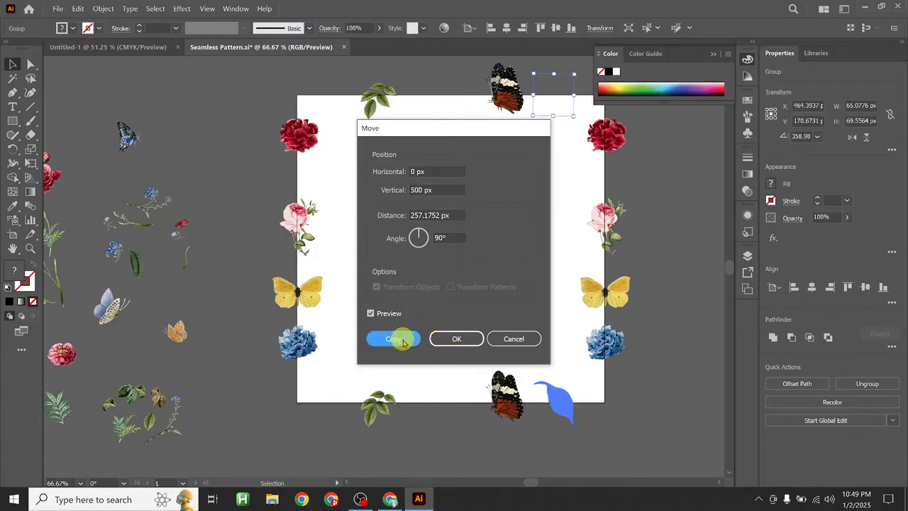
left_click(351, 310)
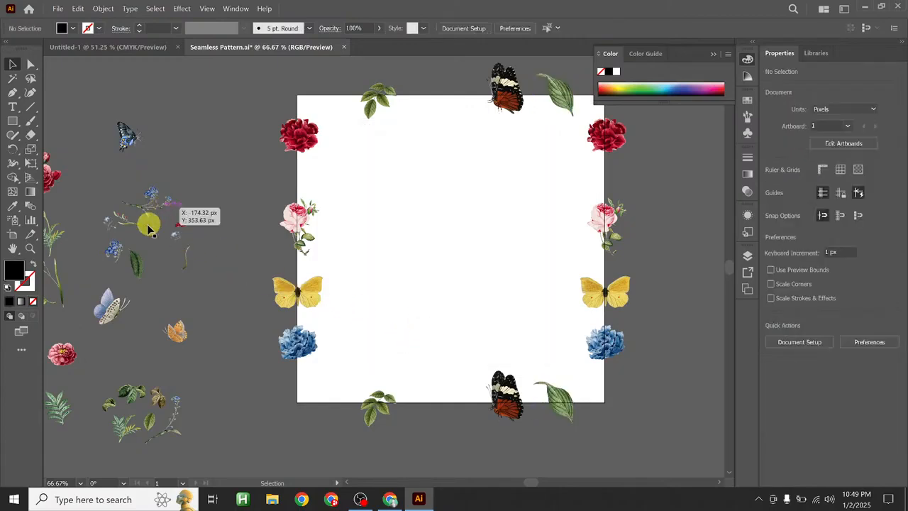
- Shift the yellow flower sprig slightly among the loose elements and place the pale blue spotted butterfly across the artboard's lower-left corner
left_click_drag(146, 242, 211, 240)
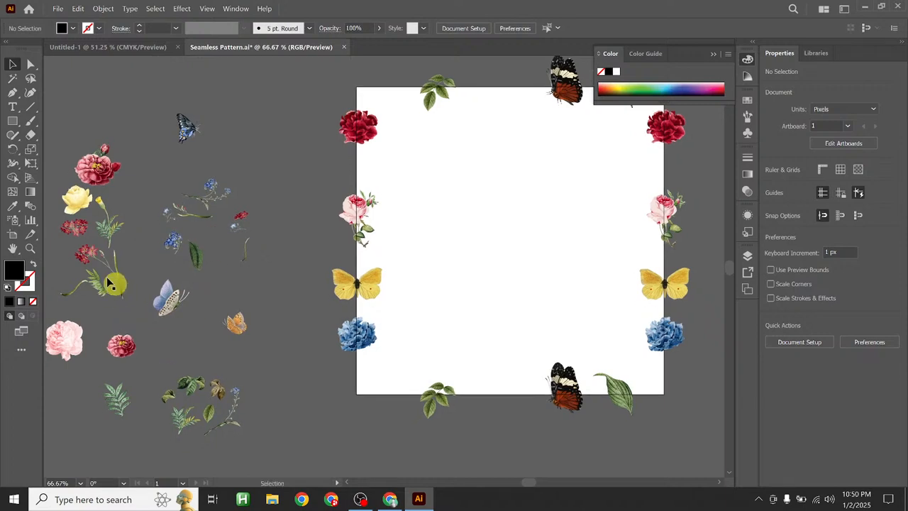
left_click_drag(103, 227, 139, 219)
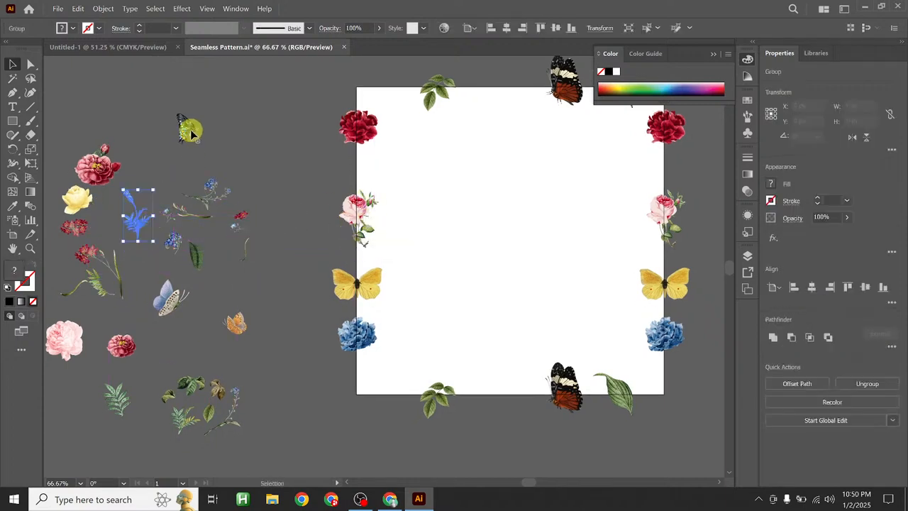
left_click_drag(173, 312, 365, 403)
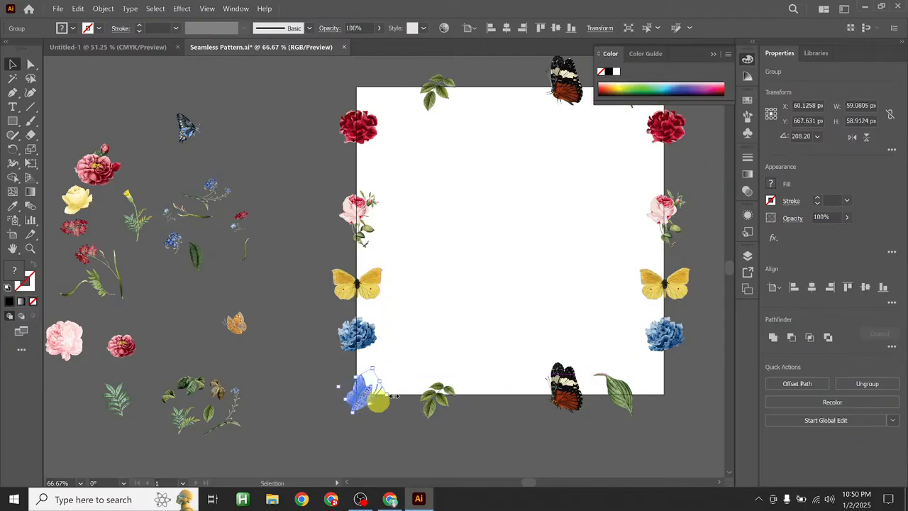
left_click_drag(472, 243, 376, 255)
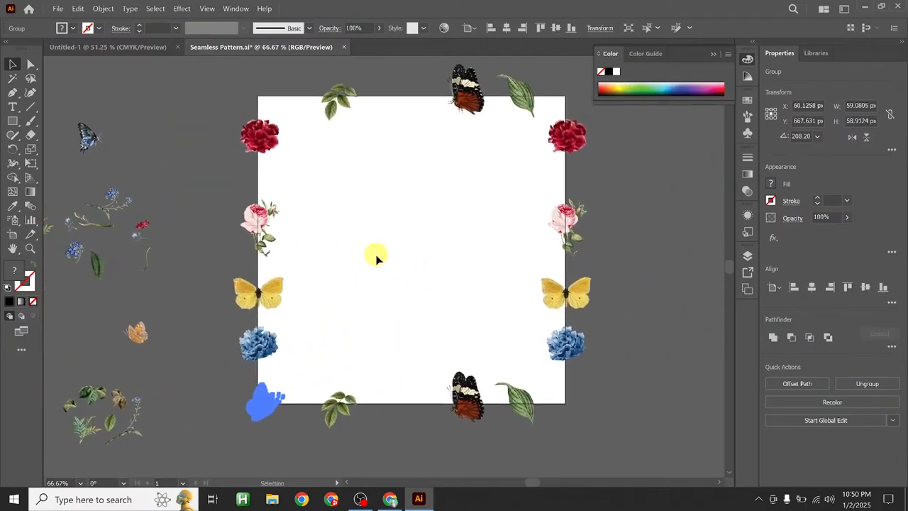
- Copy the pale blue butterfly to the artboard's lower-right corner with a move of 500 px horizontally and 0 px vertically
right_click(272, 398)
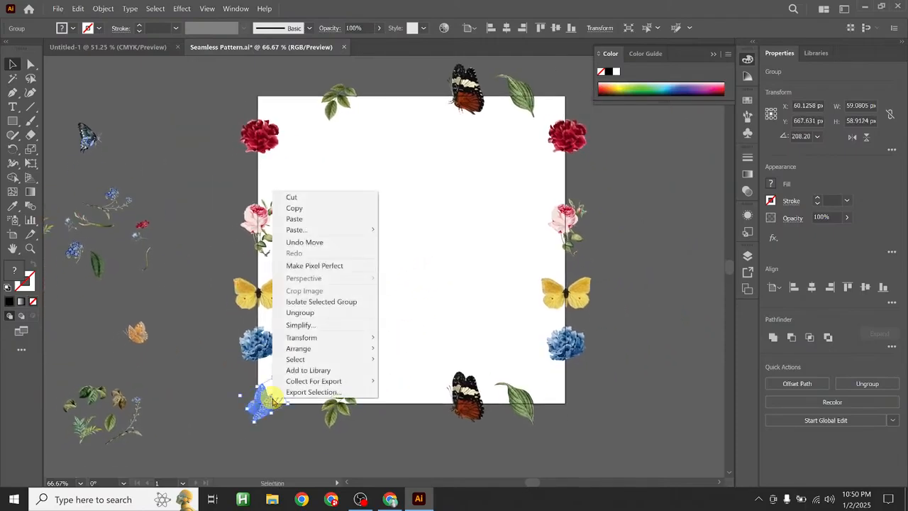
mouse_move(341, 336)
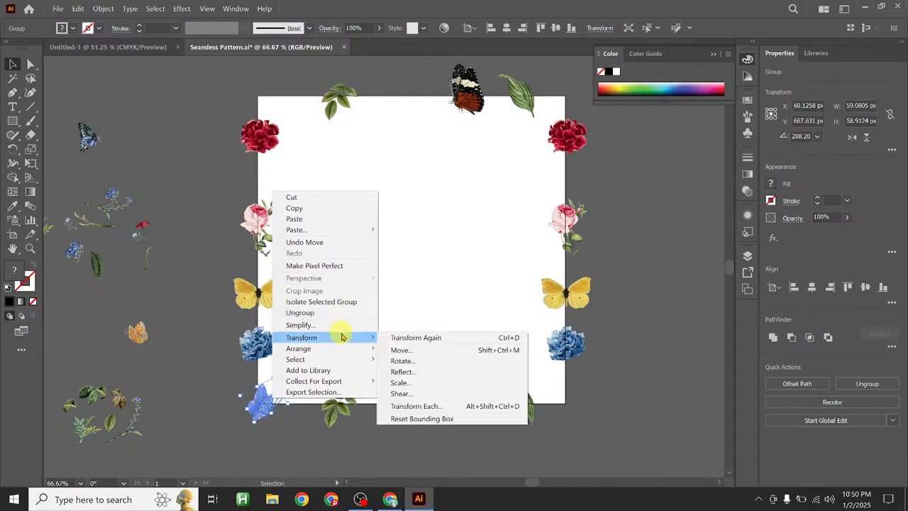
left_click(419, 350)
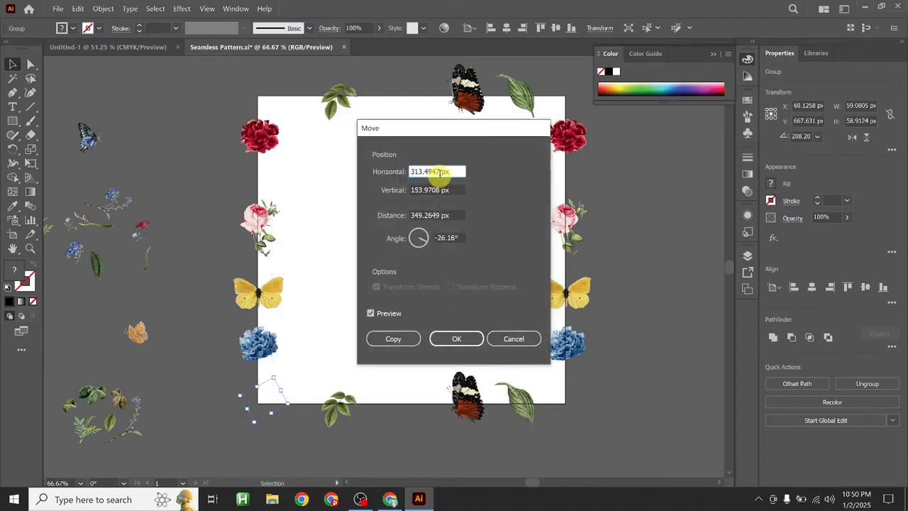
left_click_drag(439, 171, 400, 171)
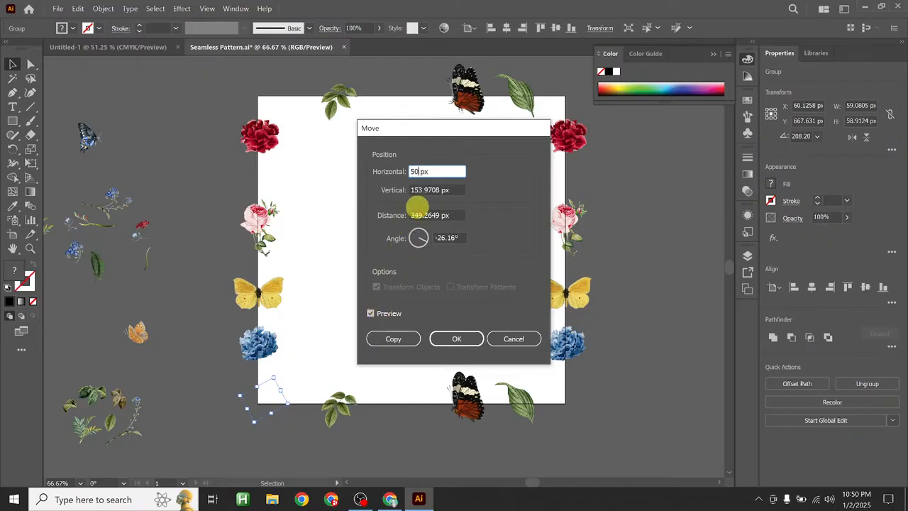
key("Tab")
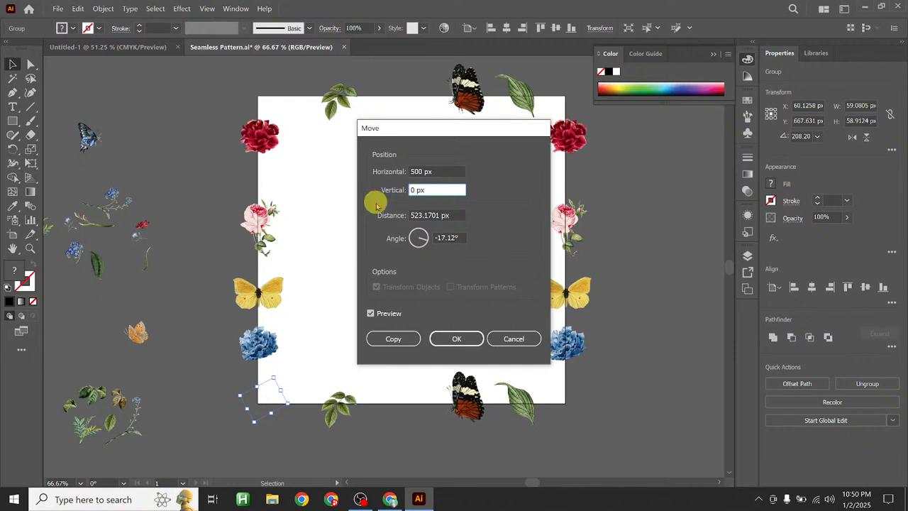
type("0")
left_click(406, 340)
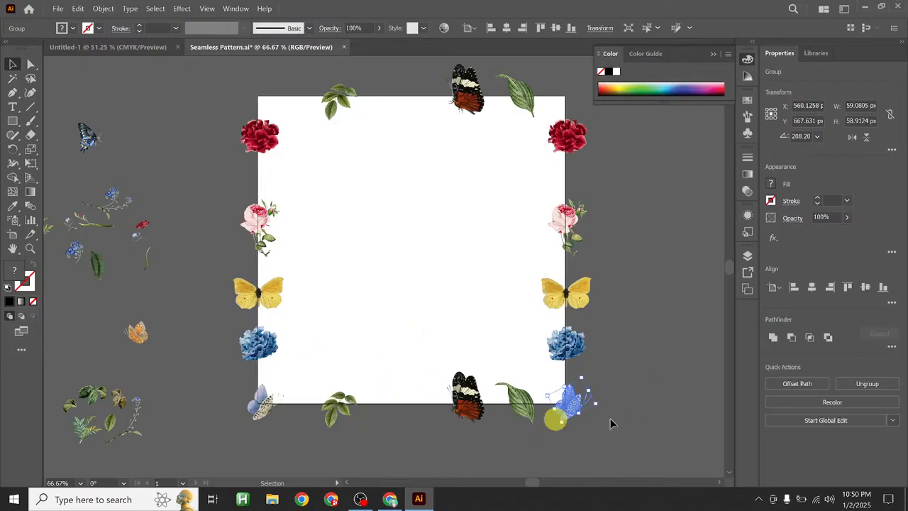
left_click_drag(575, 405, 255, 405)
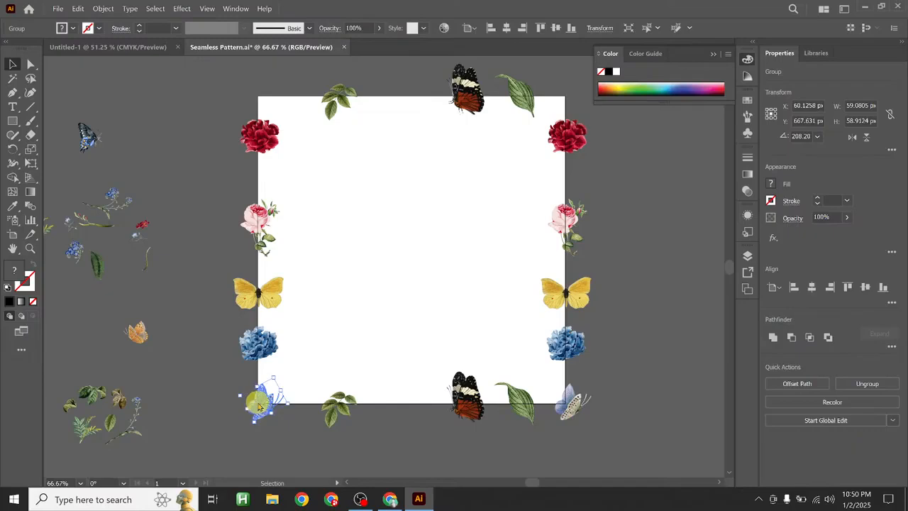
right_click(260, 406)
key("Escape")
key("Delete")
- Place the long-stemmed red flower sprig across the artboard's top edge beside the black-and-orange butterfly and rotate it to about 71°
left_click_drag(150, 321, 239, 310)
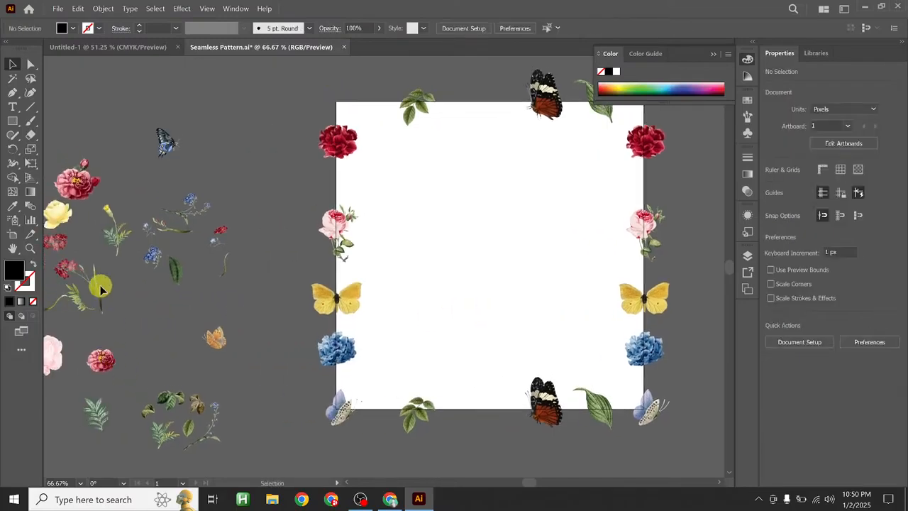
left_click_drag(102, 289, 495, 107)
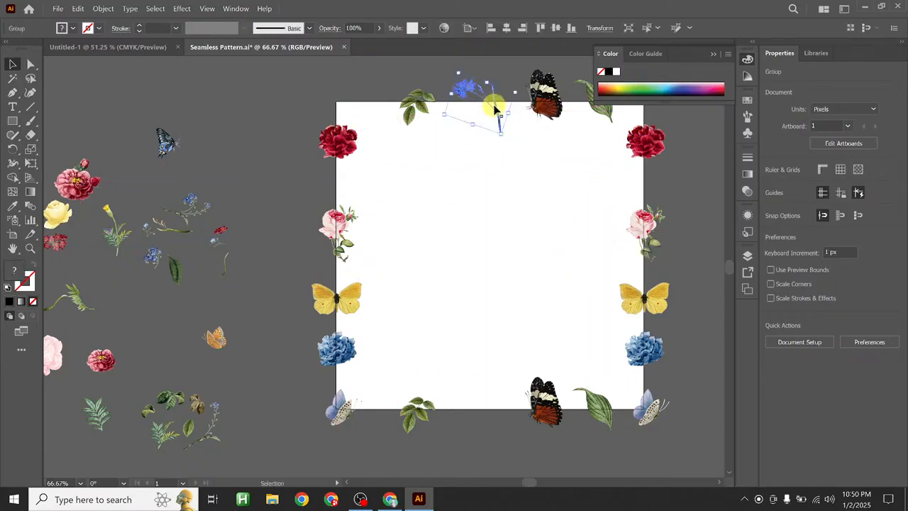
right_click(494, 108)
left_click(494, 140)
left_click(501, 127)
left_click_drag(503, 140, 501, 84)
left_click(523, 211)
- Copy the red flower sprig to the artboard's bottom edge with a move of 0 px horizontally and 500 px vertically
right_click(483, 98)
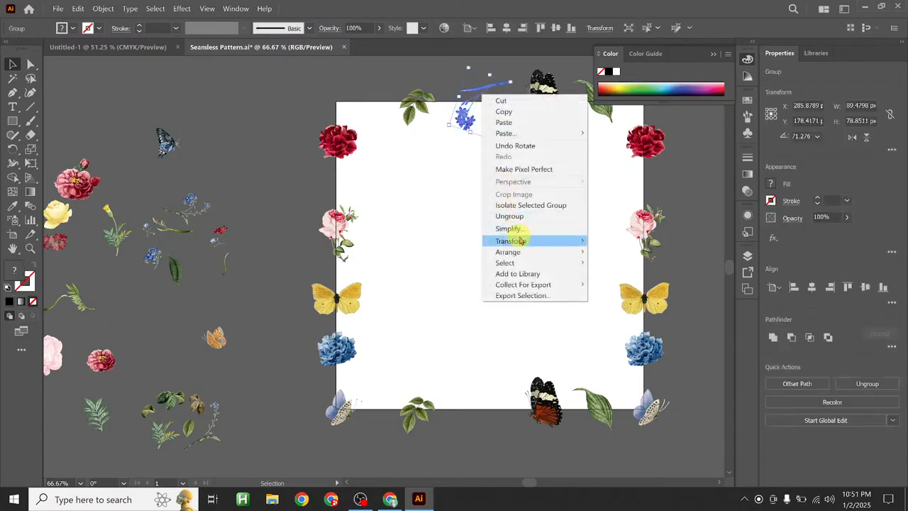
mouse_move(521, 241)
left_click(610, 254)
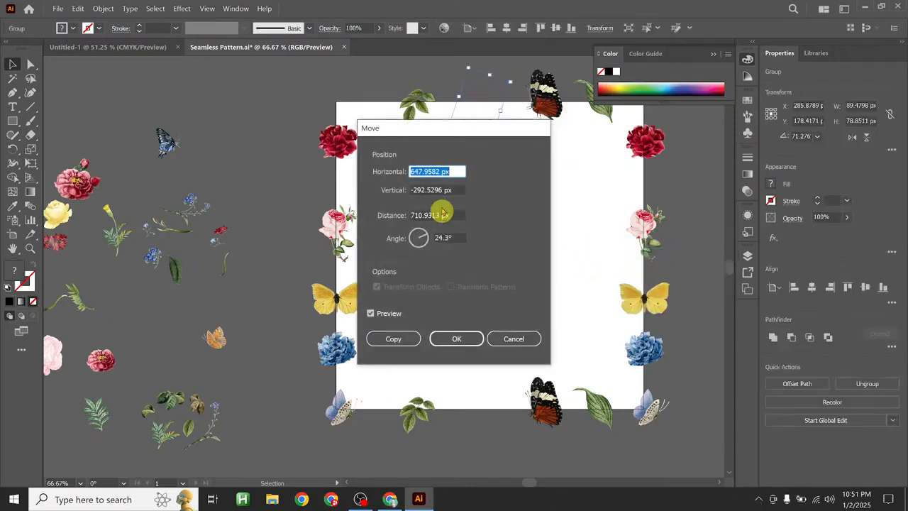
left_click_drag(438, 171, 380, 174)
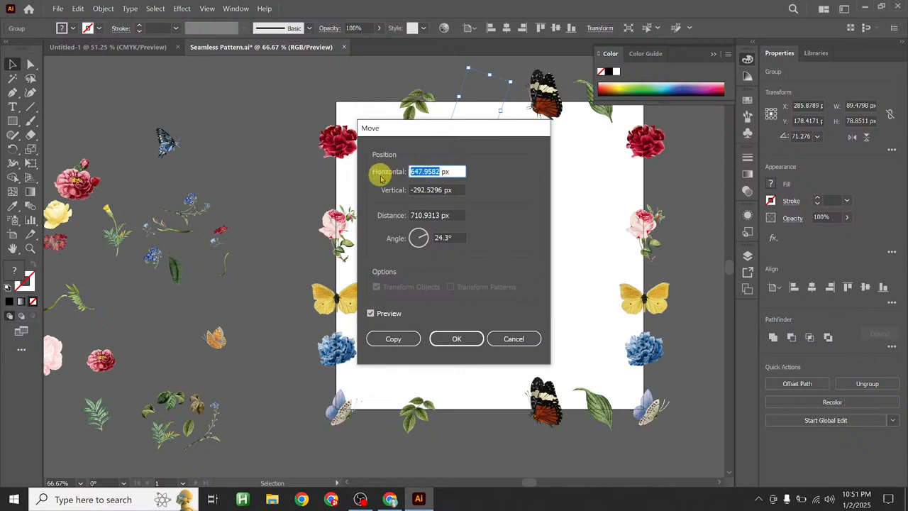
key("Tab")
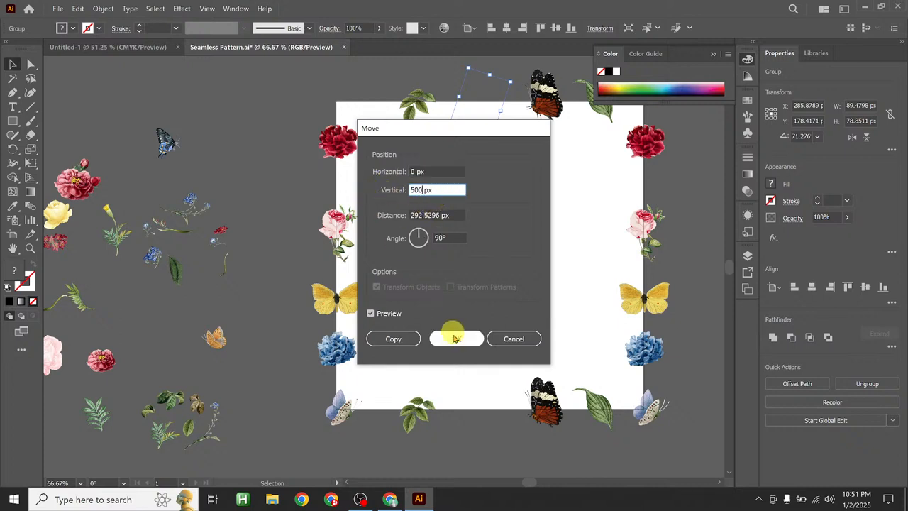
left_click(389, 339)
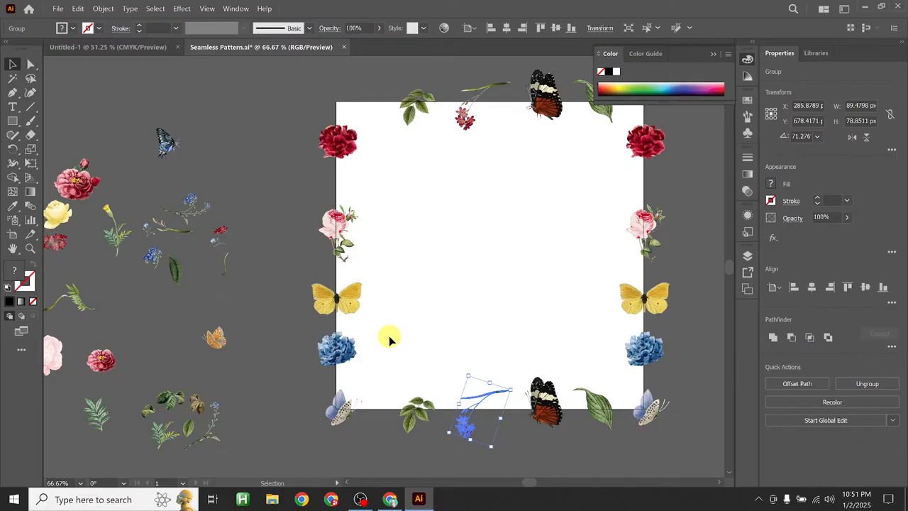
left_click(432, 300)
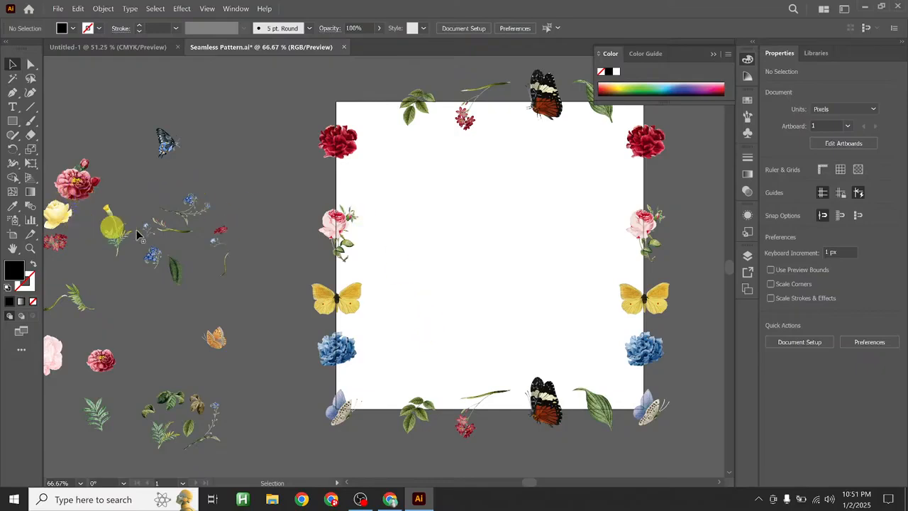
- Place the red flower cluster, yellow flower sprig and two small blue flower sprigs inside the artboard, spaced apart
scroll(213, 248, "left", 2)
left_click_drag(178, 273, 446, 357)
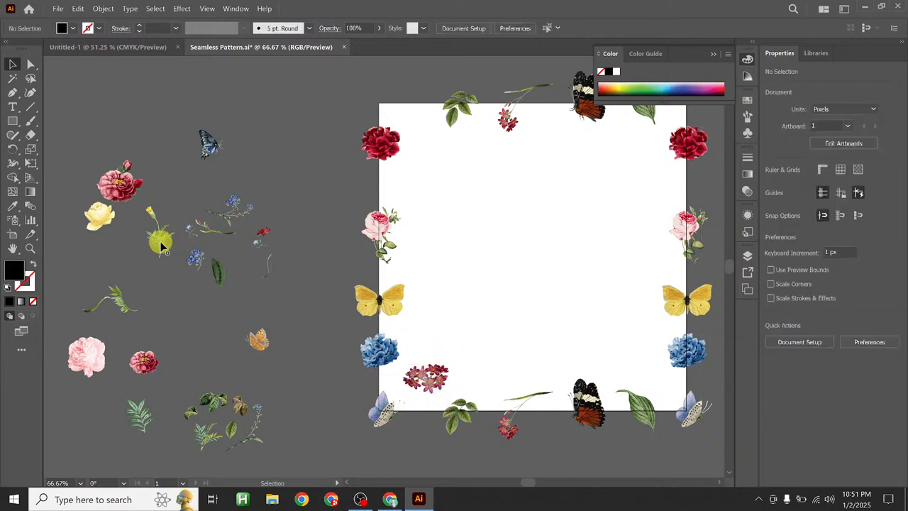
left_click_drag(161, 245, 424, 255)
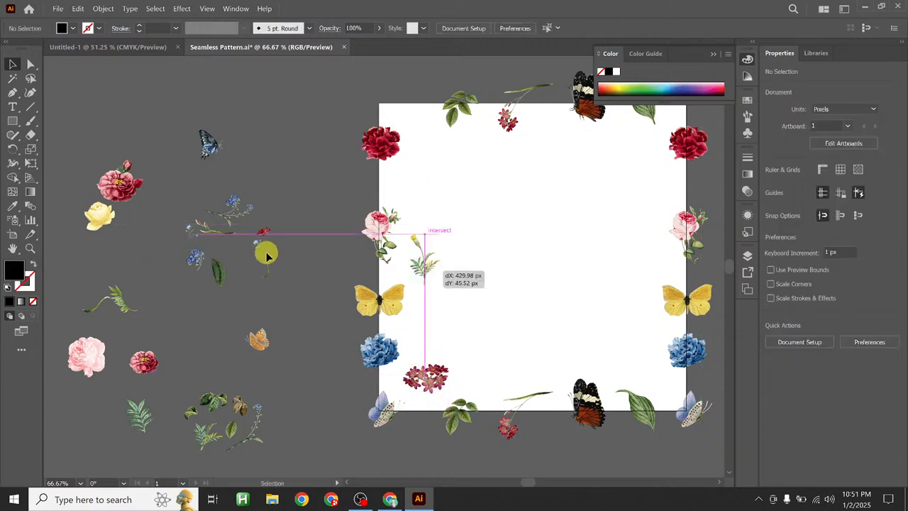
left_click_drag(256, 243, 518, 209)
left_click_drag(260, 207, 505, 329)
- Place the dark green leaf, yellow rose, pale pink peony, green fern leaf and small crimson flower in the artboard's interior
left_click_drag(218, 273, 451, 180)
left_click_drag(132, 216, 622, 177)
left_click_drag(86, 356, 477, 239)
left_click_drag(139, 422, 600, 270)
left_click_drag(143, 363, 464, 297)
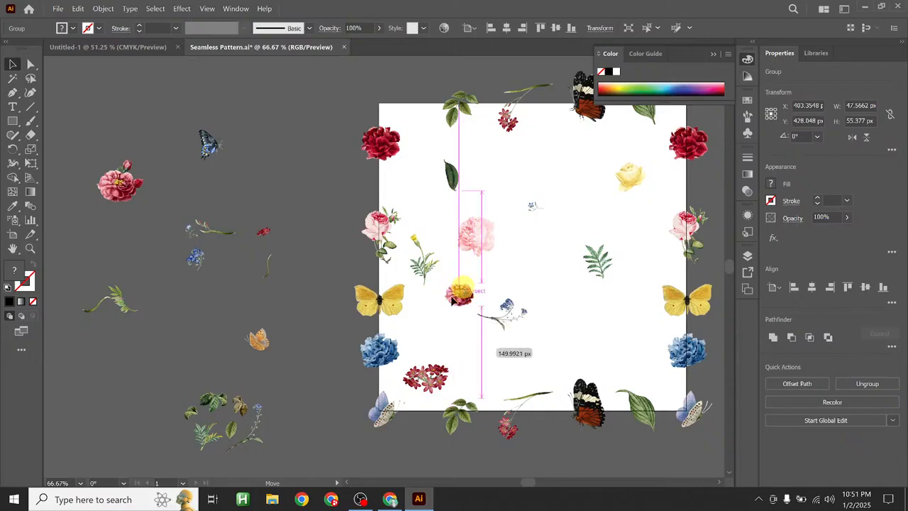
- Fill interior gaps with the small green leaf, the fern sprig and the orange butterfly
left_click_drag(237, 432, 647, 337)
left_click_drag(210, 440, 503, 180)
left_click_drag(277, 344, 573, 264)
left_click(568, 324)
left_click_drag(439, 332, 423, 339)
- Place the dark leaf cluster and blue-black butterfly near the artboard's upper-left corner, and separate the loose fern frond from its stem
left_click_drag(204, 413, 410, 190)
left_click(121, 227)
left_click_drag(189, 158, 389, 123)
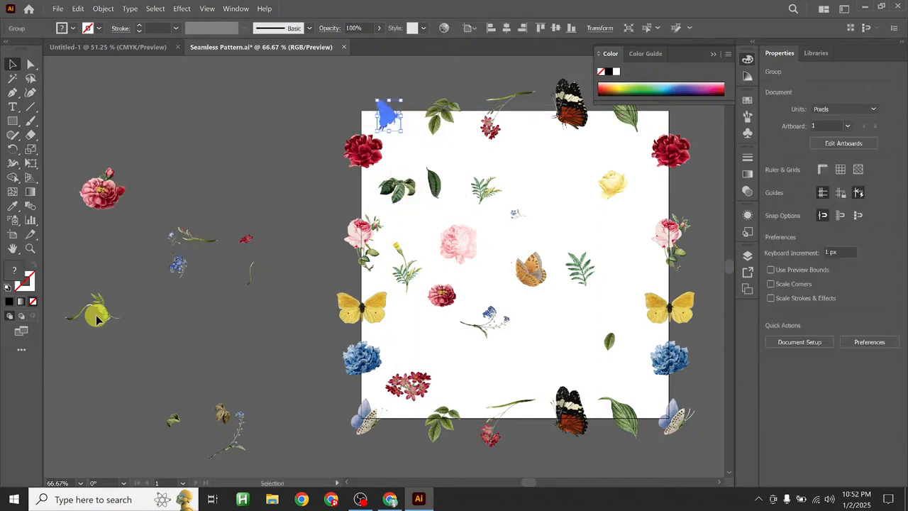
left_click_drag(104, 318, 133, 356)
- Centre the pale pink peony and copy the black-and-orange butterfly and pink rose sprig into the artboard's left interior
left_click_drag(570, 117, 505, 245)
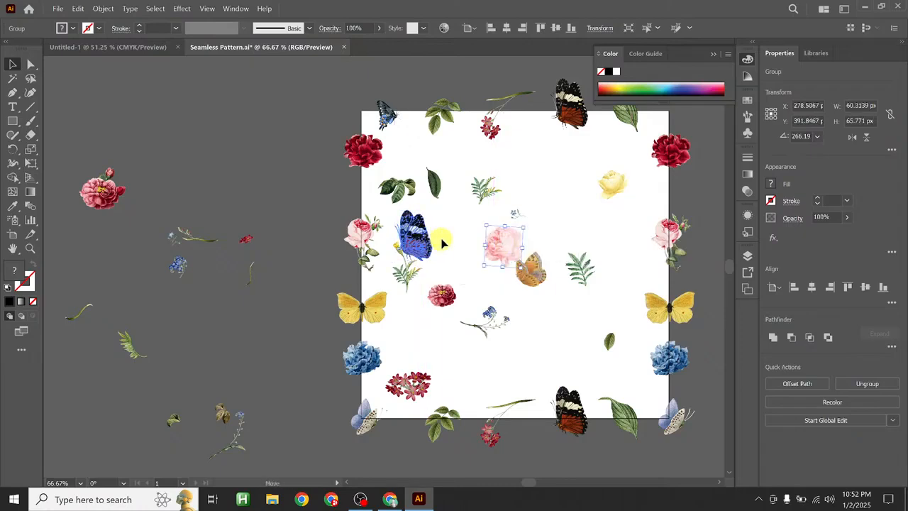
left_click_drag(671, 263, 480, 343)
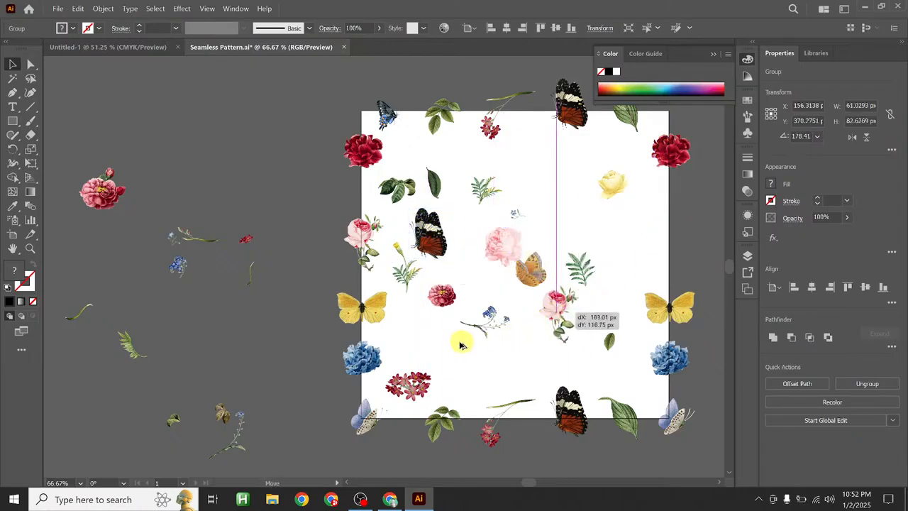
left_click_drag(429, 234, 433, 351)
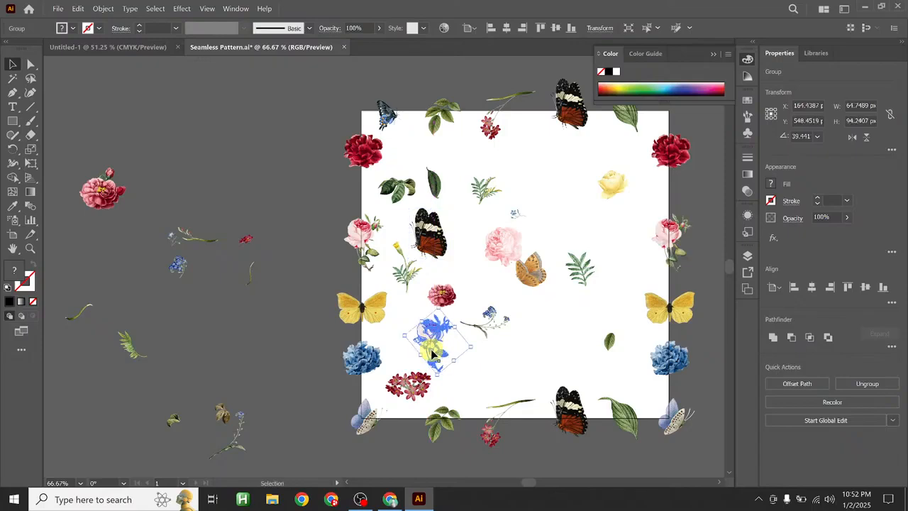
- Copy the pale blue butterfly, large striped leaf, three-leaf sprig and fern sprig into empty areas of the artboard's interior
left_click_drag(374, 431, 564, 178)
left_click_drag(618, 415, 543, 323)
left_click_drag(462, 416, 565, 237)
left_click_drag(483, 206, 506, 386)
- Copy the yellow butterfly and two more pale blue butterflies into the upper interior of the artboard
left_click_drag(674, 321, 513, 165)
left_click_drag(677, 404, 469, 229)
left_click_drag(657, 399, 607, 212)
- Fill the lower-right interior with the blue flower cluster, brown leaves, fern frond and blue flower sprig, and shift the peony off the orange butterfly
left_click_drag(183, 273, 621, 280)
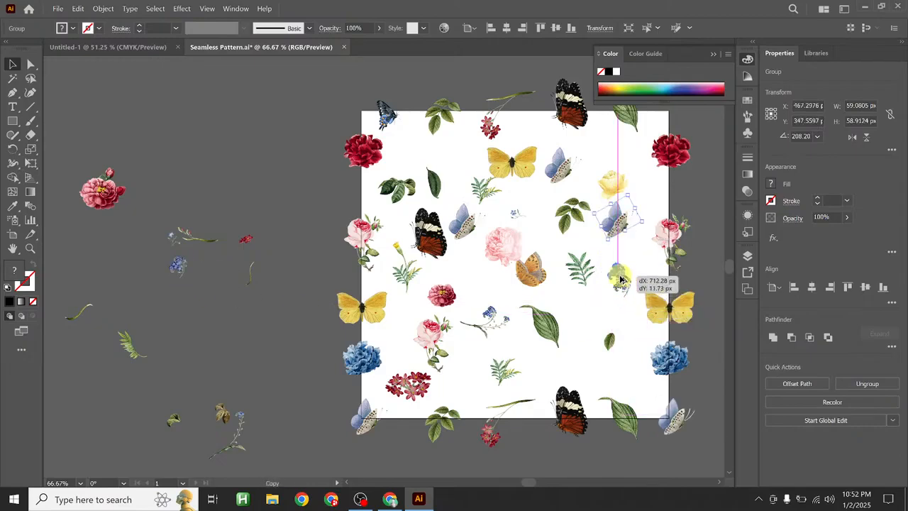
left_click_drag(569, 318, 566, 315)
left_click_drag(228, 420, 581, 368)
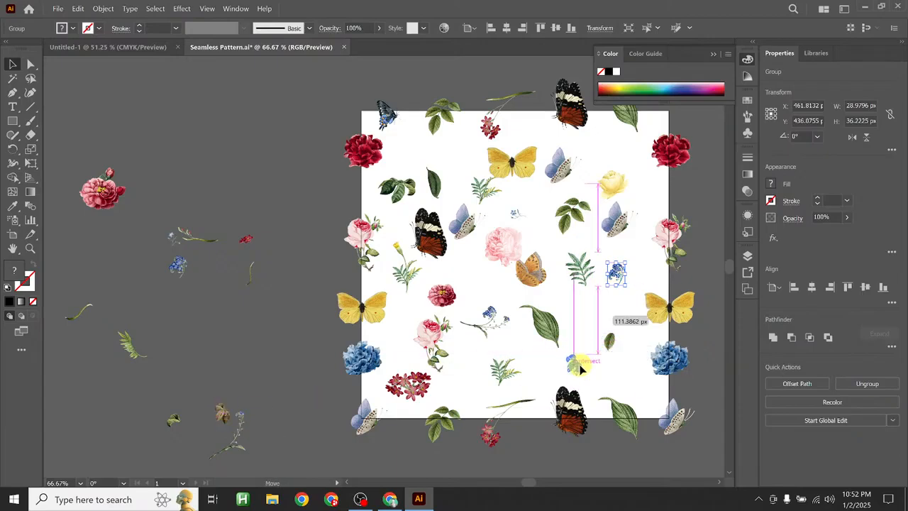
left_click_drag(137, 355, 532, 363)
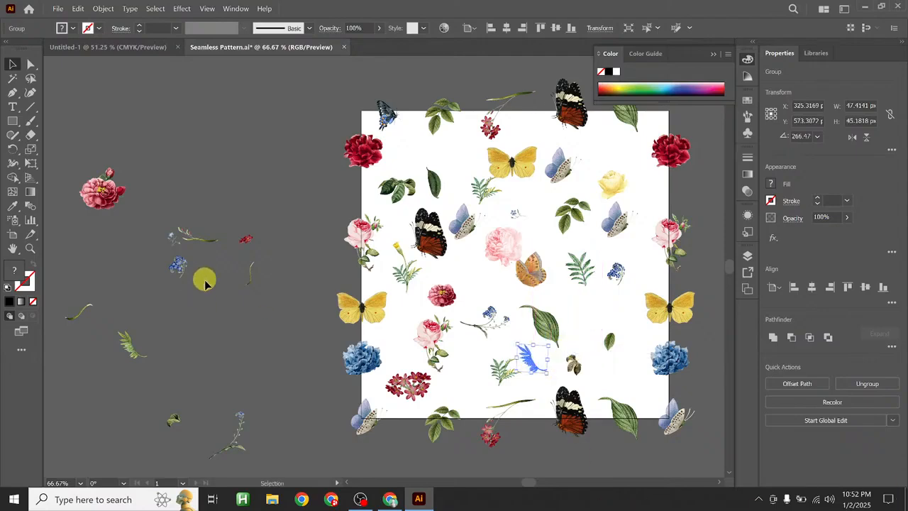
left_click_drag(242, 441, 602, 317)
left_click_drag(503, 245, 481, 264)
left_click(689, 269)
left_click_drag(689, 280, 555, 294)
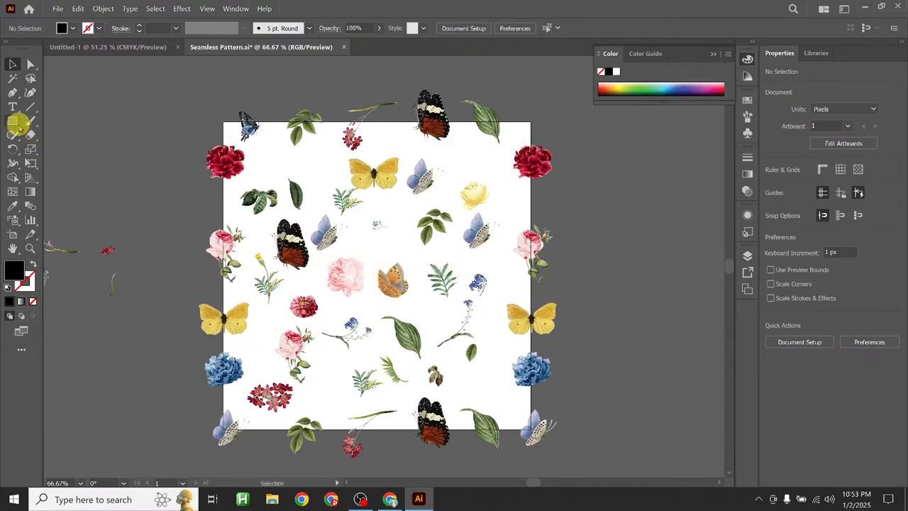
- Draw a black rectangle of about 500 x 500 px covering the whole artboard
left_click(19, 125)
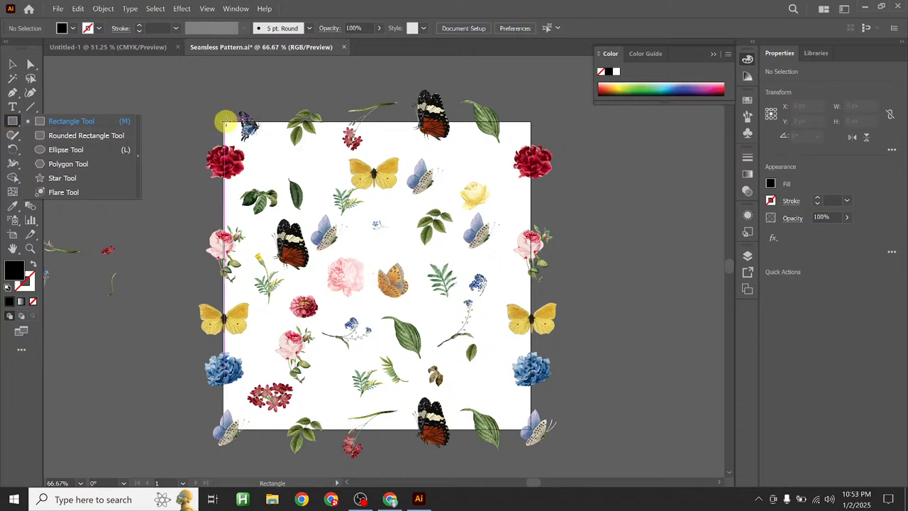
left_click_drag(224, 123, 531, 429)
left_click(12, 65)
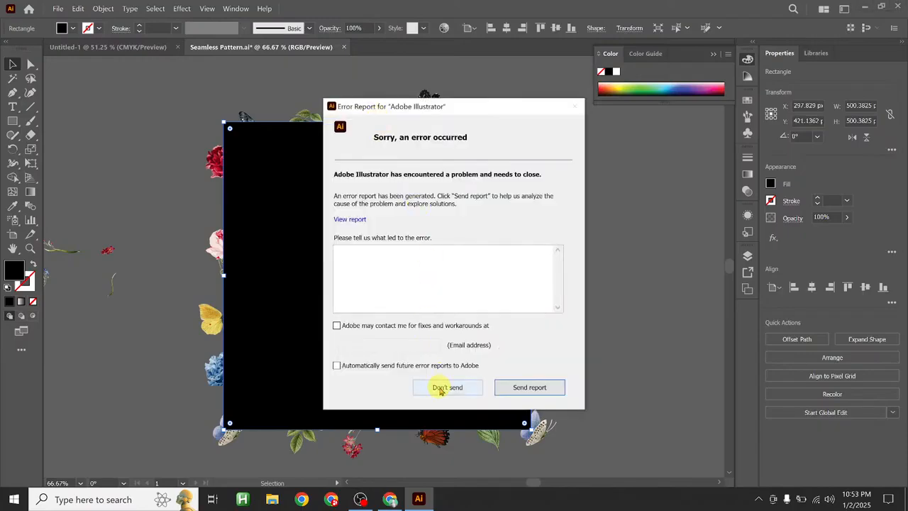
- Dismiss the crash report without sending it and open the recovered Seamless Pattern document
left_click(440, 389)
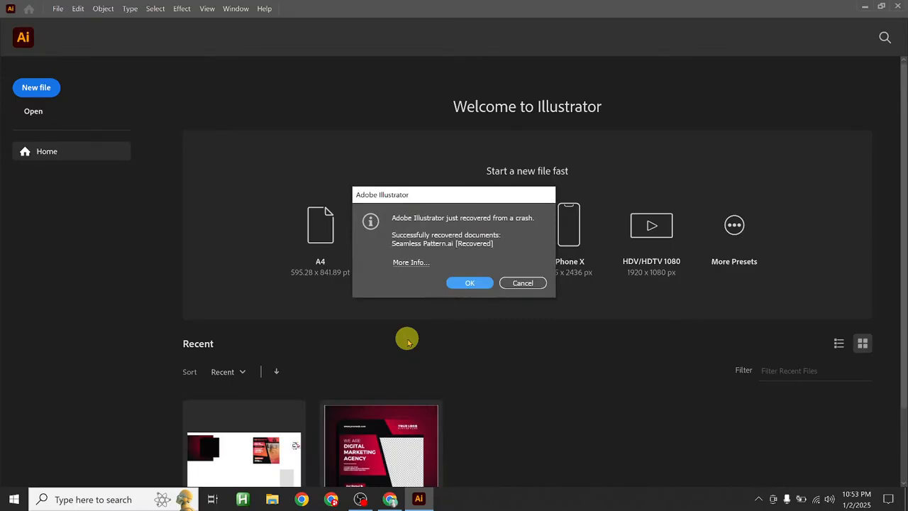
left_click(472, 283)
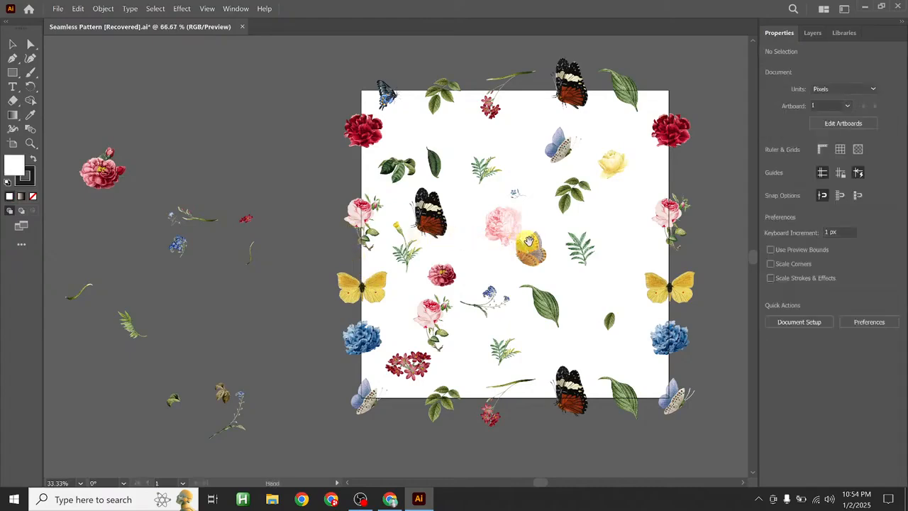
- Draw a white rectangle about 501 px square over the artboard and remove its stroke
left_click_drag(532, 244, 451, 242)
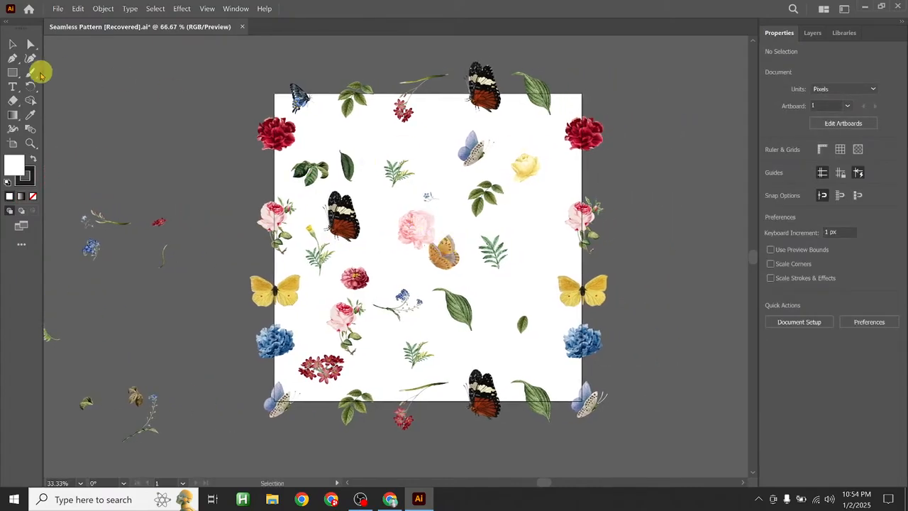
left_click(12, 73)
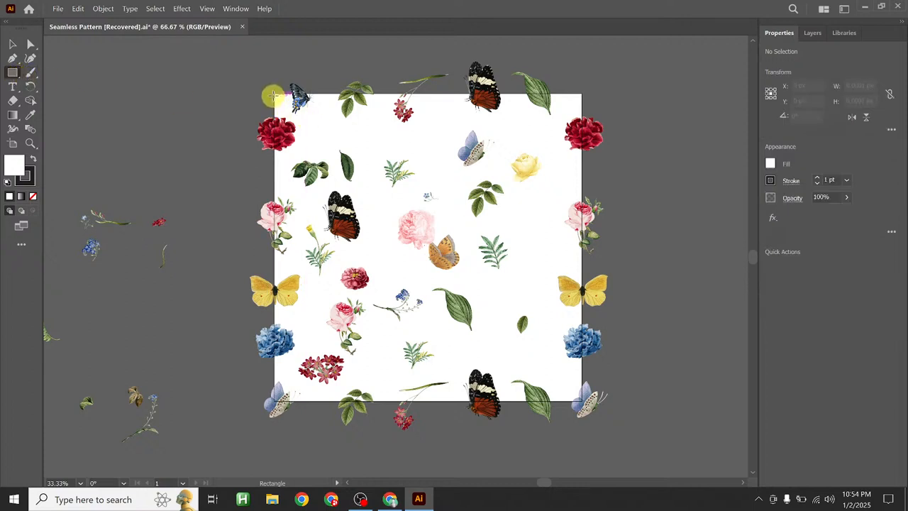
mouse_move(273, 93)
left_mouse_down()
mouse_move(292, 127)
mouse_move(551, 390)
mouse_move(583, 403)
left_mouse_up()
left_click(31, 183)
left_click(33, 196)
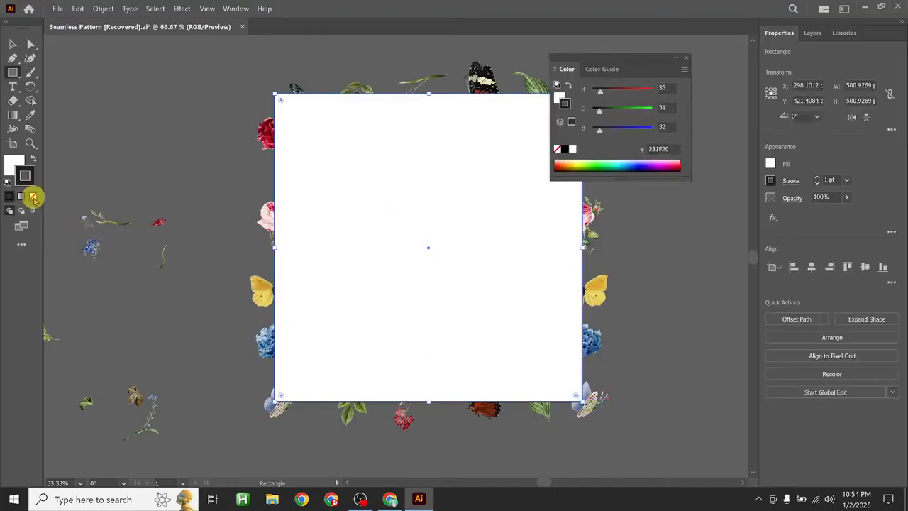
left_click(376, 176)
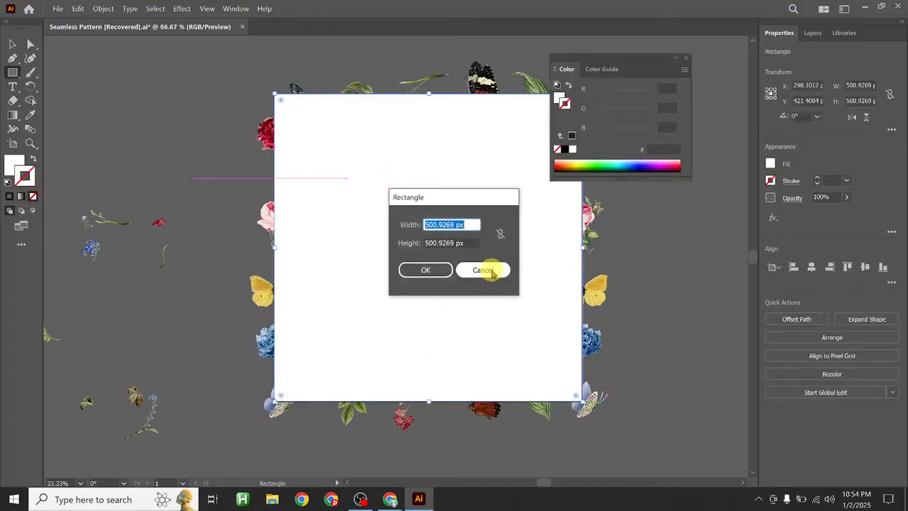
left_click(488, 268)
left_click(12, 44)
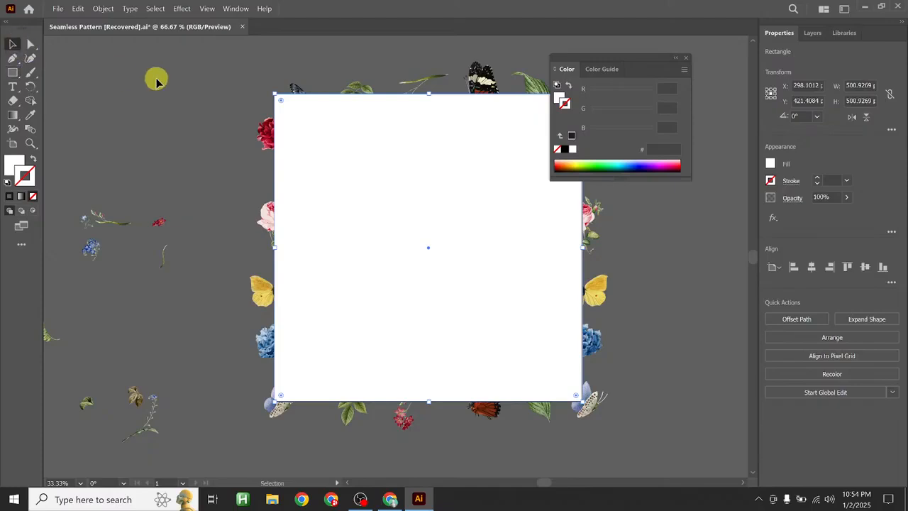
- Try to change the fill colour to CE7A7A with the rectangle unselected
left_click(157, 79)
left_click(14, 162)
left_click(12, 72)
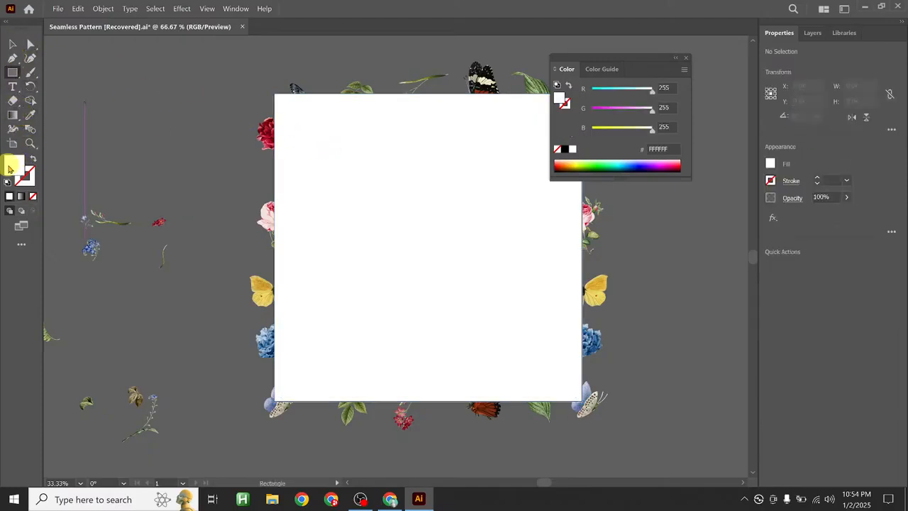
double_click(13, 165)
left_click(360, 198)
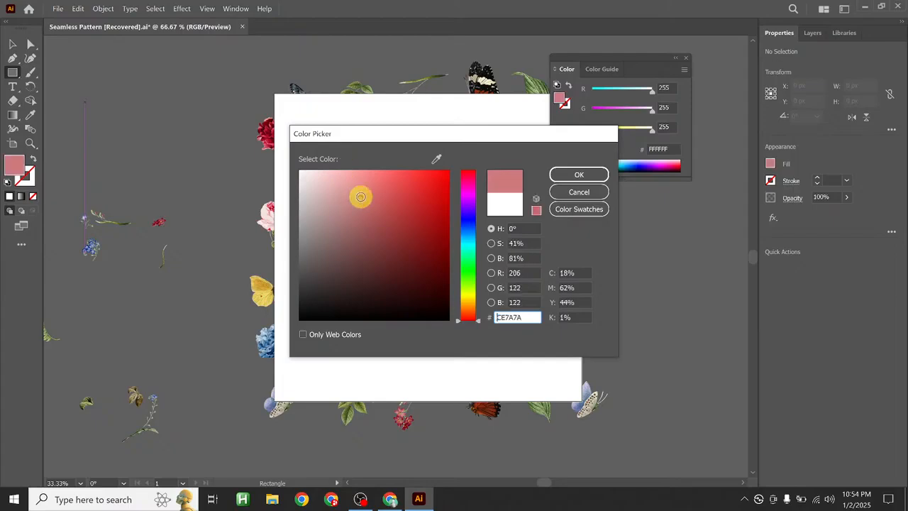
left_click(579, 175)
left_click(685, 59)
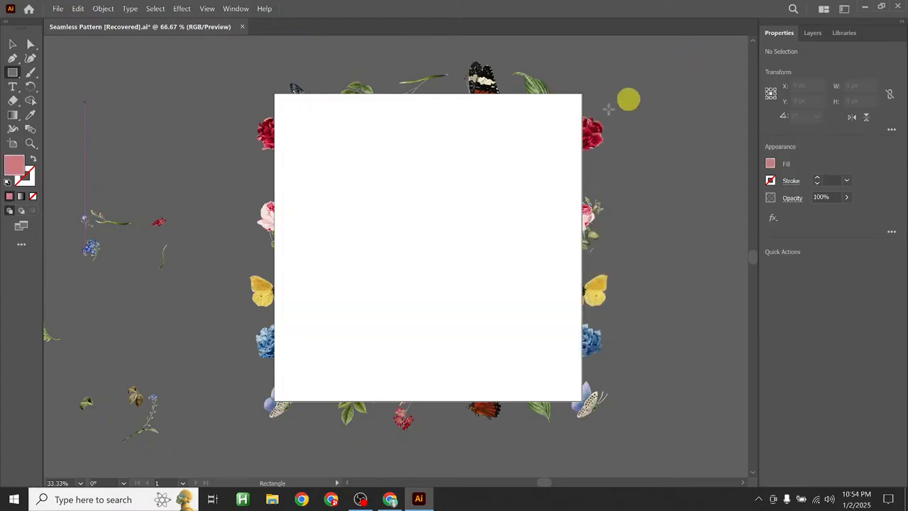
left_click(390, 190)
key("Return")
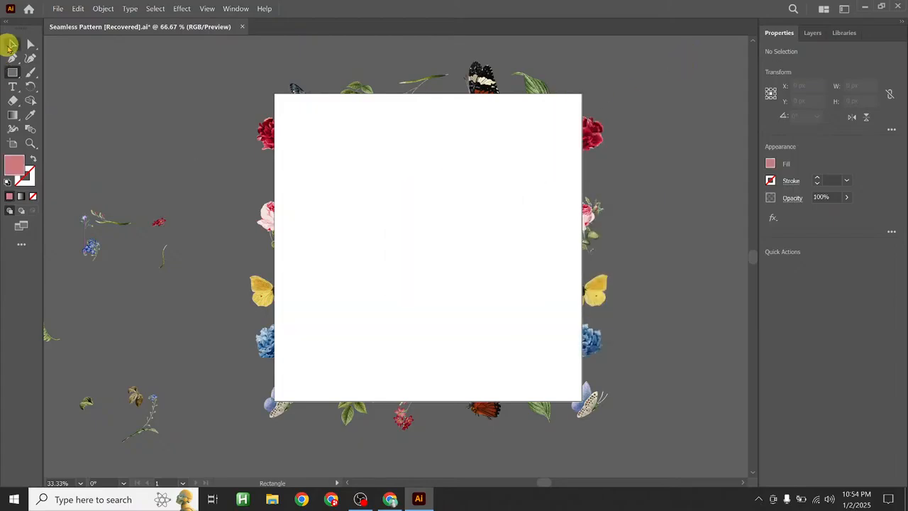
- Select the white rectangle over the artboard and set its fill colour to dark red 9B1818
left_click(12, 44)
left_click(428, 201)
double_click(14, 166)
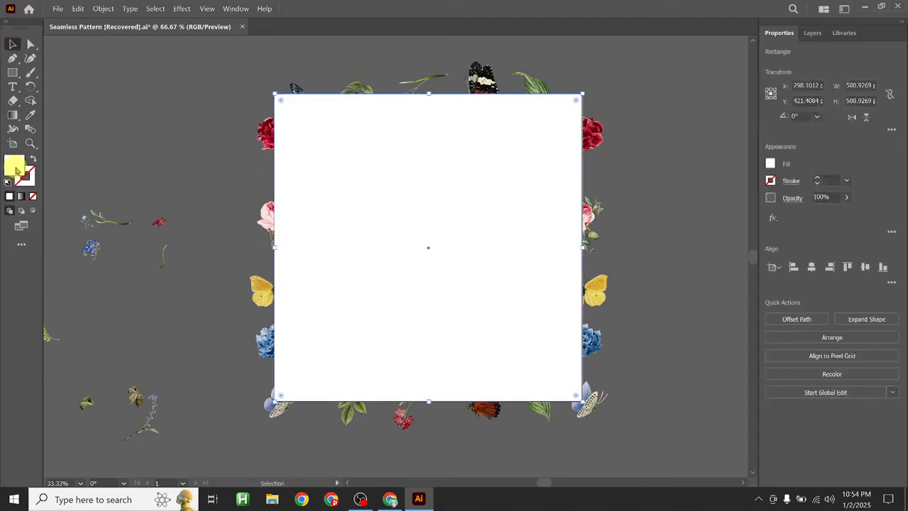
left_click(426, 228)
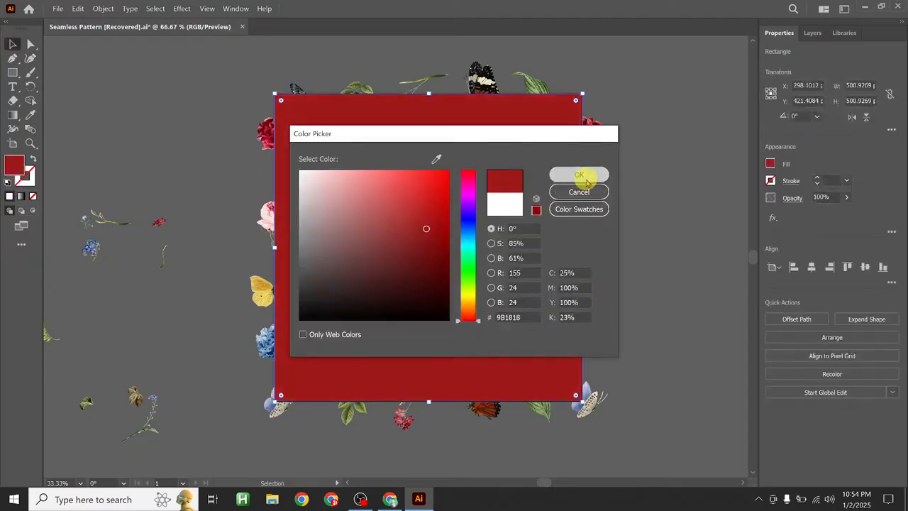
left_click(579, 174)
left_click(680, 207)
- Realign the red rectangle with the artboard and adjust its edges to fit, about 501 x 499 px
left_click_drag(429, 185, 521, 327)
left_click_drag(486, 269, 426, 208)
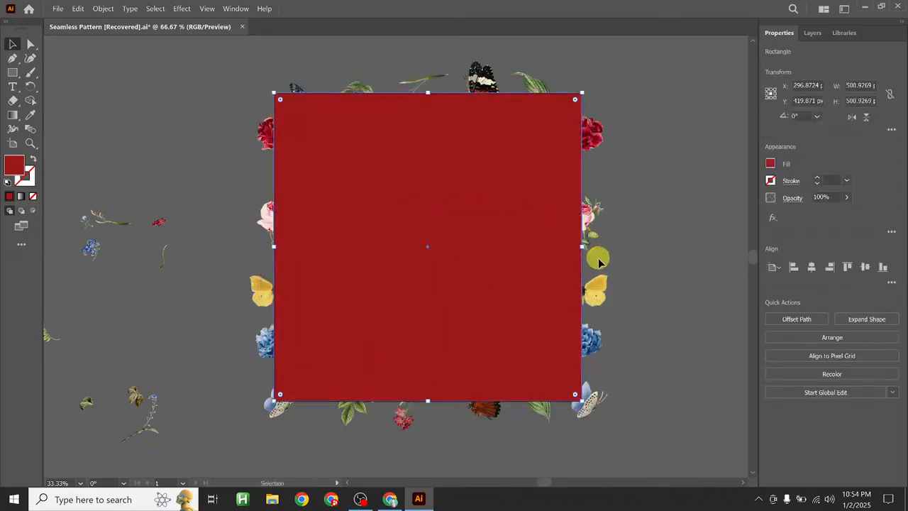
mouse_move(583, 249)
left_mouse_down()
mouse_move(561, 246)
mouse_move(583, 249)
left_mouse_up()
mouse_move(273, 247)
left_mouse_down()
mouse_move(284, 244)
mouse_move(273, 247)
left_mouse_up()
mouse_move(428, 401)
left_mouse_down()
mouse_move(428, 381)
mouse_move(428, 401)
left_mouse_up()
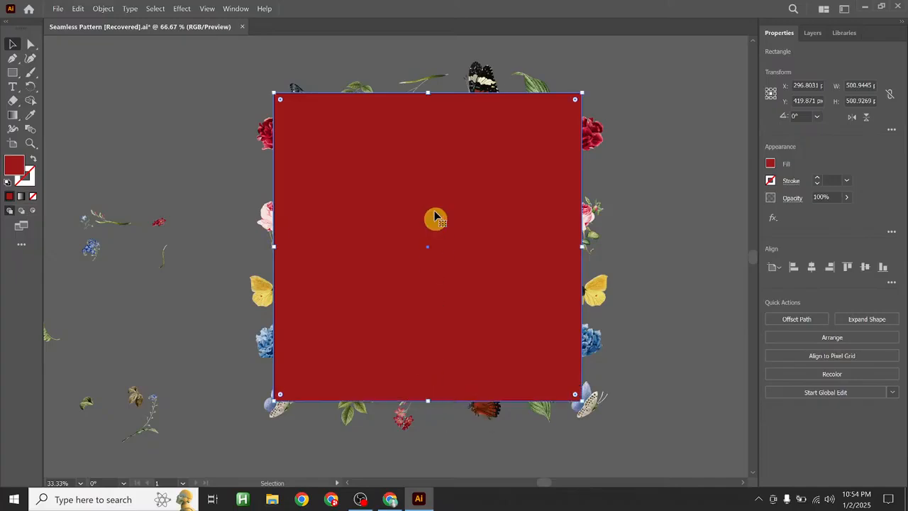
left_click_drag(428, 90, 428, 94)
left_click(219, 87)
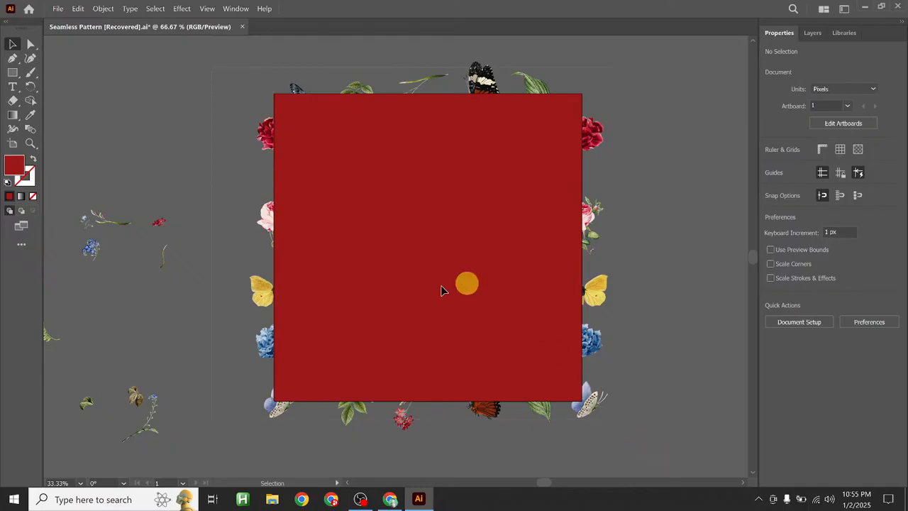
- Select the red rectangle with all artwork on the artboard and make a clipping mask
key("ctrl+alt+a")
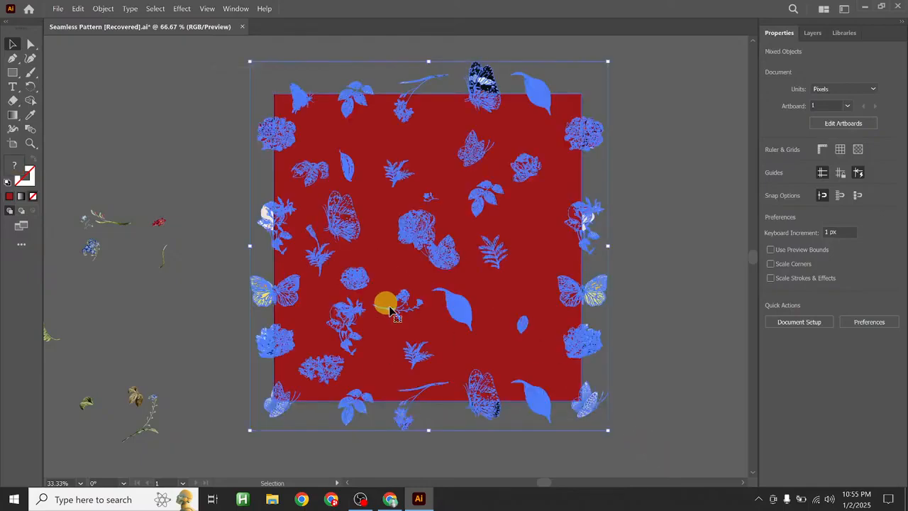
right_click(388, 235)
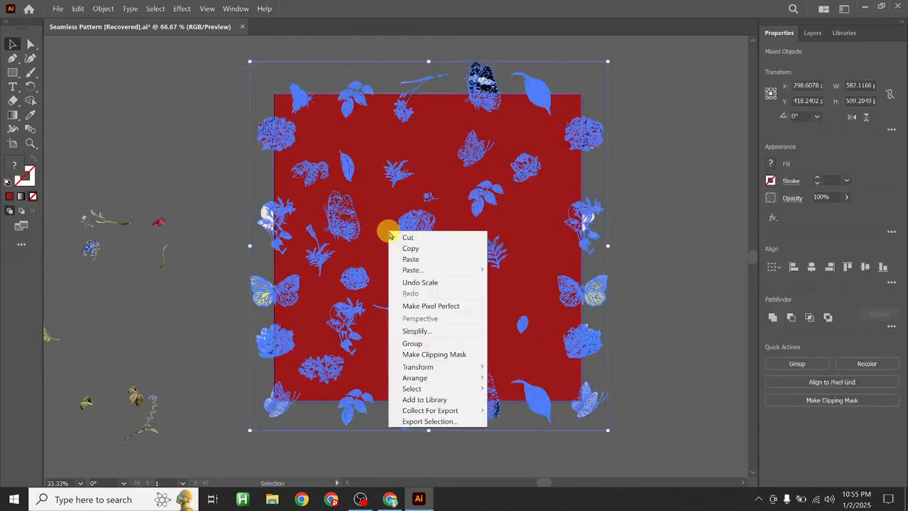
left_click(434, 355)
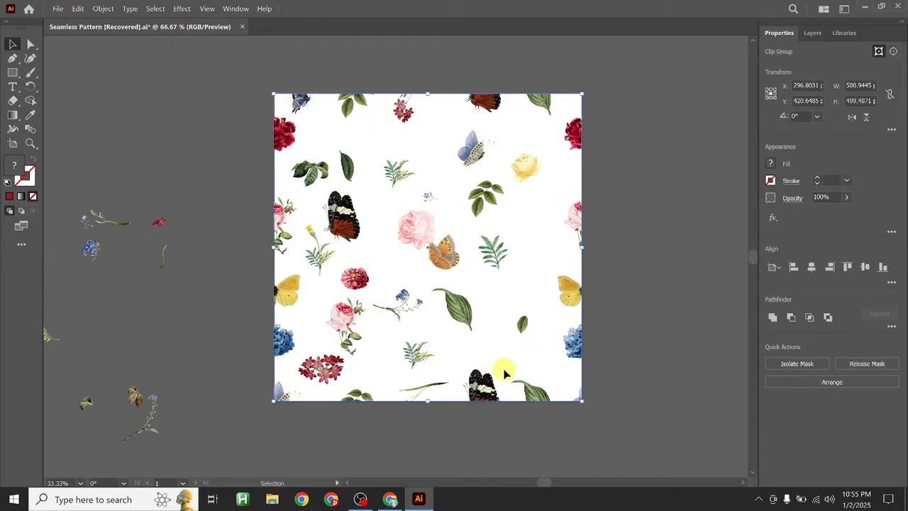
- Delete all the leftover loose flowers and leaves beside the artboard
left_click_drag(485, 297, 634, 261)
left_click_drag(109, 113, 360, 481)
key("Delete")
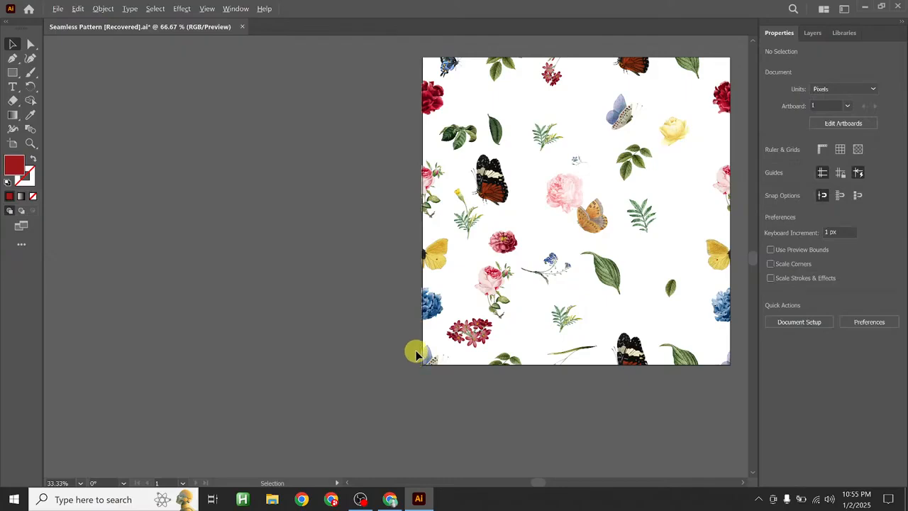
- Enlarge the artboard from its lower-right corner to about 1941 x 1544 px, keeping the pattern tile in the upper-left corner
scroll(416, 354, "down", 3)
left_click_drag(462, 329, 320, 236)
left_click(12, 144)
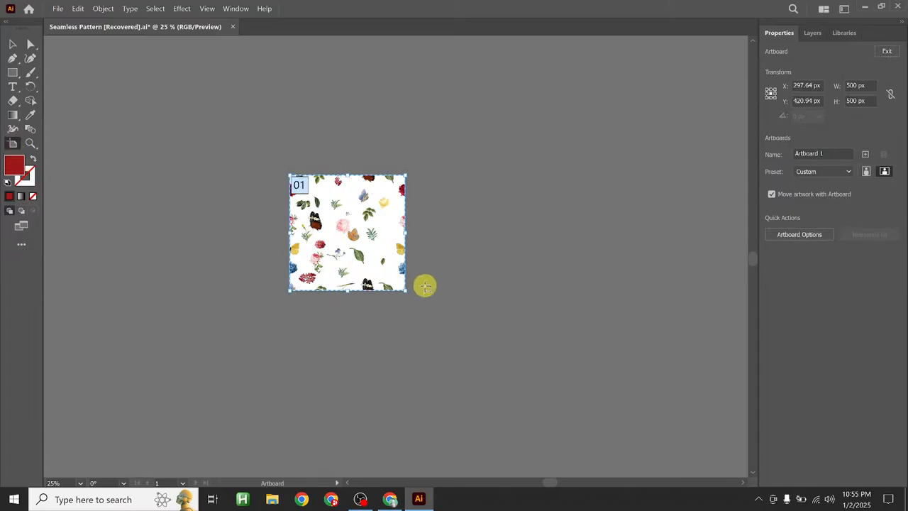
left_click_drag(406, 291, 736, 463)
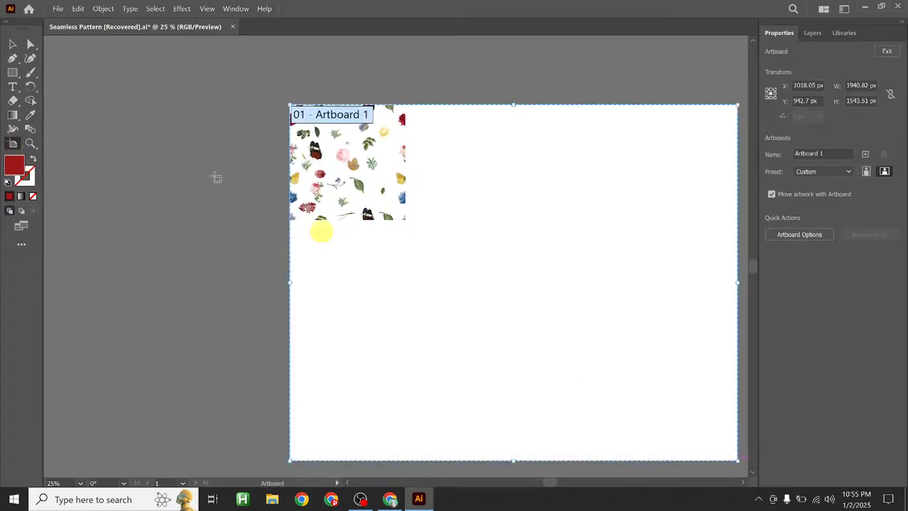
- Select the clipped pattern tile and place a duplicate level with it, directly against its right edge
left_click(13, 43)
left_click_drag(277, 85, 447, 239)
scroll(447, 238, "up", 1)
scroll(444, 237, "up", 1)
left_click_drag(377, 177, 364, 305)
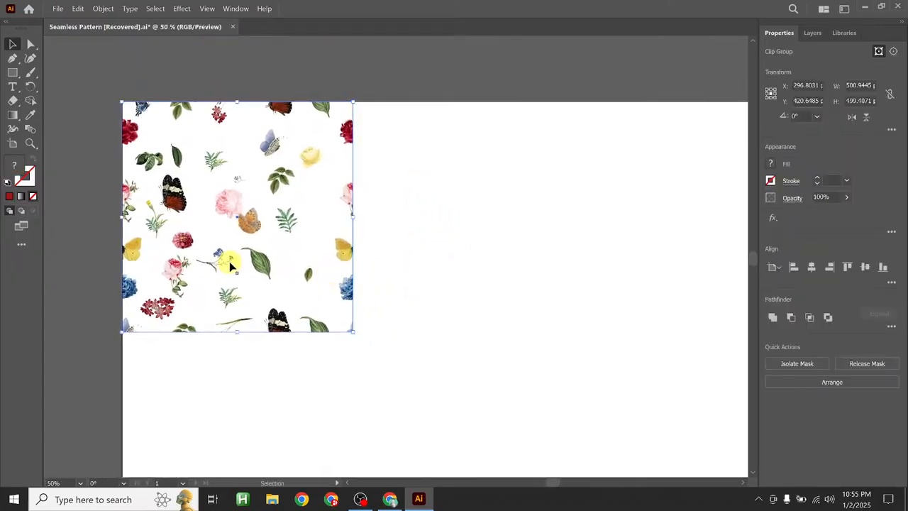
left_click_drag(227, 204, 465, 211)
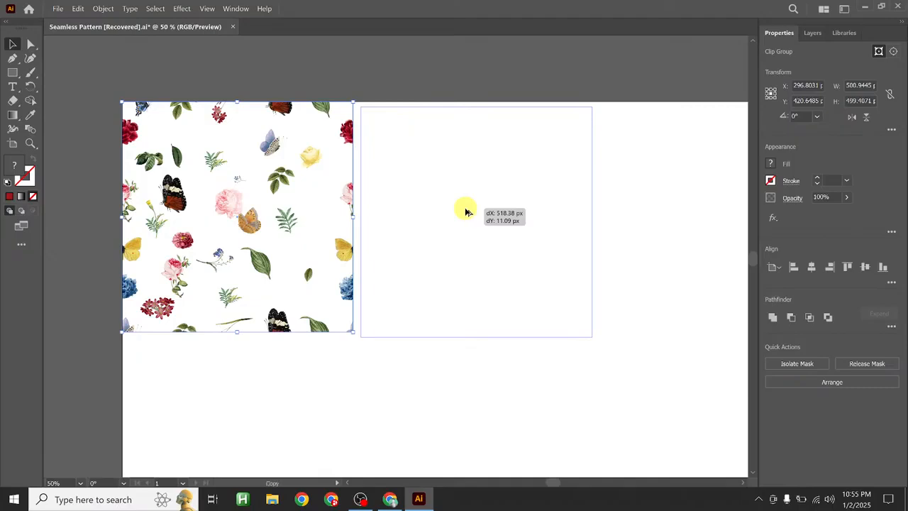
left_click_drag(466, 211, 457, 212)
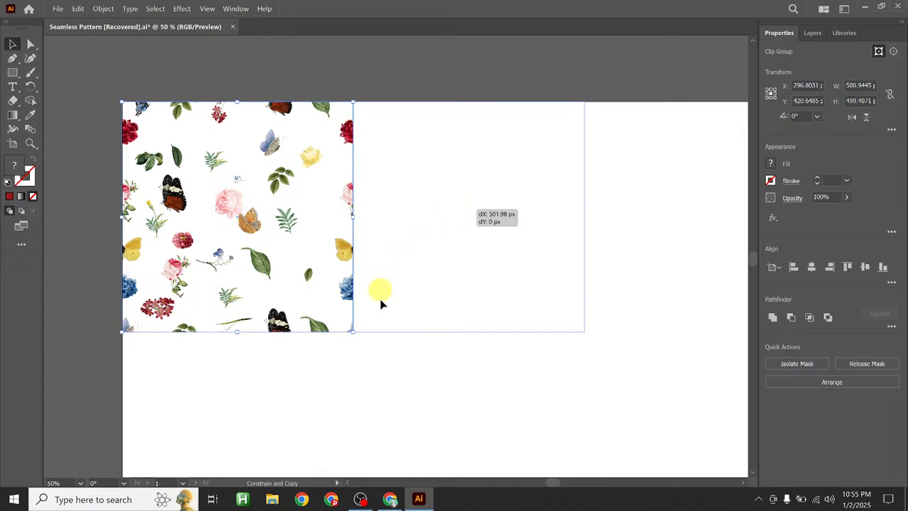
left_click_drag(378, 383, 377, 383)
left_click(378, 383)
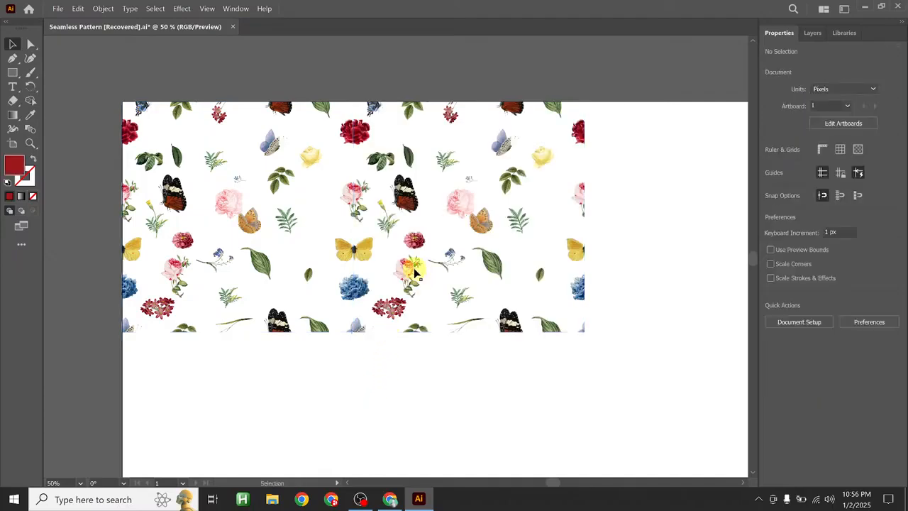
- Nudge the duplicated tile 1 px left to close the seam with the original tile
left_click(413, 200)
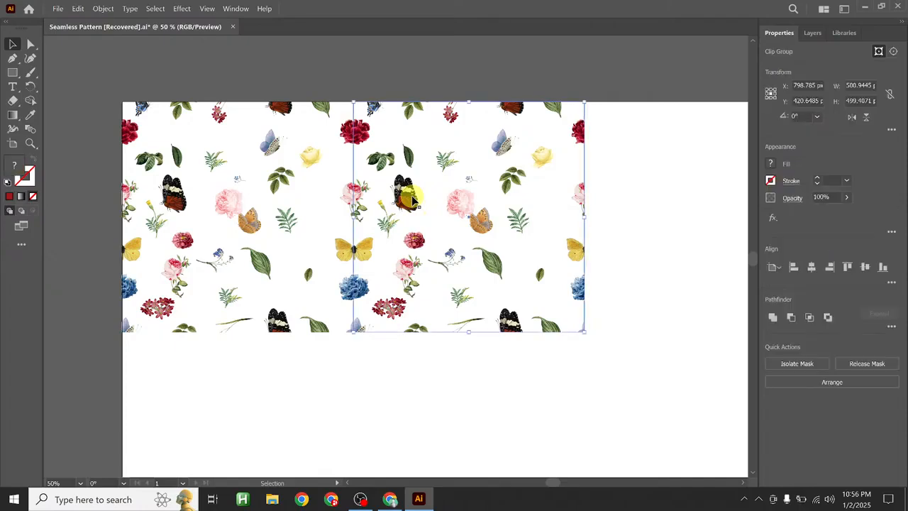
key("Left")
key("ctrl+equal")
key("ctrl+equal")
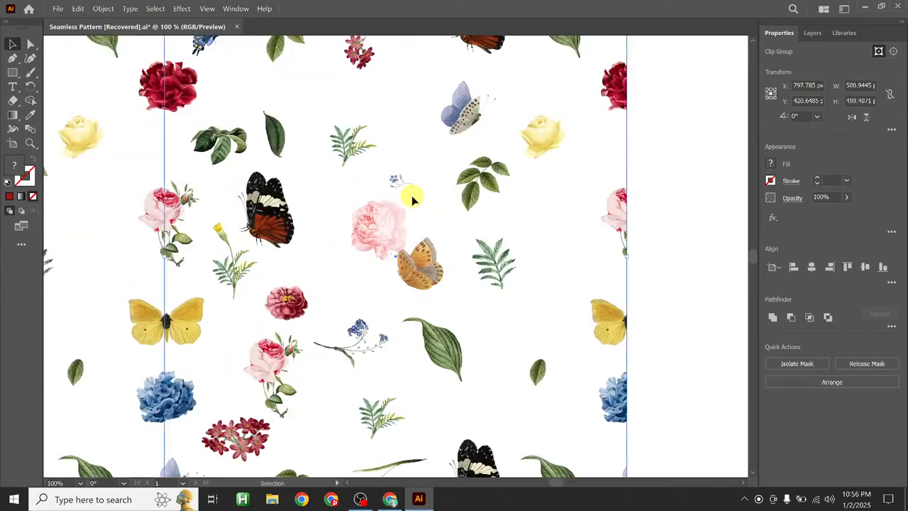
left_click(651, 183)
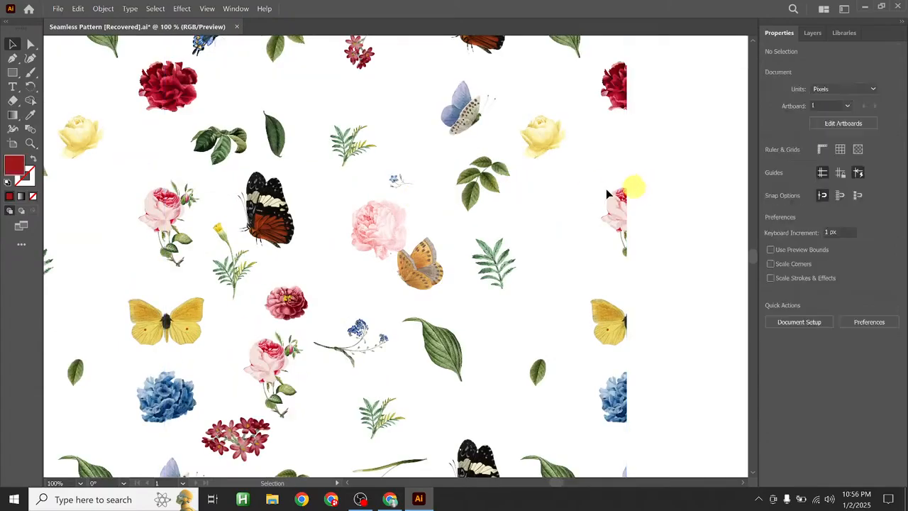
- Examine the vertical seam between the two tiles, checking that the yellow butterfly and blue flower join cleanly
scroll(343, 223, "up", 5)
scroll(343, 232, "down", 4)
scroll(309, 247, "up", 4)
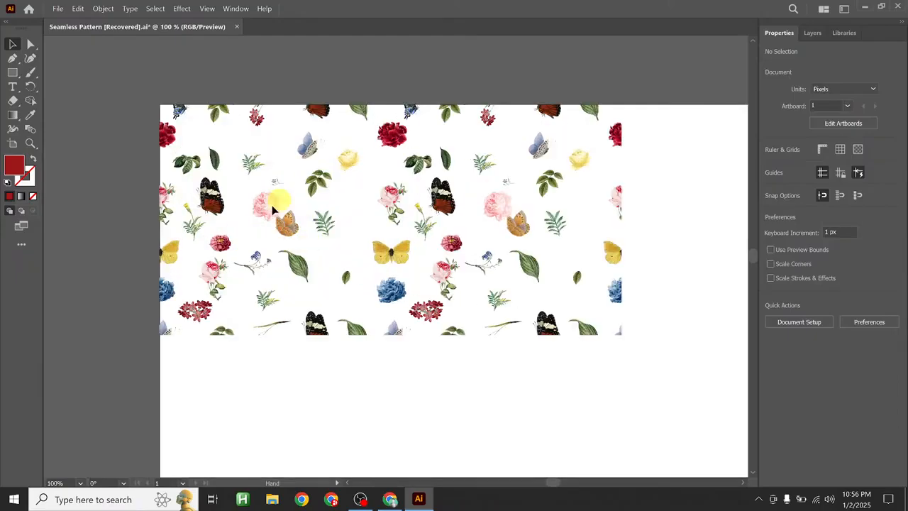
scroll(404, 228, "up", 2)
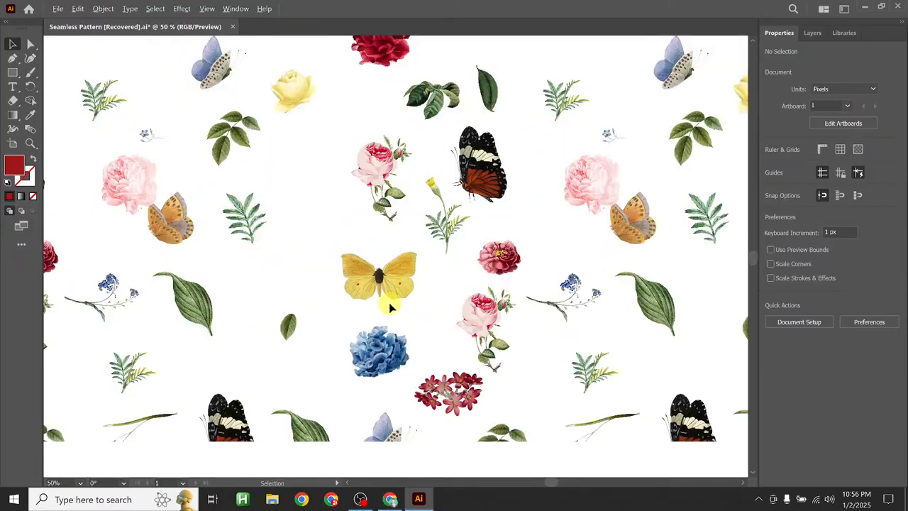
scroll(376, 330, "up", 4)
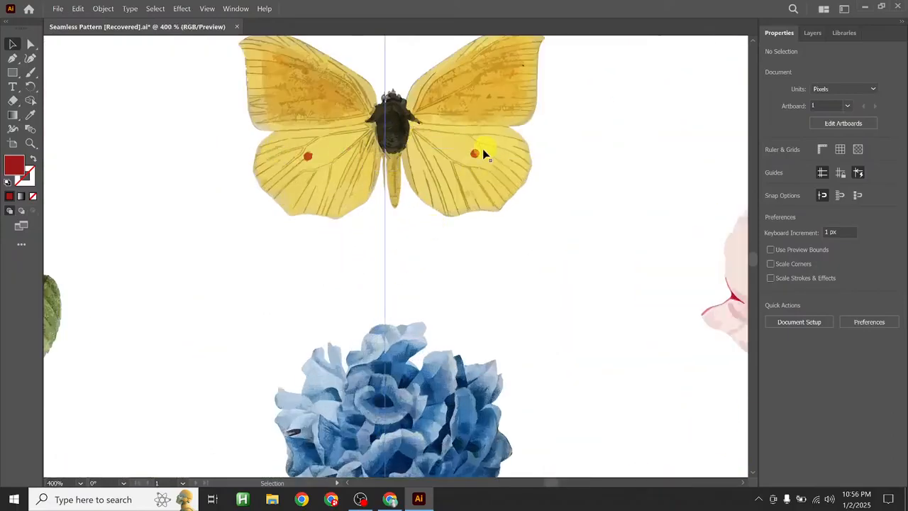
left_click(399, 302)
scroll(399, 302, "down", 5)
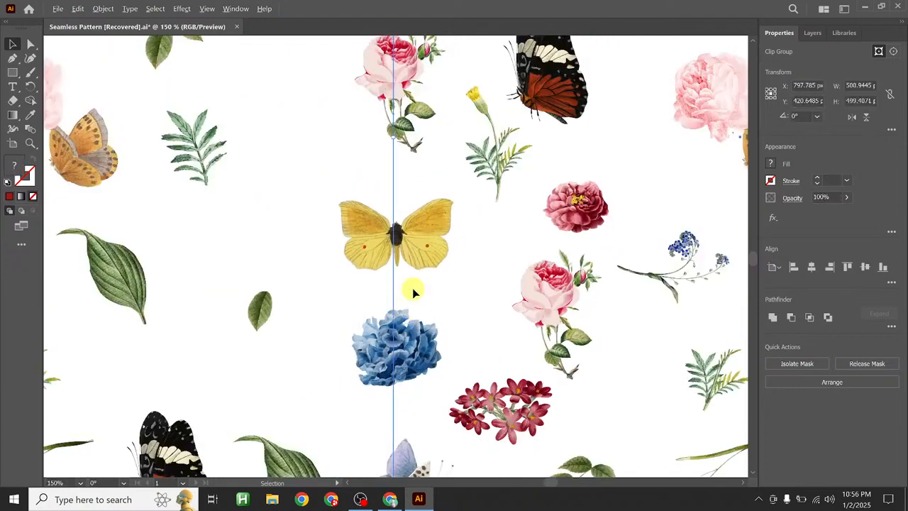
scroll(413, 290, "down", 2)
left_click(430, 418)
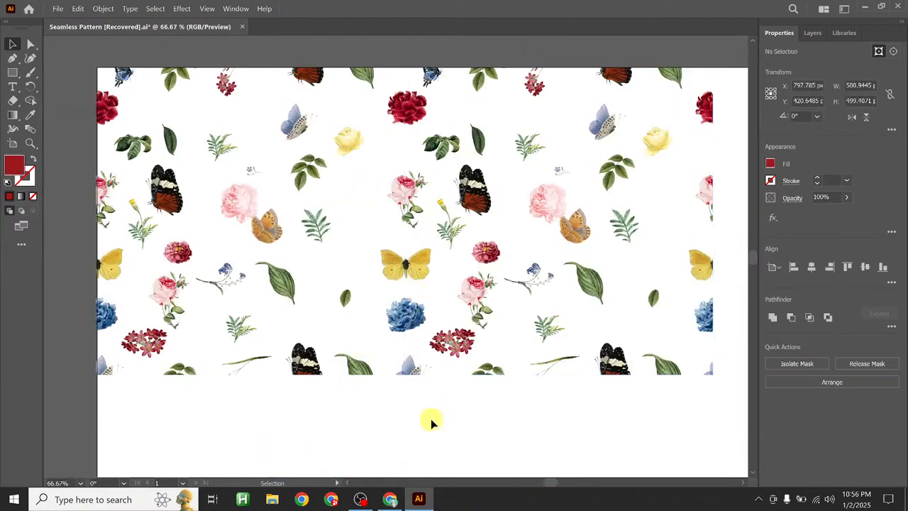
scroll(436, 415, "down", 1)
- Try duplicating the row of two tiles directly beneath itself, and undo the duplicate
left_click_drag(435, 414, 402, 288)
left_click_drag(617, 325, 238, 101)
left_click(408, 169)
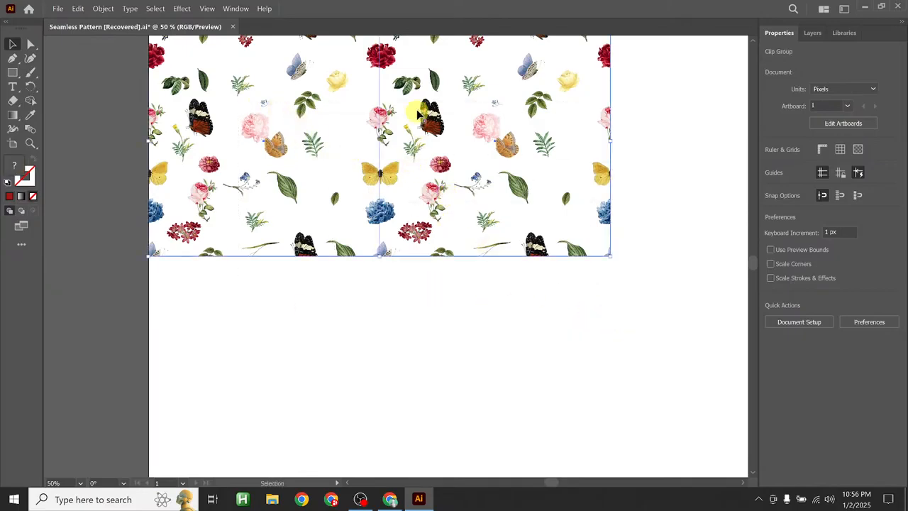
mouse_move(417, 350)
left_mouse_down()
mouse_move(416, 421)
mouse_move(415, 342)
left_mouse_up()
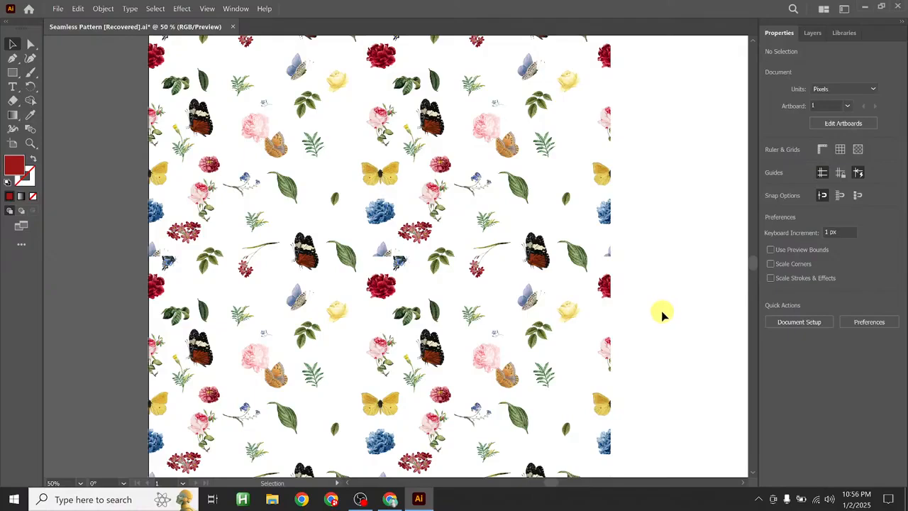
key("a")
key("ctrl+z")
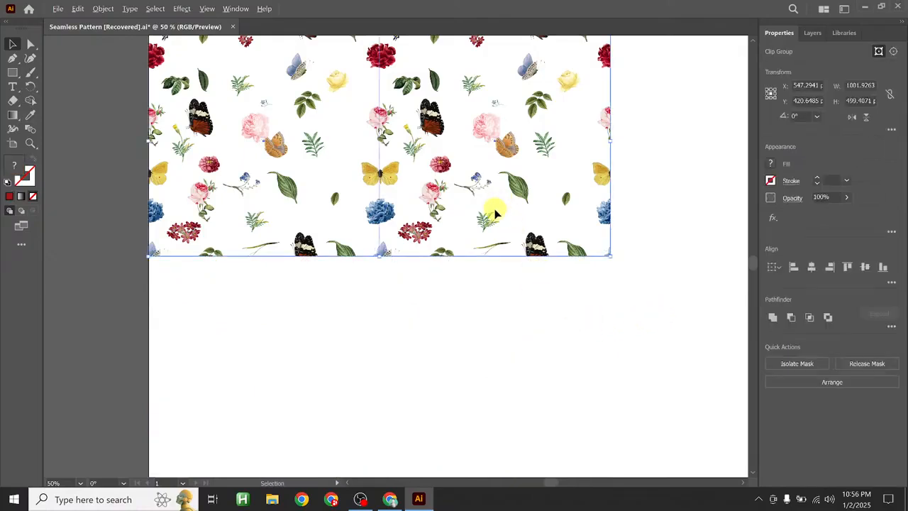
- Isolate the right tile's clip group, delete the blue butterfly at its lower-left corner, and leave isolation
scroll(495, 213, "down", 1)
scroll(495, 213, "up", 1)
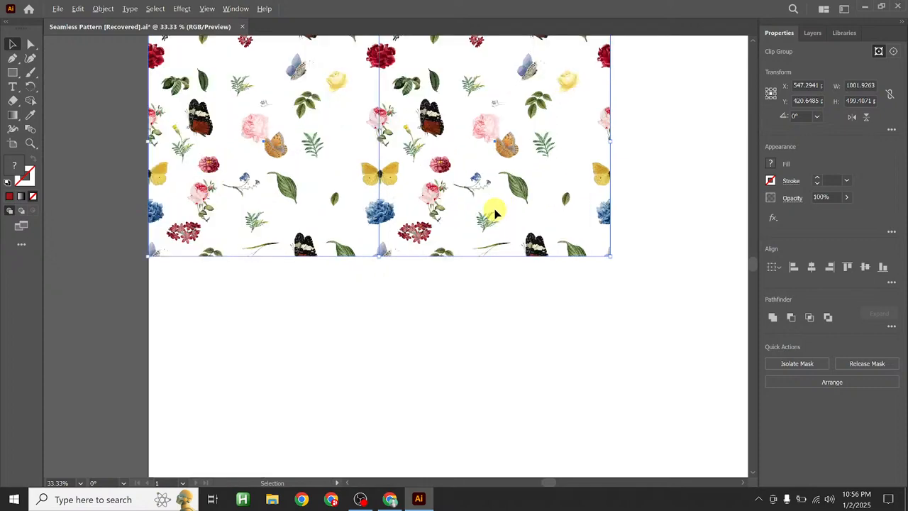
scroll(496, 213, "up", 1)
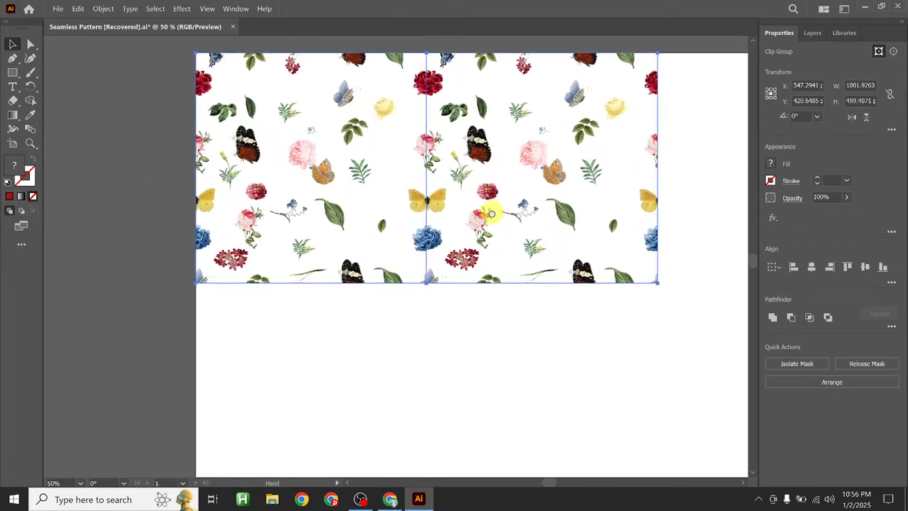
left_click(444, 293)
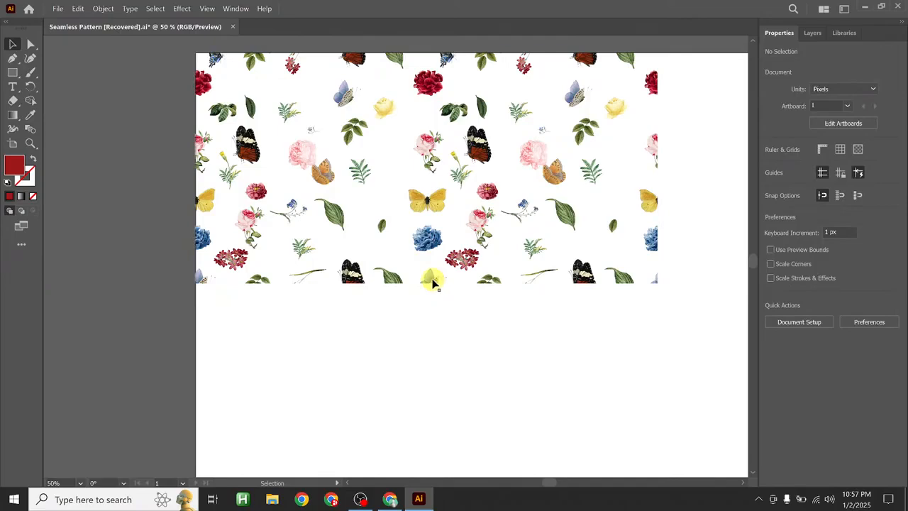
double_click(443, 67)
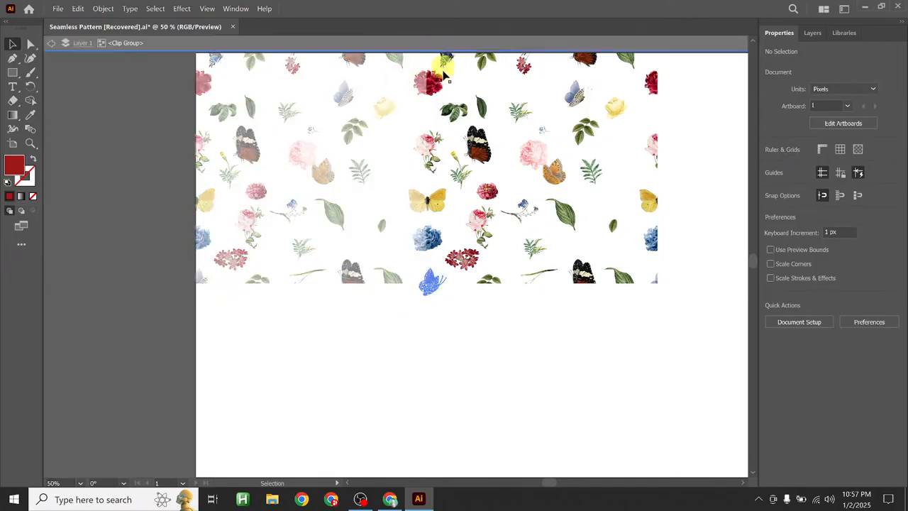
left_click(433, 283)
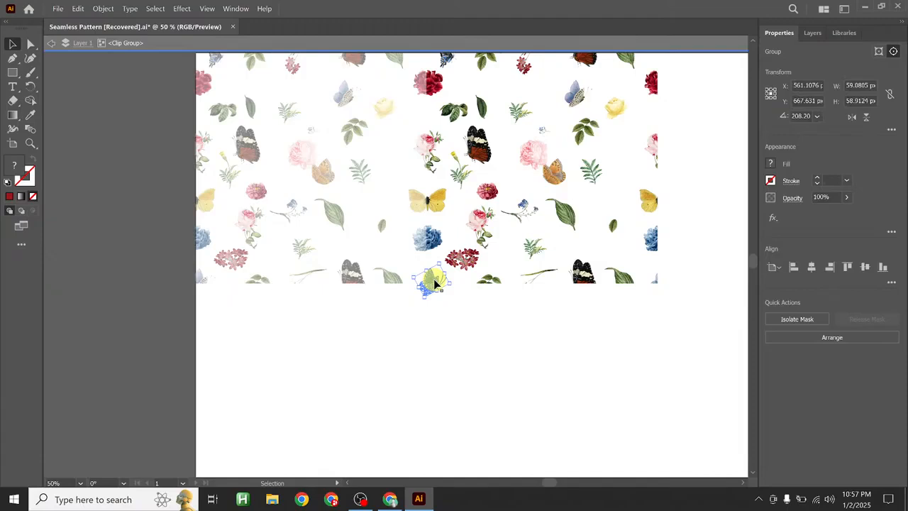
left_click(434, 285)
left_click(427, 282)
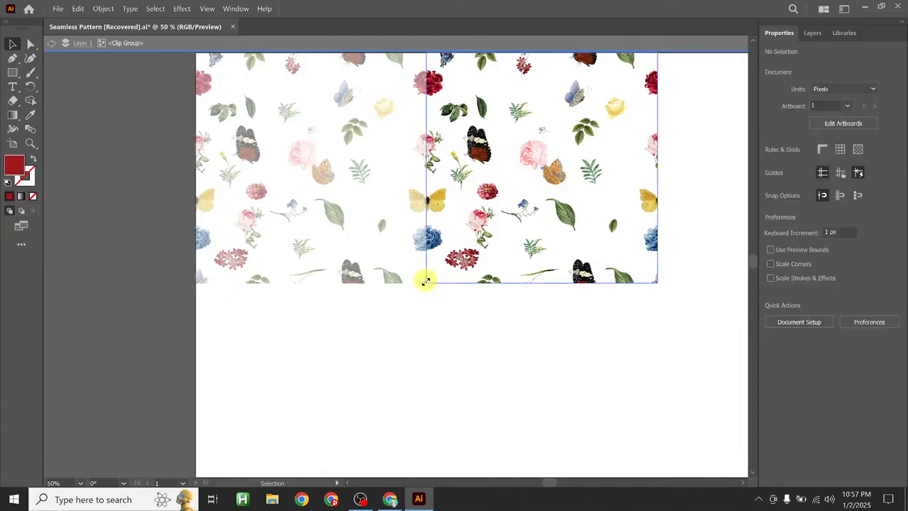
left_click(415, 275)
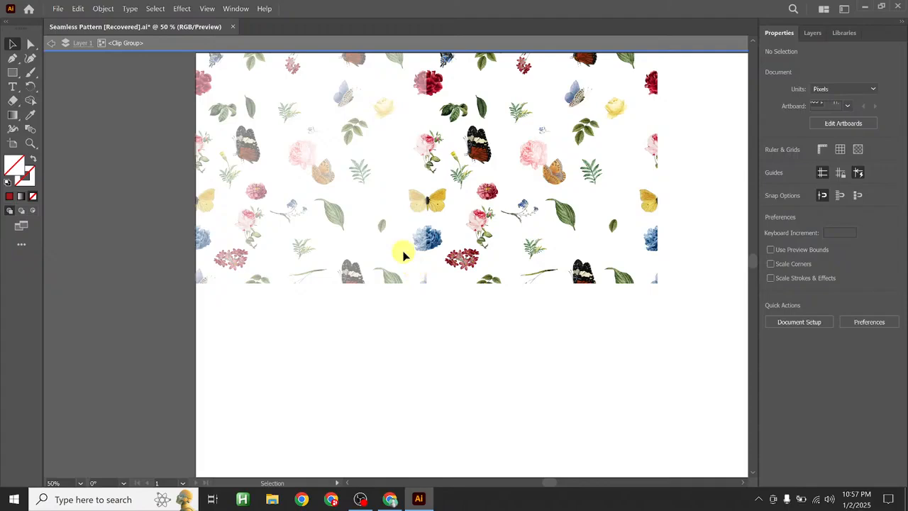
key("Escape")
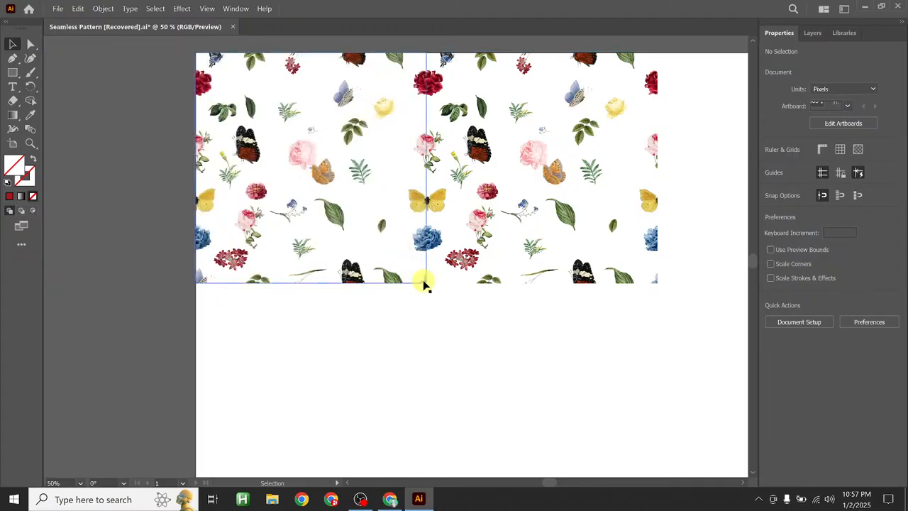
- Isolate the left tile's clip group, delete the blue butterfly at its lower-right corner, and leave isolation
left_click(423, 284)
scroll(425, 283, "up", 2)
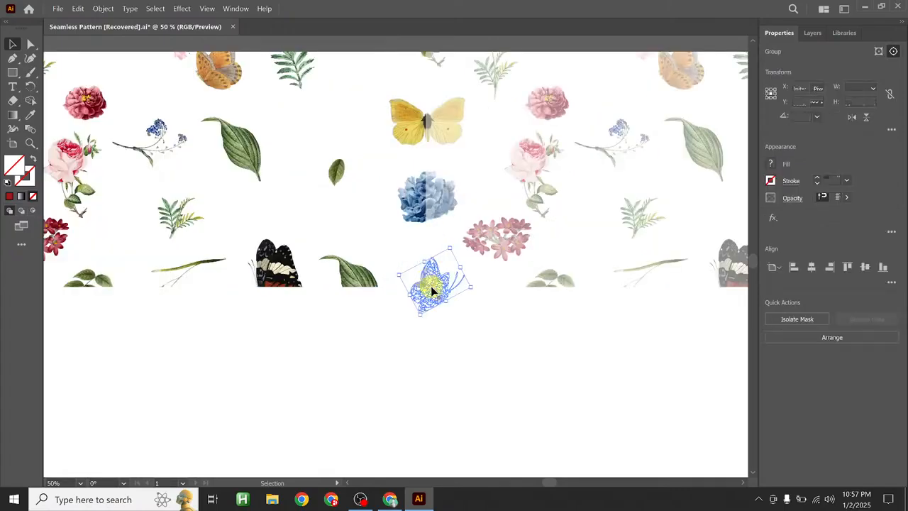
left_click(439, 350)
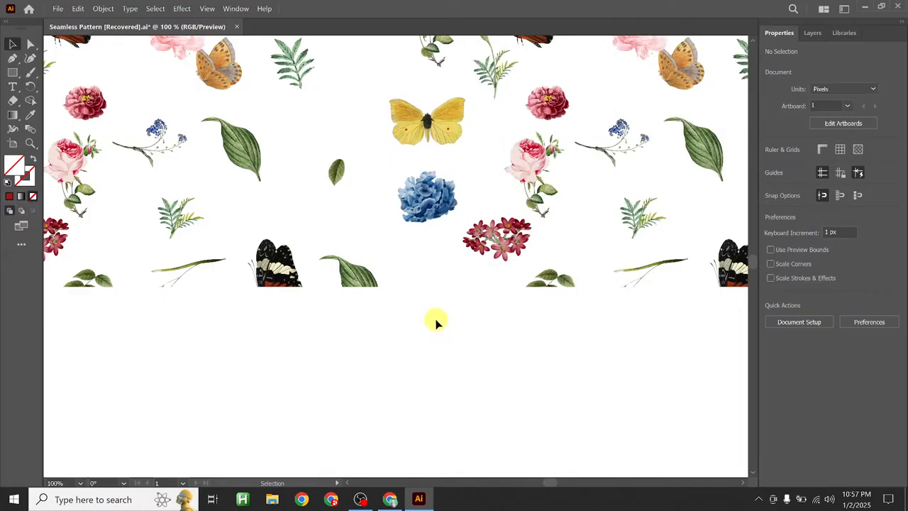
scroll(436, 322, "down", 2)
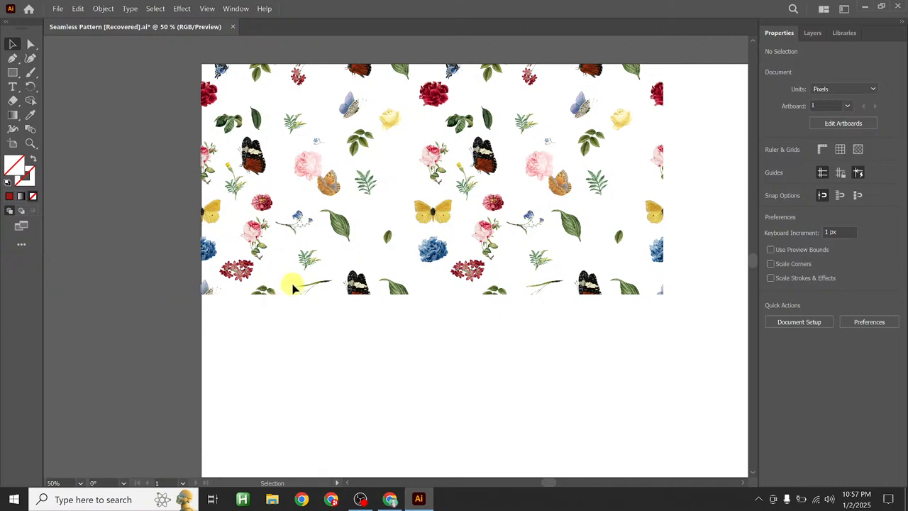
- Delete the blue butterfly at the left tile's lower-left corner from within its clip group, and leave isolation
double_click(205, 295)
left_click(205, 295)
left_click(675, 308)
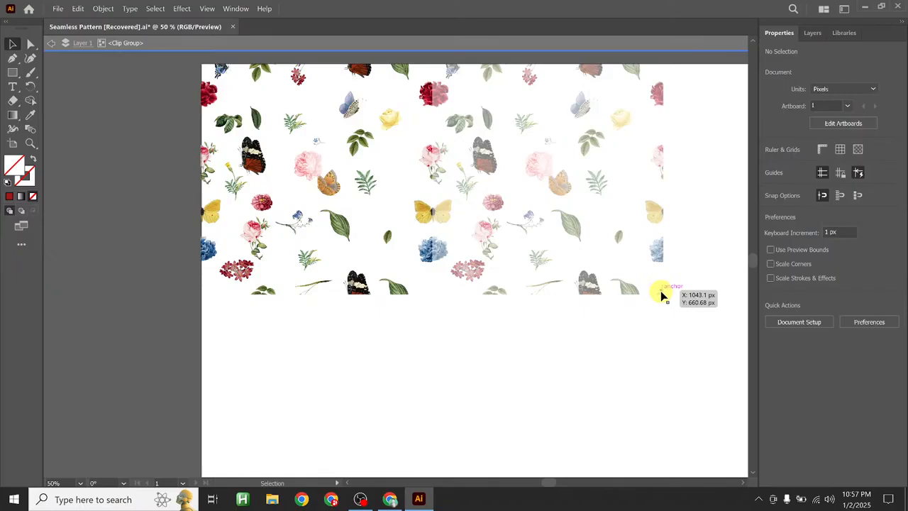
key("Escape")
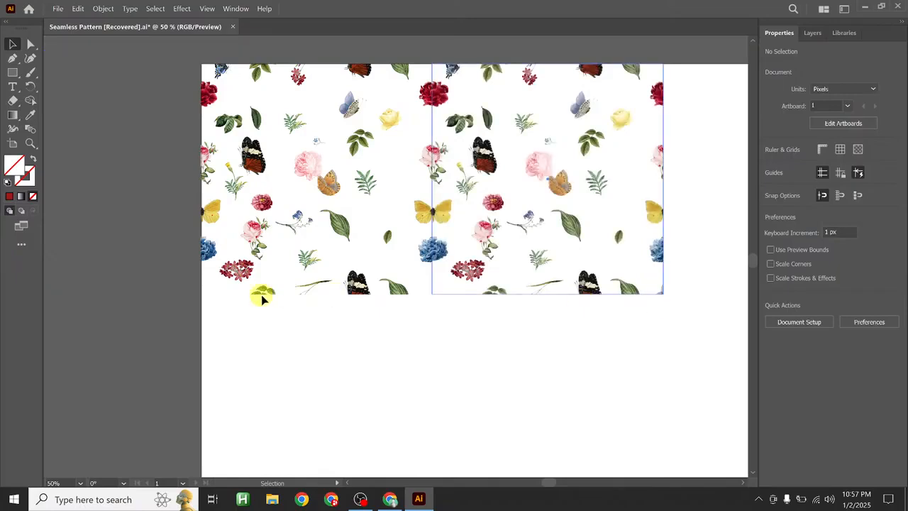
- Delete the whole blue butterfly group at the right tile's lower-right corner from within its clip group
left_click(210, 69)
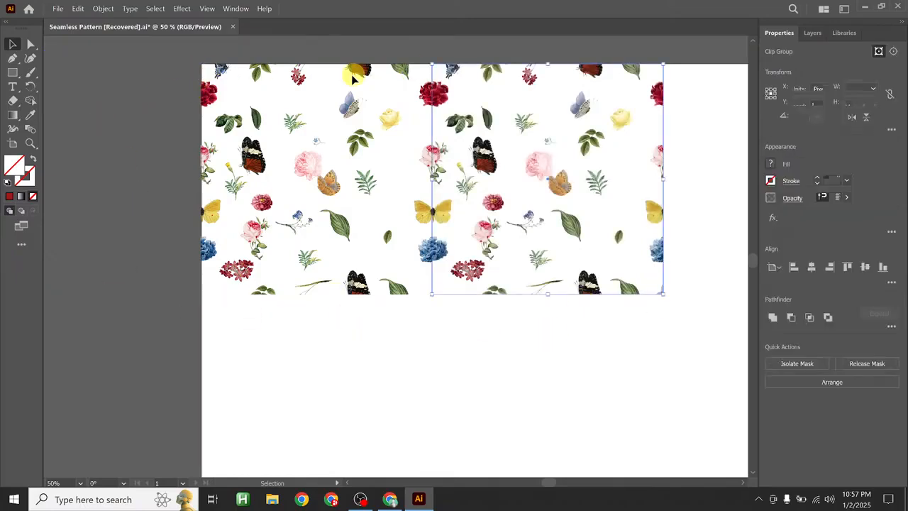
double_click(661, 296)
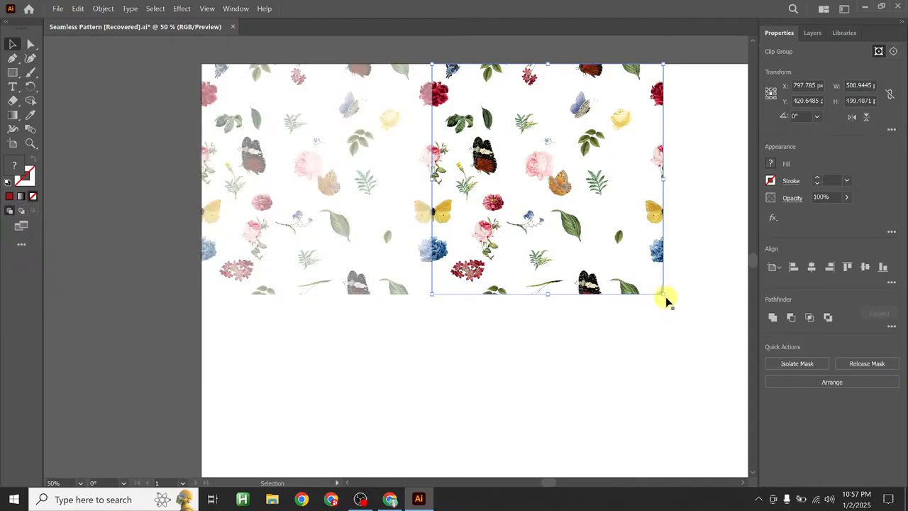
scroll(660, 296, "up", 4)
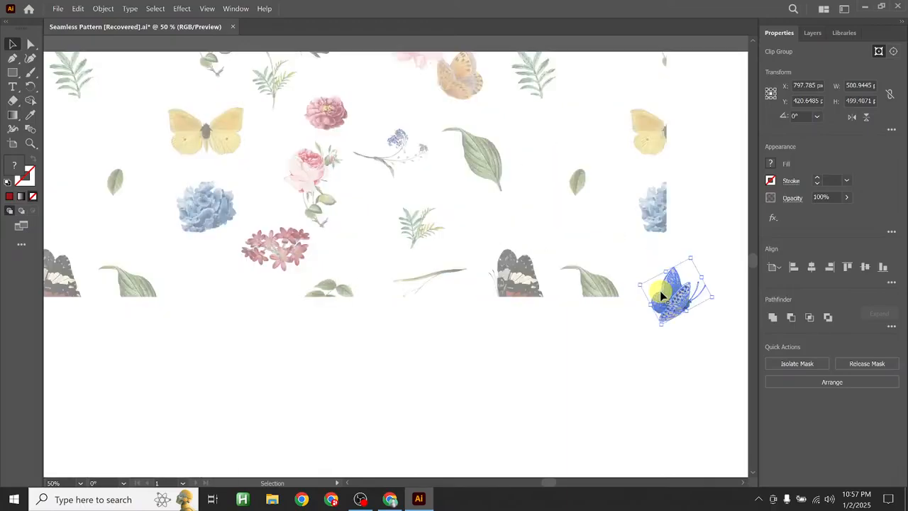
left_click(678, 304)
left_click(683, 317)
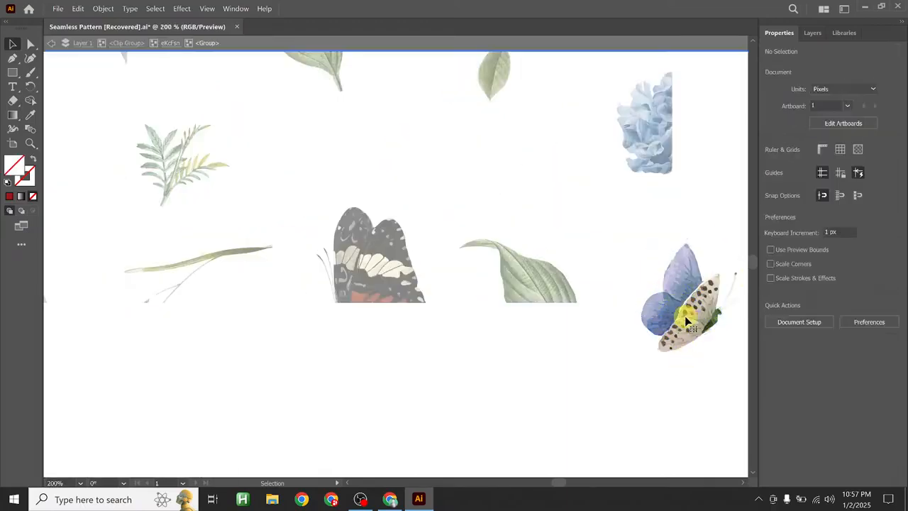
double_click(699, 400)
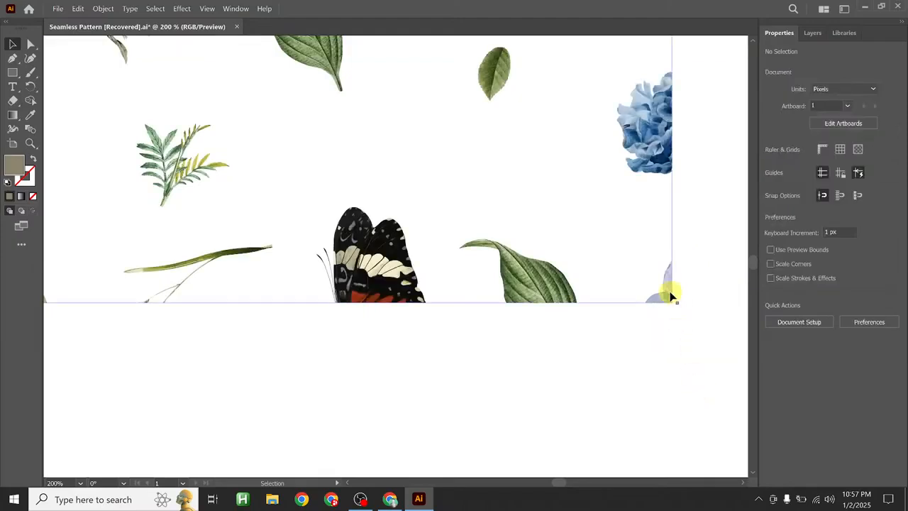
double_click(669, 294)
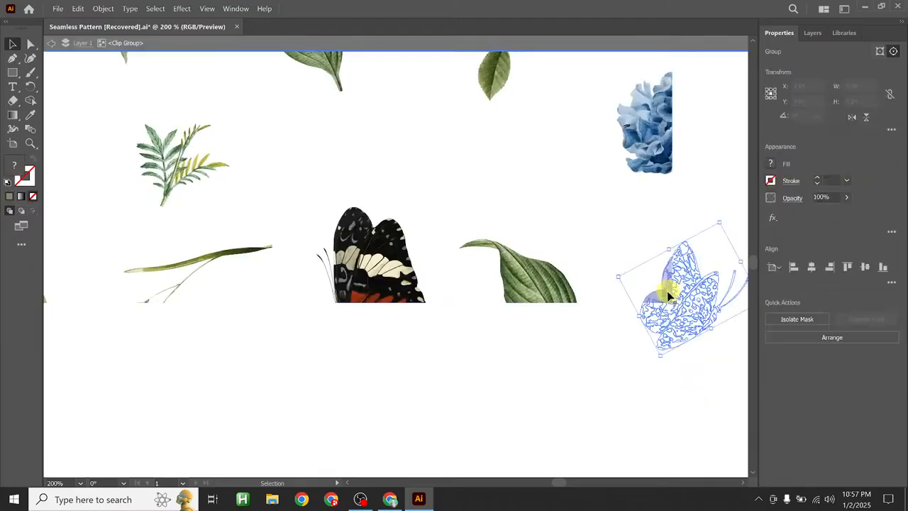
left_click(635, 359)
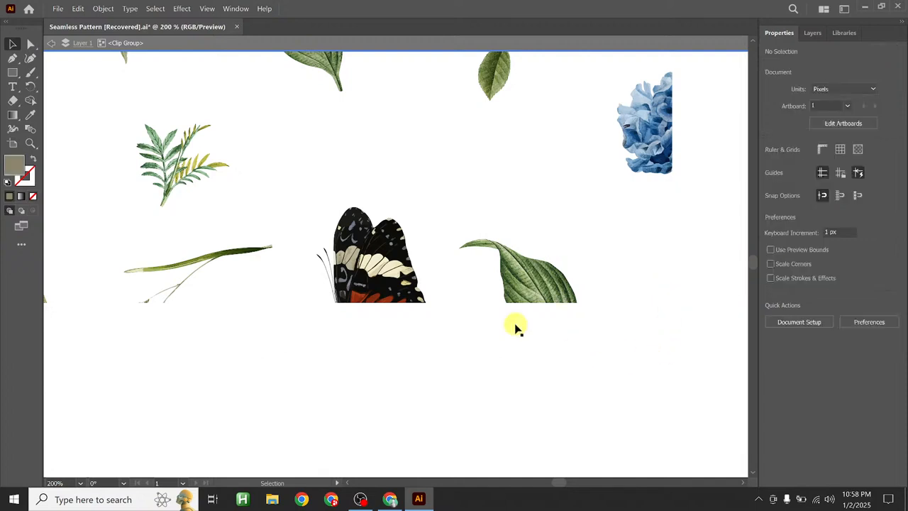
- Leave the right tile's clip group isolation so both pattern tiles can be edited together
scroll(515, 327, "down", 2)
scroll(516, 328, "down", 2)
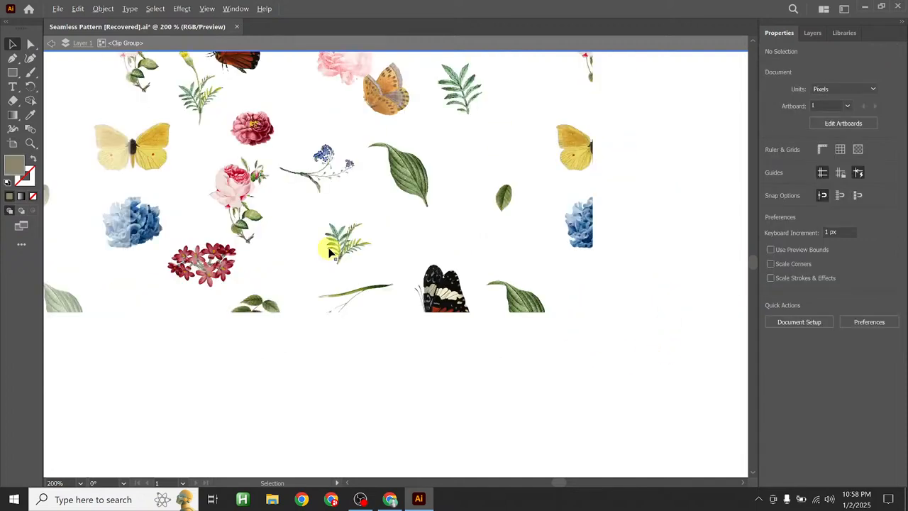
scroll(353, 246, "down", 5)
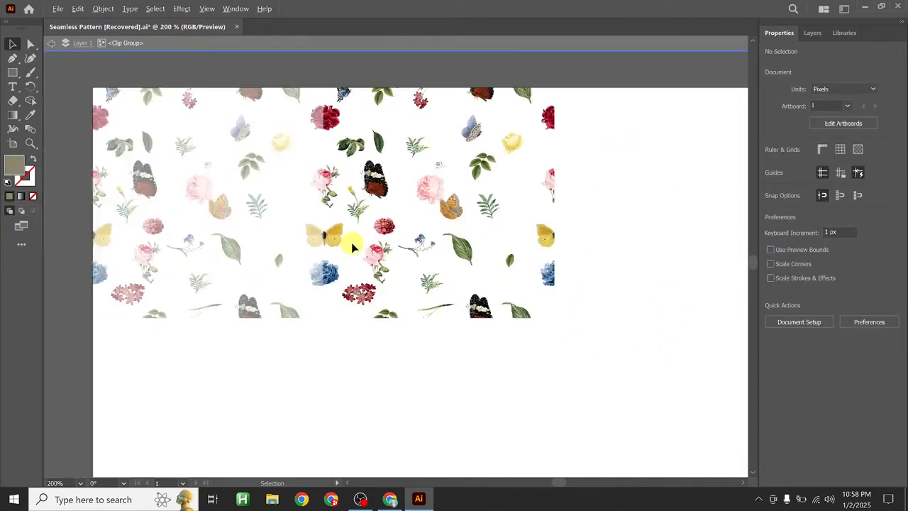
scroll(352, 246, "up", 2)
scroll(353, 247, "down", 2)
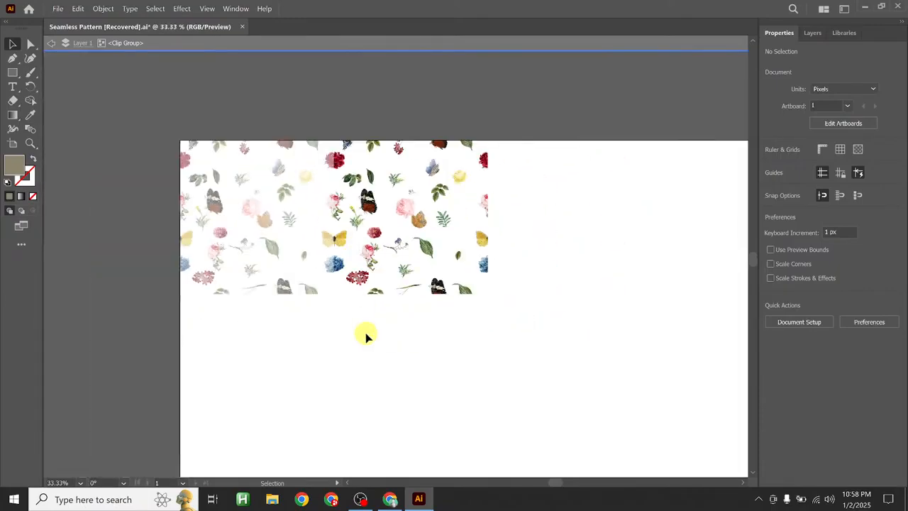
double_click(366, 333)
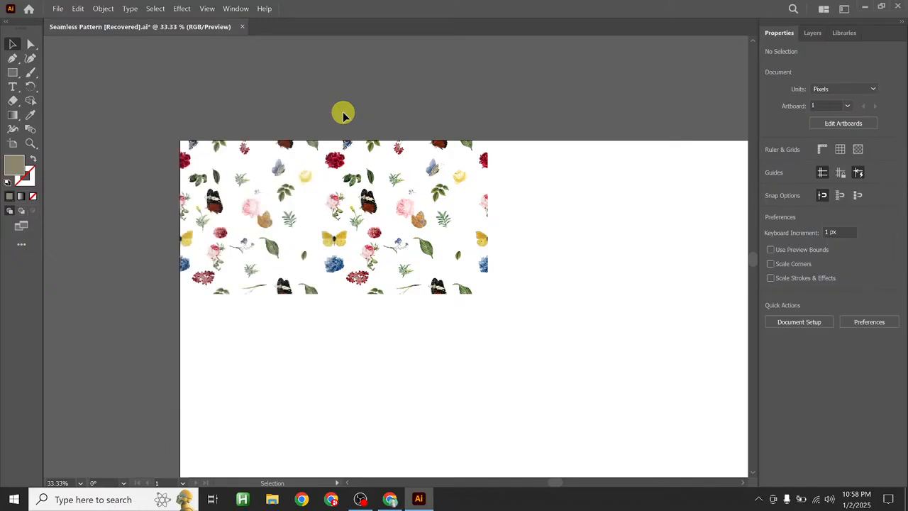
- Select both pattern tiles and duplicate them straight down by 498.52 px as a second row flush with the first
left_click_drag(586, 328, 165, 115)
left_click_drag(416, 243, 410, 307)
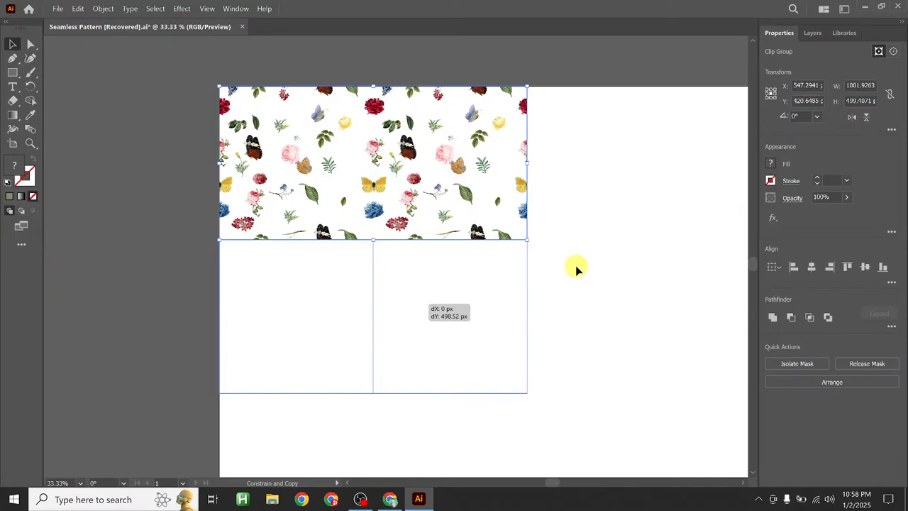
left_click(575, 266)
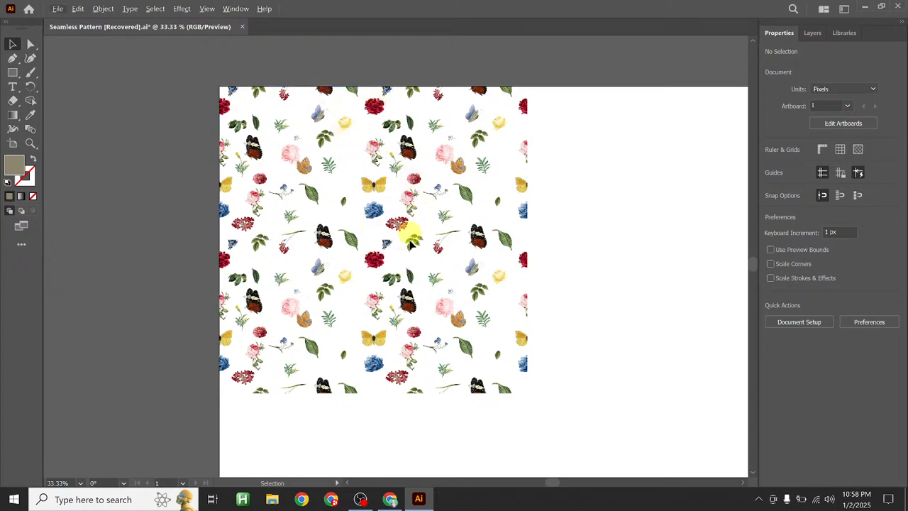
- Select the lower-left tile's clip group at the green leaf crossing the horizontal seam to check the join
scroll(396, 261, "up", 2)
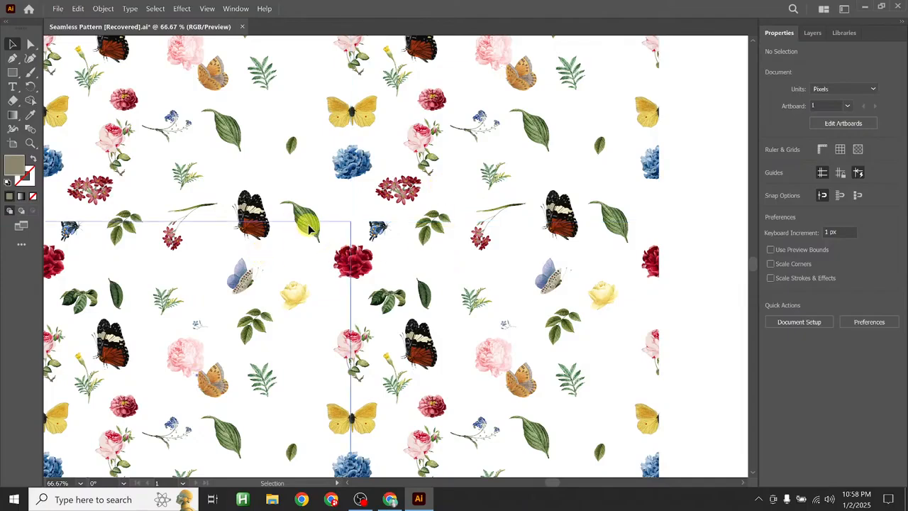
scroll(314, 232, "up", 5)
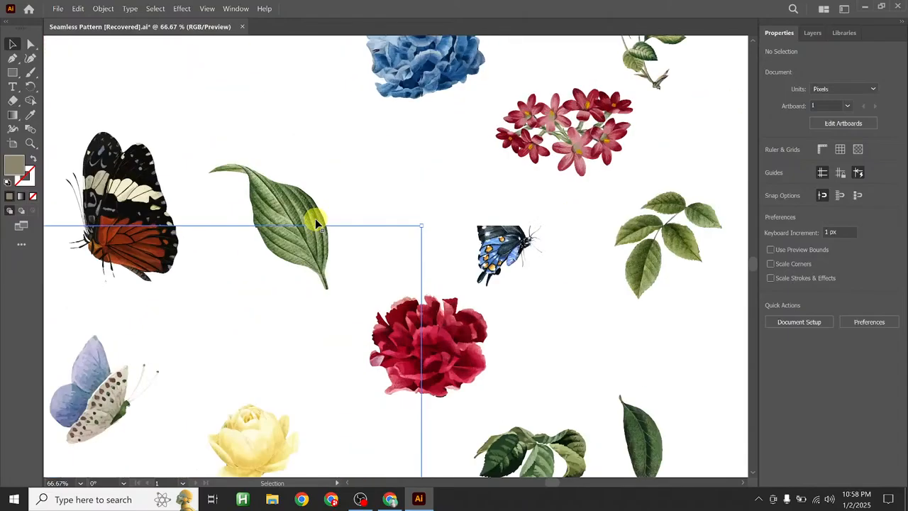
left_click(317, 260)
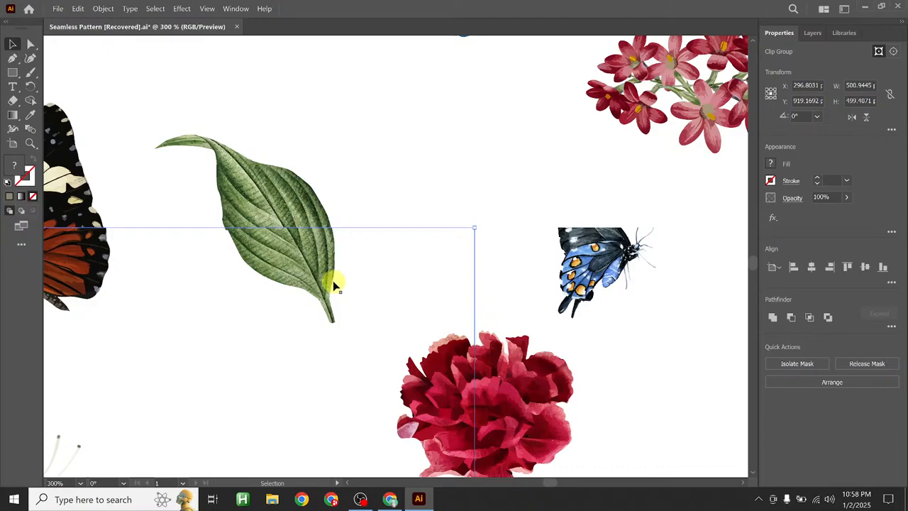
- Delete the two lower floral tiles and the upper-right tile, keeping only the upper-left one
scroll(360, 277, "down", 3)
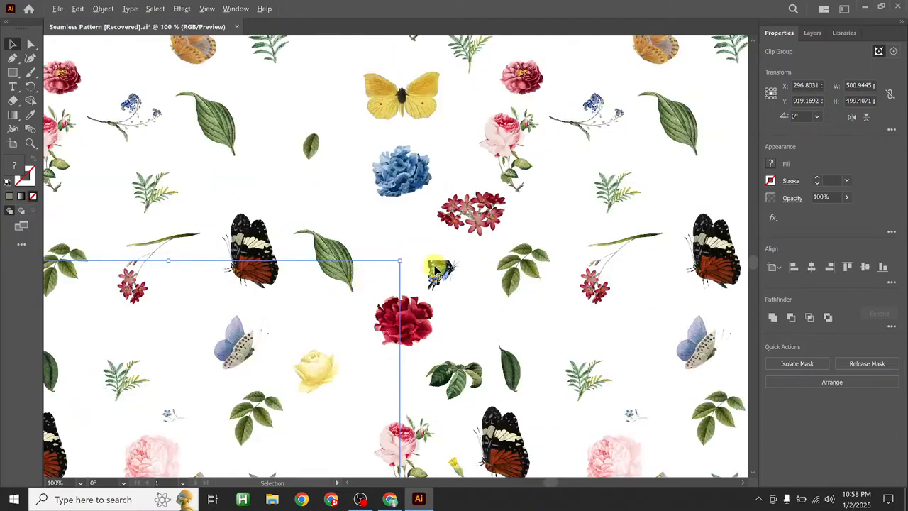
scroll(437, 273, "down", 4)
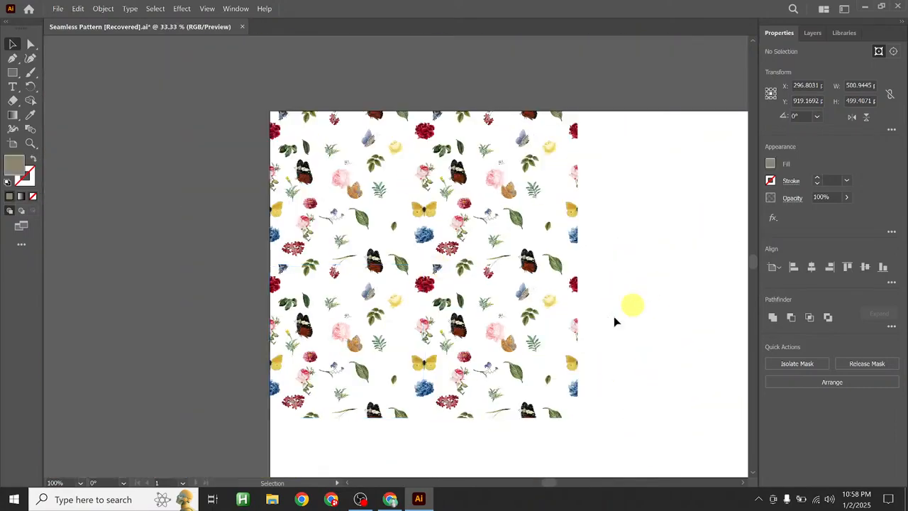
left_click(523, 338)
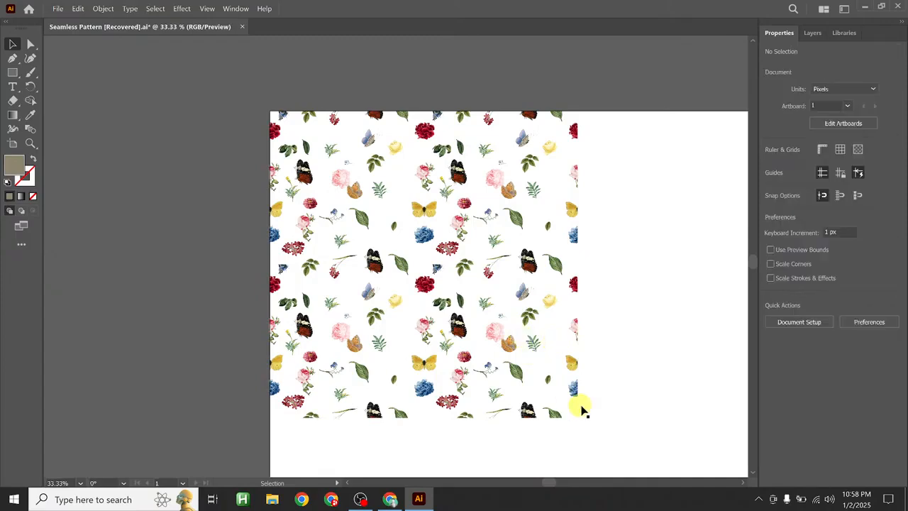
left_click_drag(624, 420, 279, 305)
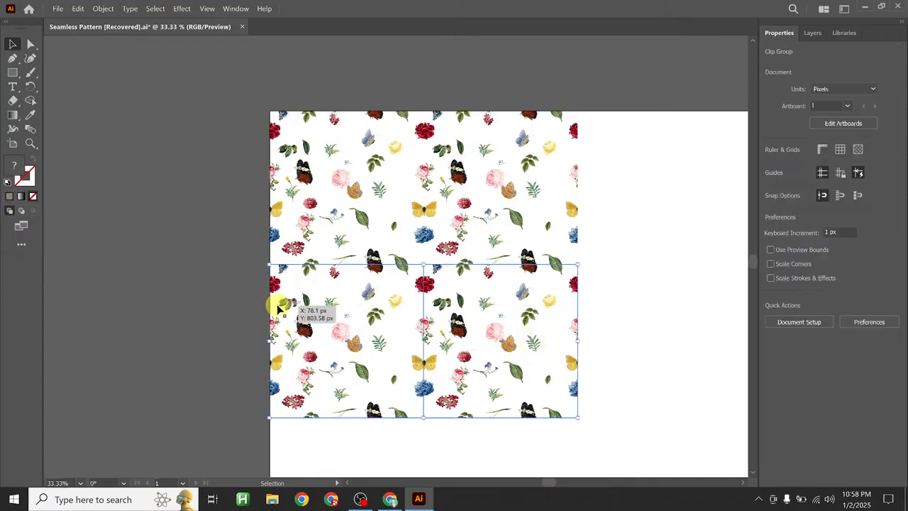
key("Delete")
left_click(517, 221)
key("Delete")
- Move the remaining floral tile inside the artboard's upper-left area, to about X 414 px, Y 627 px
left_click_drag(375, 218, 499, 340)
left_click_drag(354, 198, 477, 339)
left_click_drag(375, 170, 437, 242)
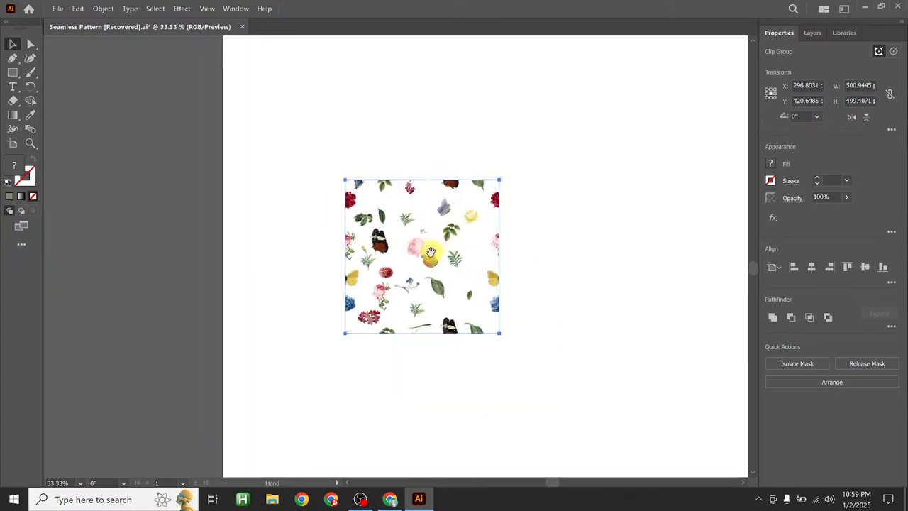
scroll(437, 242, "down", 1)
mouse_move(370, 190)
left_mouse_down()
mouse_move(355, 172)
mouse_move(360, 186)
left_mouse_up()
left_click_drag(455, 203, 357, 183)
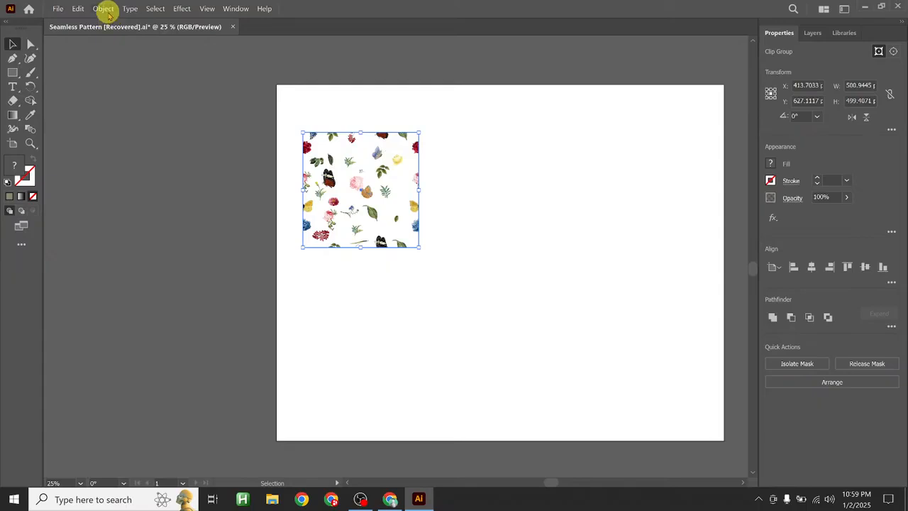
- Make a new pattern from the floral tile and dismiss the notice about the added swatch
left_click(134, 87)
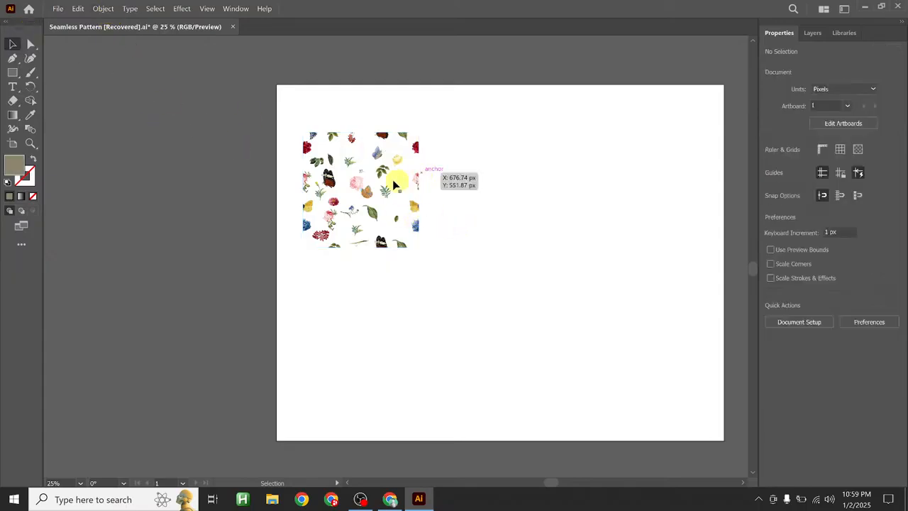
left_click(361, 176)
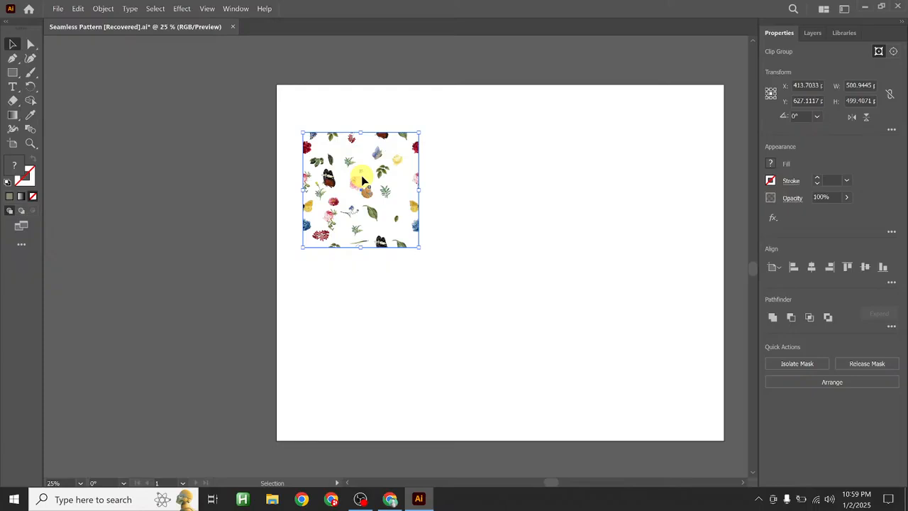
left_click(105, 10)
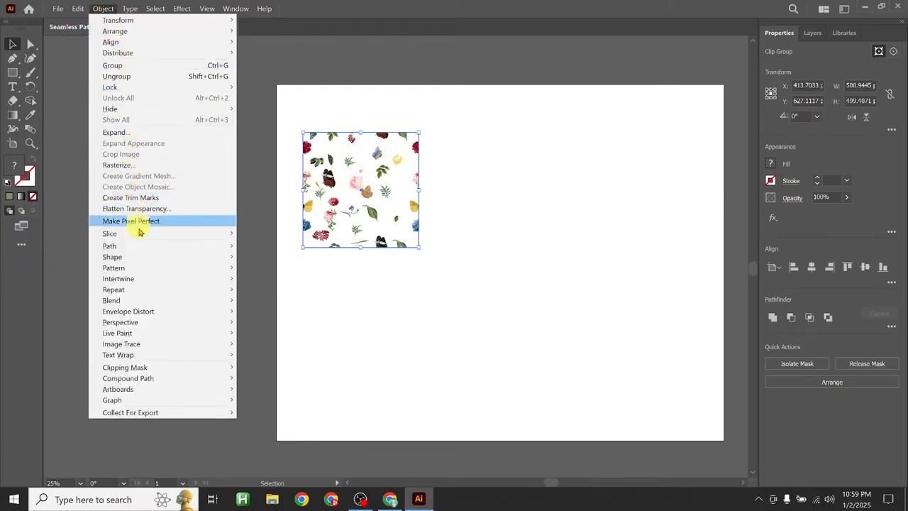
mouse_move(145, 268)
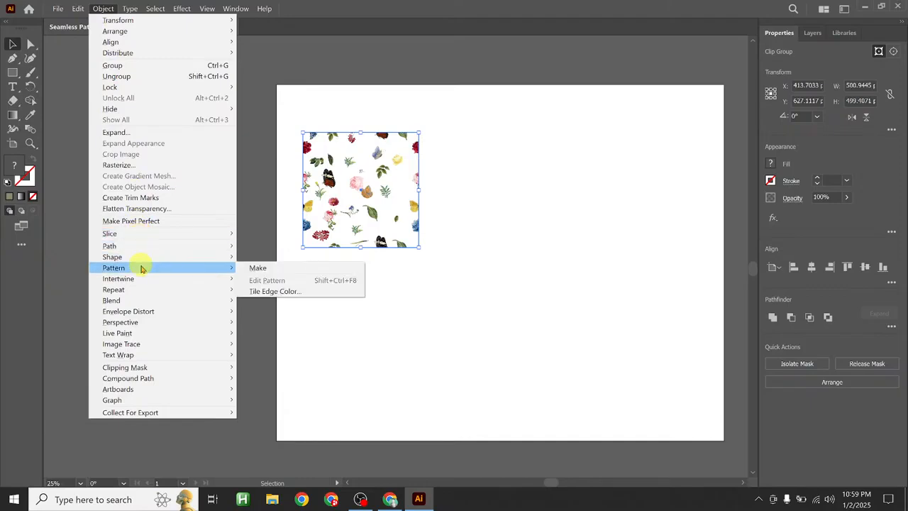
left_click(96, 8)
left_click(98, 9)
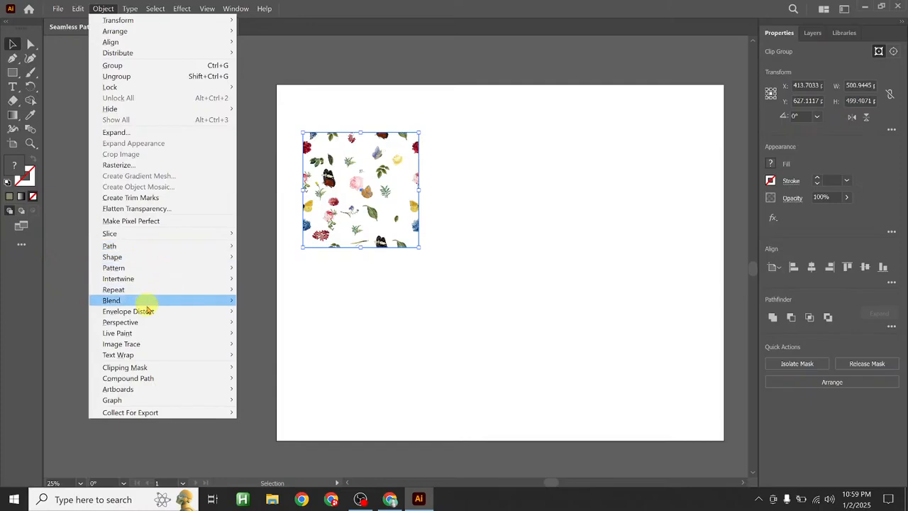
mouse_move(139, 271)
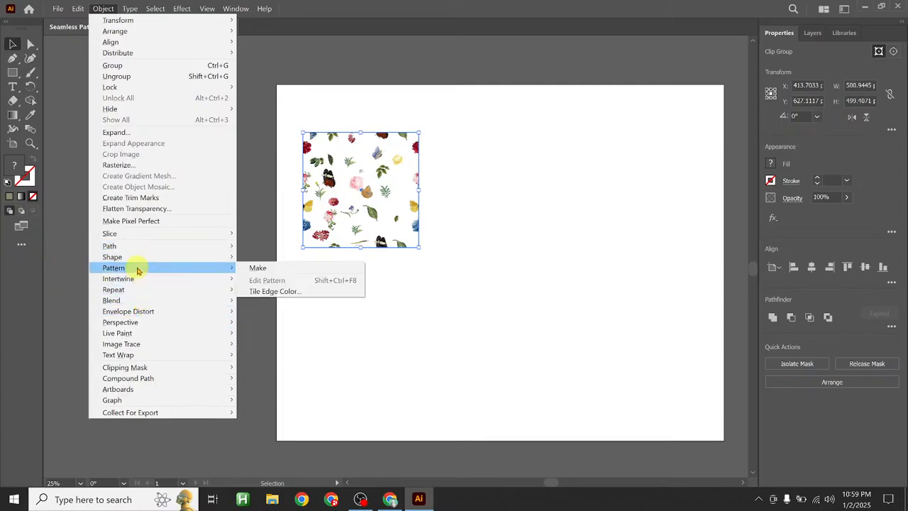
left_click(260, 268)
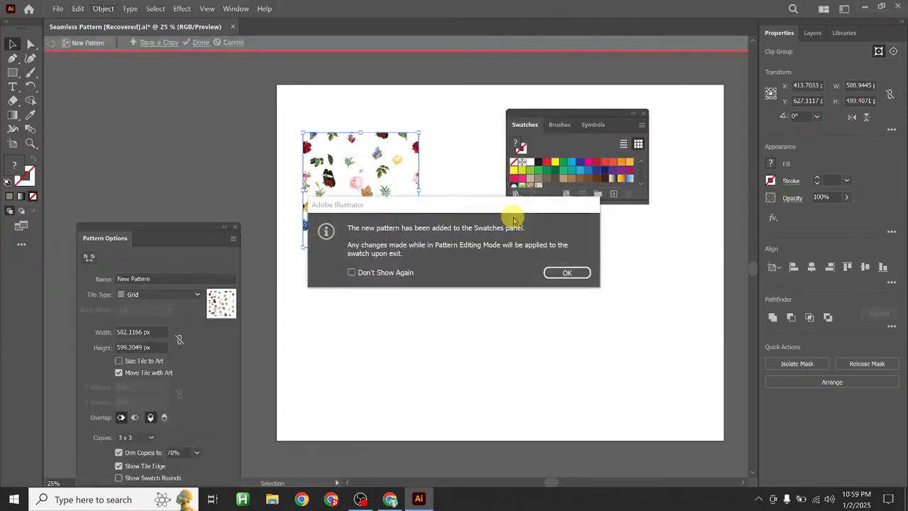
left_click(571, 273)
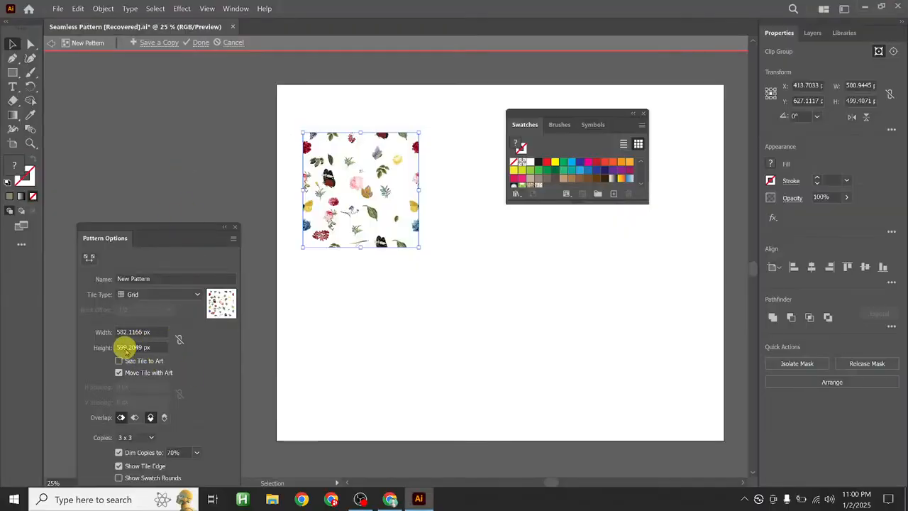
- Set the pattern preview to 5 x 5 copies with swatch bounds shown, and finish editing the pattern
left_click(149, 438)
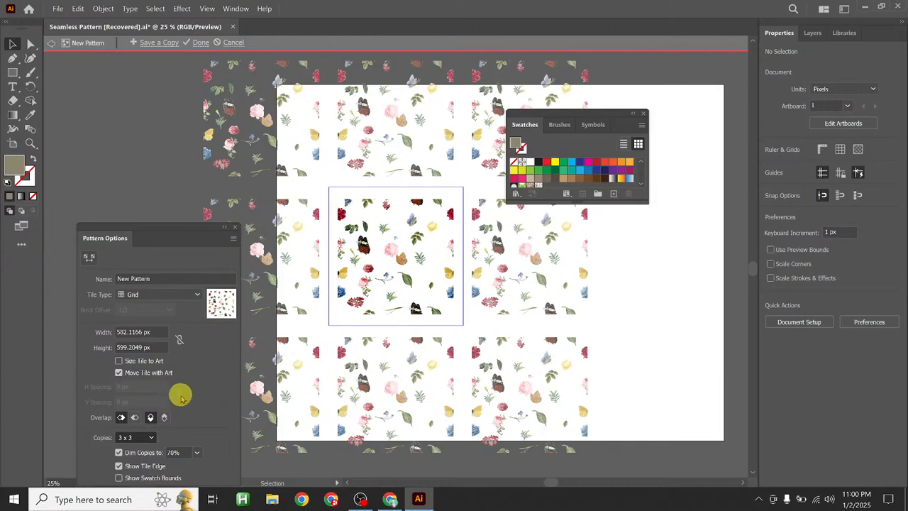
left_click(119, 478)
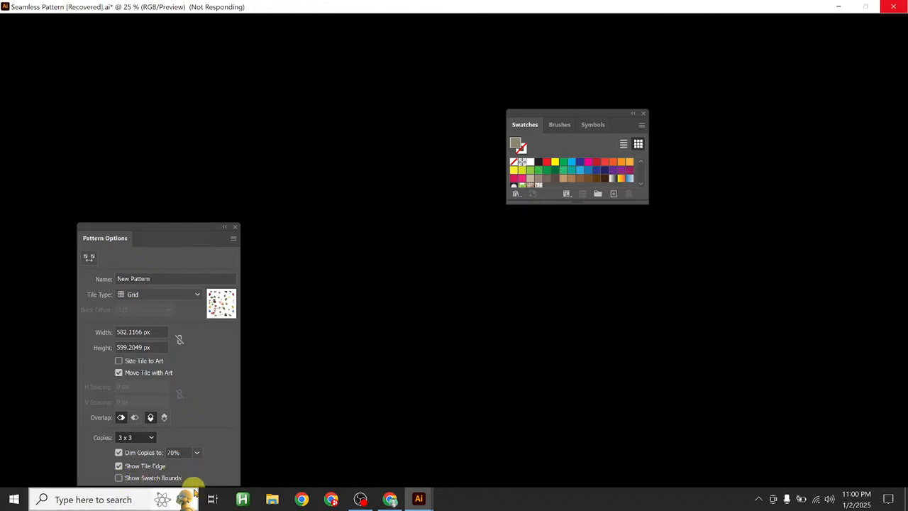
left_click(194, 491)
left_click(544, 367)
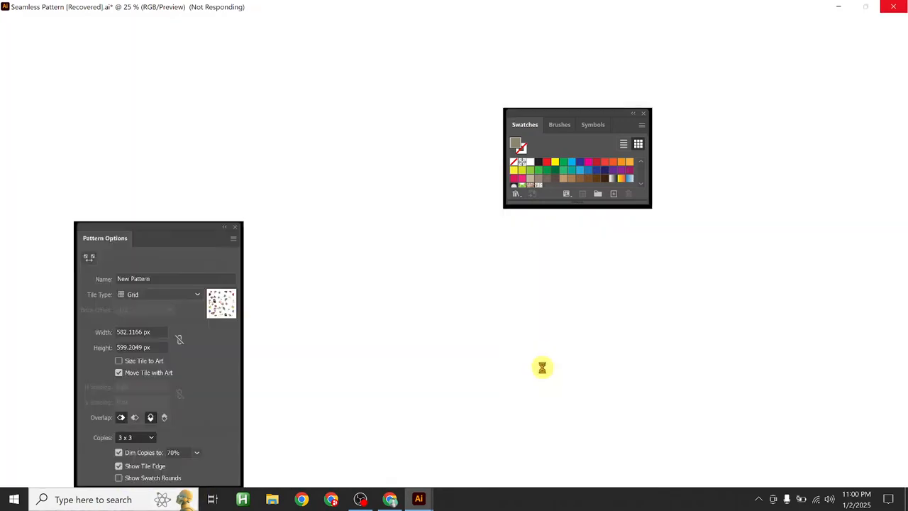
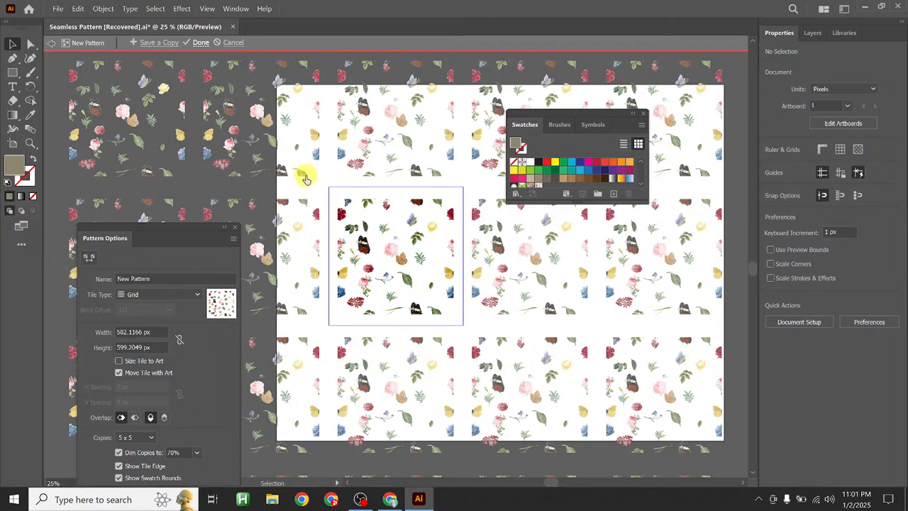
left_click(201, 43)
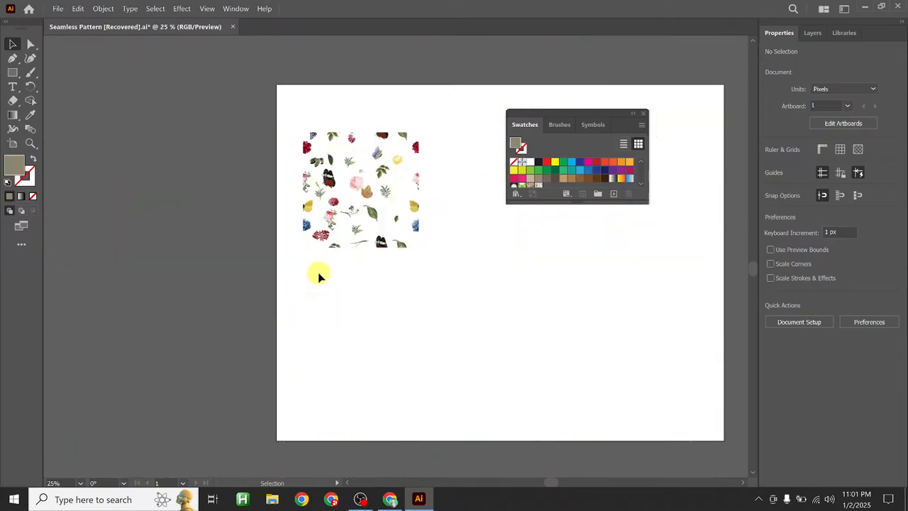
- Enlarge the Swatches panel and park it, collapsed to icons, near the artboard's upper-right corner
left_click_drag(638, 202, 647, 284)
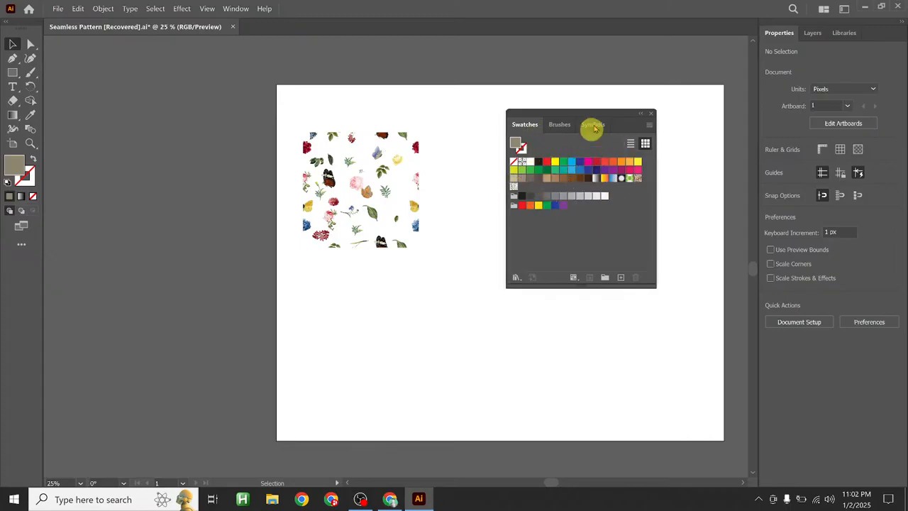
left_click(641, 114)
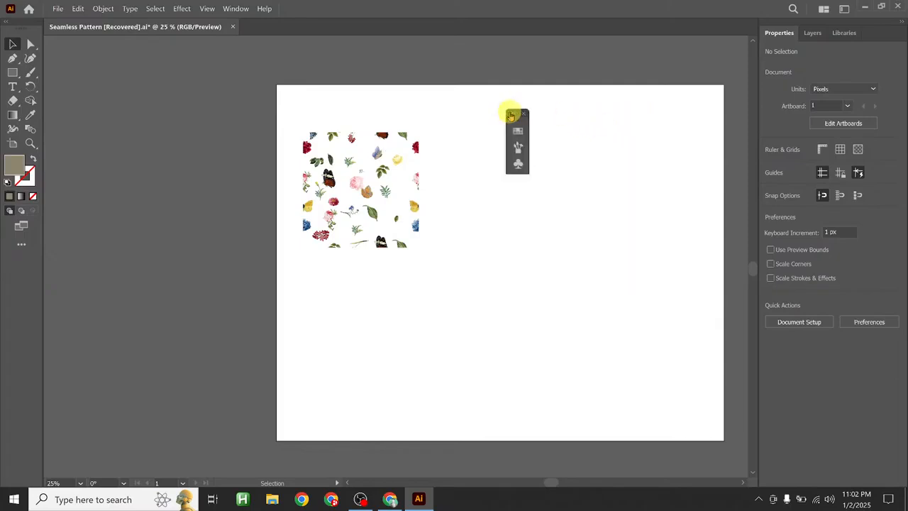
left_click_drag(524, 125, 687, 117)
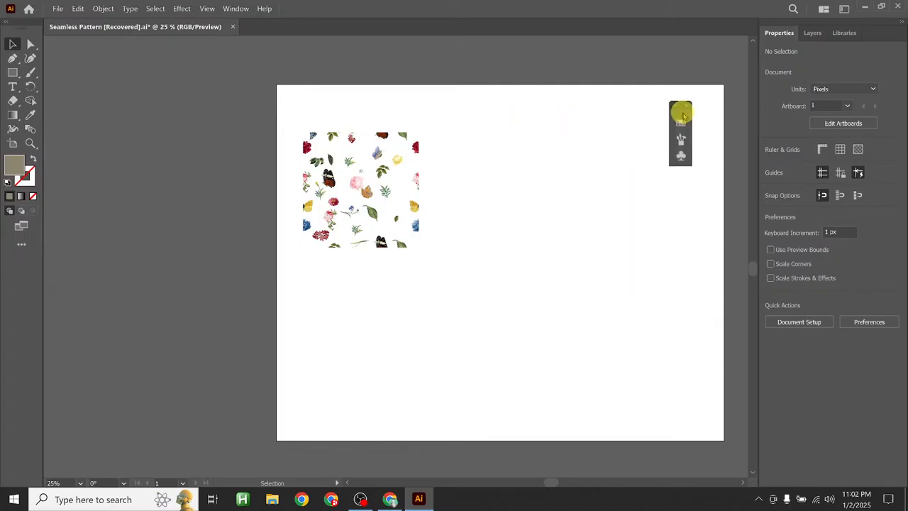
- Draw a solid-filled five-pointed star about 1045 px wide and 994 px high beside the floral tile
left_click_drag(17, 70, 62, 115)
left_click_drag(495, 213, 553, 324)
left_click(16, 45)
left_click_drag(431, 177, 404, 249)
- Check the swatches for the star and switch the workspace to Essentials Classic
left_click(681, 122)
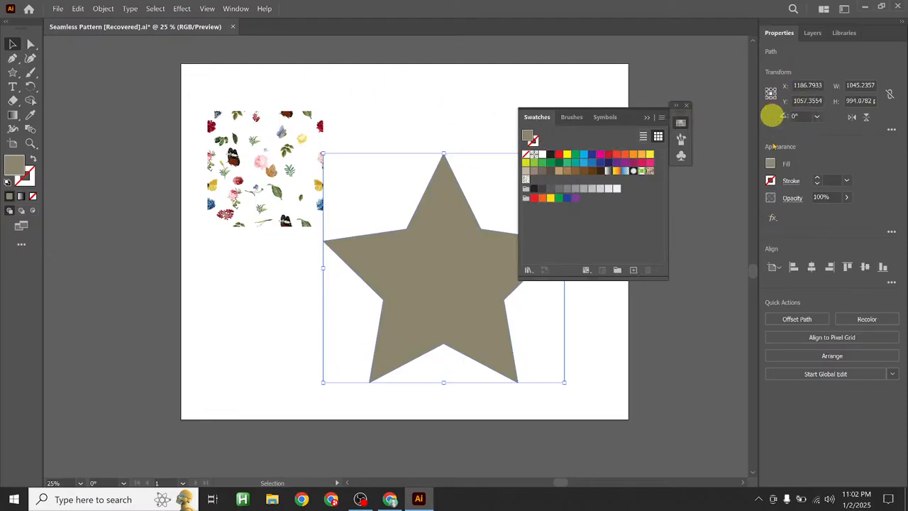
left_click(235, 8)
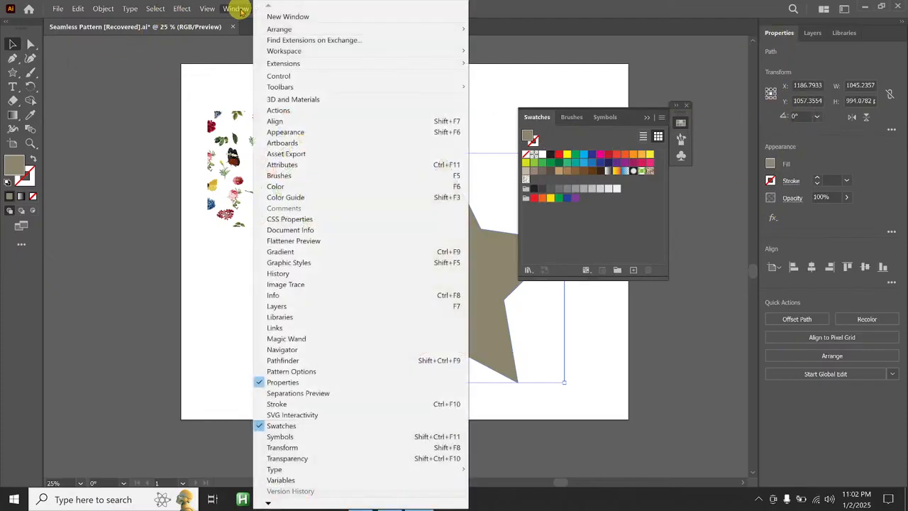
mouse_move(296, 56)
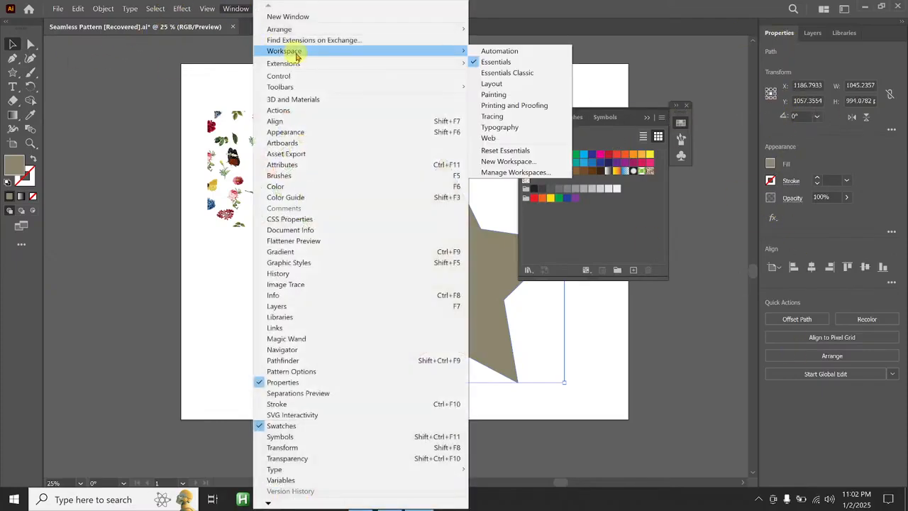
left_click(505, 75)
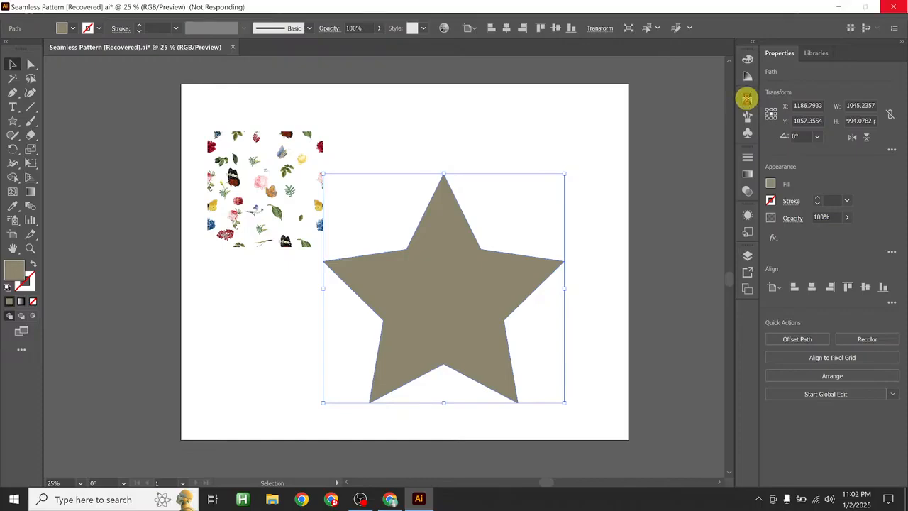
- Open the Swatches panel and enlarge it until all swatches and color groups are shown
left_click(747, 98)
left_click(745, 101)
left_click(747, 103)
left_click(747, 103)
left_click(748, 103)
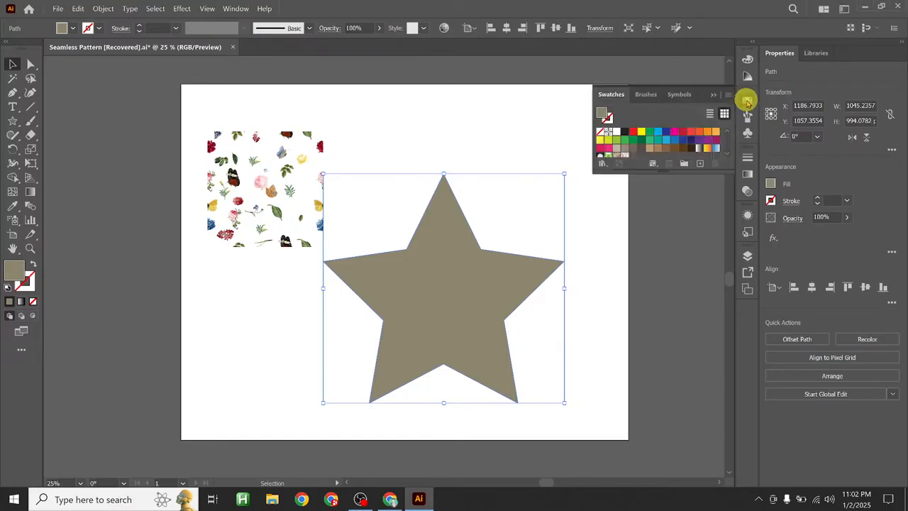
left_click_drag(637, 175, 635, 220)
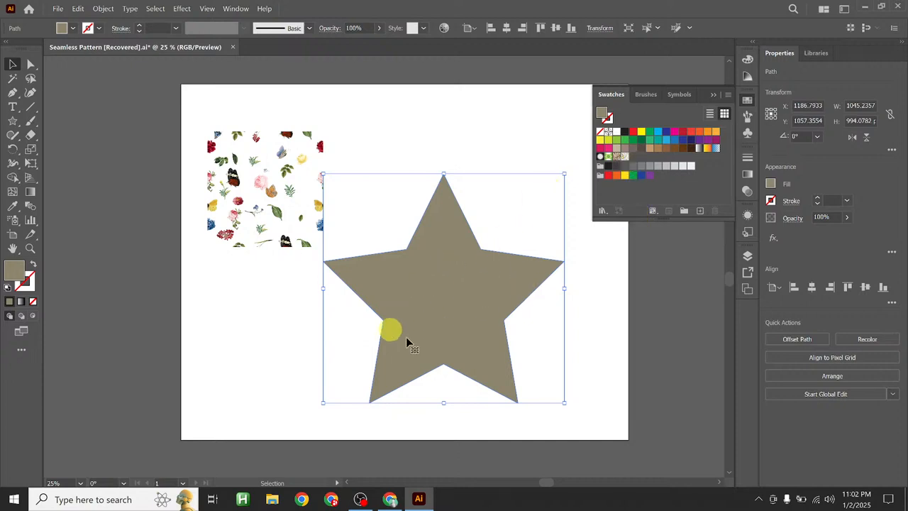
- Fill the star with the New Pattern swatch and shift the star slightly up and to the right
left_click(623, 159)
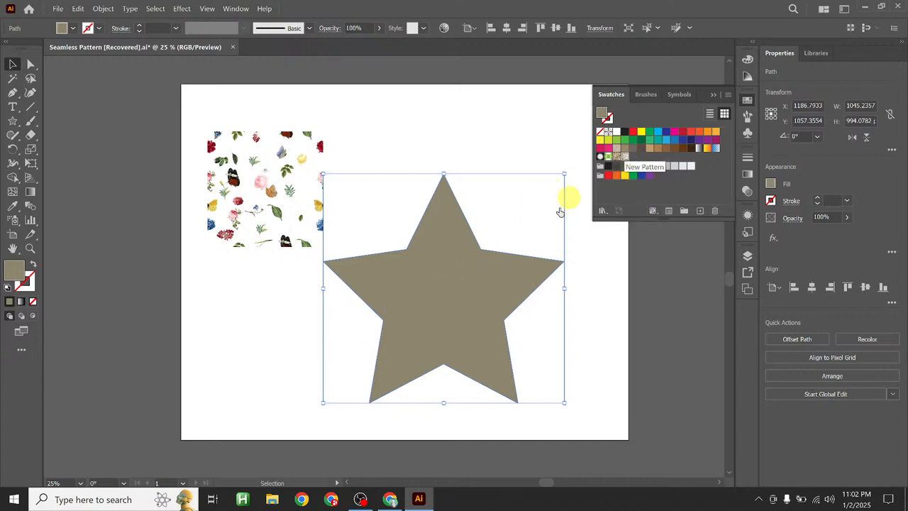
left_click_drag(455, 279, 447, 272)
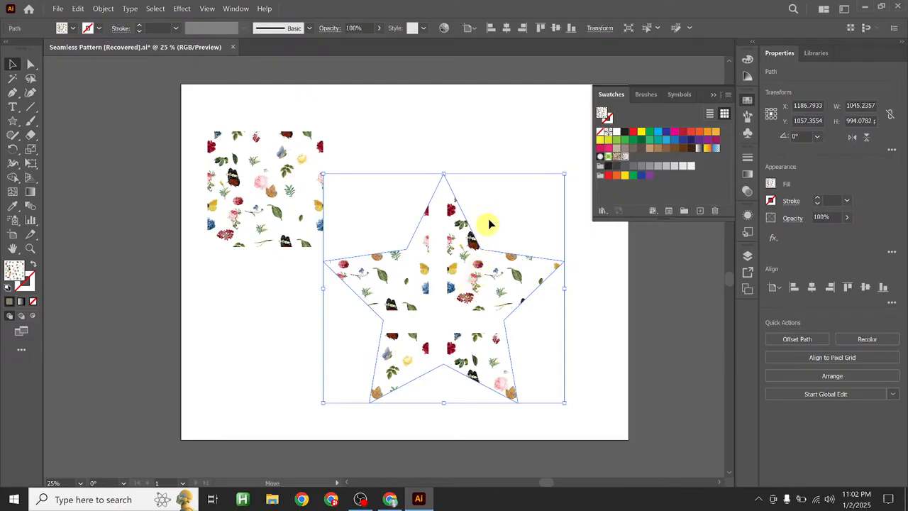
mouse_move(452, 287)
left_mouse_down()
mouse_move(461, 289)
mouse_move(446, 287)
mouse_move(454, 284)
left_mouse_up()
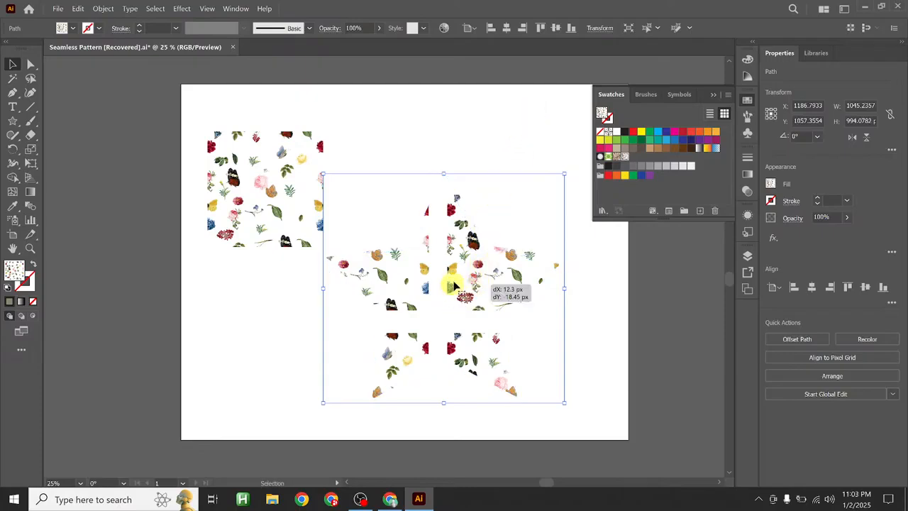
left_click(531, 146)
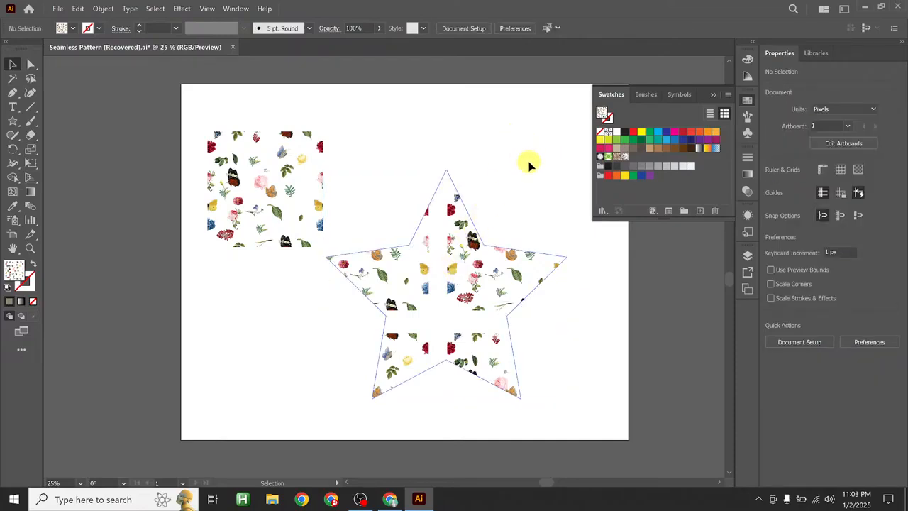
- Move the pattern-filled star up and to the right to test its fill, and undo the last move
left_click_drag(533, 227, 534, 225)
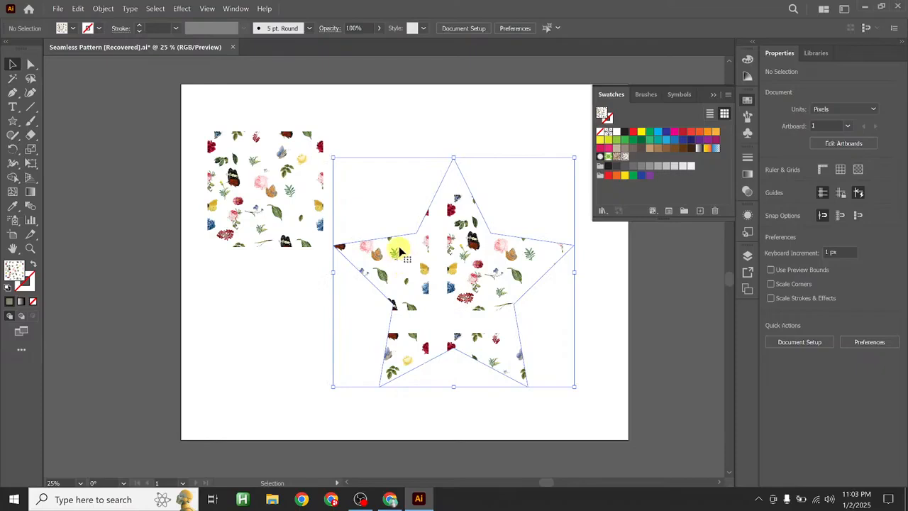
left_click(398, 253)
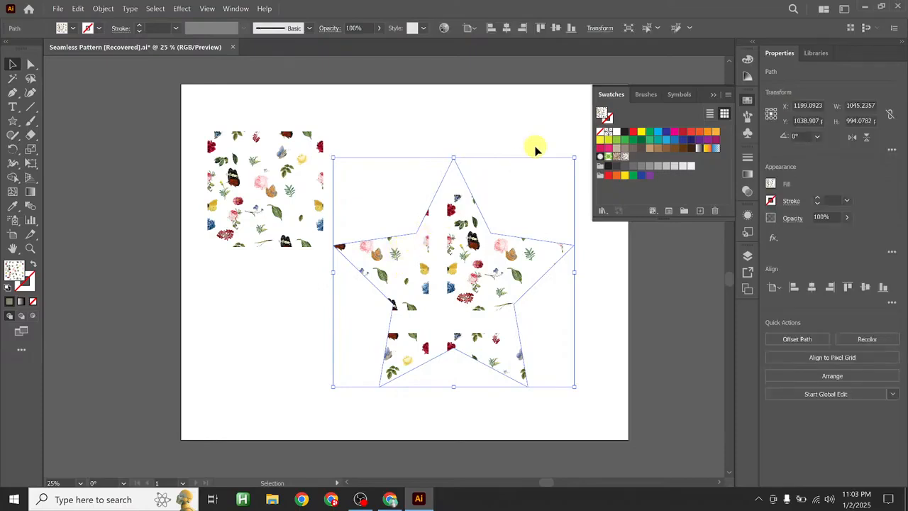
left_click_drag(409, 248, 470, 206)
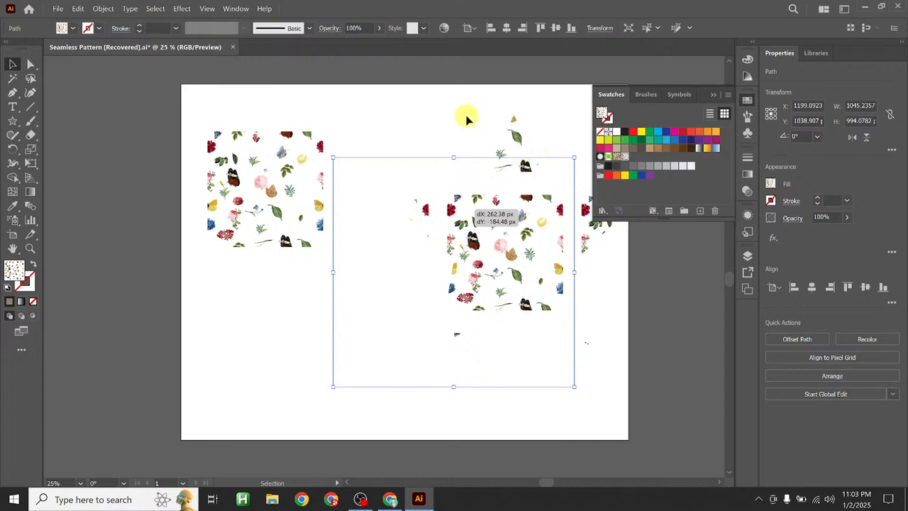
left_click_drag(463, 158, 463, 157)
left_click(462, 158)
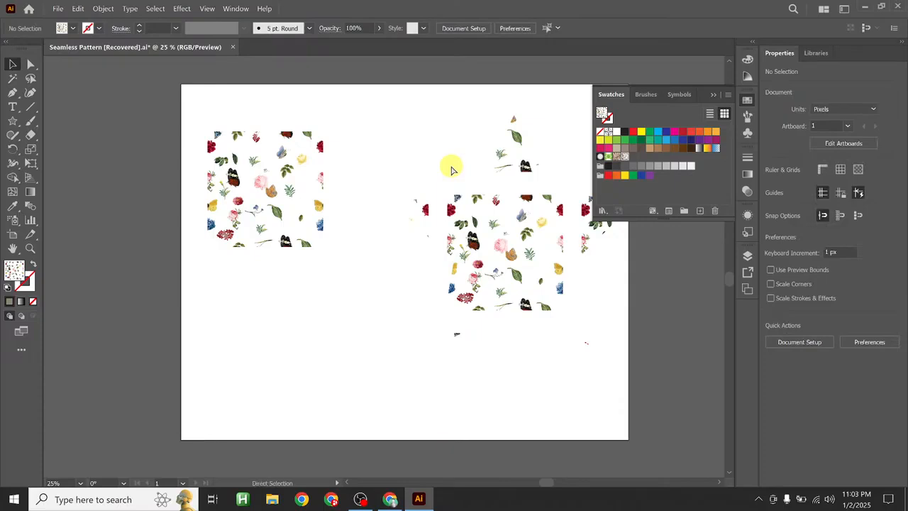
left_click(452, 167)
key("ctrl+z")
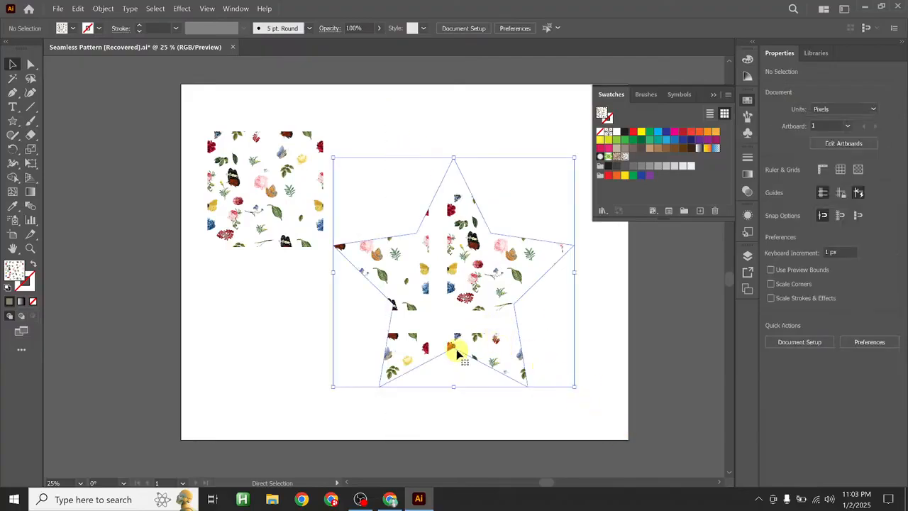
- Delete the pattern-filled star from the artboard
left_click(457, 349)
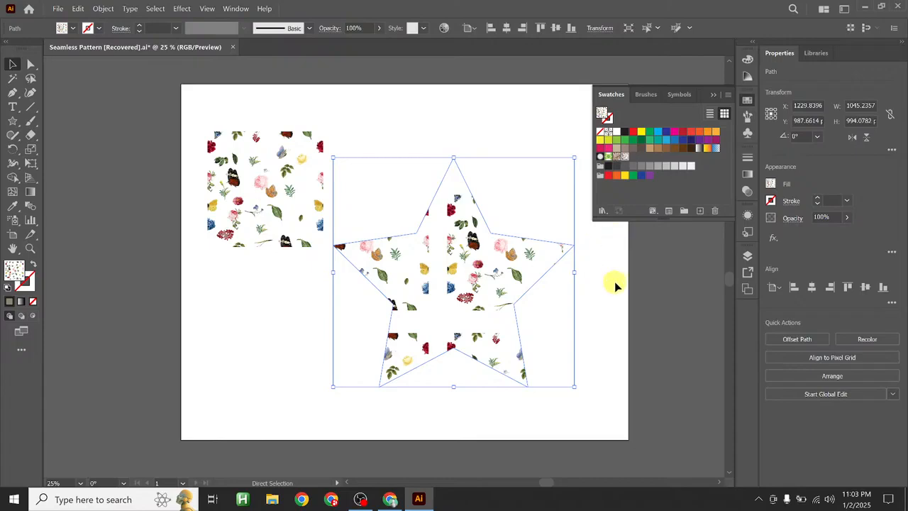
left_click_drag(616, 286, 605, 296)
left_click_drag(603, 395, 454, 159)
key("Delete")
- Draw an irregular, mostly straight-sided shape with the Pen tool on the empty area beside the floral tile
left_click(13, 92)
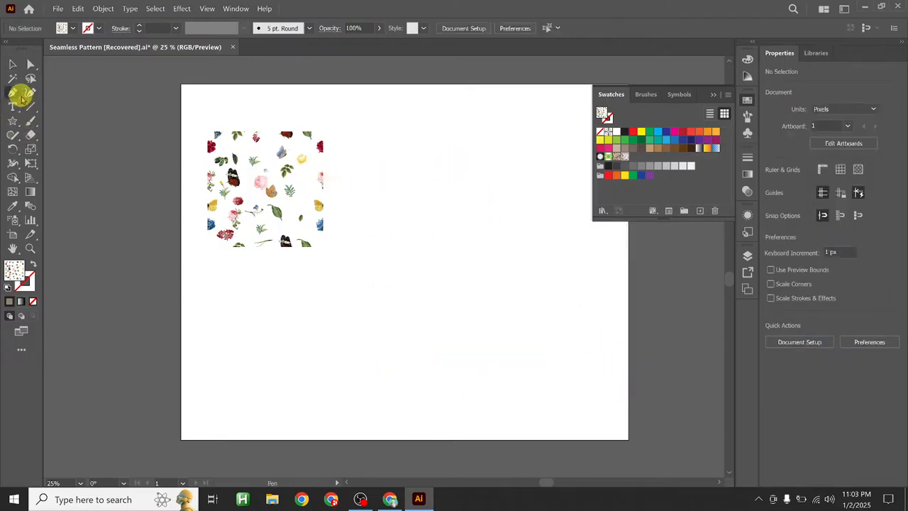
left_click(451, 314)
left_click(504, 194)
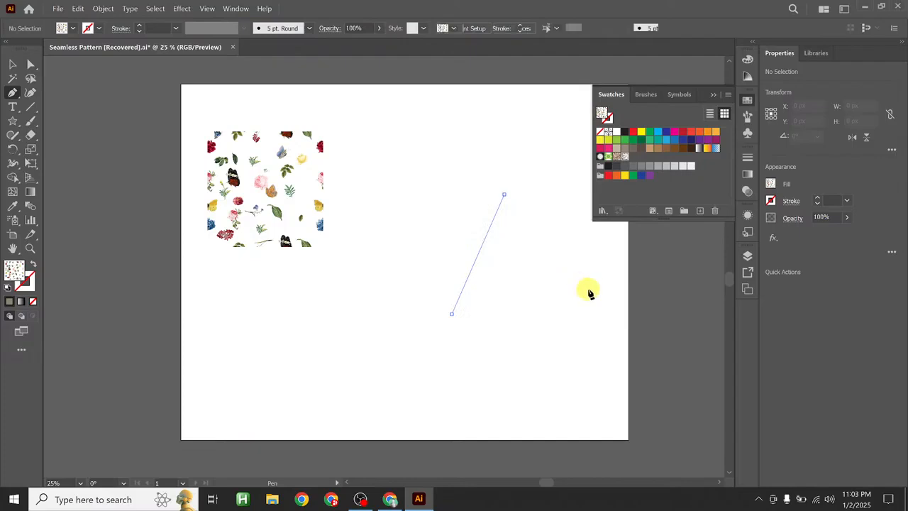
left_click(561, 381)
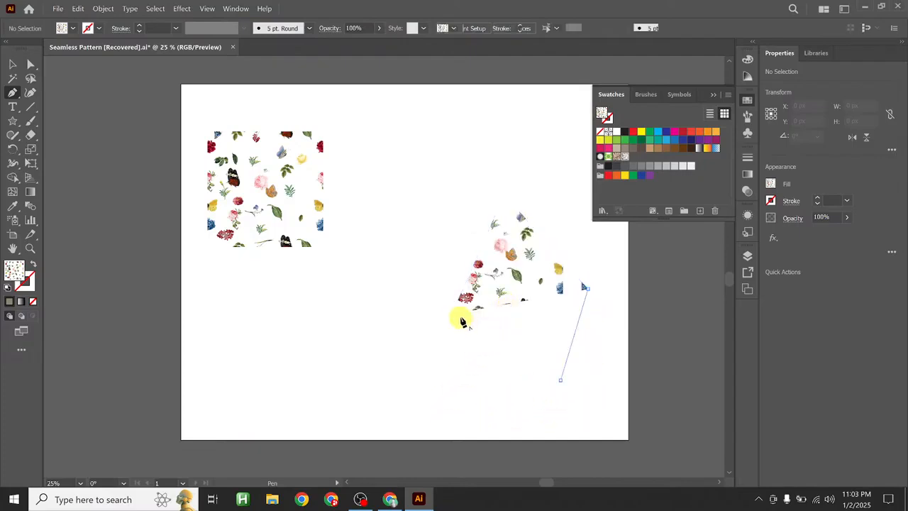
left_click(446, 416)
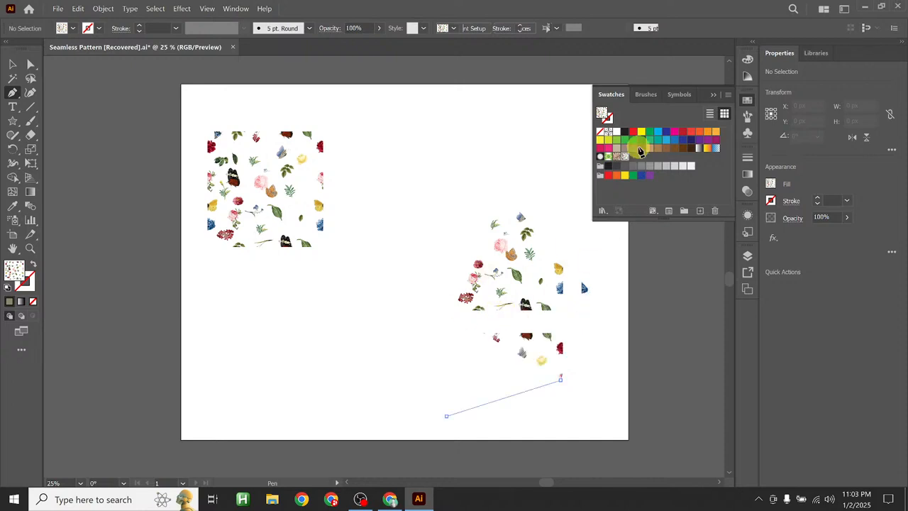
left_click_drag(507, 313, 617, 159)
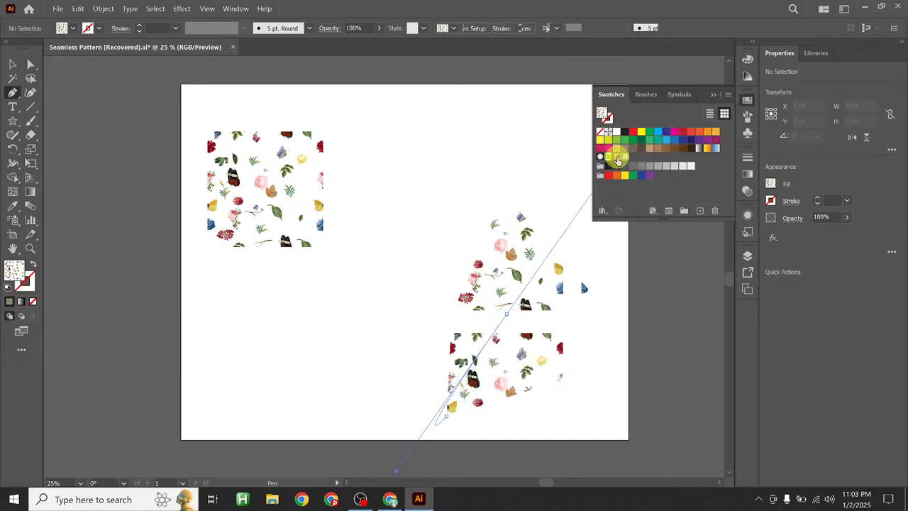
- Try the Pompadour, green foliage, solid brown and gradient swatches as fills on the pen-drawn shape, finishing with the green foliage pattern
left_click(618, 157)
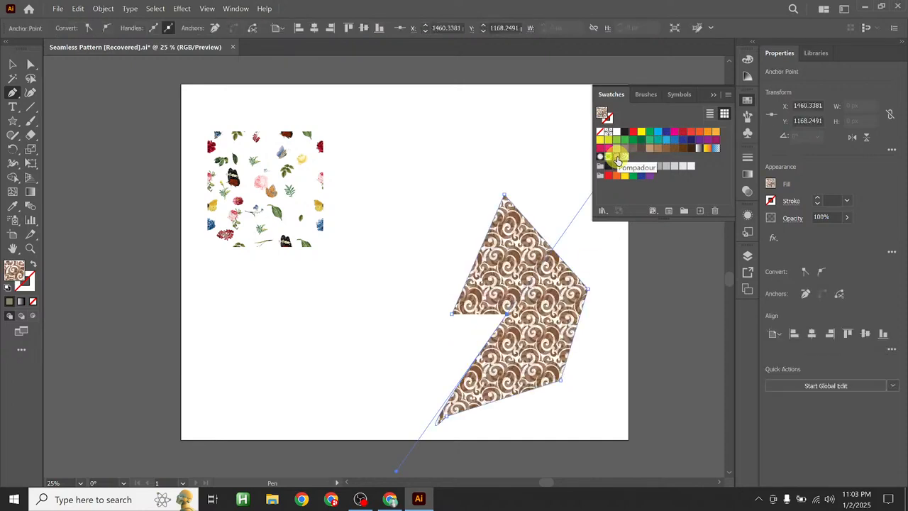
left_click(606, 158)
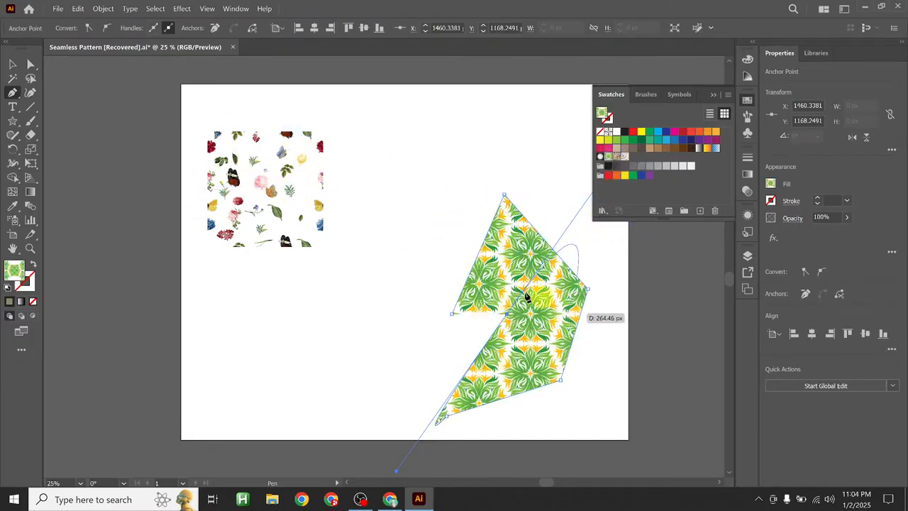
left_click(619, 162)
left_click(671, 147)
left_click(708, 149)
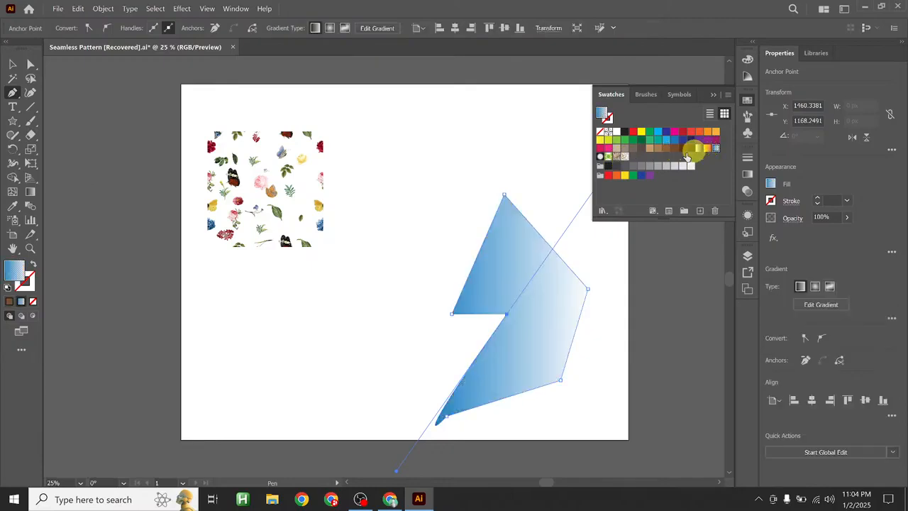
left_click(708, 148)
left_click(608, 156)
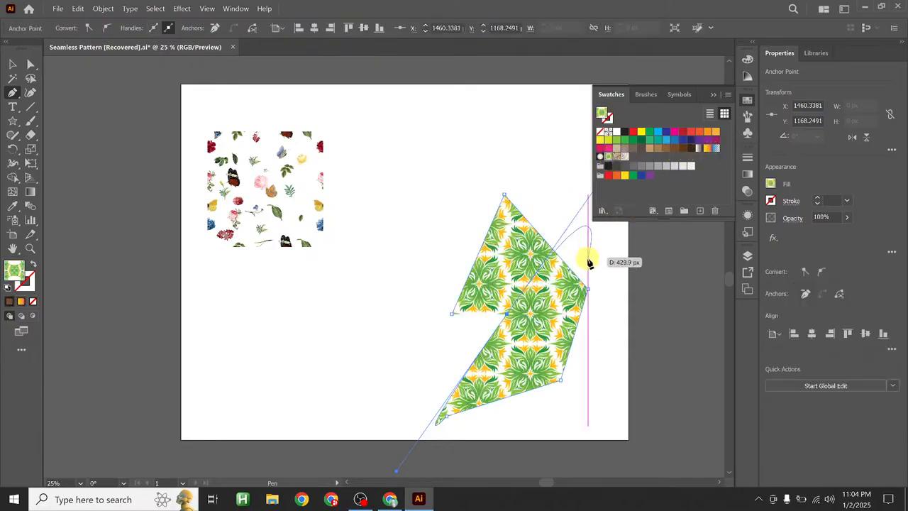
- Delete the pen-drawn shape, leaving only the floral tile on the artboard
left_click(13, 64)
left_click(434, 144)
left_click(542, 320)
key("Delete")
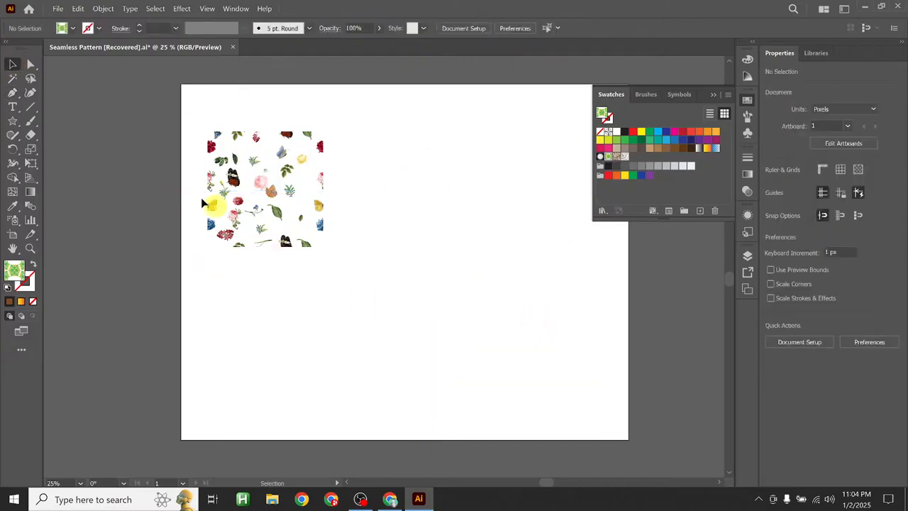
- Move the floral tile to the artboard's upper-left corner and shrink the artboard around it to about 504 by 511 px
left_click_drag(194, 101, 416, 324)
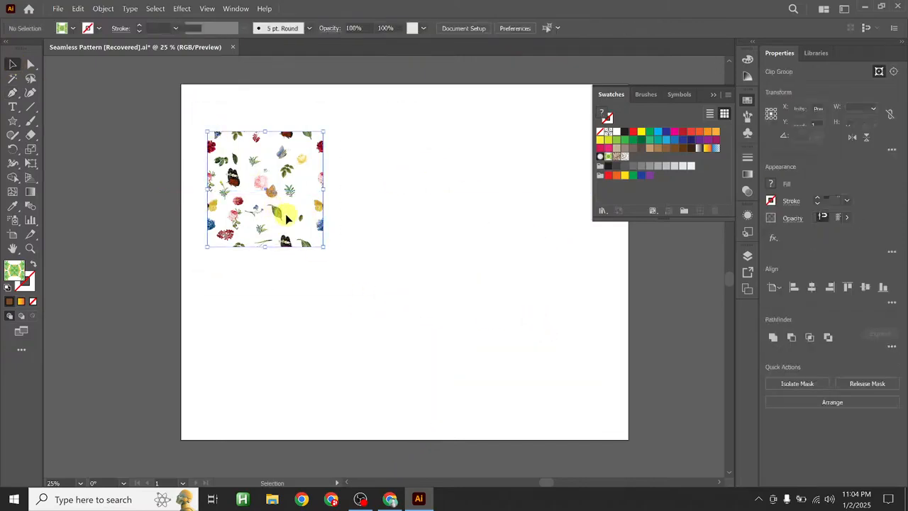
left_click_drag(278, 213, 249, 169)
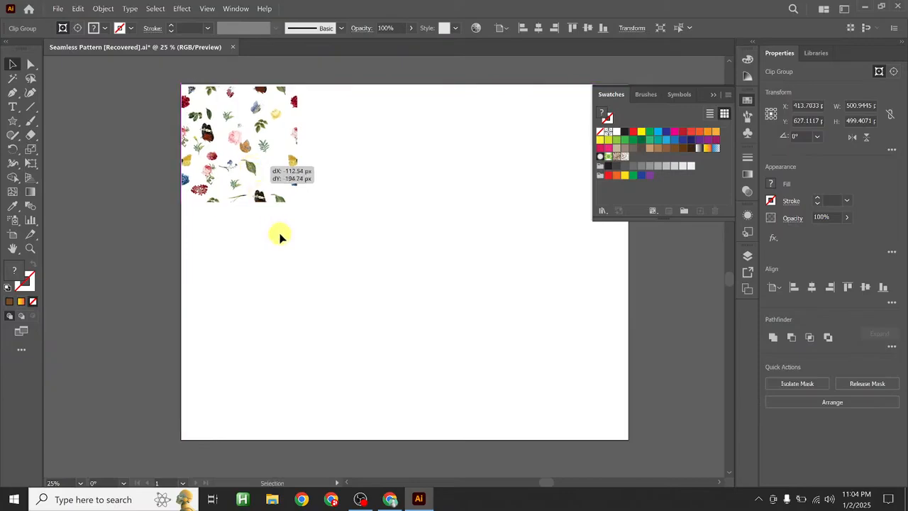
left_click(12, 236)
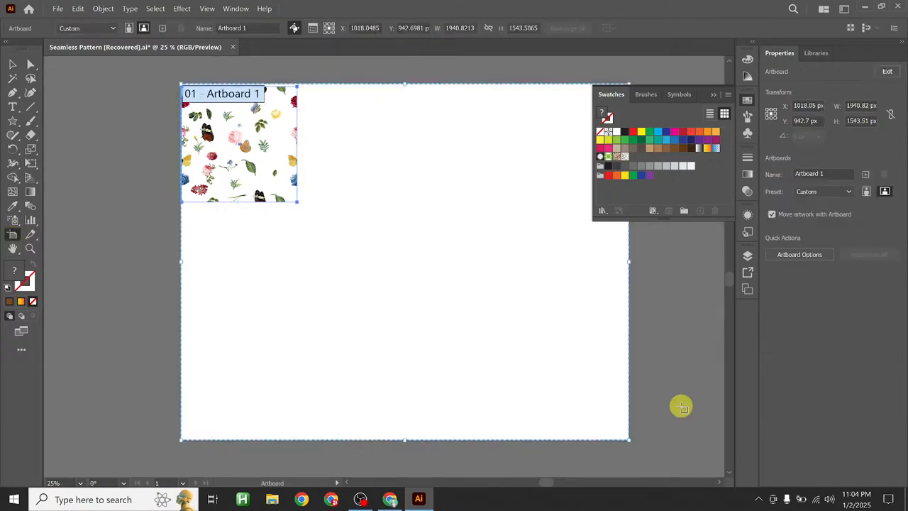
left_click_drag(629, 440, 298, 202)
left_click(14, 65)
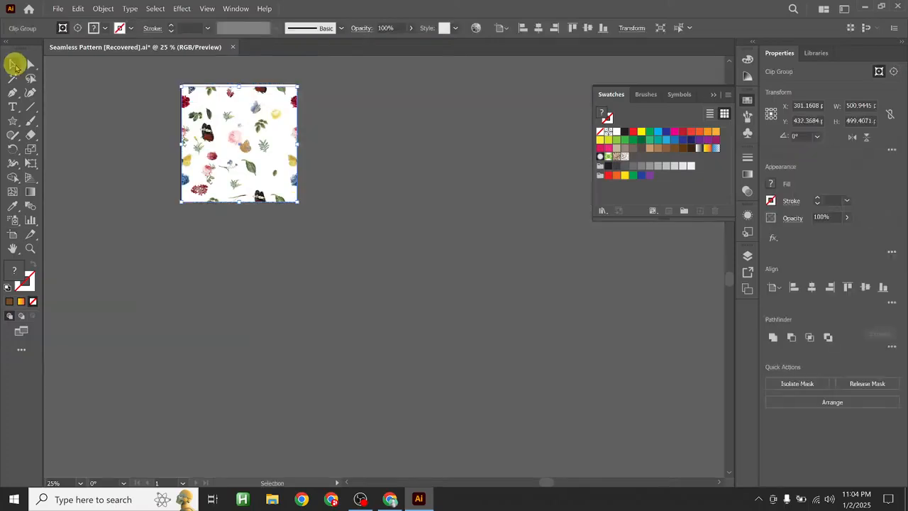
left_click_drag(222, 131, 308, 215)
left_click(224, 186)
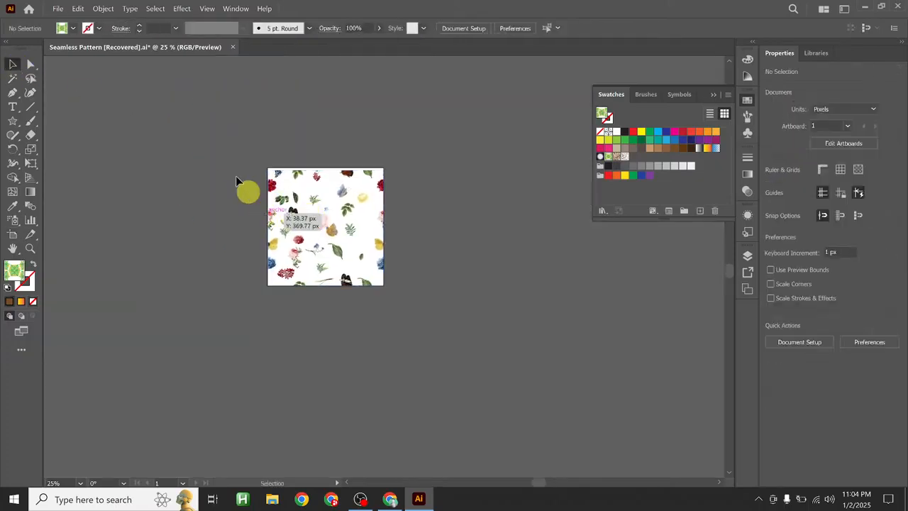
- Trim the artboard's top and left edges so they sit flush with the floral tile
left_click(12, 235)
scroll(343, 196, "up", 3)
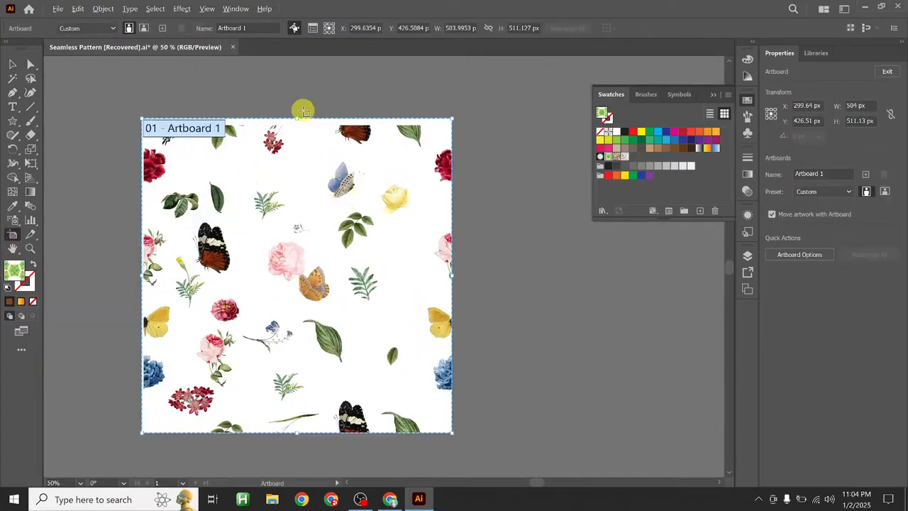
left_click_drag(297, 117, 295, 125)
left_click(13, 64)
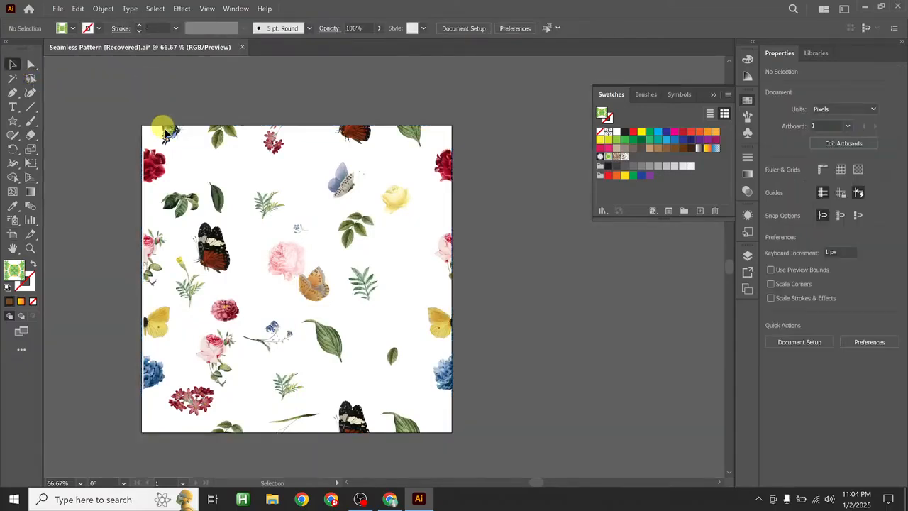
left_click(13, 234)
left_click_drag(144, 283, 146, 282)
left_click(14, 65)
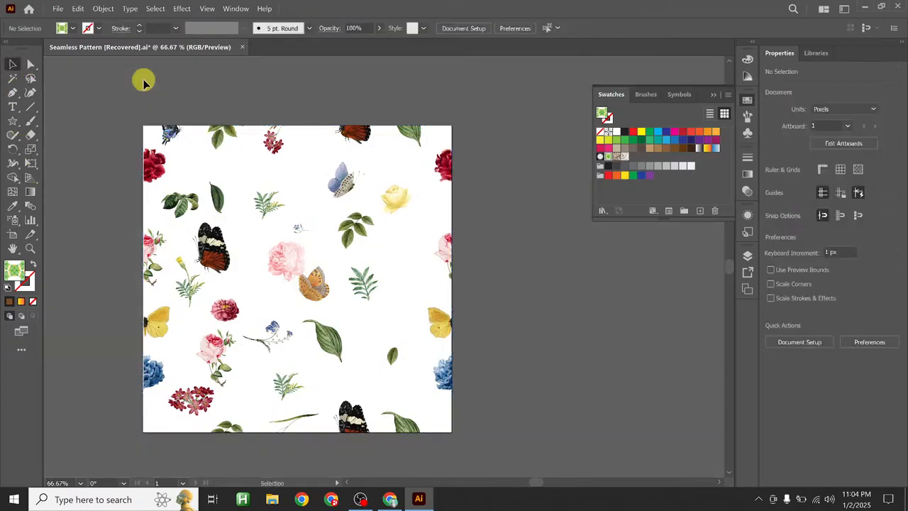
- Set up a PNG export to the Downloads folder with Use Artboards enabled
left_click(58, 8)
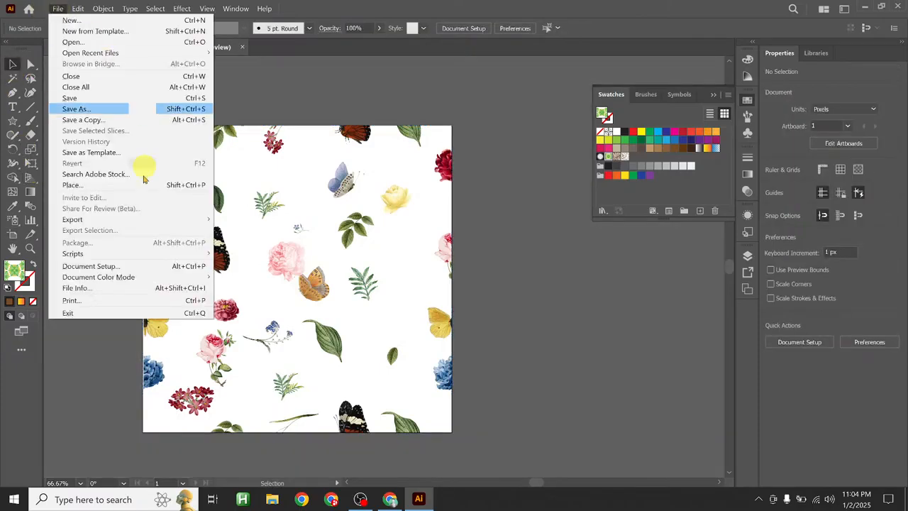
mouse_move(121, 221)
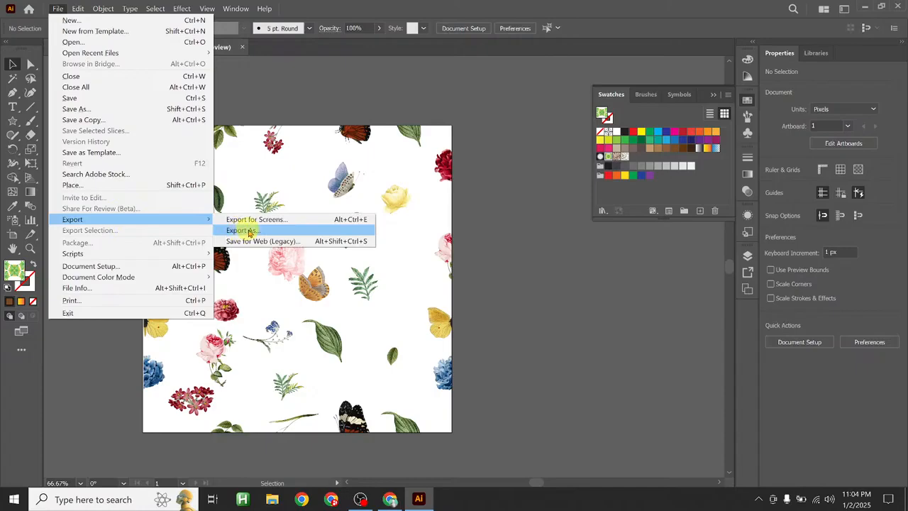
left_click(245, 231)
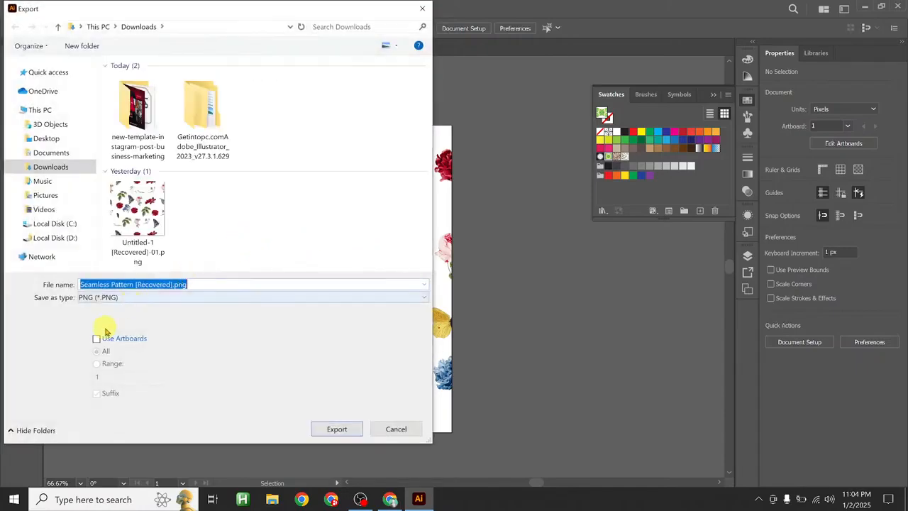
left_click(97, 339)
left_click(54, 169)
- Name the export file Seamless Pattern, removing the [Recovered] suffix, and proceed to the PNG options
left_click(190, 284)
left_click(137, 284)
left_click_drag(137, 284, 227, 289)
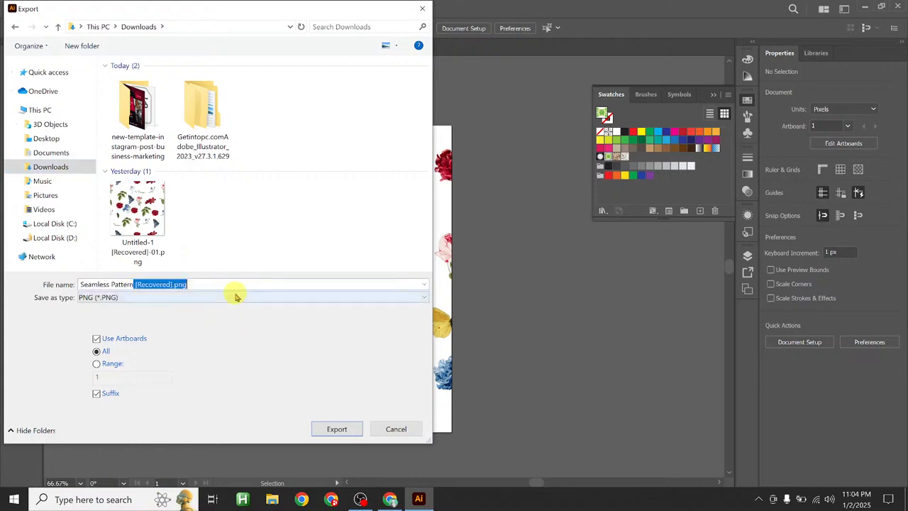
key("BackSpace")
left_click(256, 258)
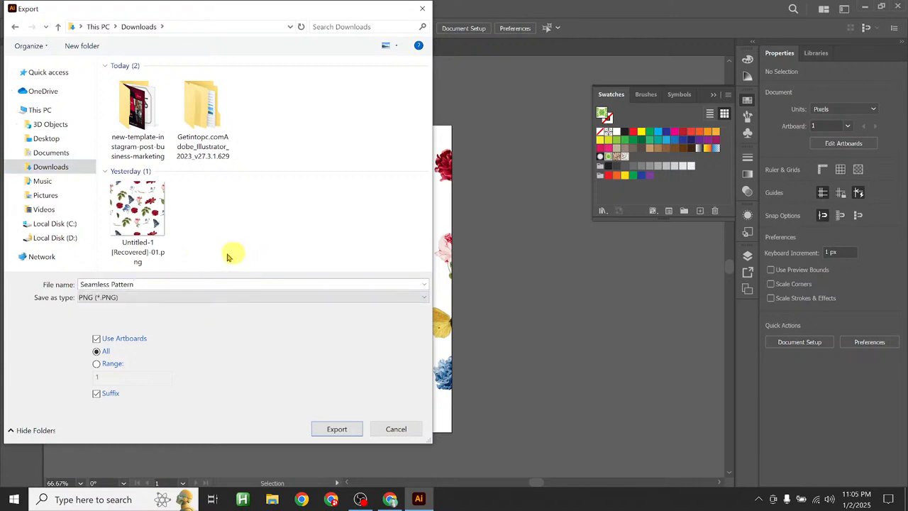
left_click(330, 426)
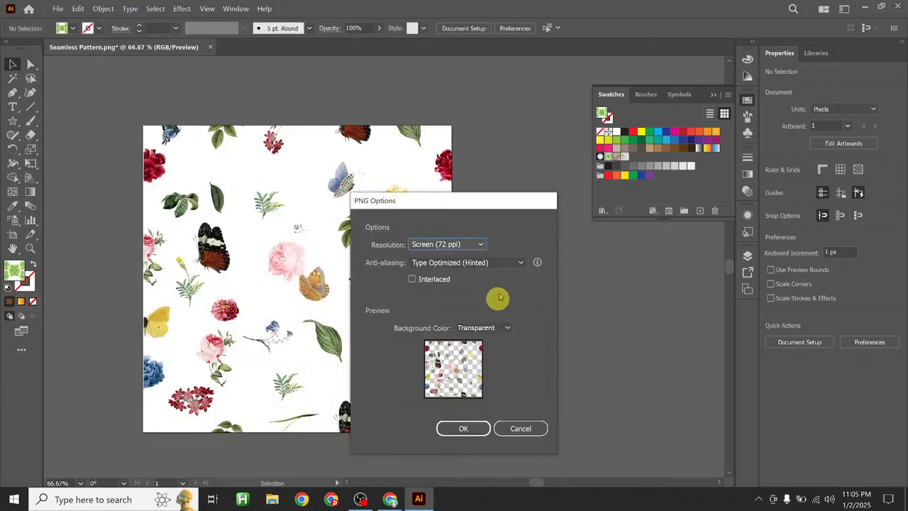
- Export the PNG at High (300 ppi) resolution with a transparent background
left_click(481, 245)
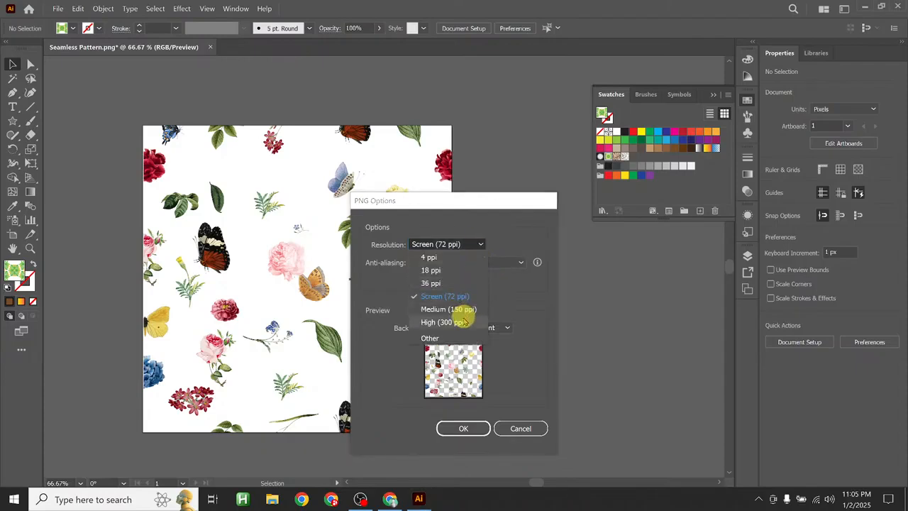
left_click(460, 323)
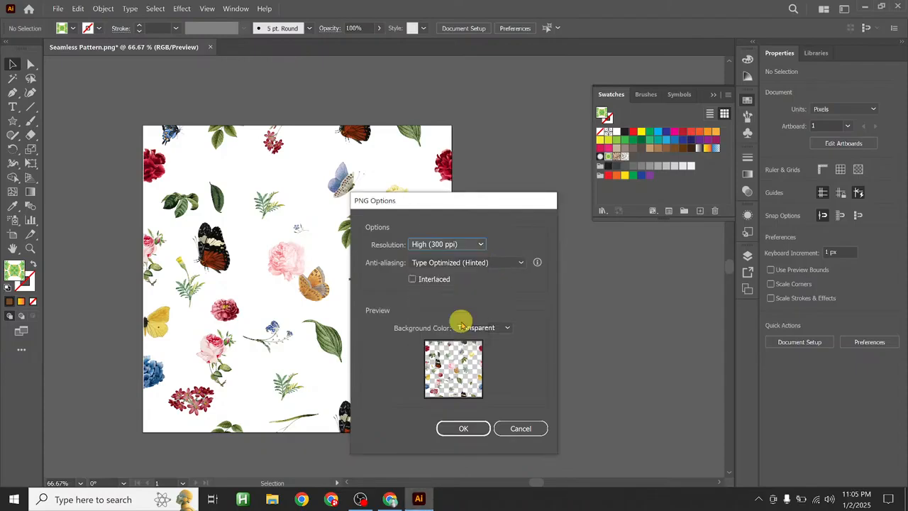
left_click(497, 326)
left_click(498, 328)
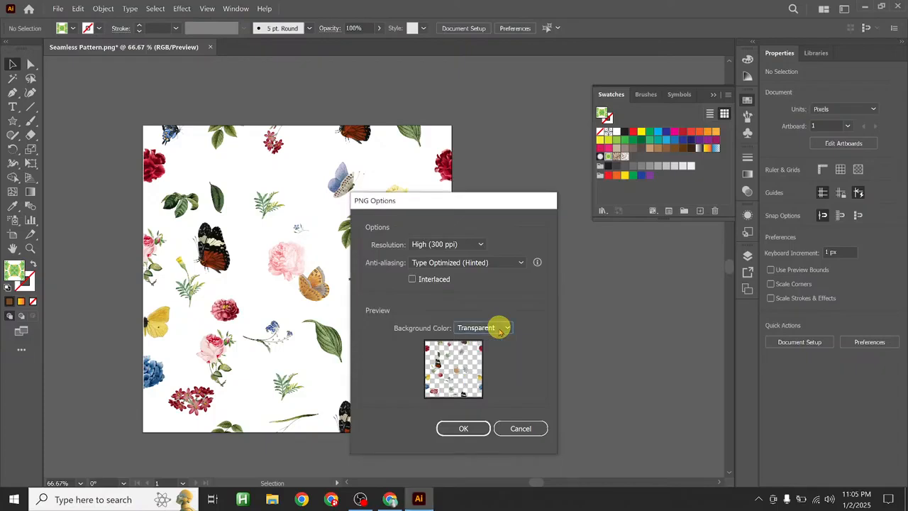
left_click(470, 430)
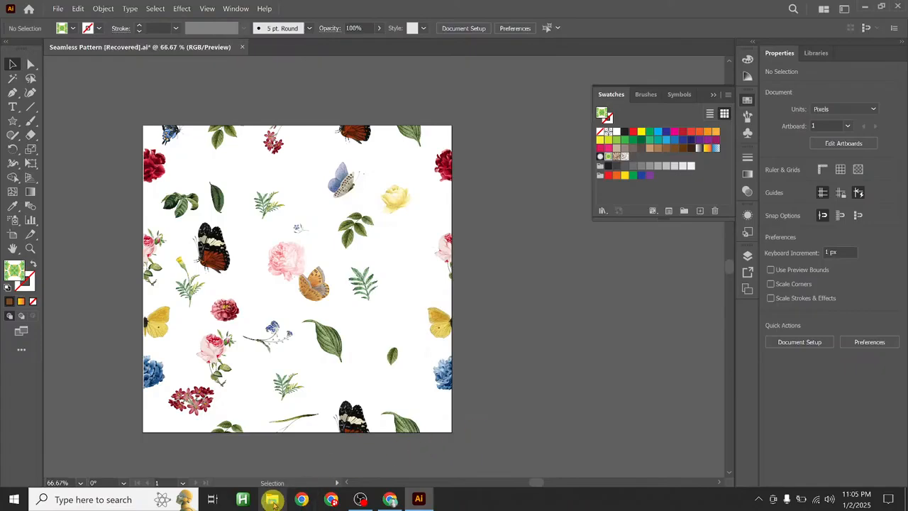
- Switch to File Explorer and check the exported Seamless Pattern-01.png in the Downloads folder
left_click(272, 501)
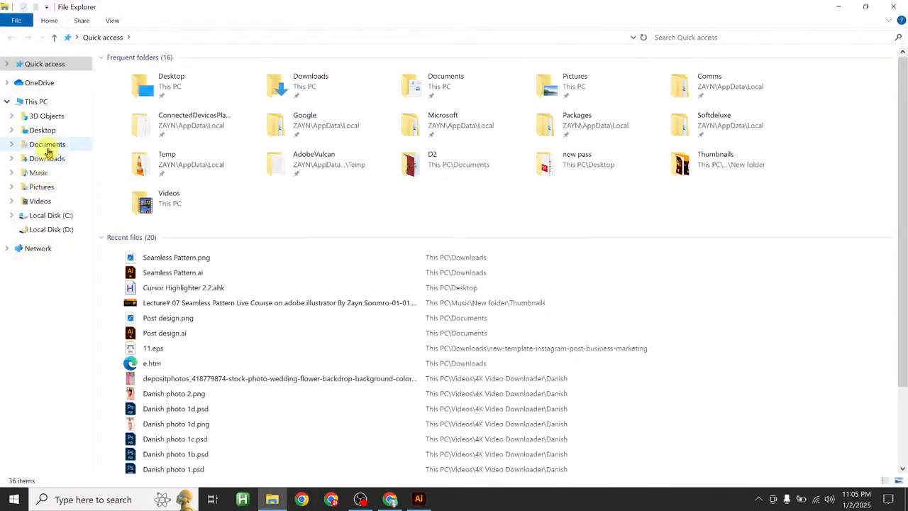
left_click(43, 143)
left_click(47, 158)
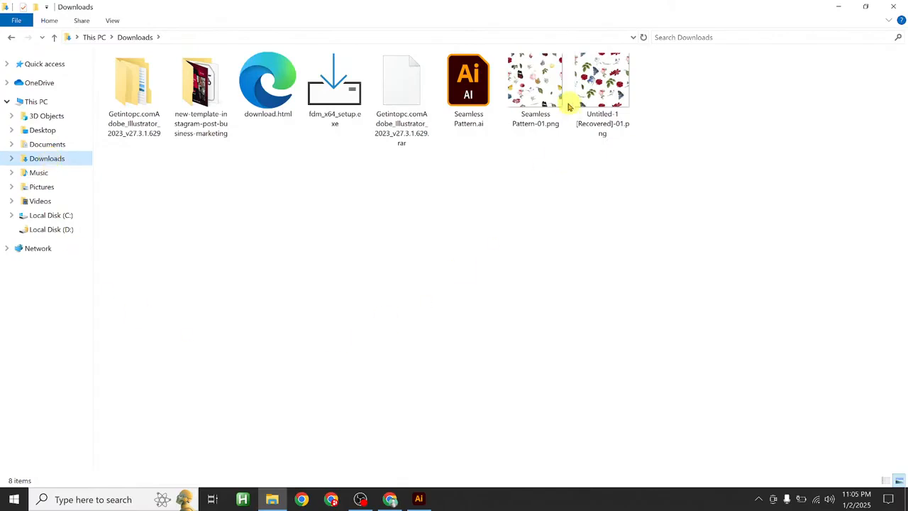
left_click(533, 94)
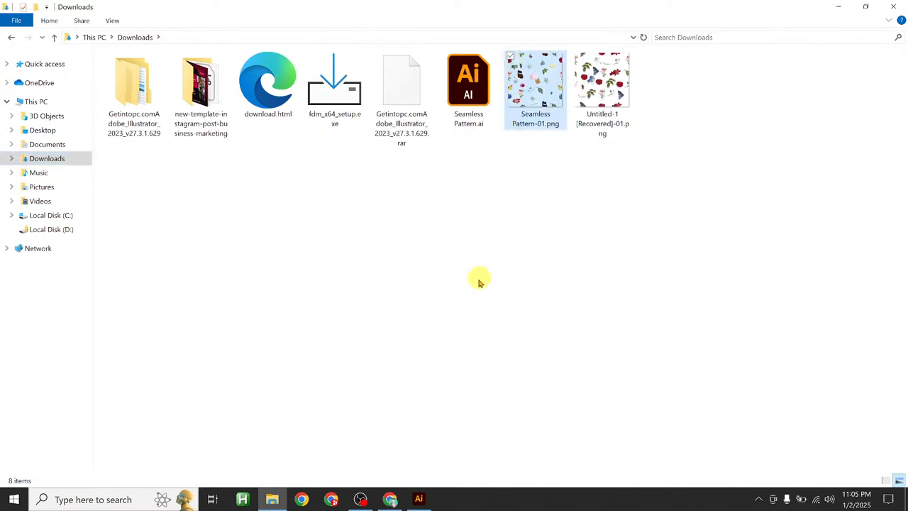
left_click(479, 282)
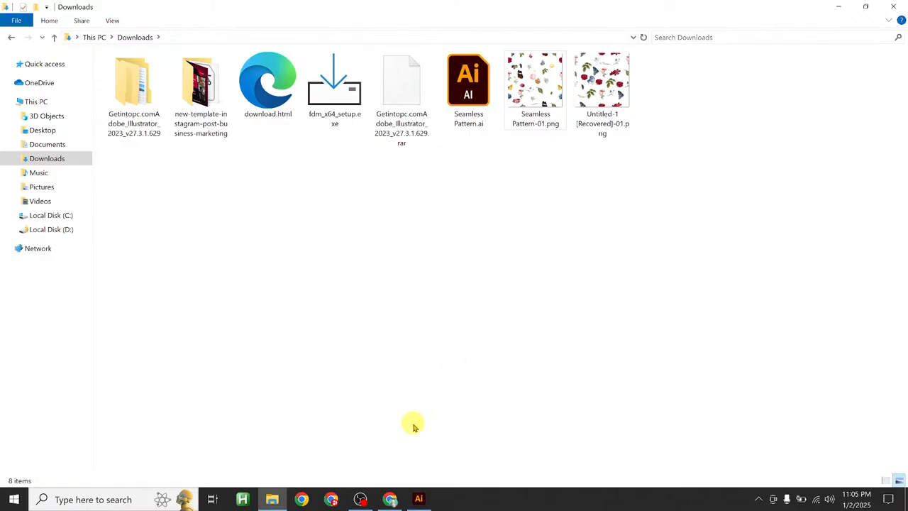
- Launch Adobe Photoshop and try to open the recent mockup files OWIQYN1.psd and OUVL6W1.psd
left_click(100, 504)
type("ad")
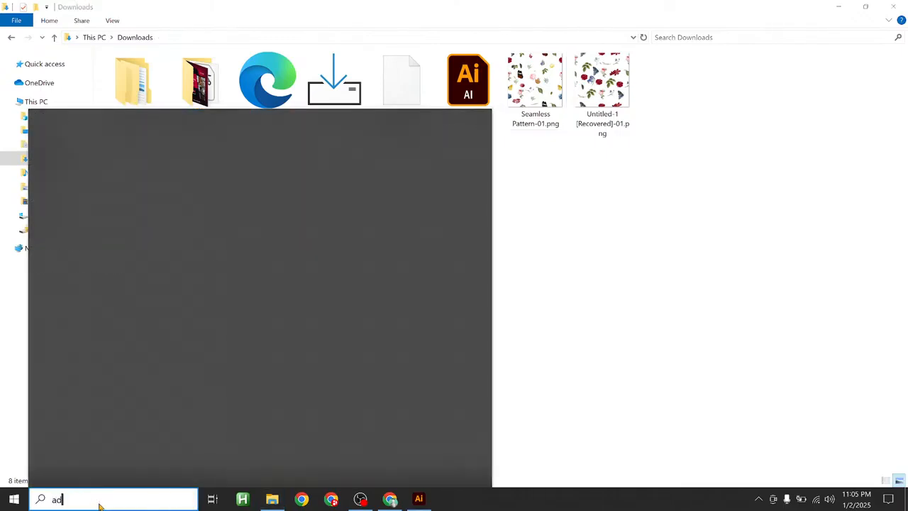
left_click(118, 178)
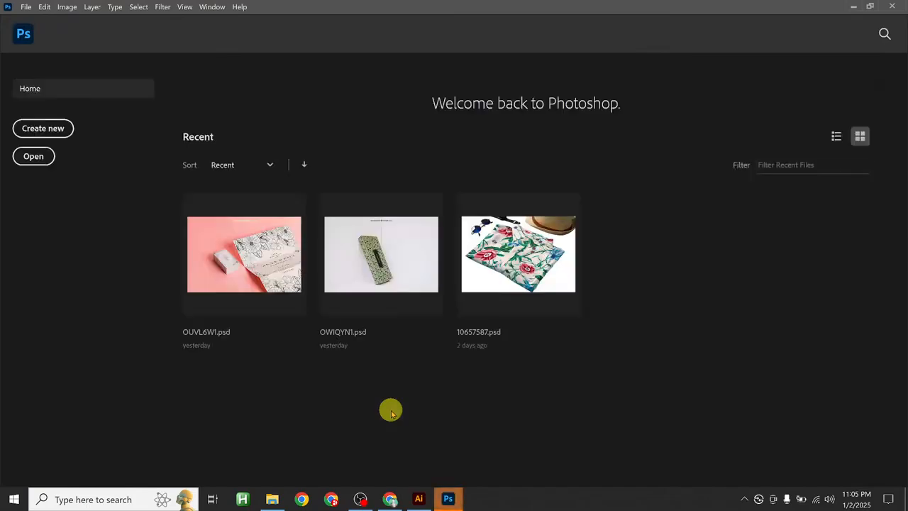
left_click(400, 259)
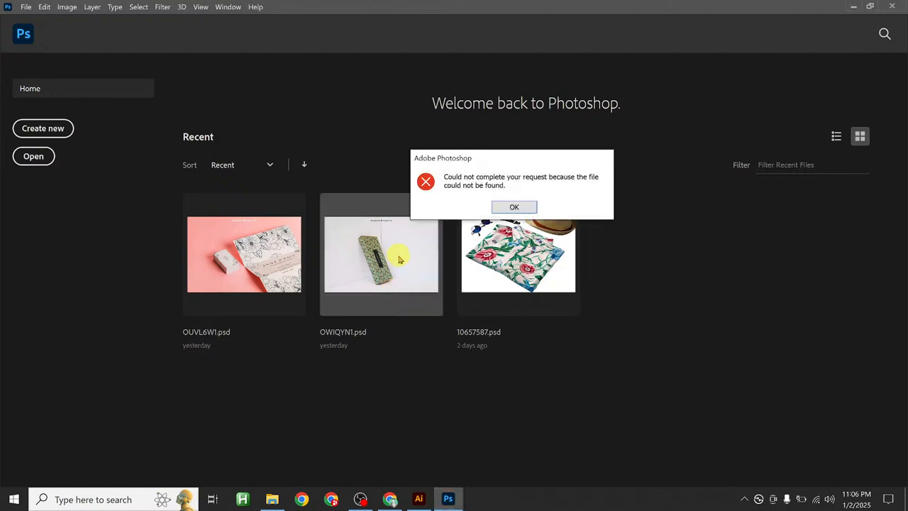
left_click(526, 209)
left_click(256, 258)
left_click(522, 205)
- Browse for a mockup file to open in the Videos, Pictures, Music, Downloads and Documents folders, including Documents' New folder and D2
left_click(25, 7)
left_click(28, 27)
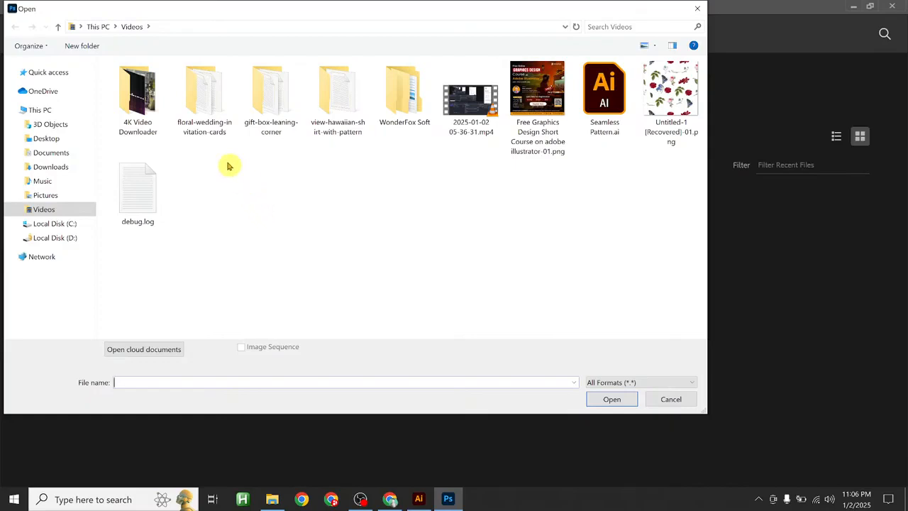
double_click(328, 105)
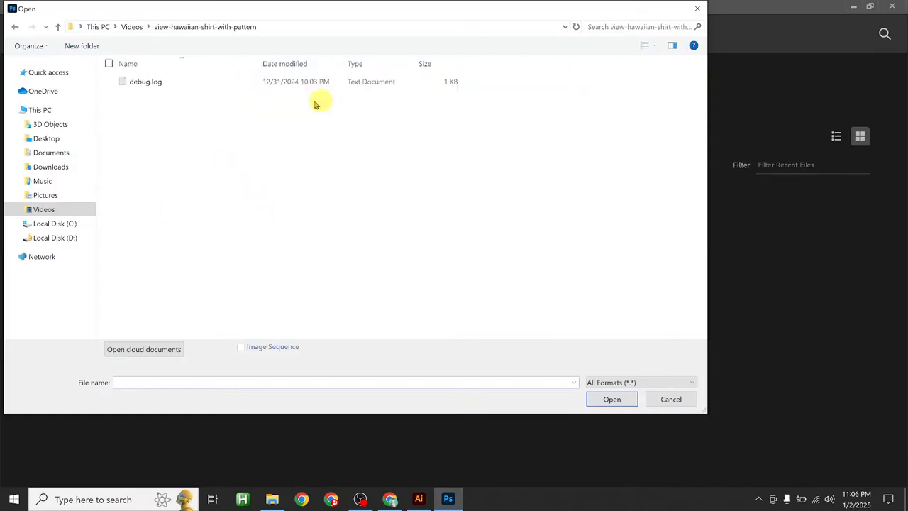
left_click(13, 28)
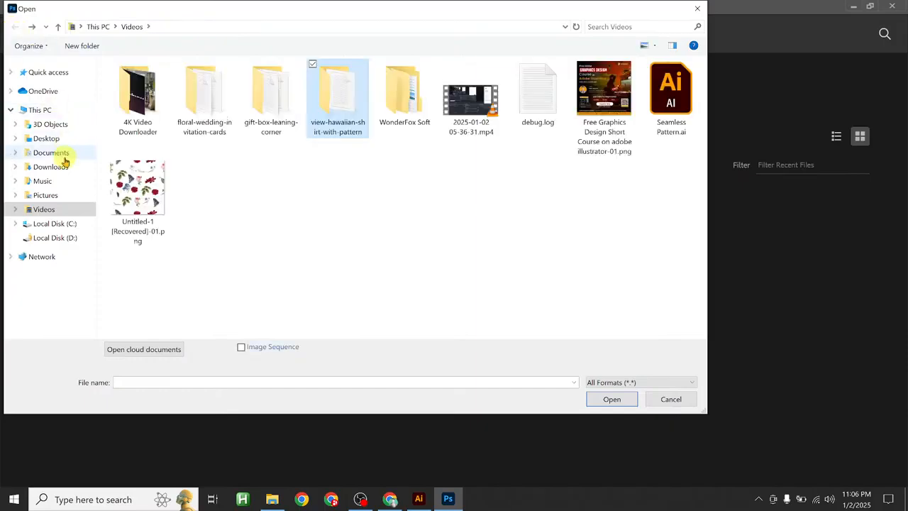
left_click(47, 195)
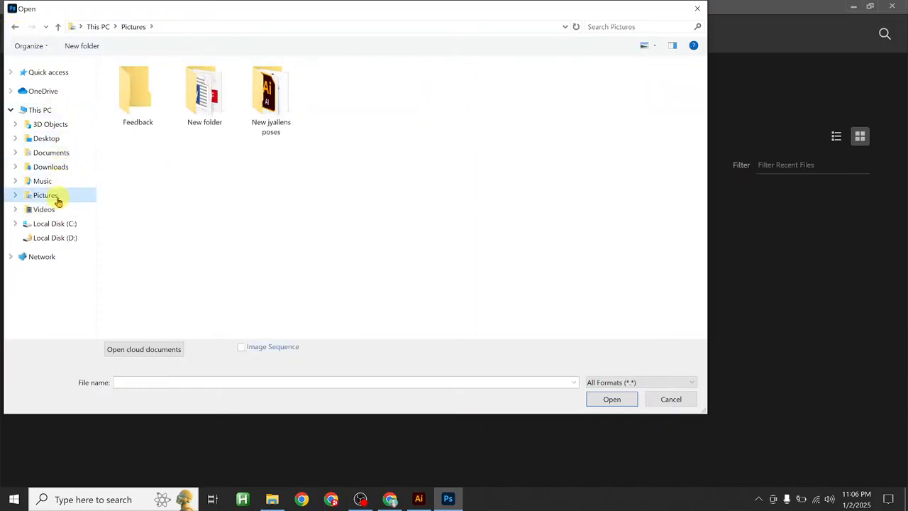
left_click(60, 183)
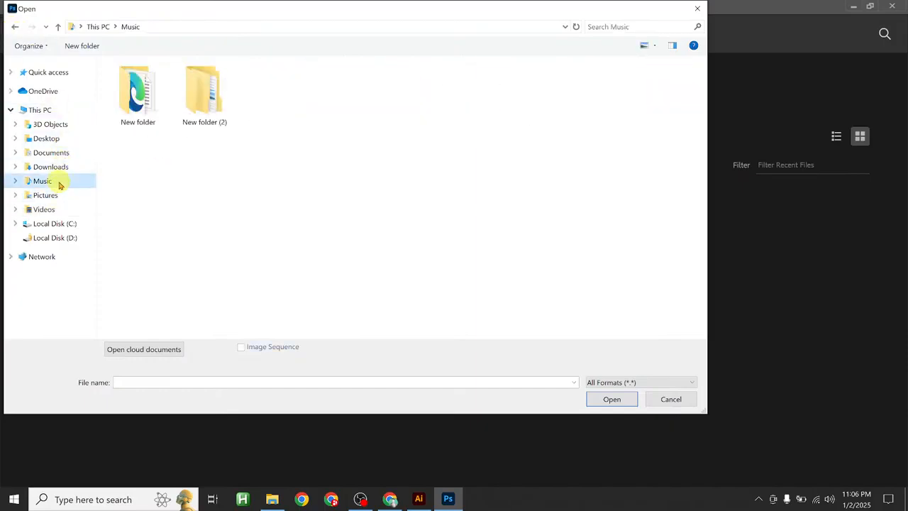
left_click(59, 167)
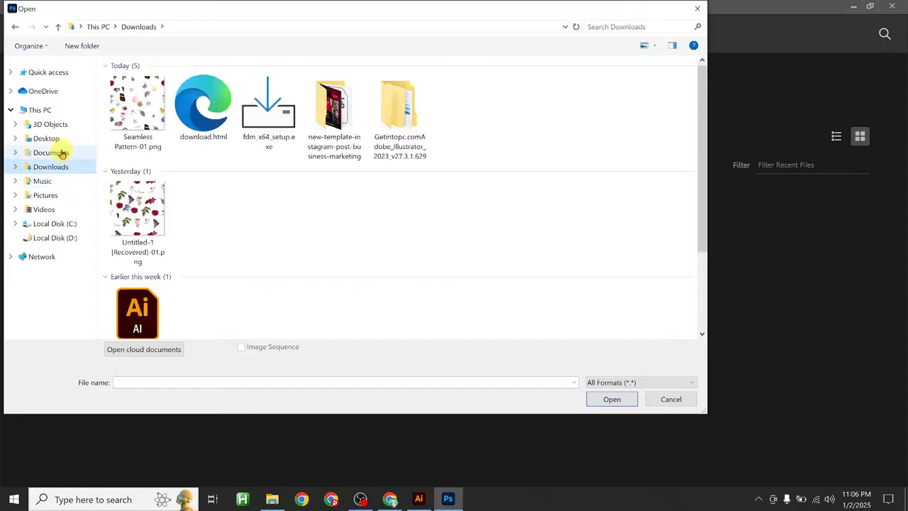
left_click(61, 153)
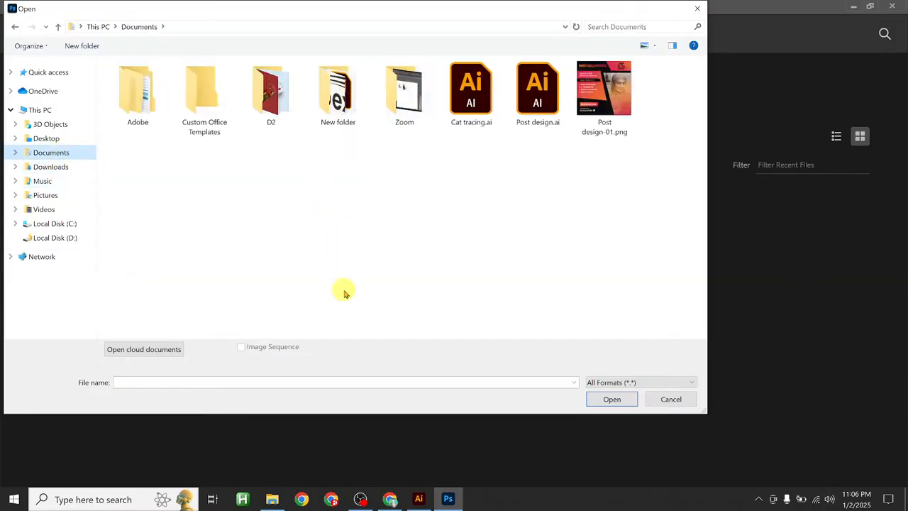
double_click(333, 117)
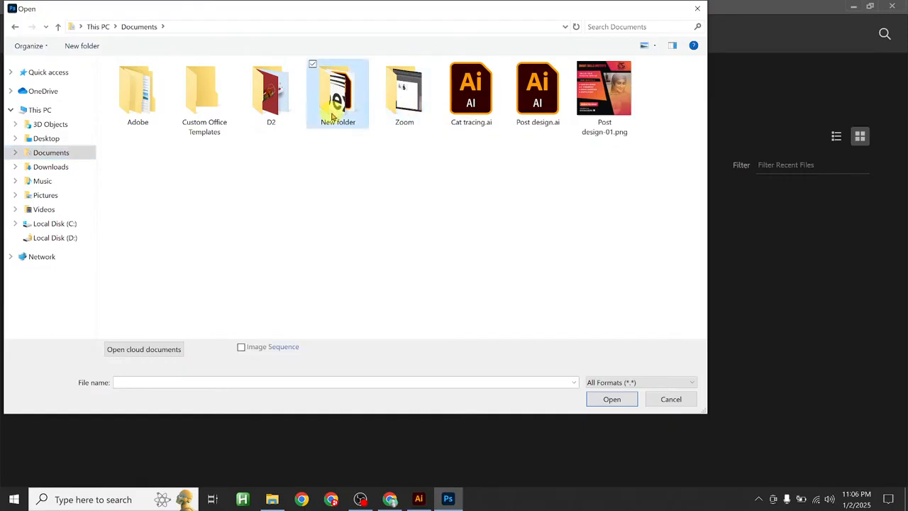
left_click(15, 26)
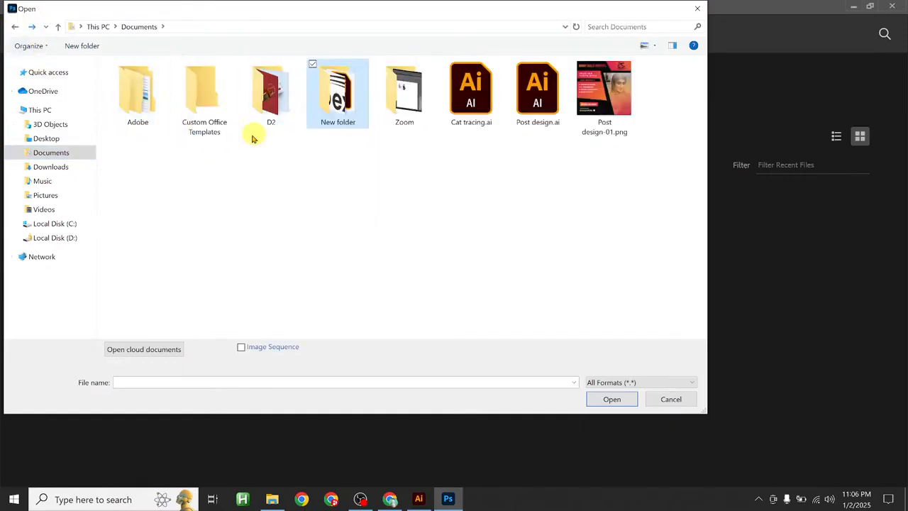
double_click(290, 120)
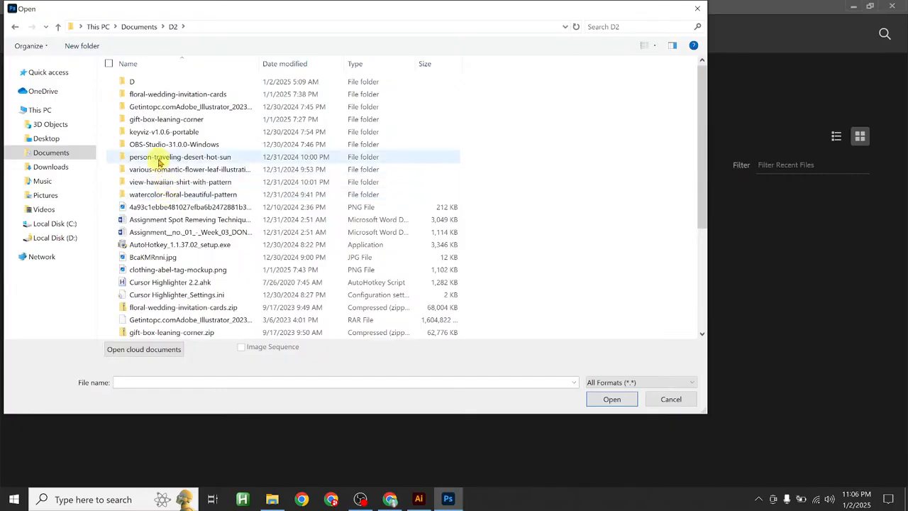
- Check the gift box, Hawaiian shirt and floral wedding invitation folders in Videos for a mockup file, and dismiss the file browser
left_click(44, 209)
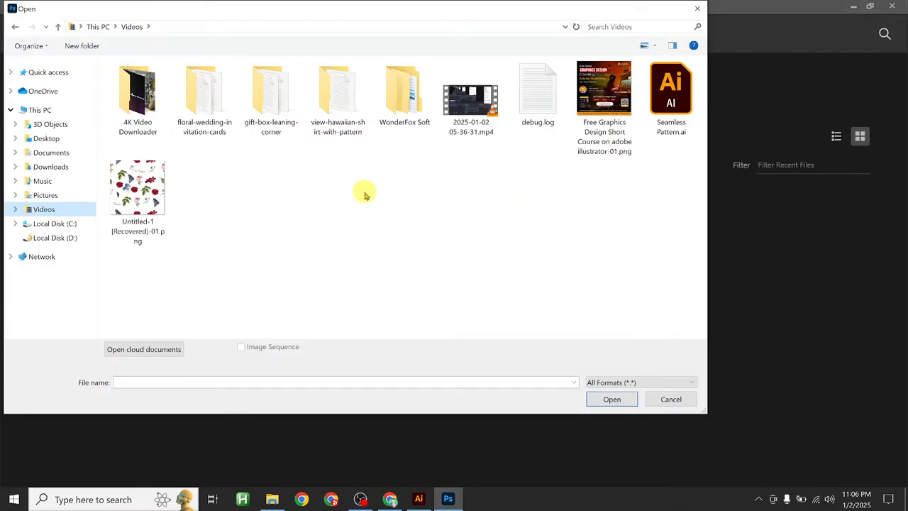
double_click(296, 102)
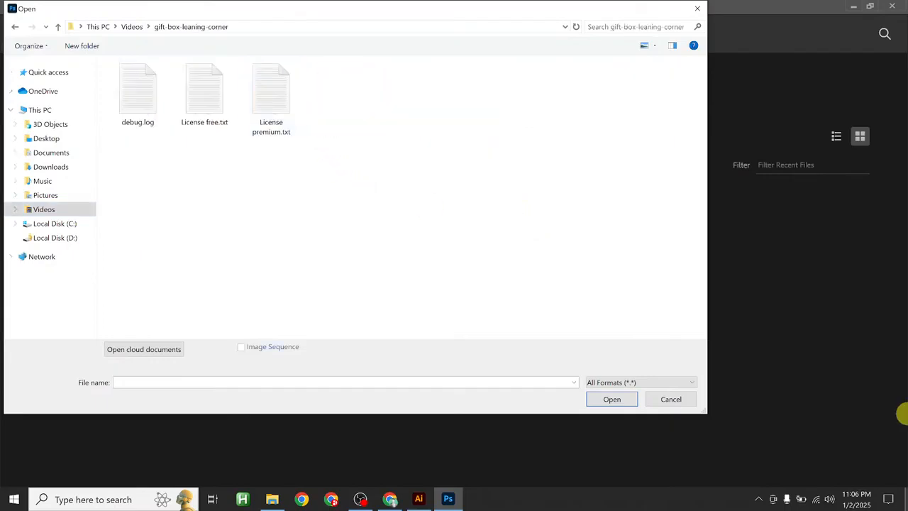
left_click(15, 26)
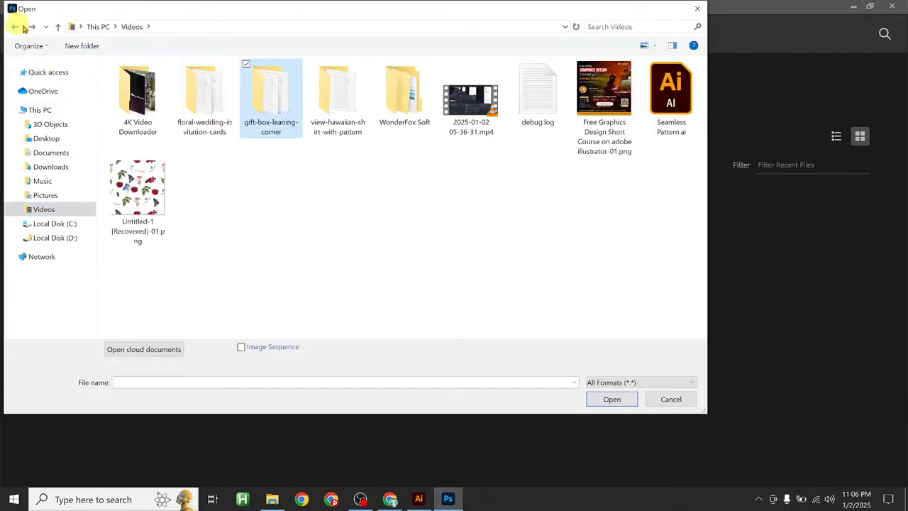
double_click(346, 108)
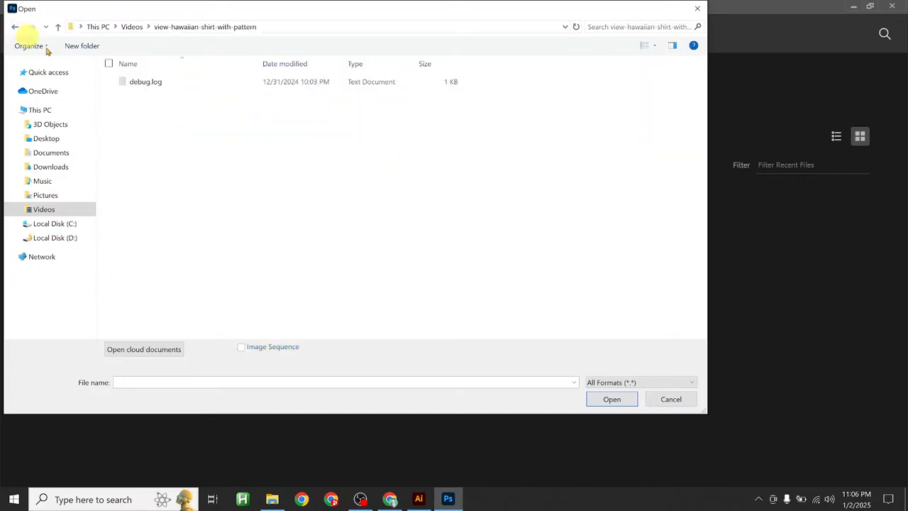
left_click(15, 26)
left_click(220, 112)
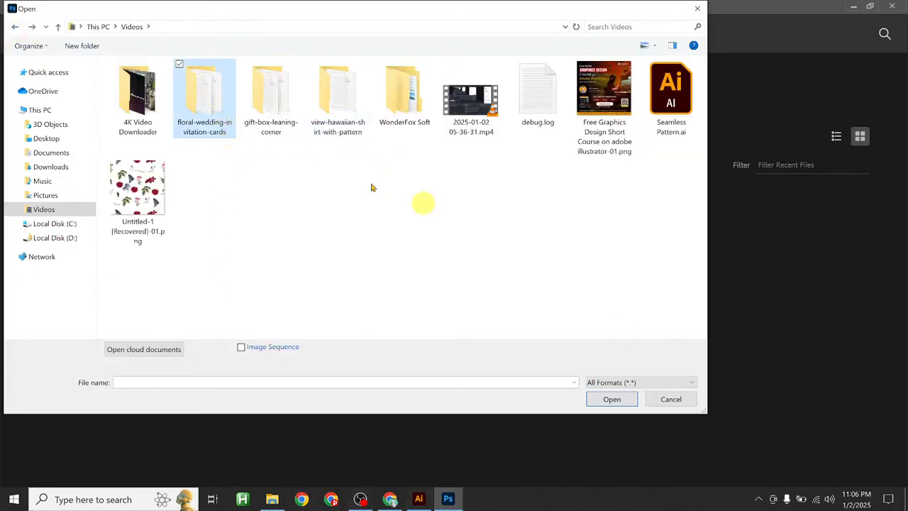
double_click(193, 102)
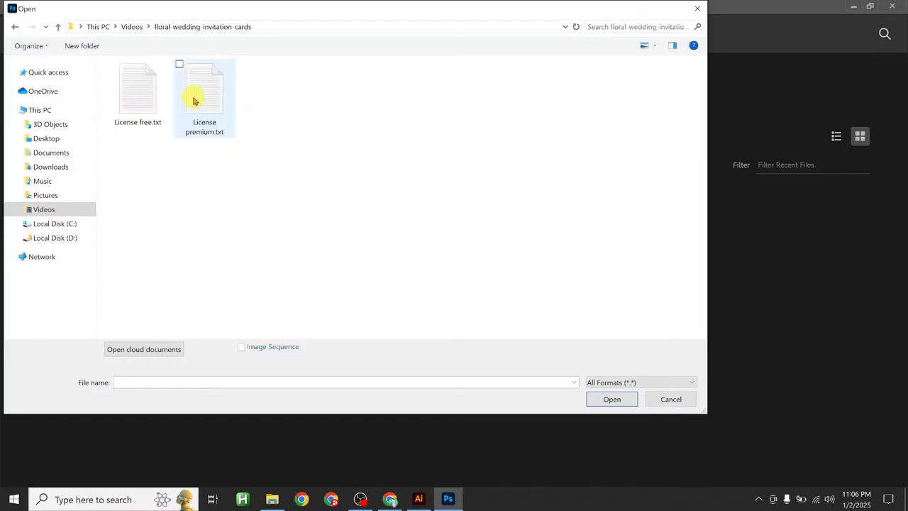
left_click(15, 27)
left_click(369, 215)
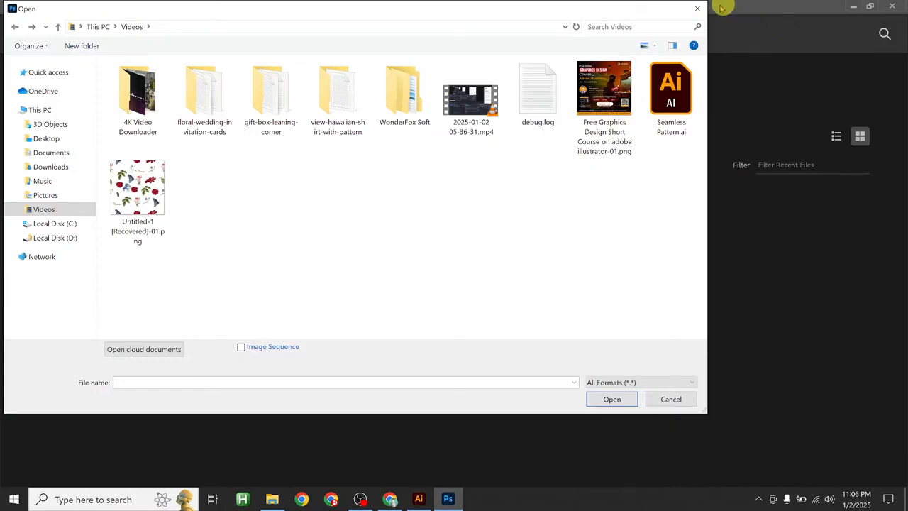
left_click(699, 9)
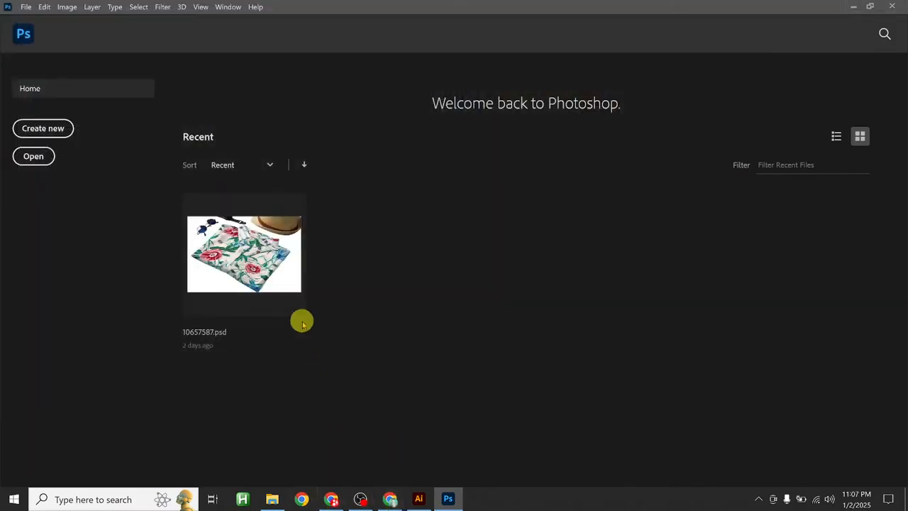
- Switch to Chrome and search Google for "online mockup"
left_click(331, 501)
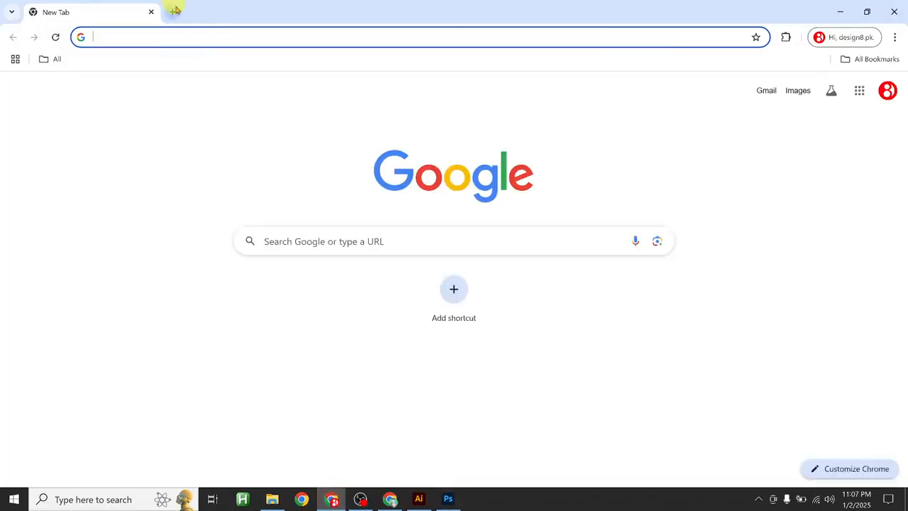
left_click(183, 36)
type("o nli ne")
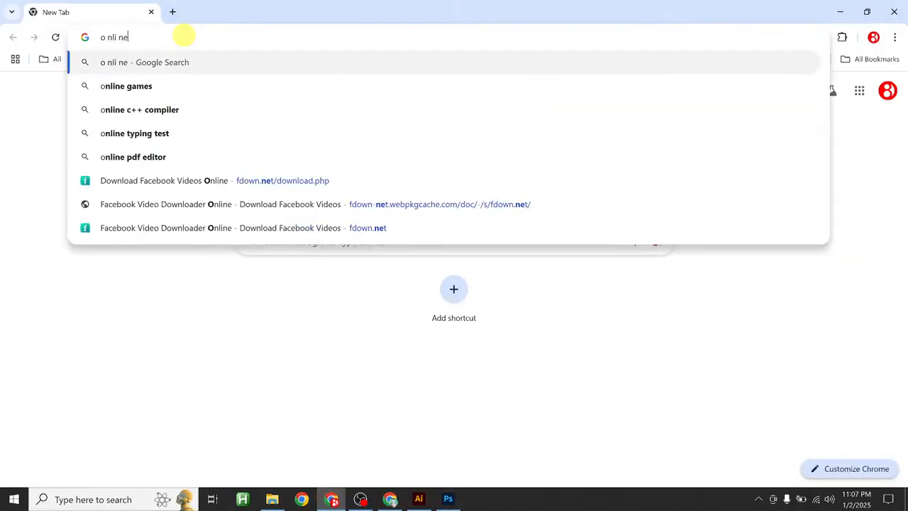
key("BackSpace")
key("BackSpace")
key("BackSpace")
key("BackSpace")
key("BackSpace")
key("BackSpace")
key("BackSpace")
key("BackSpace")
type("onl")
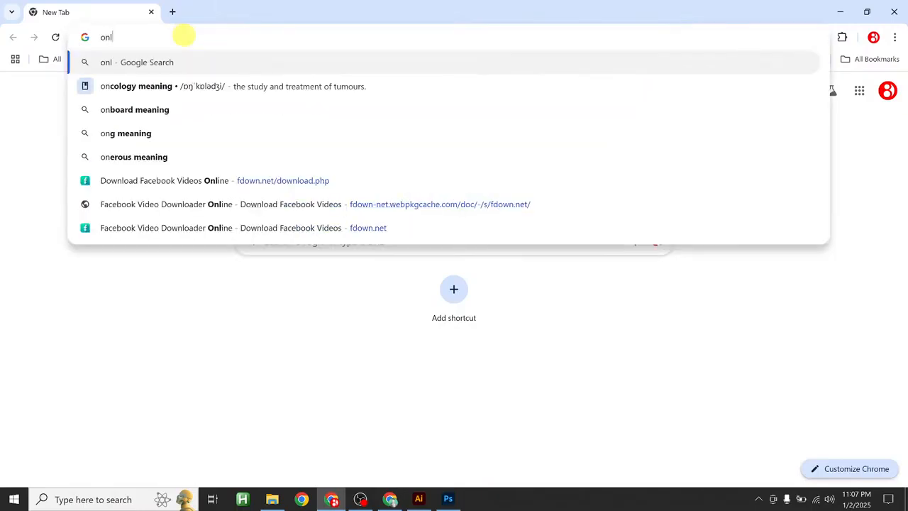
type("ine mockup")
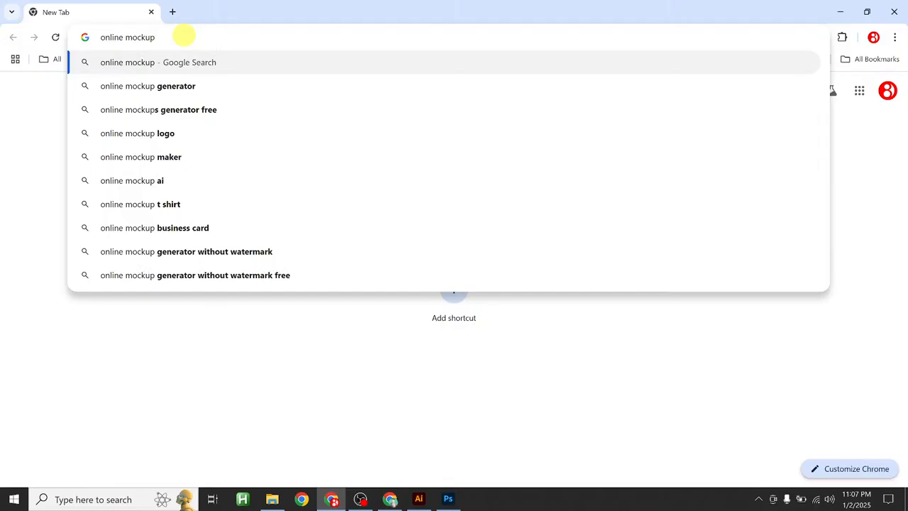
key("Return")
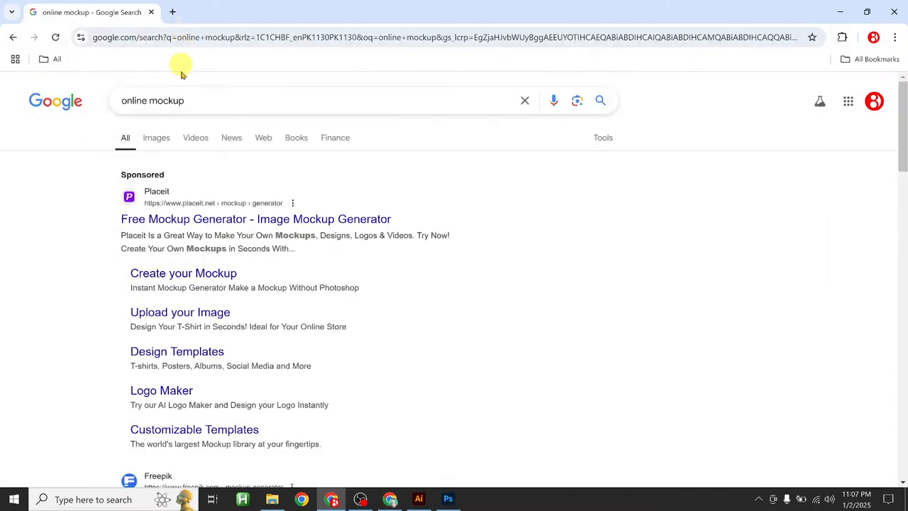
- Open the MockupBro site from the search results and look through the first page of its mockups
scroll(211, 241, "down", 5)
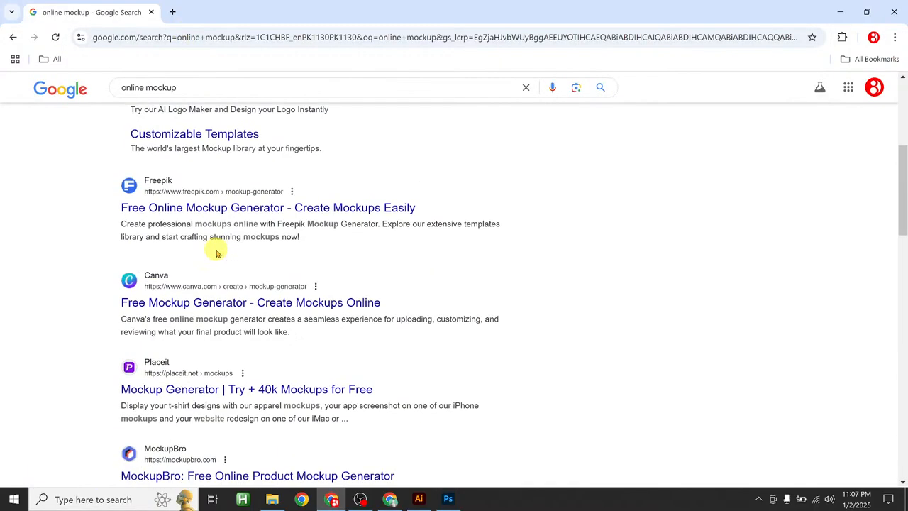
scroll(216, 254, "down", 1)
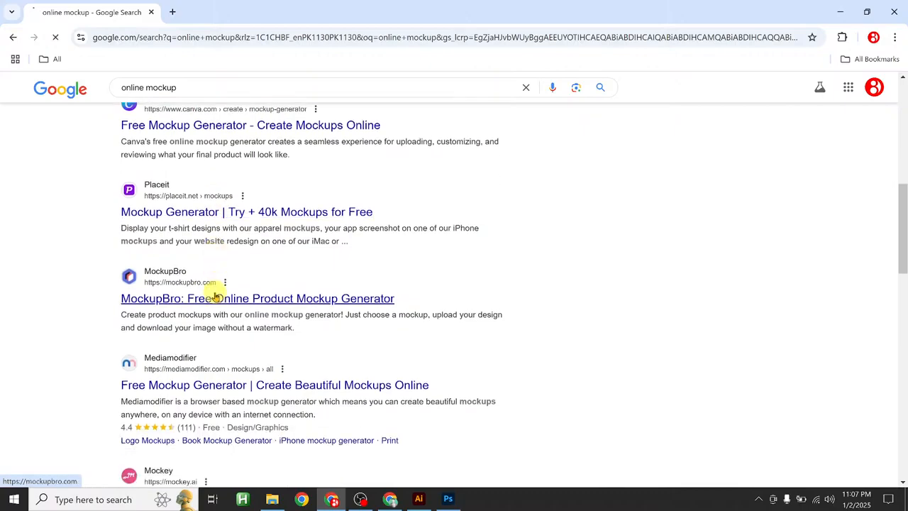
scroll(301, 257, "down", 3)
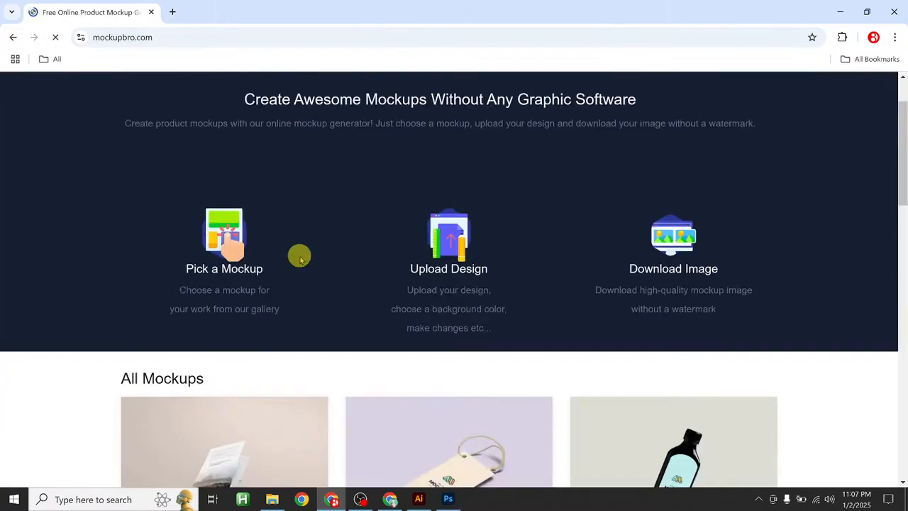
scroll(301, 257, "down", 2)
scroll(495, 310, "down", 3)
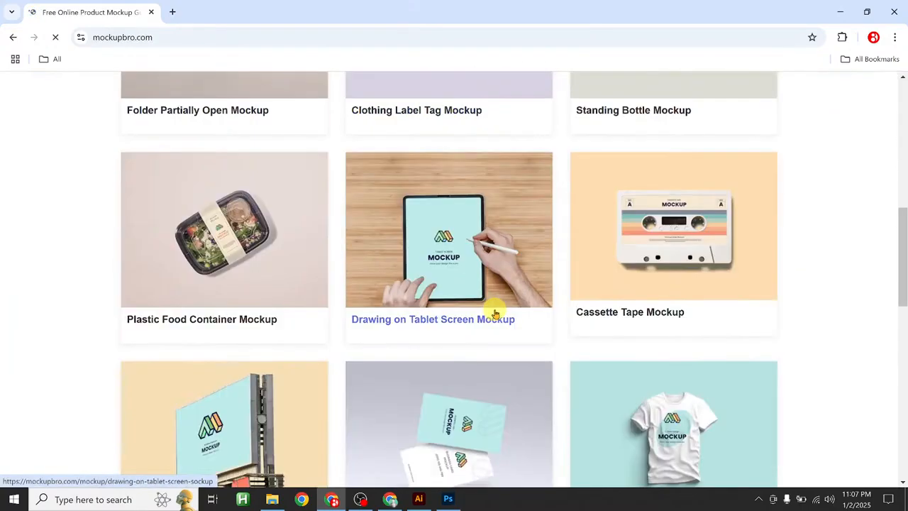
scroll(499, 312, "down", 5)
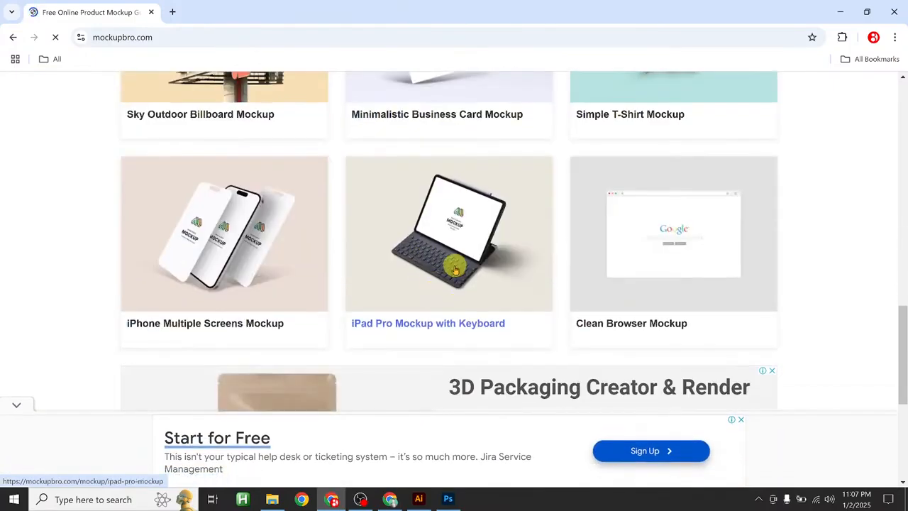
scroll(459, 263, "down", 2)
scroll(454, 270, "down", 2)
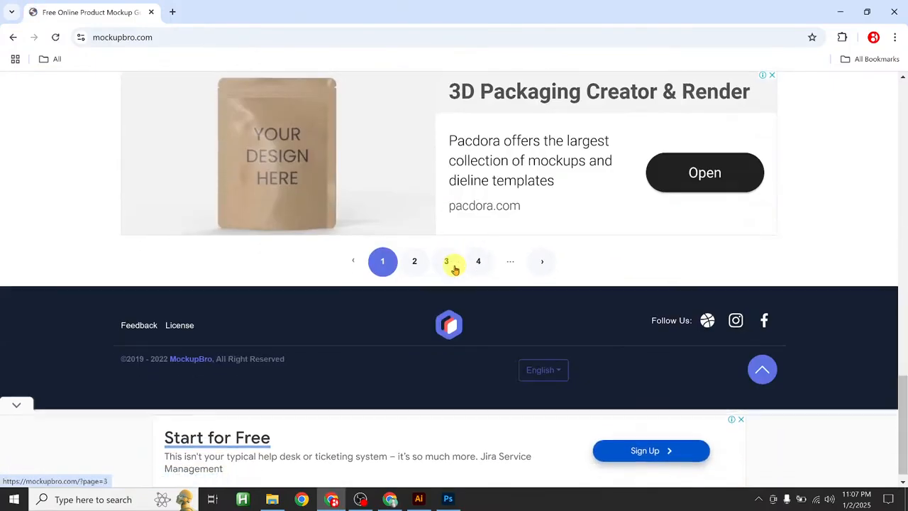
- Go to page 2 of the mockup gallery, dismiss the advertisement and look through the mockups there
left_click(415, 262)
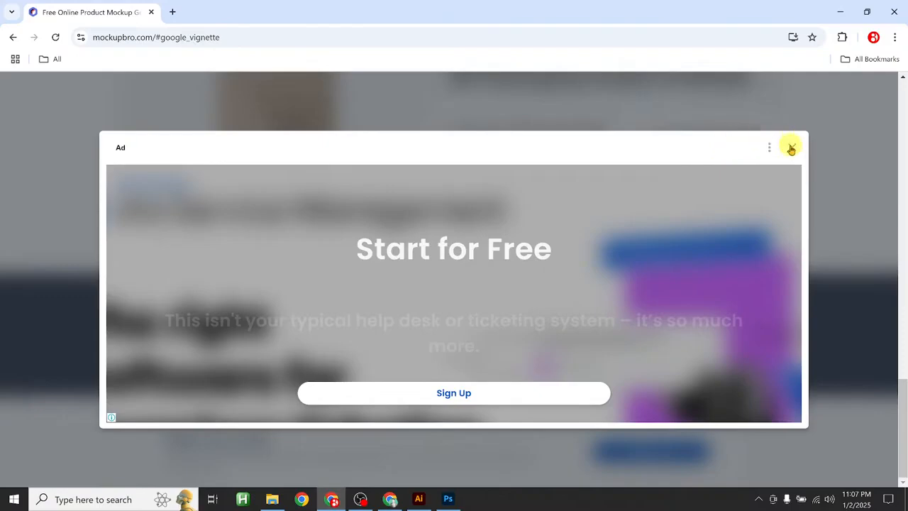
left_click(791, 147)
scroll(379, 260, "down", 8)
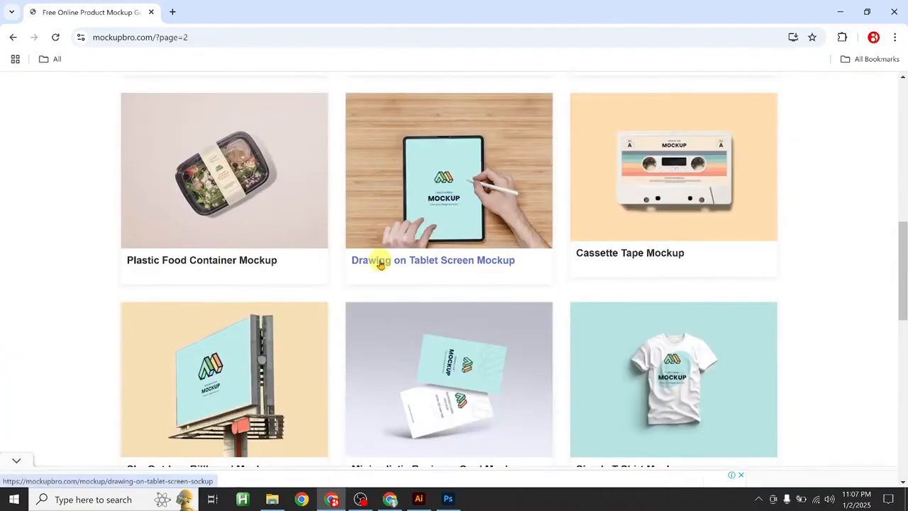
scroll(380, 262, "down", 10)
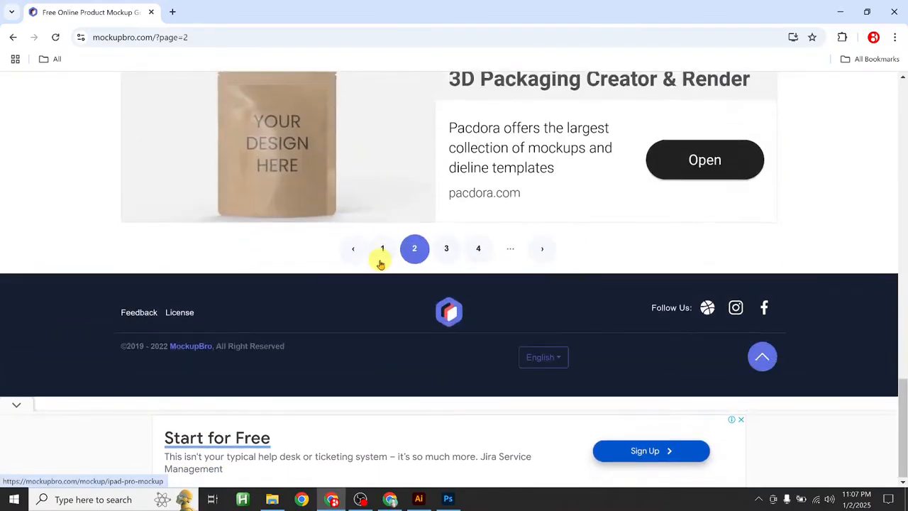
- Go to page 3 of the mockup gallery and open the Closed Pizza Box mockup
left_click(447, 250)
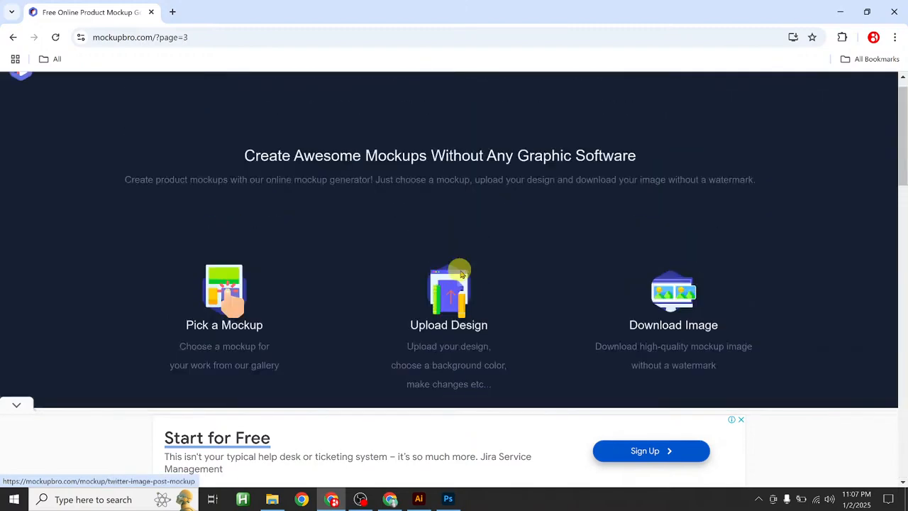
scroll(458, 273, "down", 6)
scroll(459, 281, "down", 2)
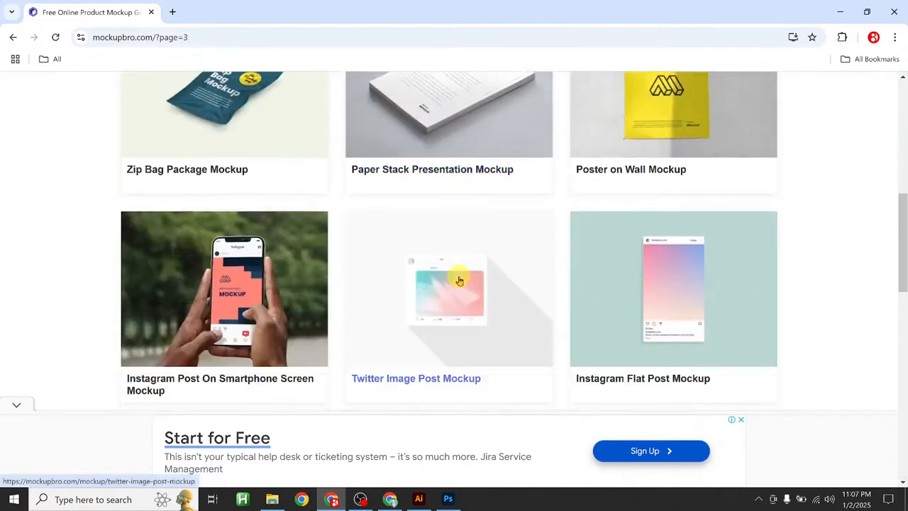
scroll(460, 280, "down", 10)
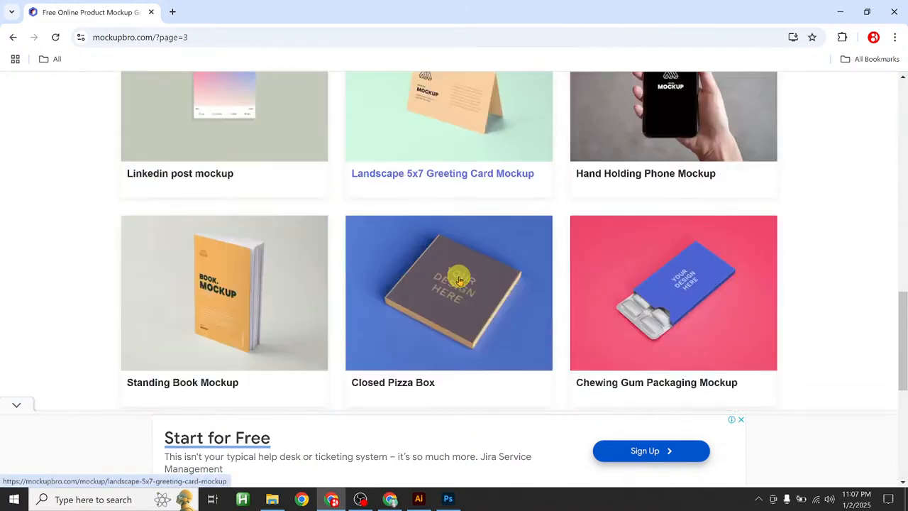
scroll(459, 280, "up", 1)
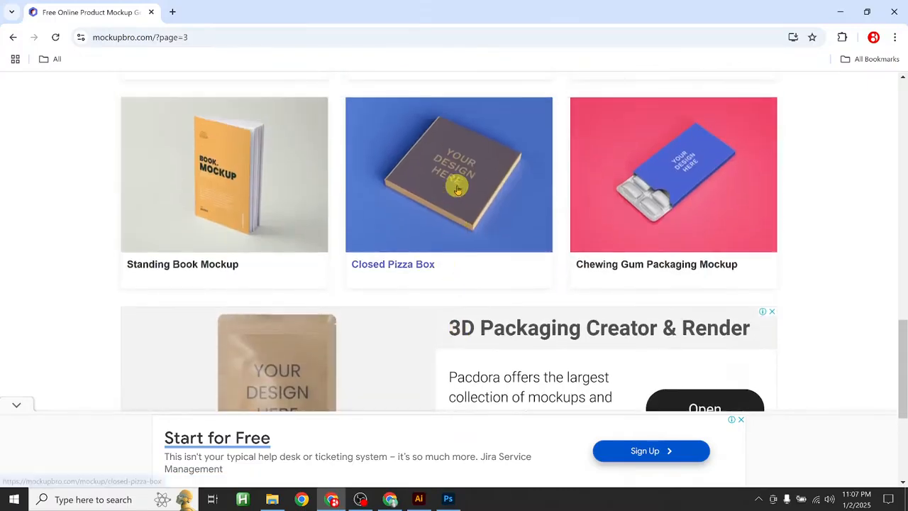
scroll(462, 187, "down", 2)
scroll(459, 191, "up", 3)
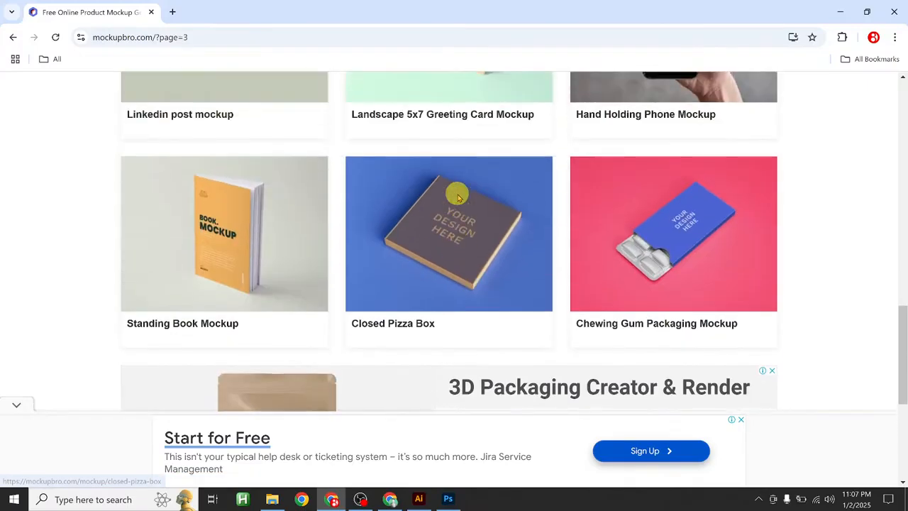
left_click(457, 240)
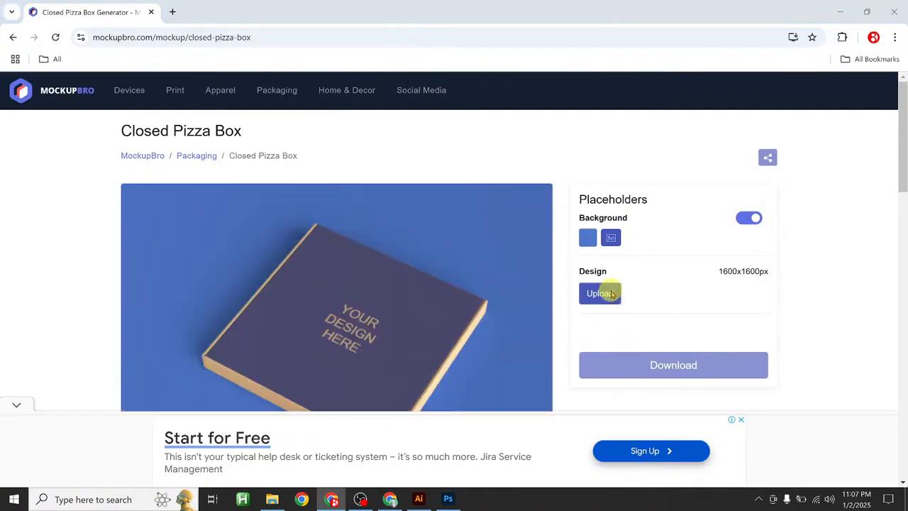
- Upload Untitled-1 [Recovered]-01.png from Videos as the pizza box design and save its crop at full size
left_click(612, 294)
left_click(542, 106)
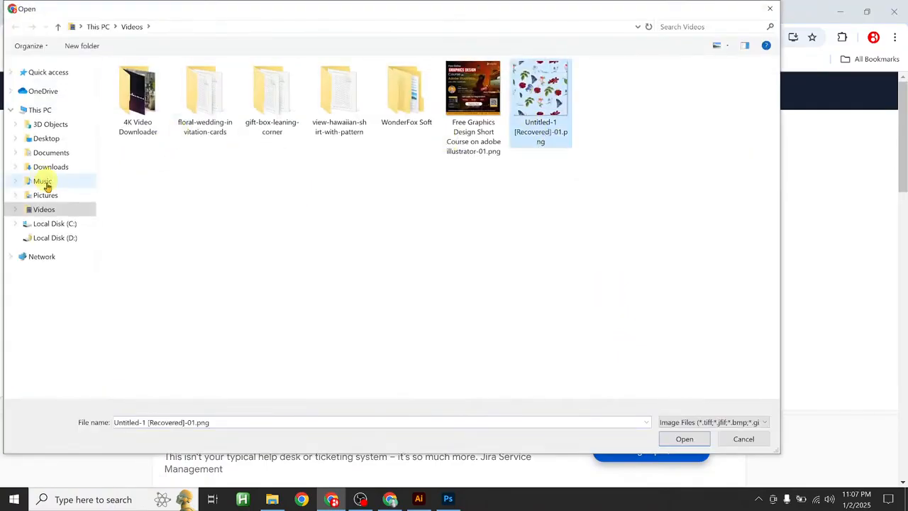
left_click(685, 438)
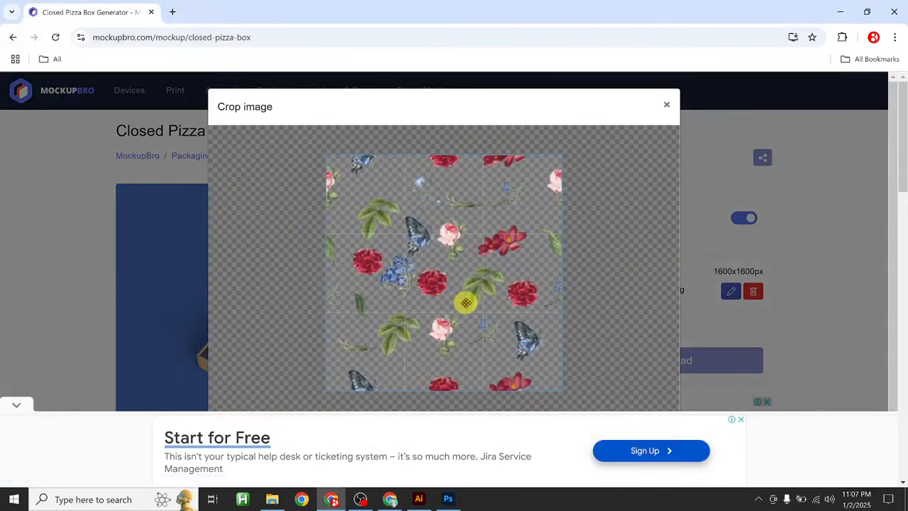
left_click(17, 406)
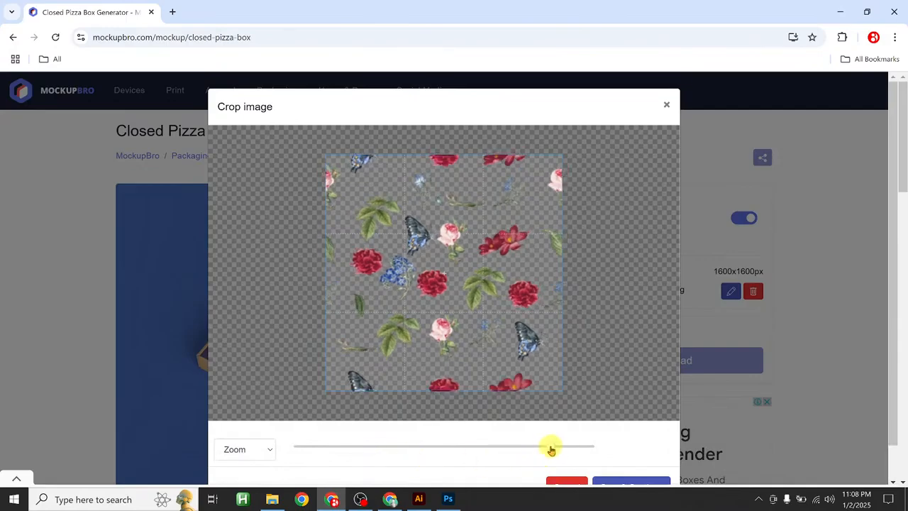
left_click(614, 454)
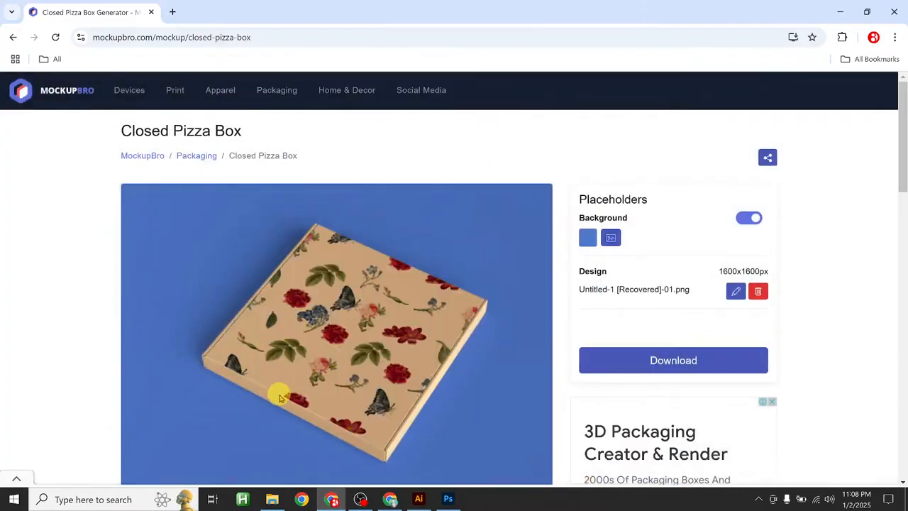
- Check the stream in OBS and its live chat in YouTube Studio, and return to the pizza box mockup
left_click(362, 499)
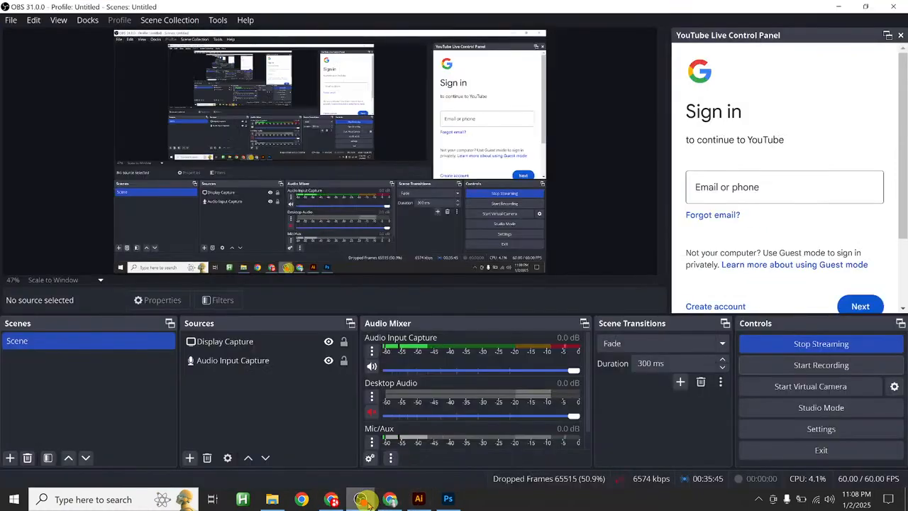
left_click(390, 498)
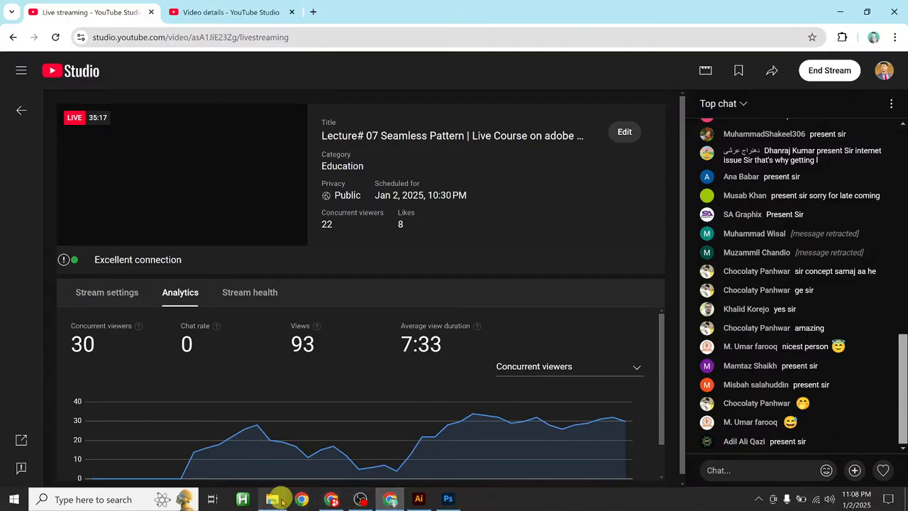
left_click(337, 500)
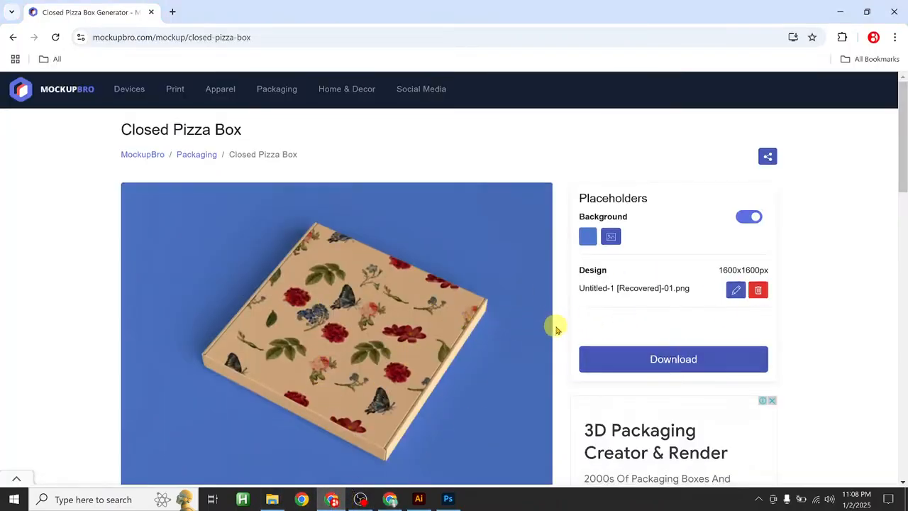
- Open the Shopping Bag in Perspective mockup from the similar free mockups
scroll(555, 328, "down", 5)
scroll(558, 330, "down", 3)
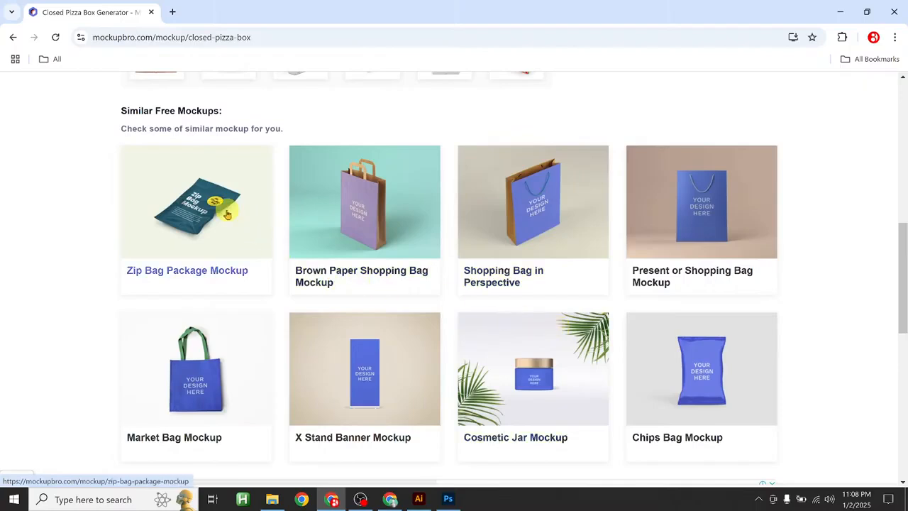
scroll(622, 367, "down", 2)
scroll(631, 351, "up", 1)
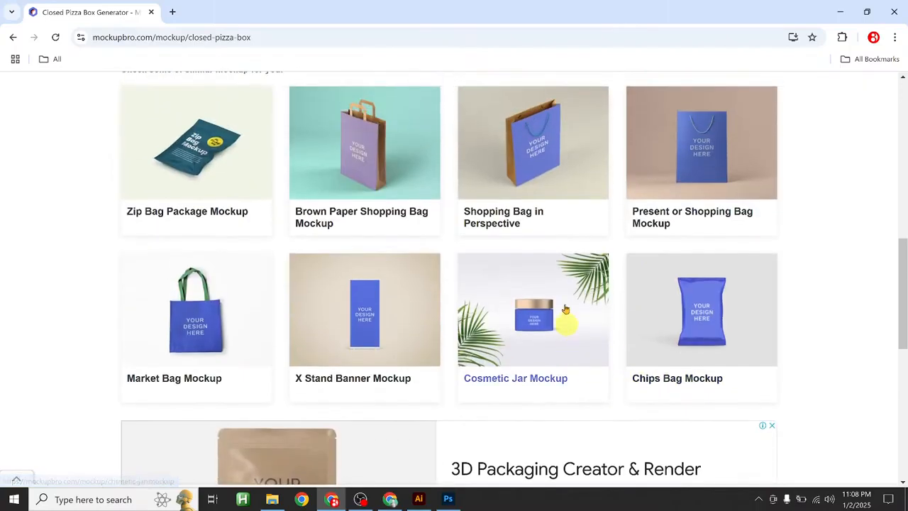
left_click(554, 153)
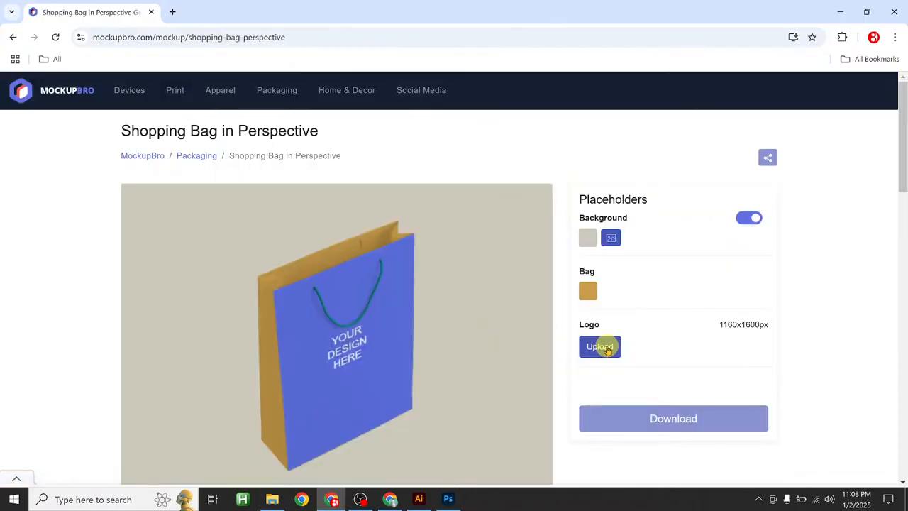
- Upload Untitled-1 [Recovered]-01.png as the shopping bag's logo, zoom it out slightly in the crop and save it
left_click(600, 346)
left_click(539, 92)
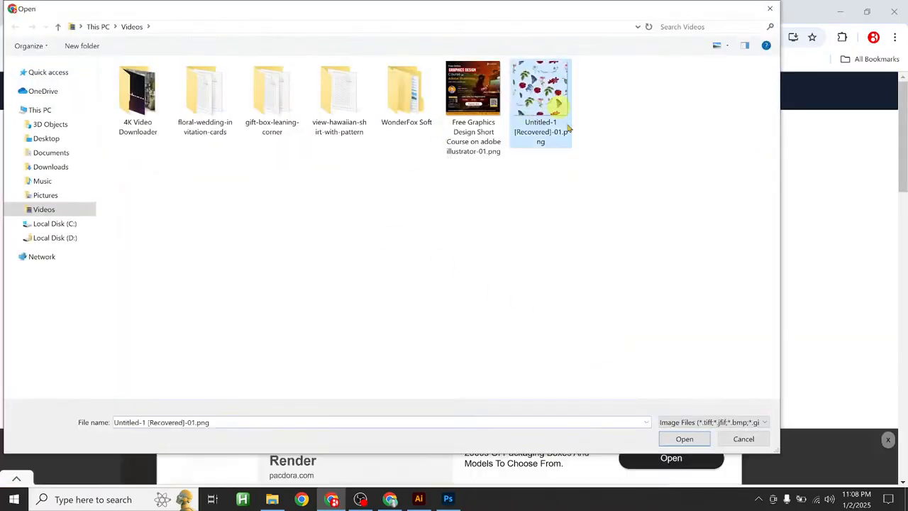
left_click(678, 440)
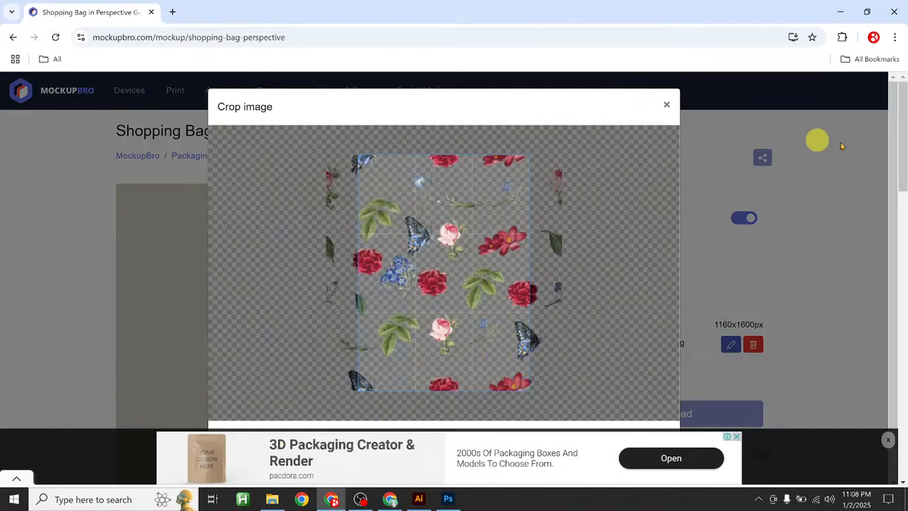
left_click_drag(902, 135, 892, 166)
mouse_move(555, 415)
left_mouse_down()
mouse_move(533, 411)
mouse_move(542, 412)
left_mouse_up()
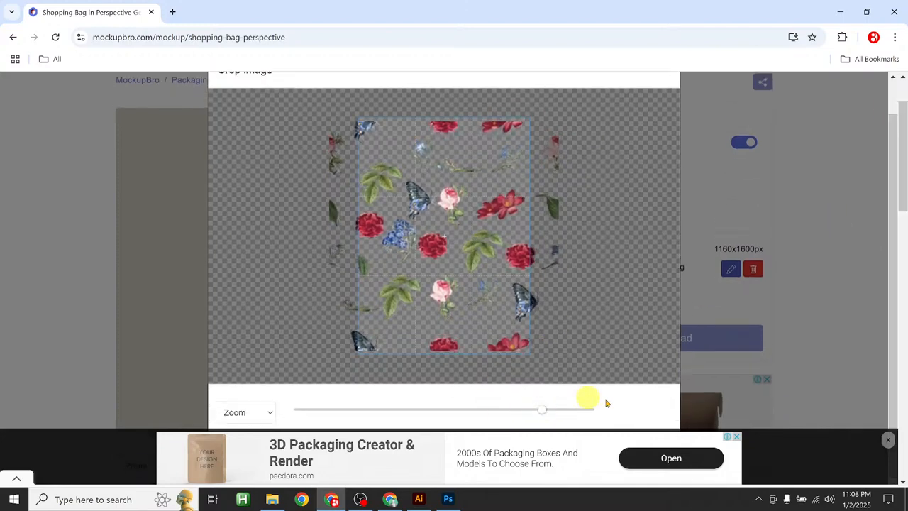
left_click(888, 440)
left_click(632, 451)
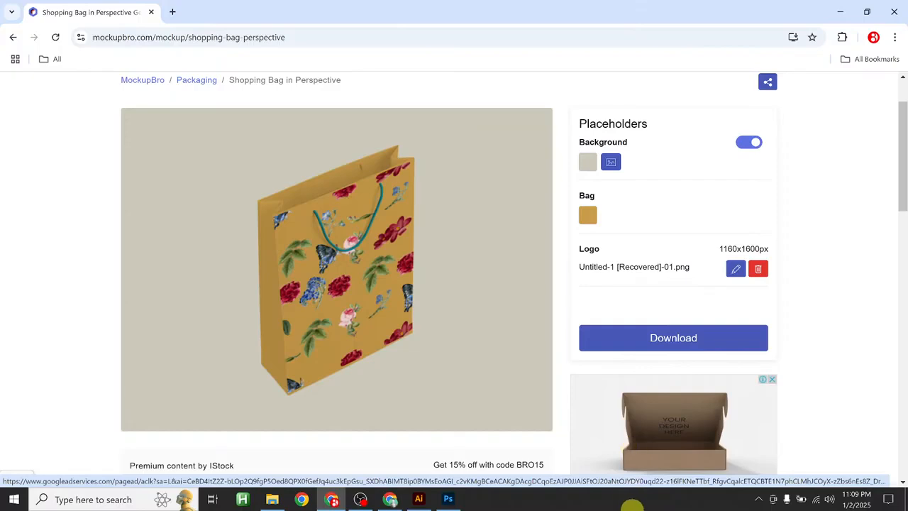
- Check the live chat in YouTube Studio, and look through the similar mockups listed below the shopping bag
left_click(390, 500)
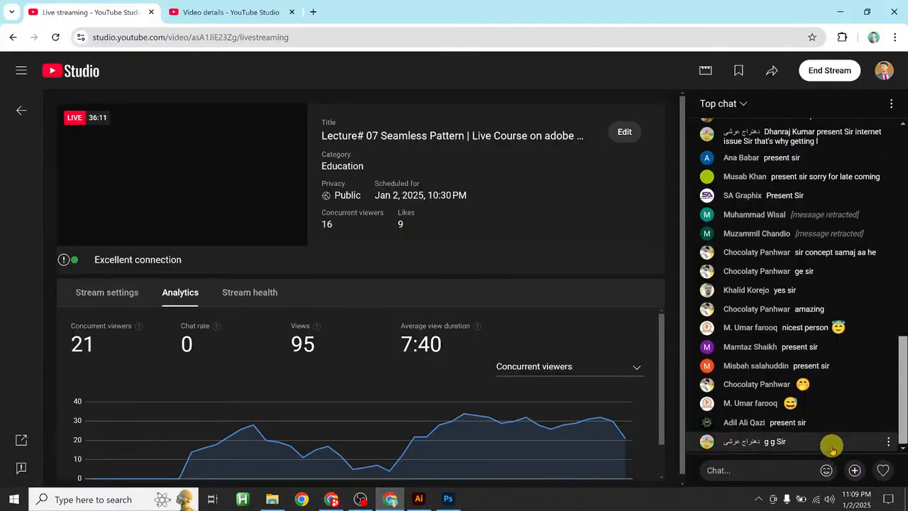
left_click(333, 500)
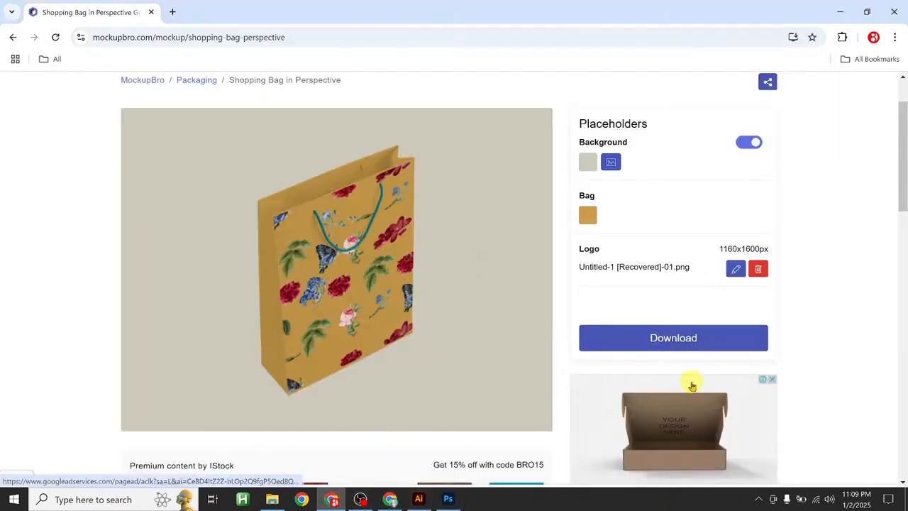
scroll(689, 385, "down", 3)
scroll(675, 343, "down", 4)
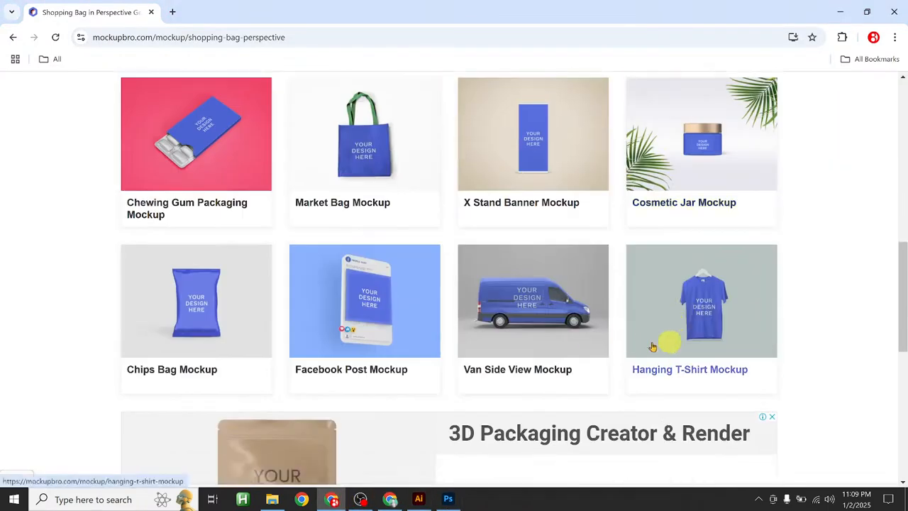
scroll(468, 334, "down", 5)
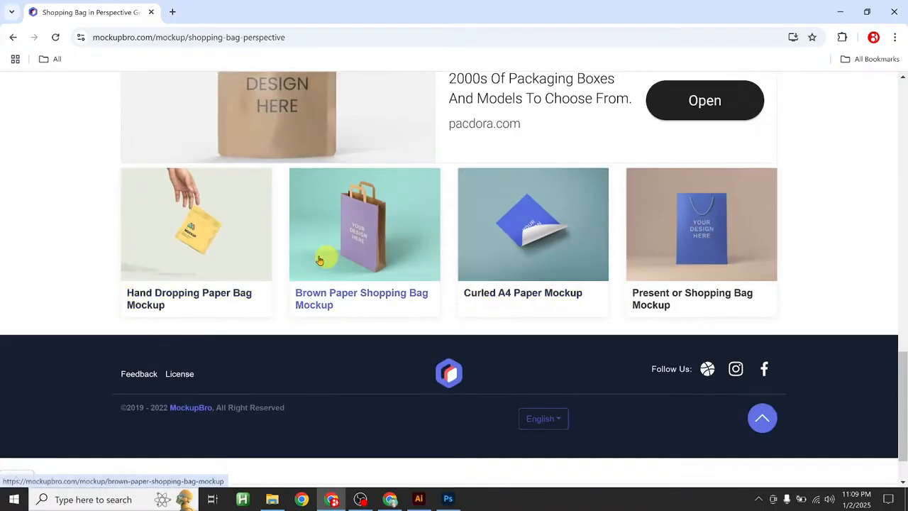
scroll(532, 266, "up", 9)
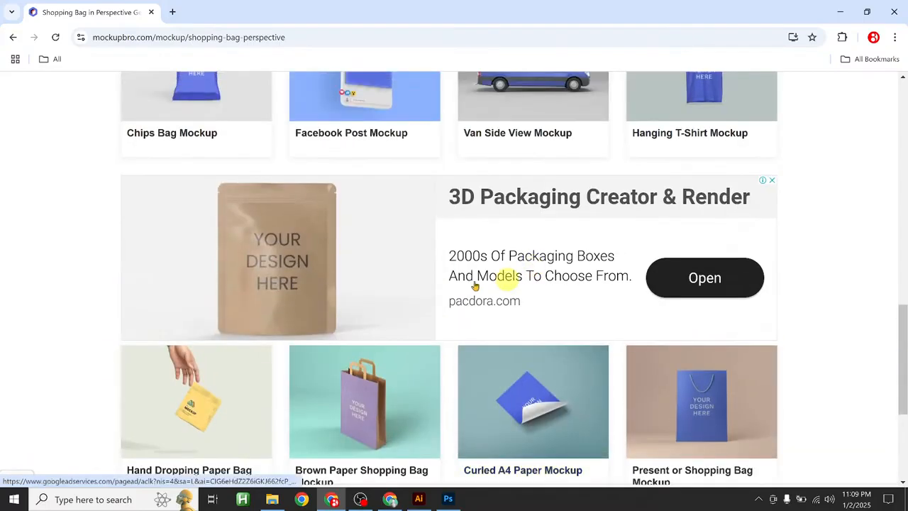
scroll(330, 290, "up", 4)
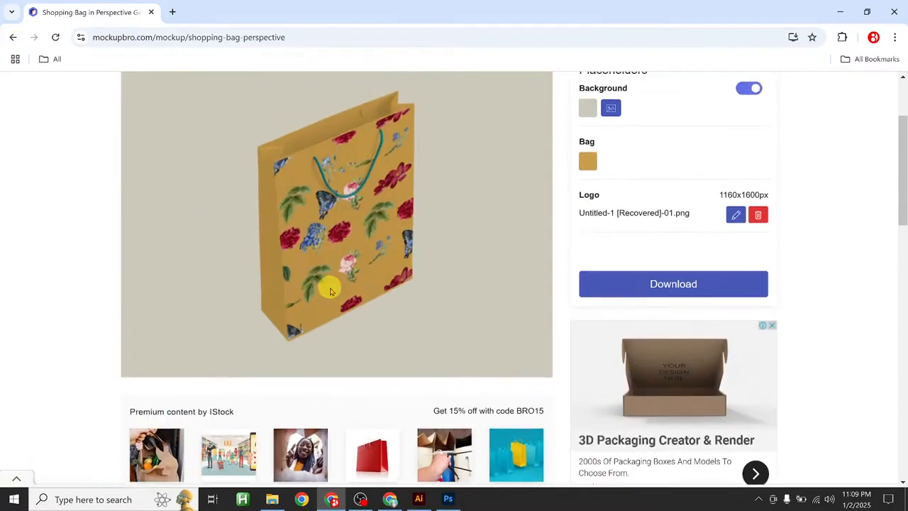
- Open the Zip Bag Package Mockup from the pizza box page's similar mockups and apply Untitled-1 [Recovered]-01.png as its design with the default crop
key("alt+Left")
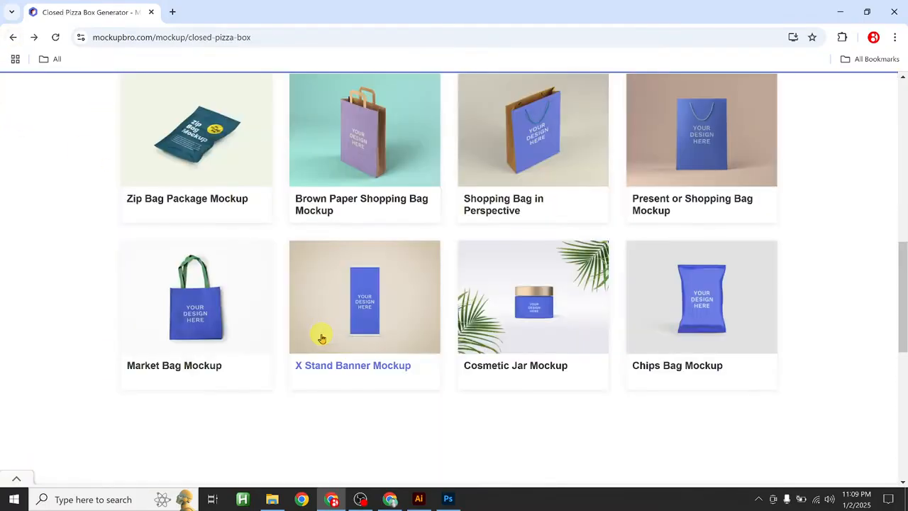
scroll(320, 335, "down", 1)
scroll(224, 243, "up", 2)
left_click(205, 192)
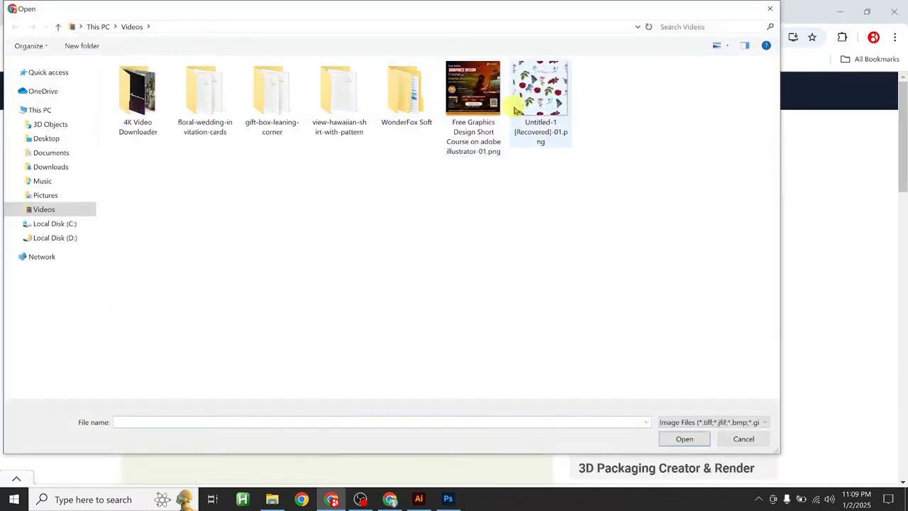
left_click(540, 100)
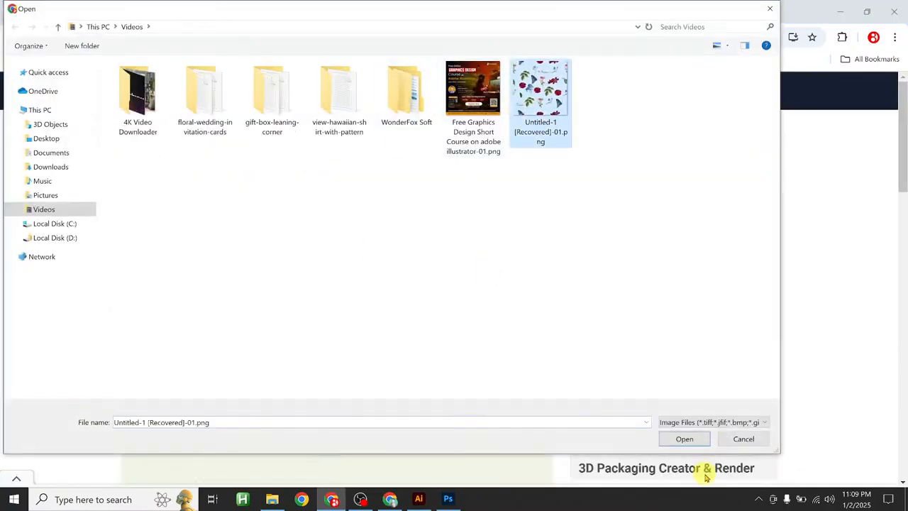
left_click(685, 440)
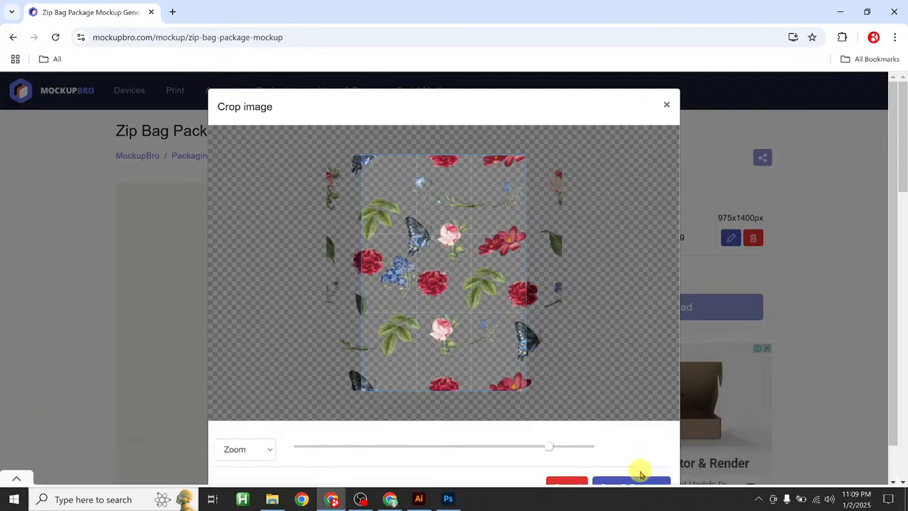
left_click(637, 477)
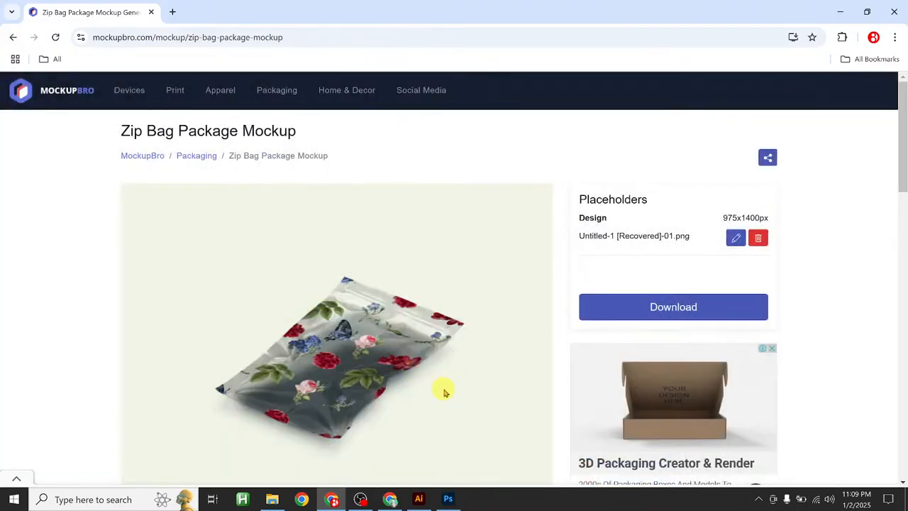
- Open the Present or Shopping Bag Mockup from the similar mockups and apply Untitled-1 [Recovered]-01.png as its design with the default crop
scroll(444, 392, "down", 7)
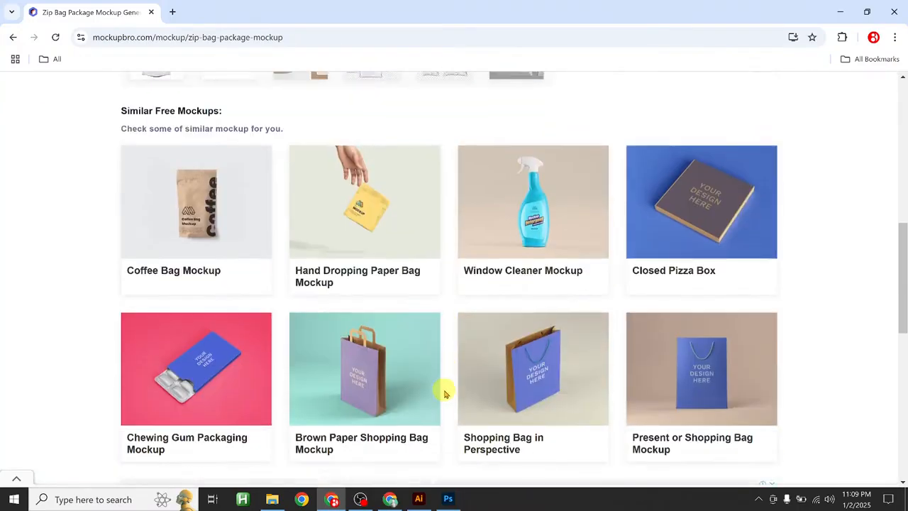
scroll(444, 393, "down", 2)
scroll(445, 393, "down", 2)
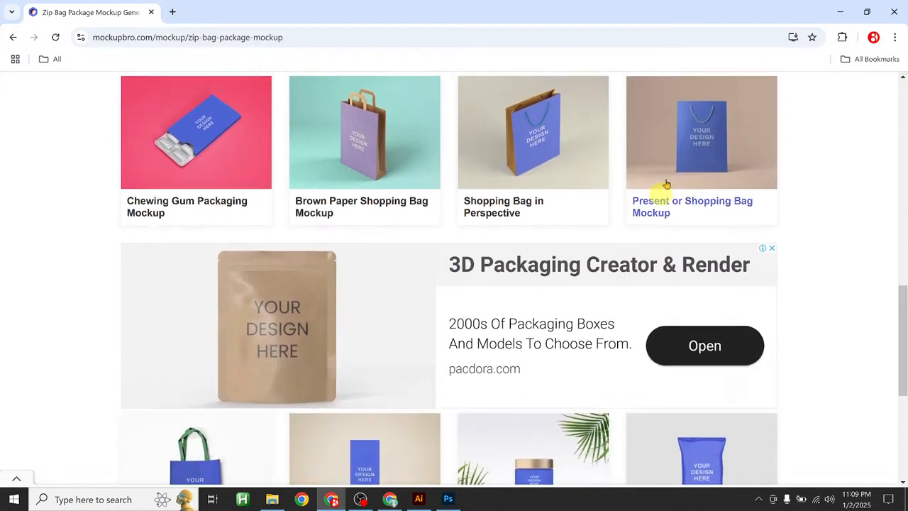
left_click(677, 133)
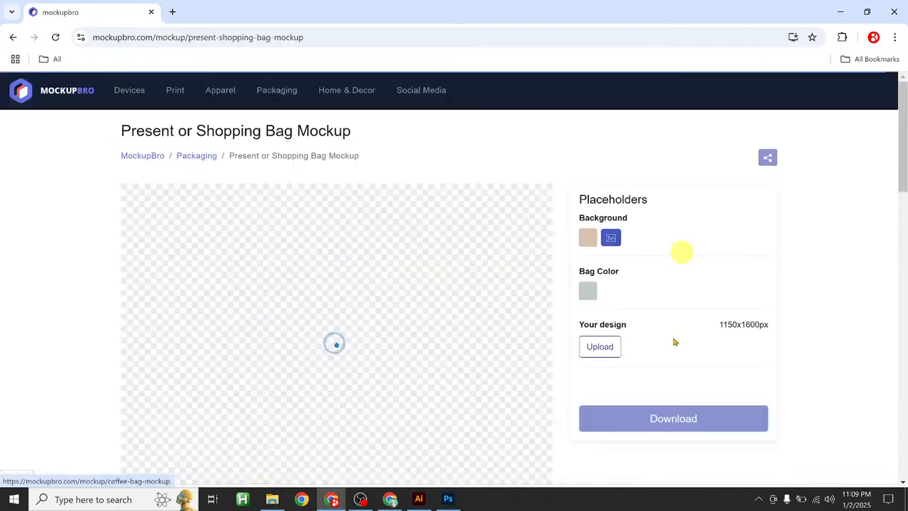
left_click(600, 348)
left_click(541, 100)
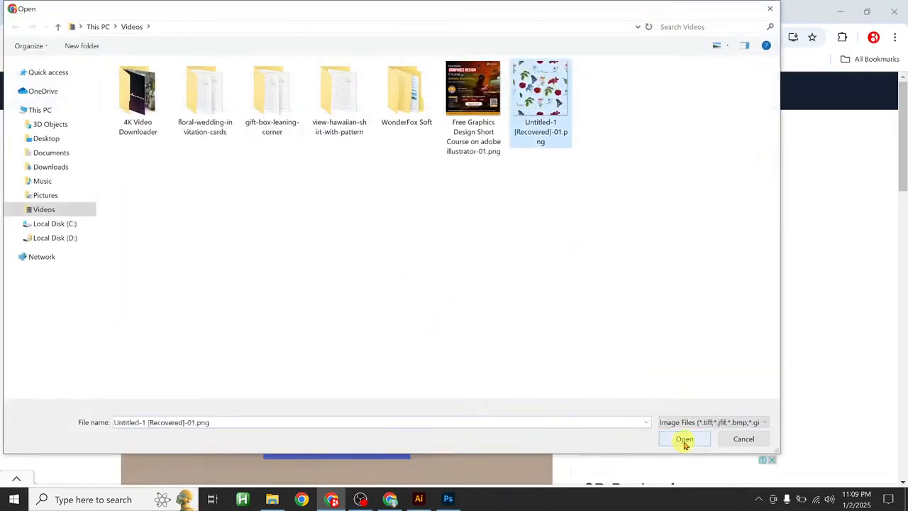
left_click(684, 440)
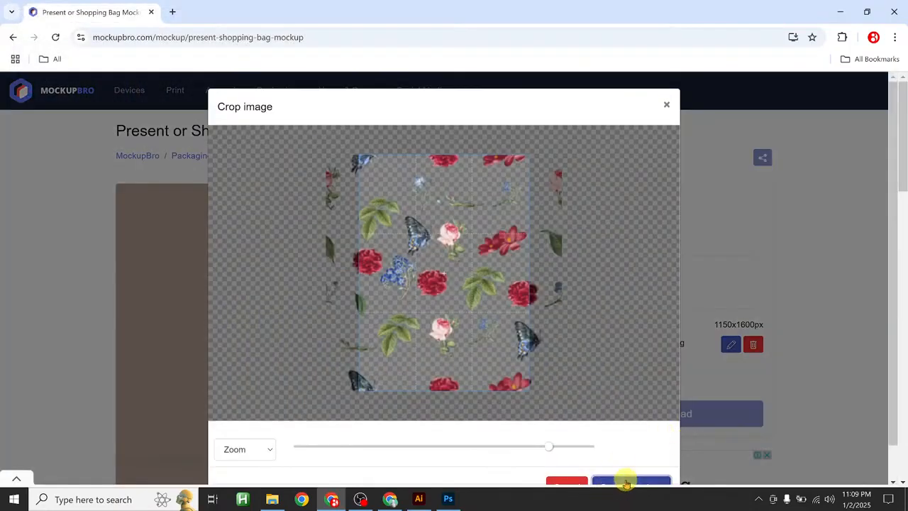
left_click(627, 484)
- Open the Coffee Bag Mockup from the similar mockups and apply Untitled-1 [Recovered]-01.png as its design with the default crop
scroll(469, 425, "down", 8)
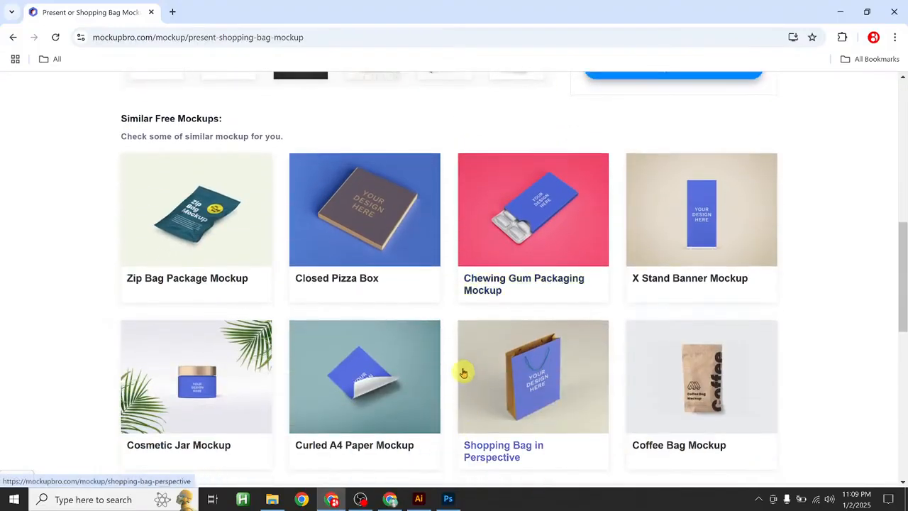
scroll(568, 411, "down", 1)
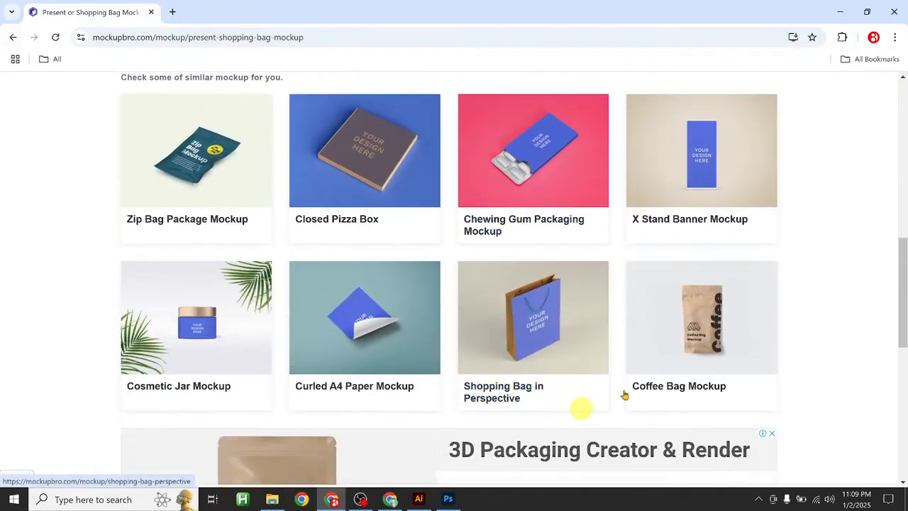
left_click(735, 331)
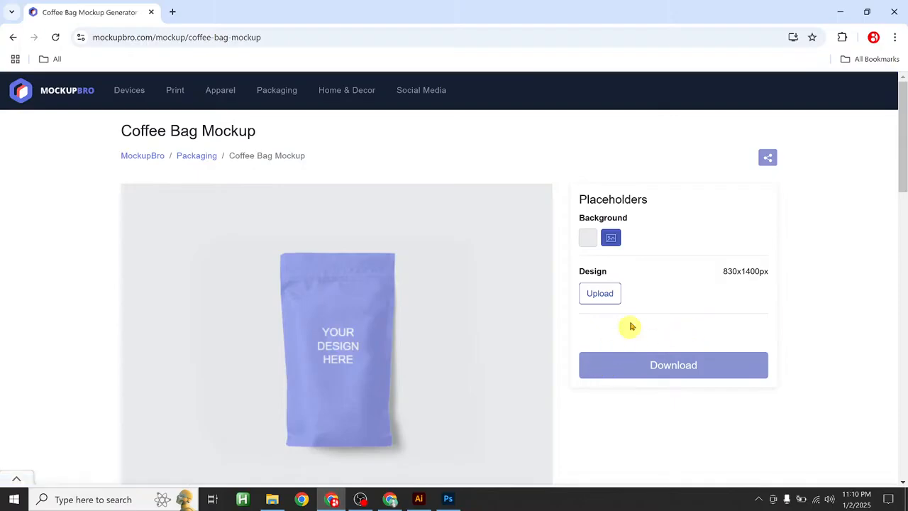
left_click(605, 293)
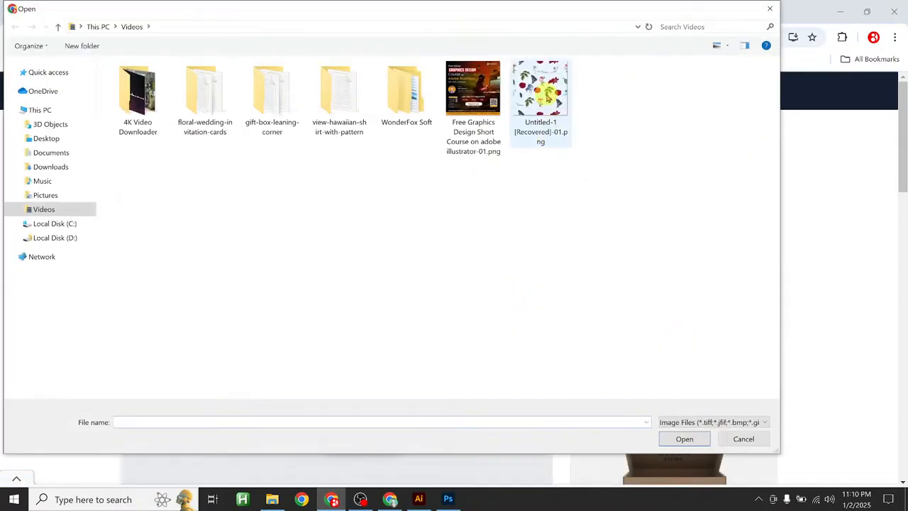
left_click(546, 96)
left_click(684, 438)
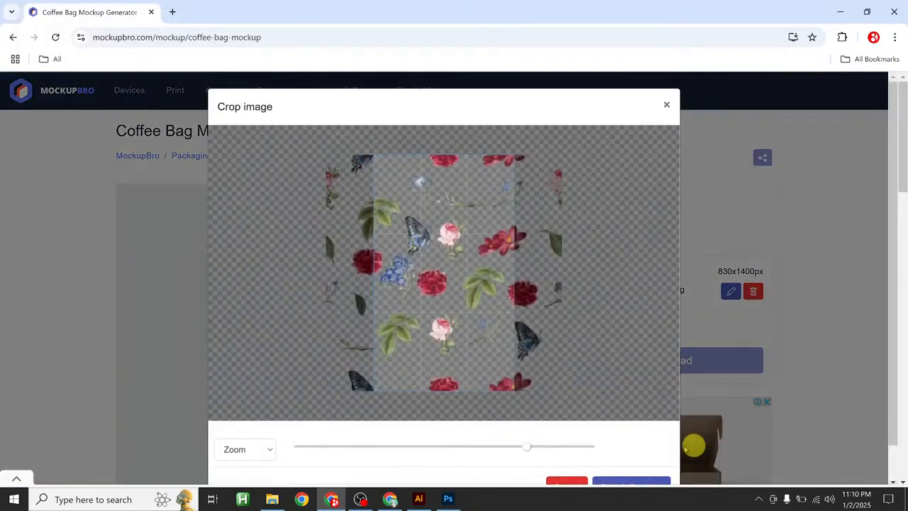
left_click(637, 484)
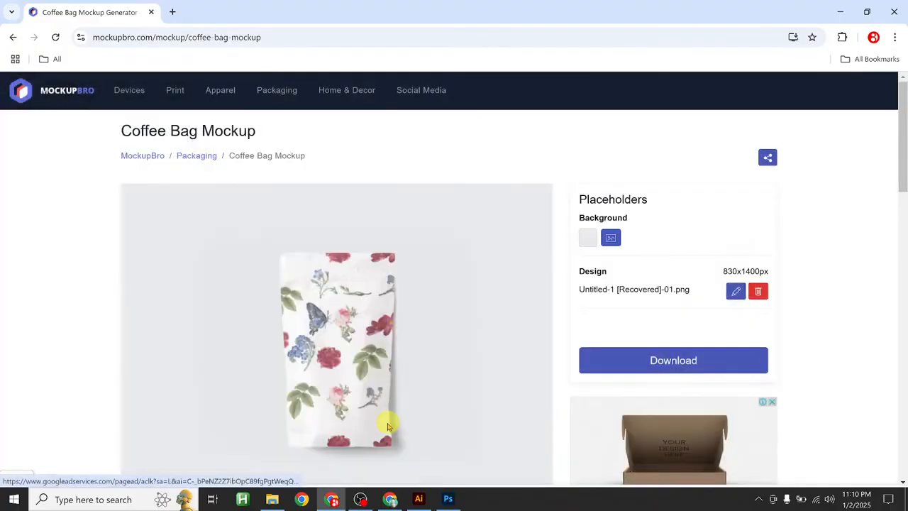
- Open the Closed Pizza Box mockup from the similar mockups and apply Untitled-1 [Recovered]-01.png as its design with the default crop
scroll(425, 397, "down", 1)
scroll(610, 312, "down", 2)
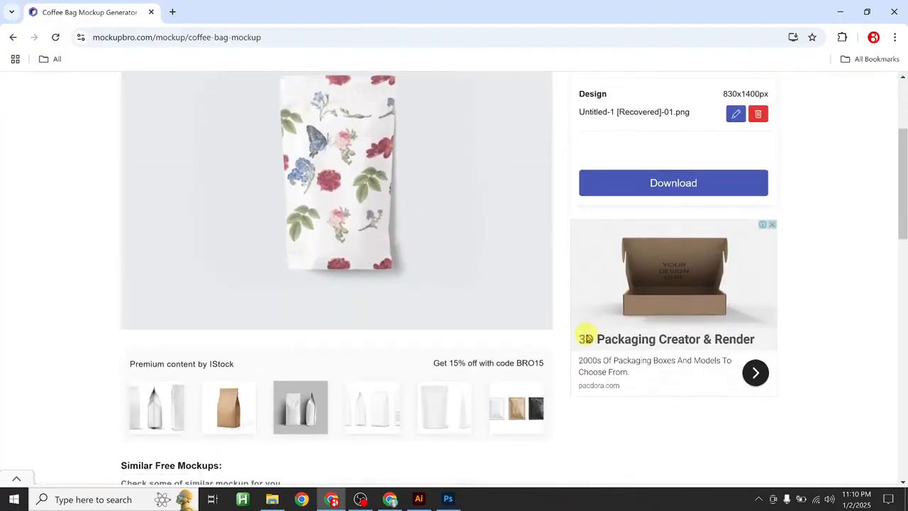
scroll(587, 338, "down", 5)
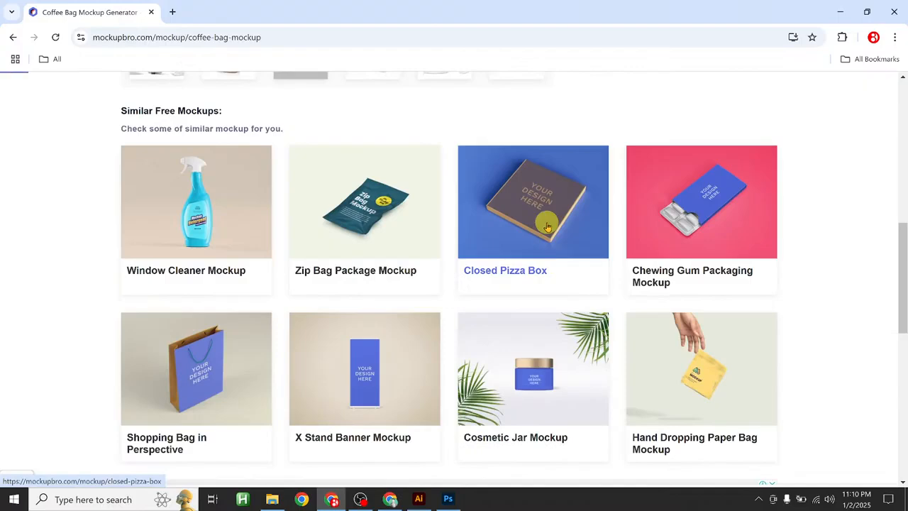
left_click(547, 227)
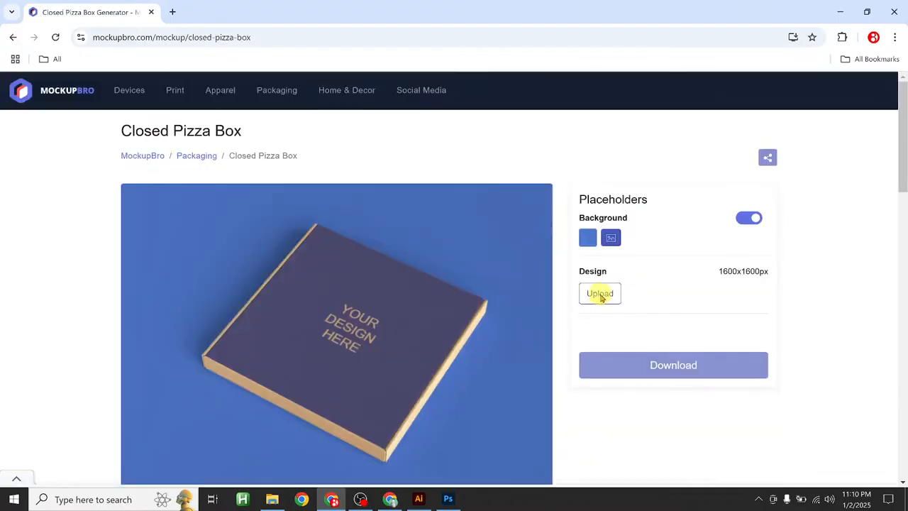
left_click(600, 294)
left_click(541, 99)
left_click(681, 439)
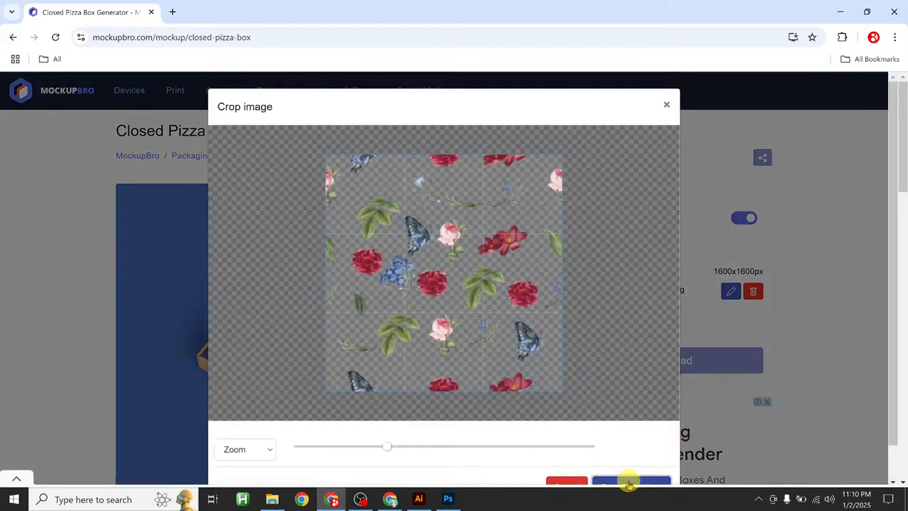
left_click(629, 484)
- Download the finished pizza box mockup and open closed-pizza-box.png in a maximized image viewer
left_click(664, 363)
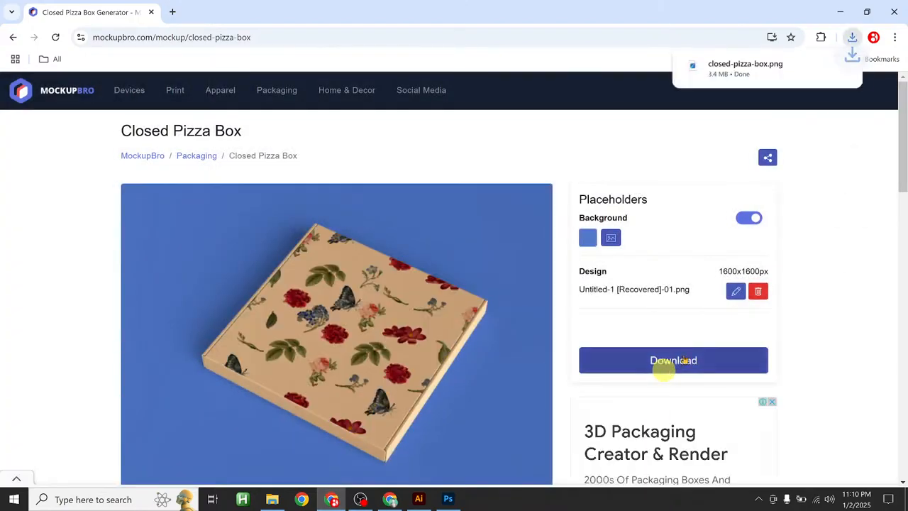
left_click(822, 66)
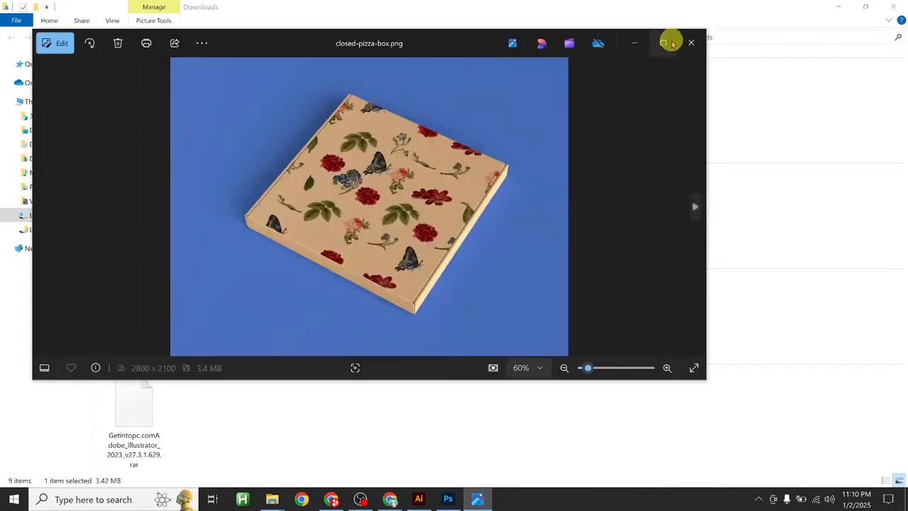
left_click(672, 43)
- Examine the print quality of the floral pattern across the pizza box in the downloaded image, close up and as a whole
scroll(432, 266, "up", 6)
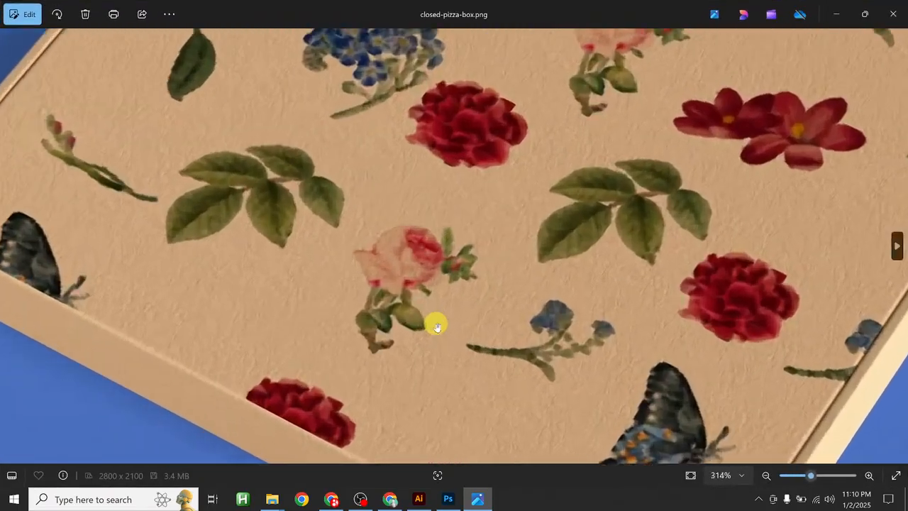
scroll(386, 263, "down", 2)
left_click_drag(386, 263, 425, 203)
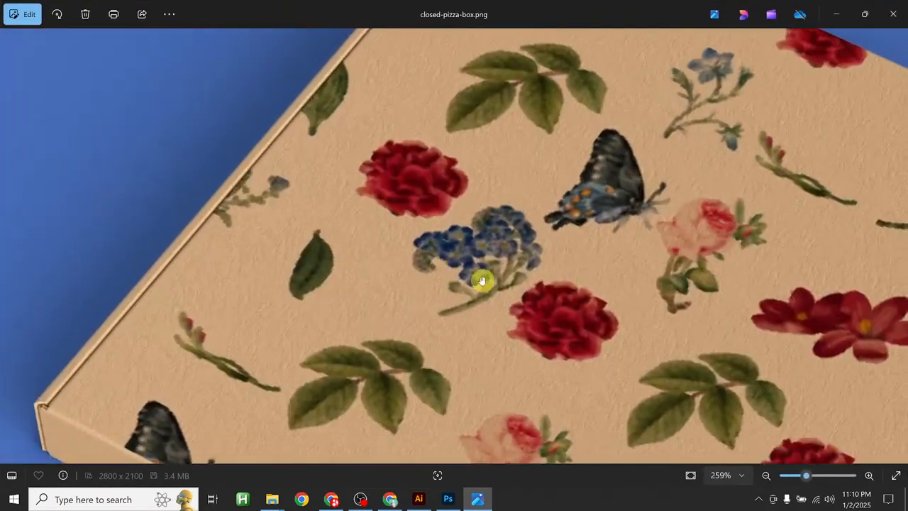
scroll(454, 263, "down", 5)
scroll(454, 264, "right", 3)
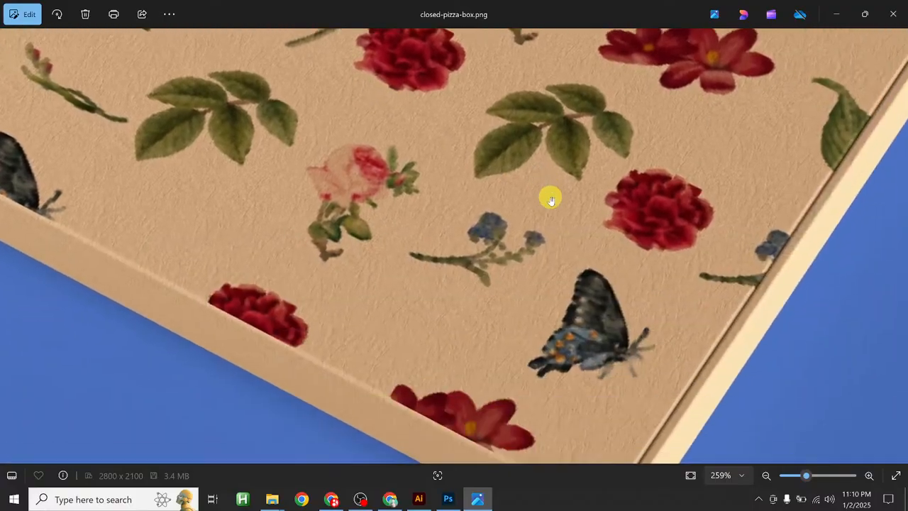
scroll(462, 317, "down", 5)
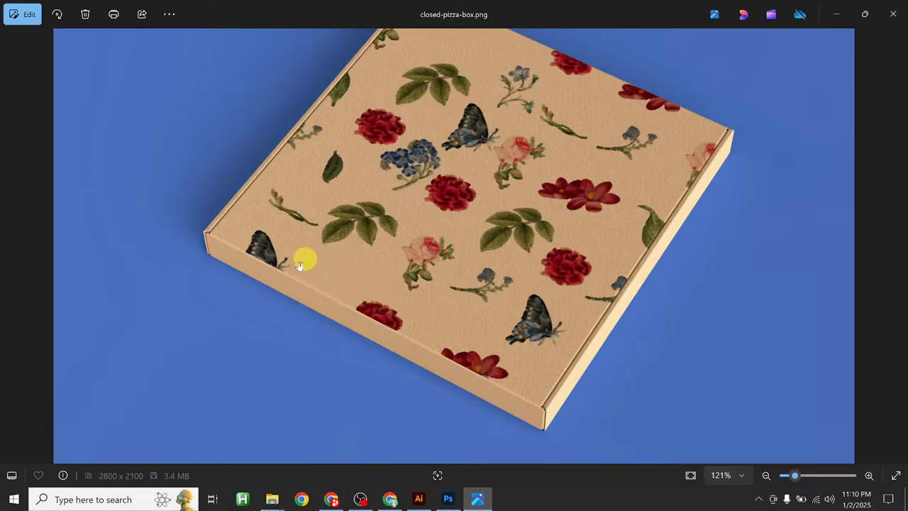
scroll(561, 206, "down", 2)
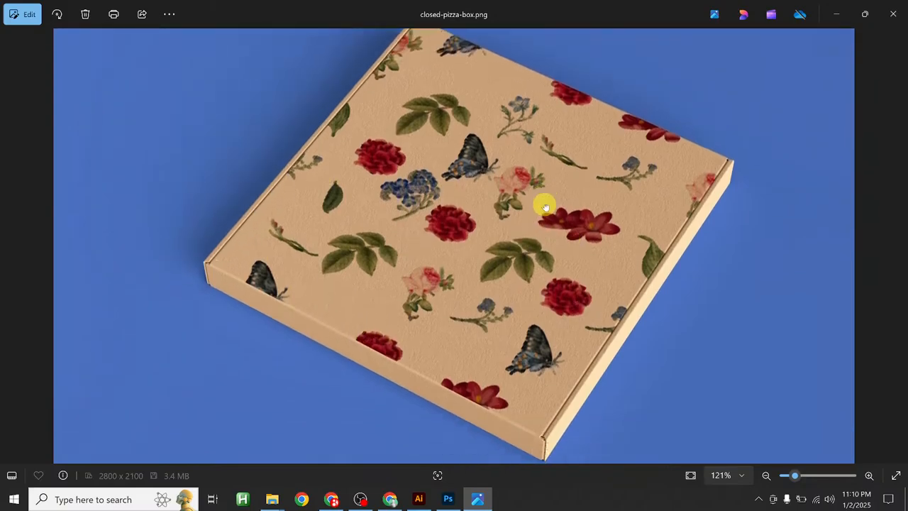
scroll(537, 245, "down", 1)
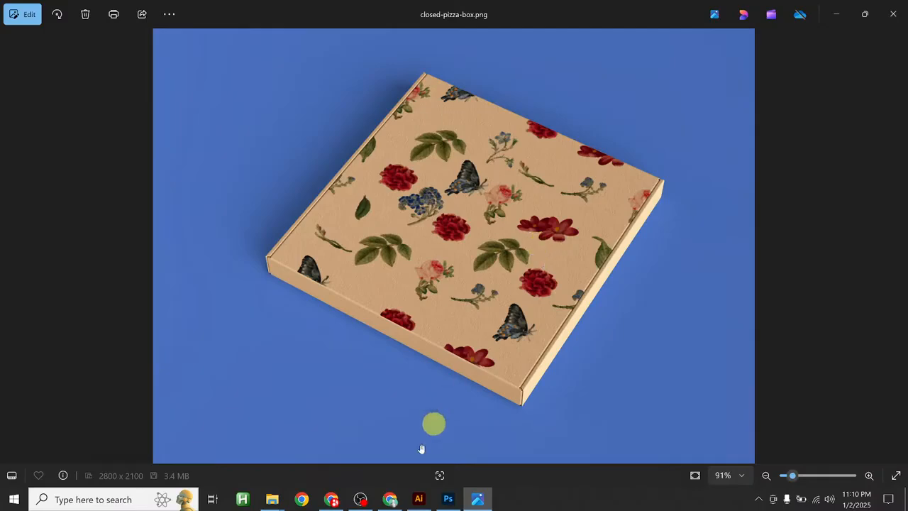
- Look at the pattern document in Illustrator and read the stream's live chat in YouTube Studio
left_click(418, 499)
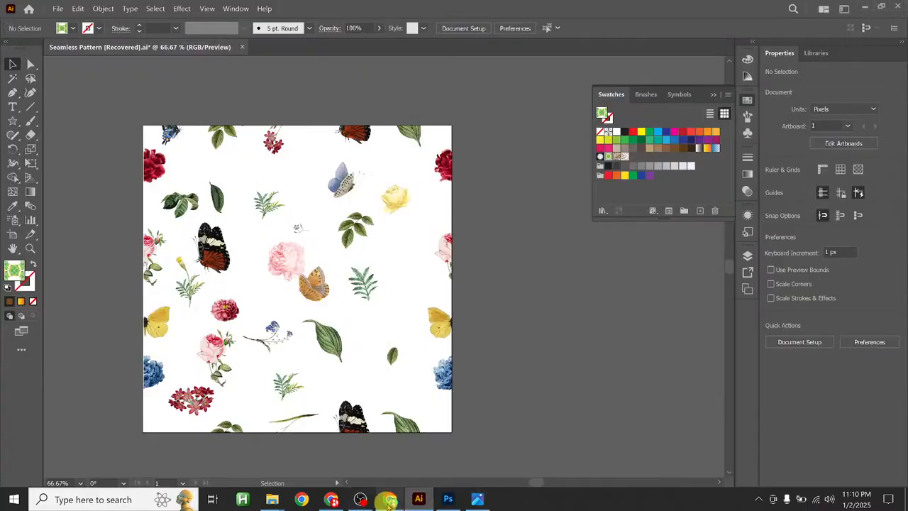
left_click(389, 498)
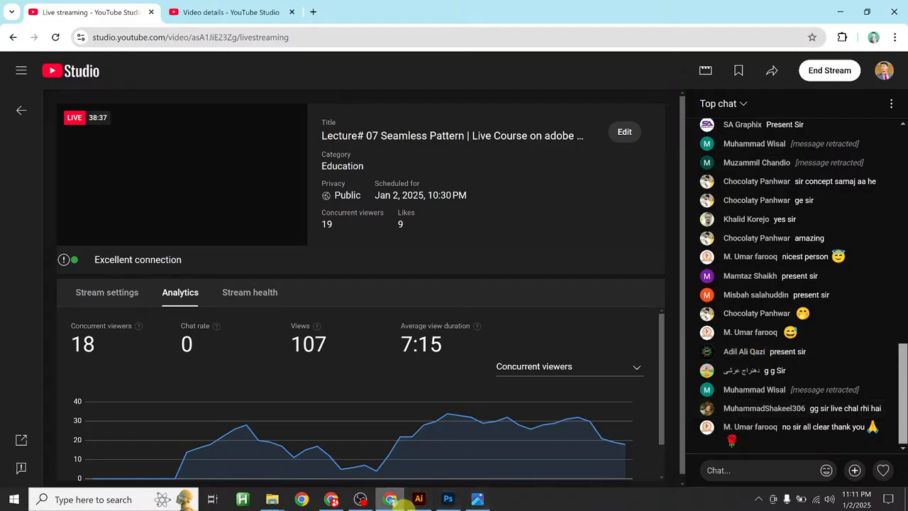
mouse_move(421, 502)
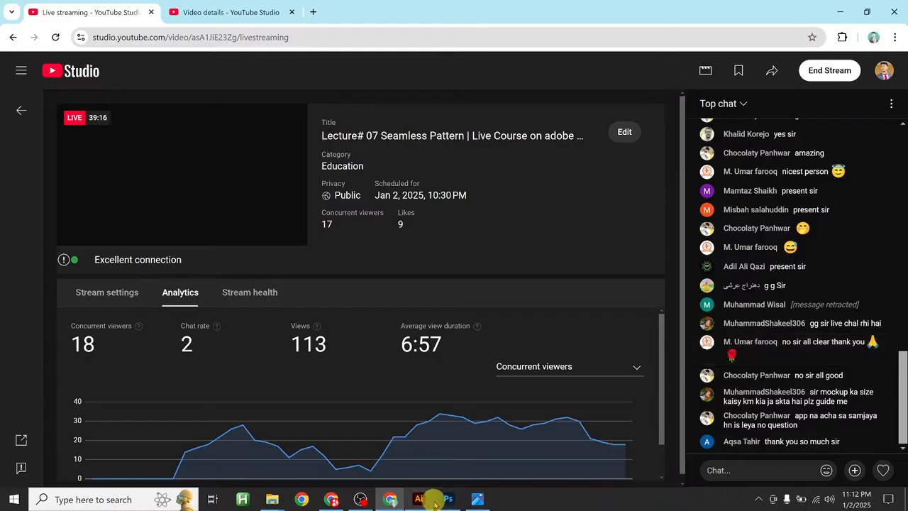
- Return to the browser window with the pizza box mockup and search Google for "freepik" in a new tab
left_click(331, 500)
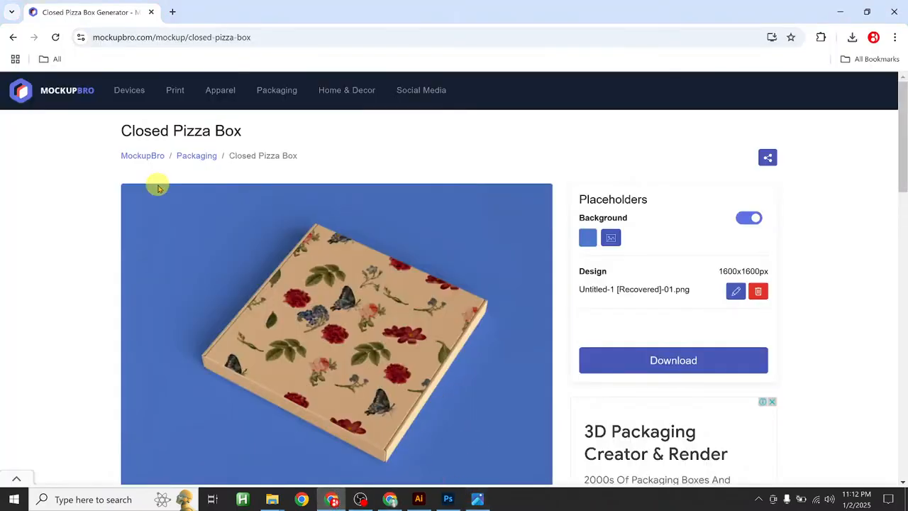
left_click(172, 12)
left_click(173, 37)
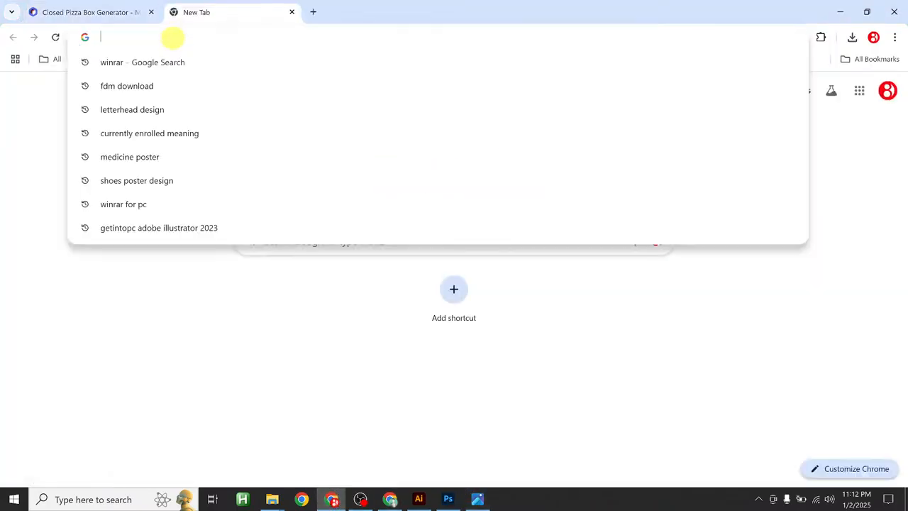
type("free")
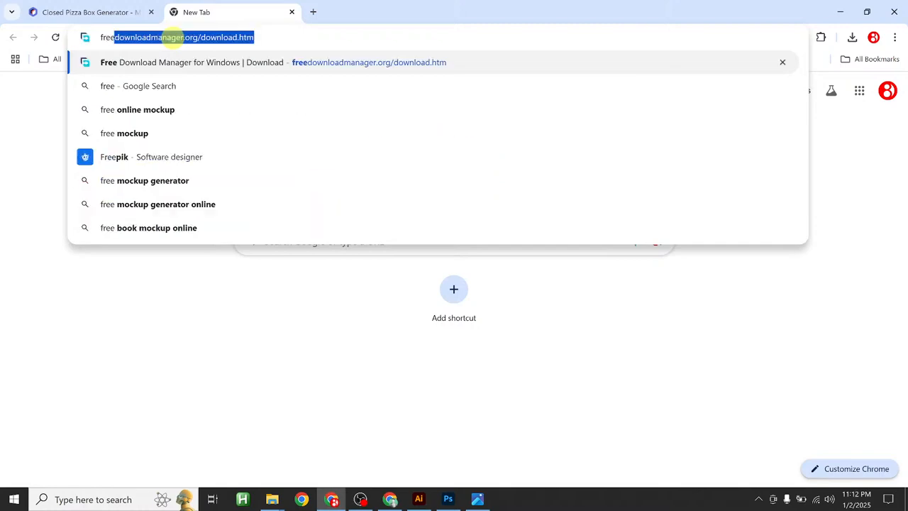
type("pik")
key("Return")
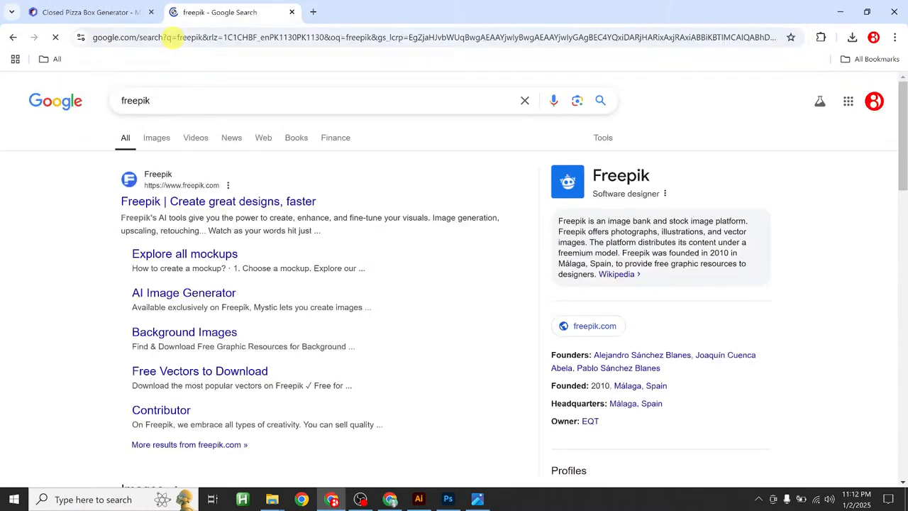
- Open the Freepik website from the Google results and search its assets for "mockup"
left_click(171, 189)
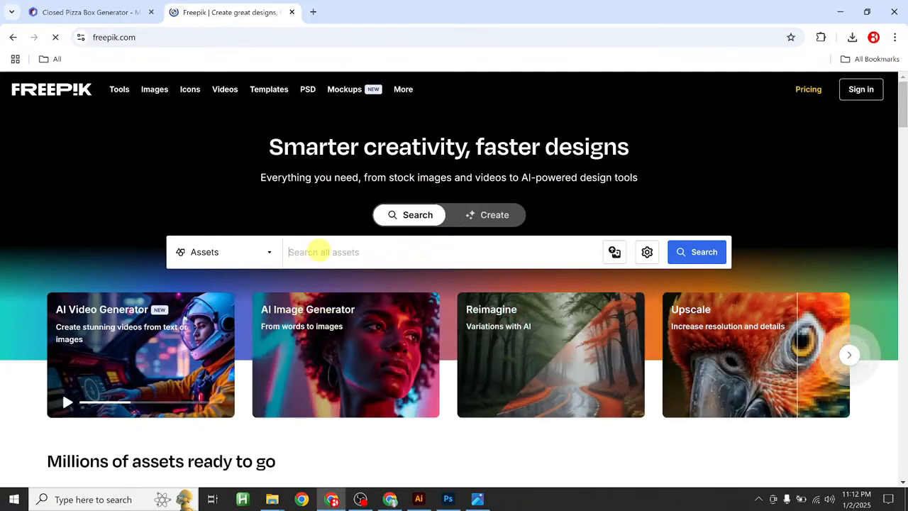
type("moc")
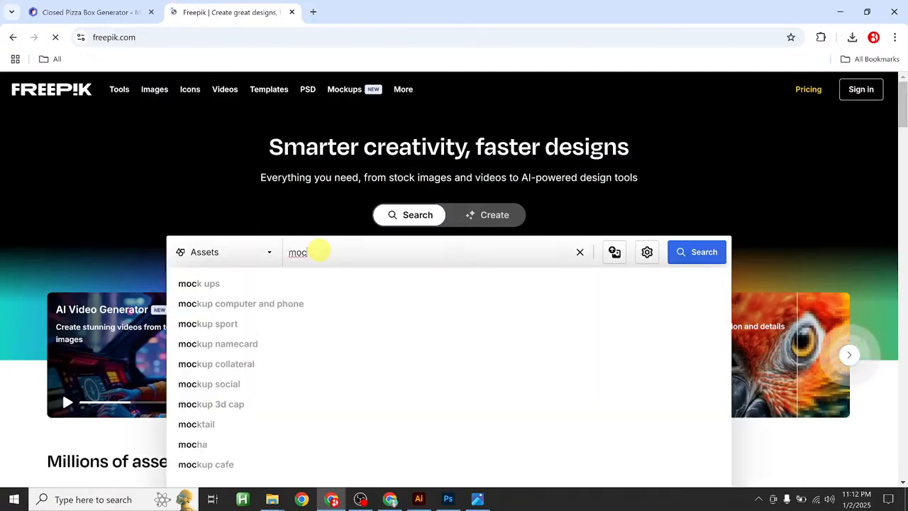
type("kup")
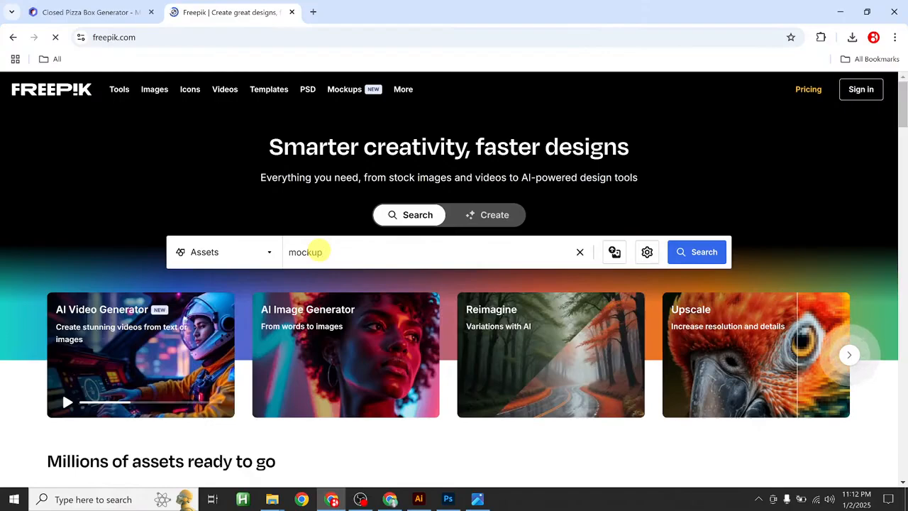
key("Return")
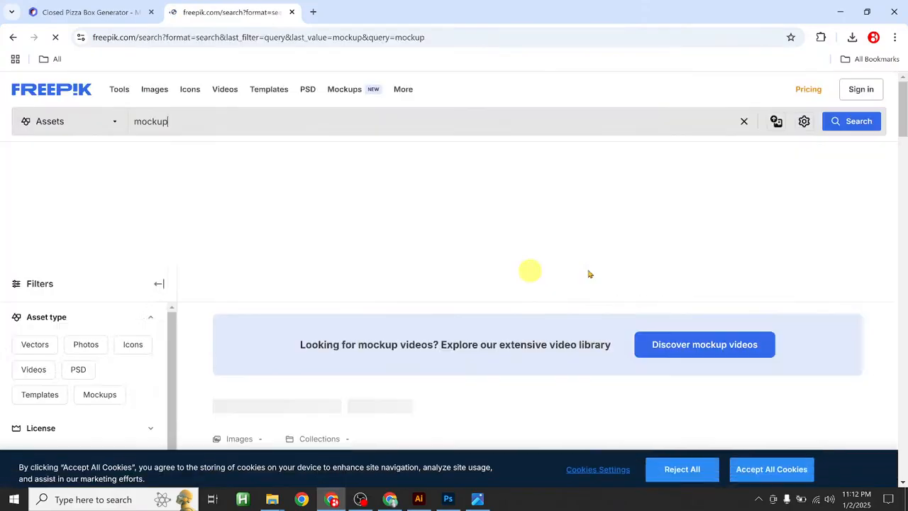
- Filter the mockup search results to PSD assets with the Free license
scroll(426, 312, "down", 2)
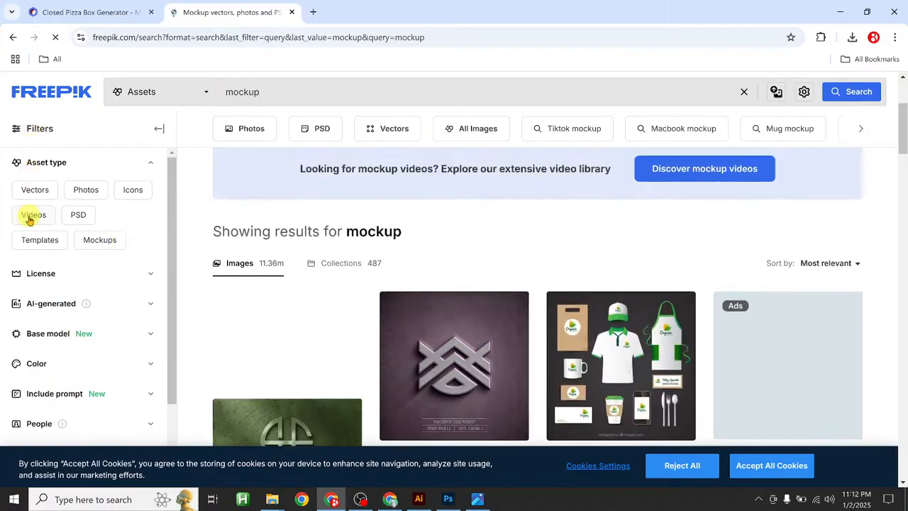
left_click(77, 215)
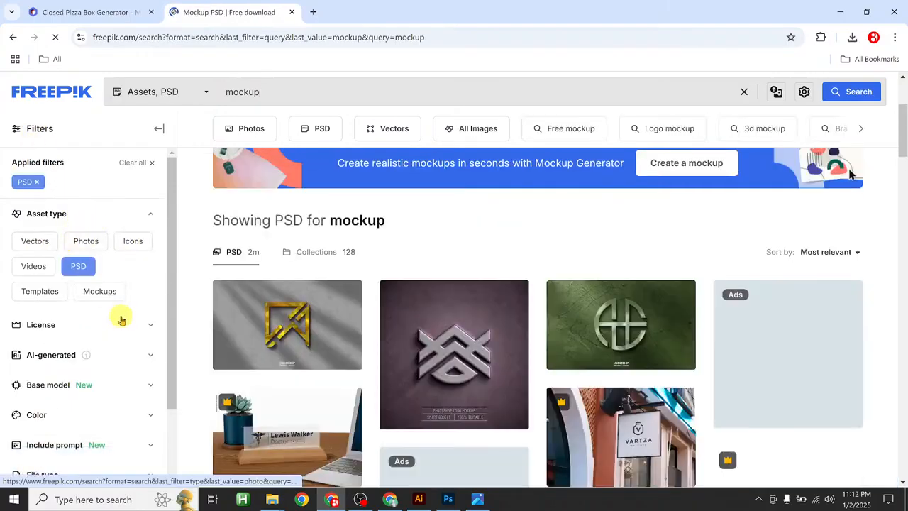
scroll(70, 359, "down", 2)
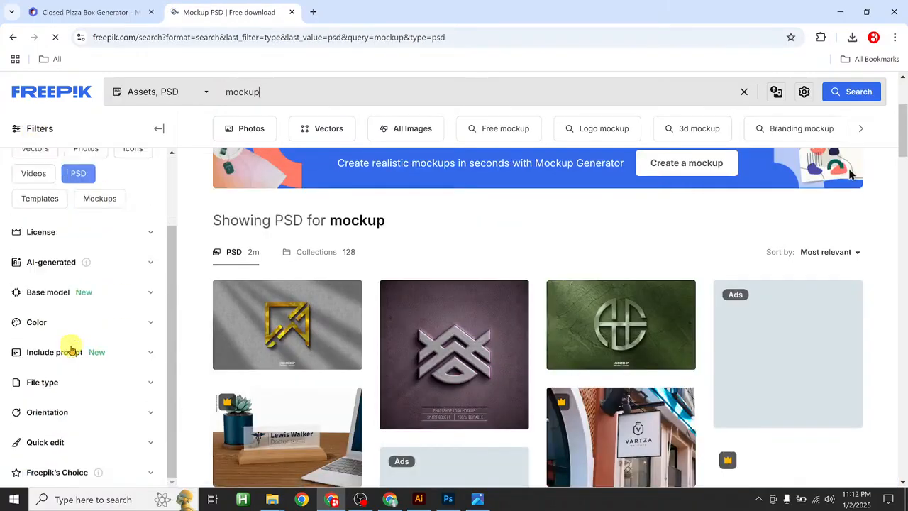
left_click(146, 229)
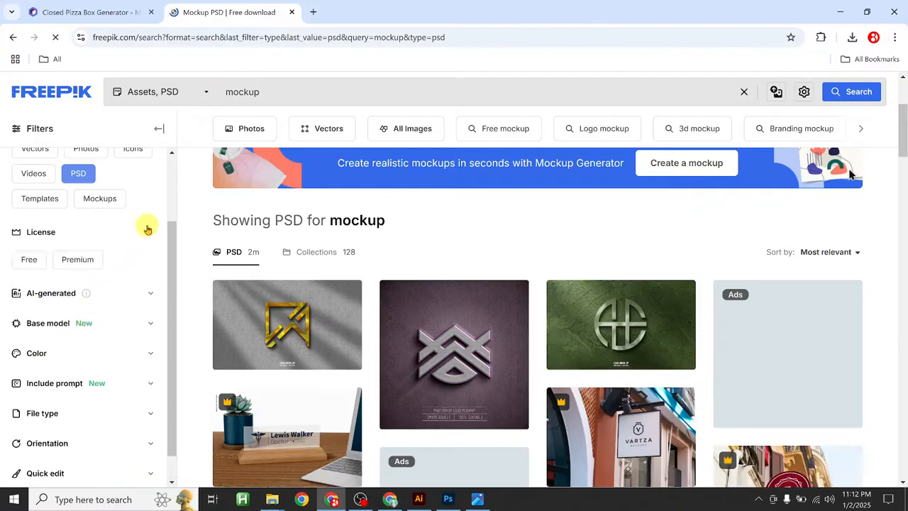
left_click(27, 261)
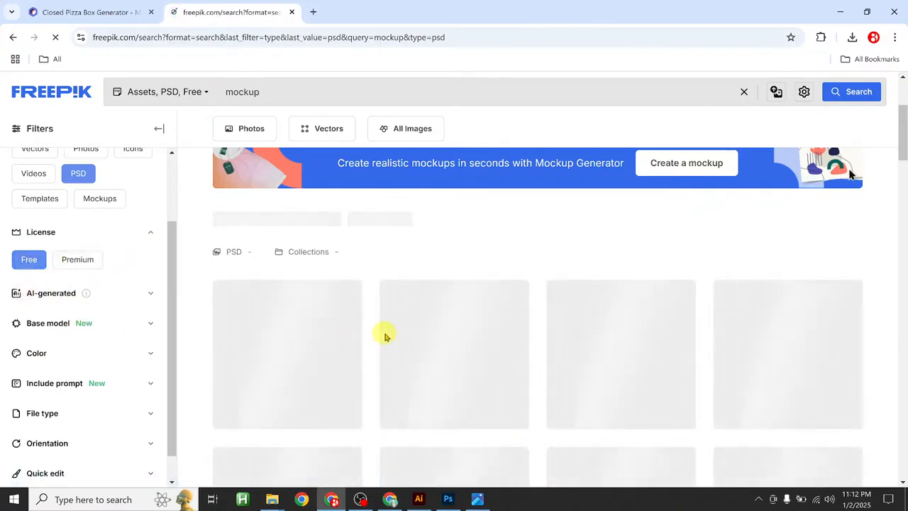
- Browse the free PSD mockup results down to the end of the page for designs that suit a pattern
scroll(426, 340, "down", 3)
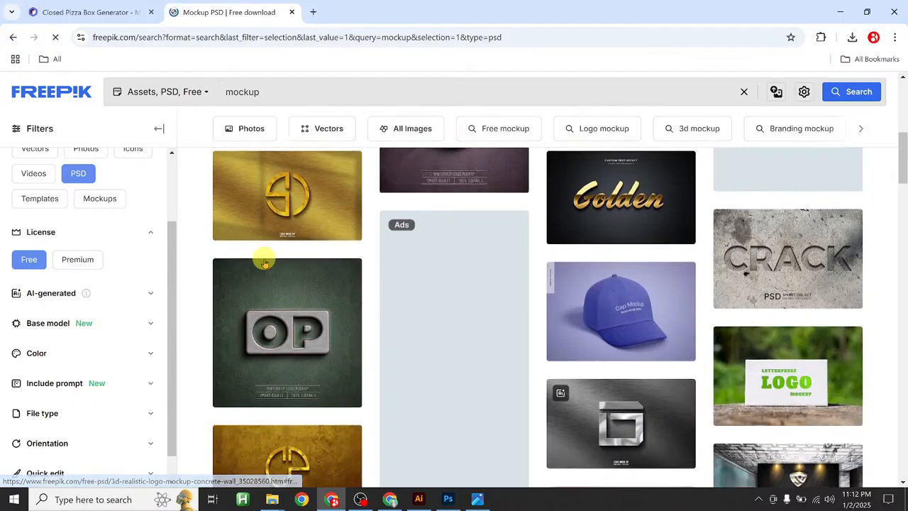
scroll(496, 359, "down", 2)
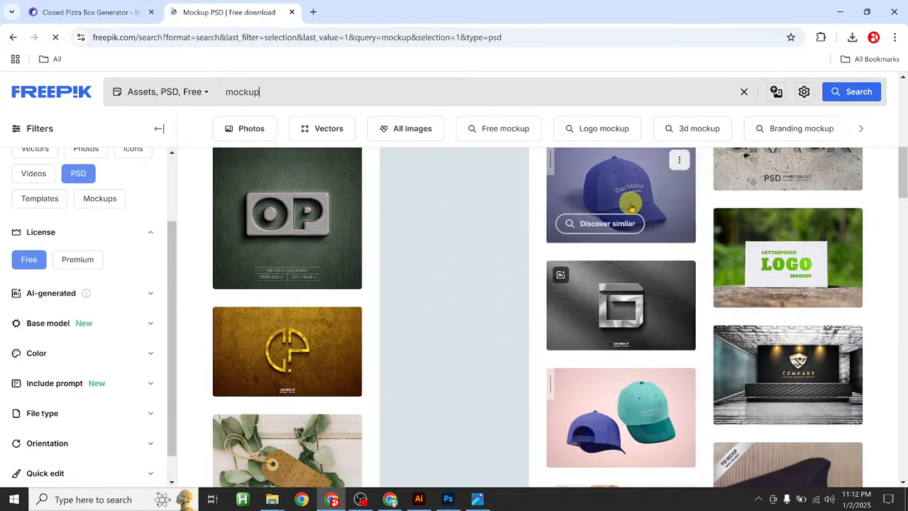
scroll(603, 312, "down", 5)
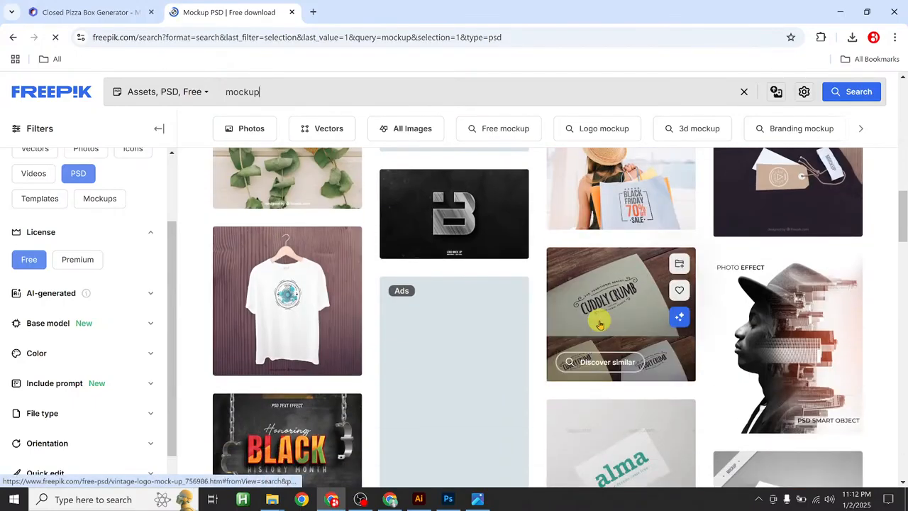
scroll(600, 325, "down", 6)
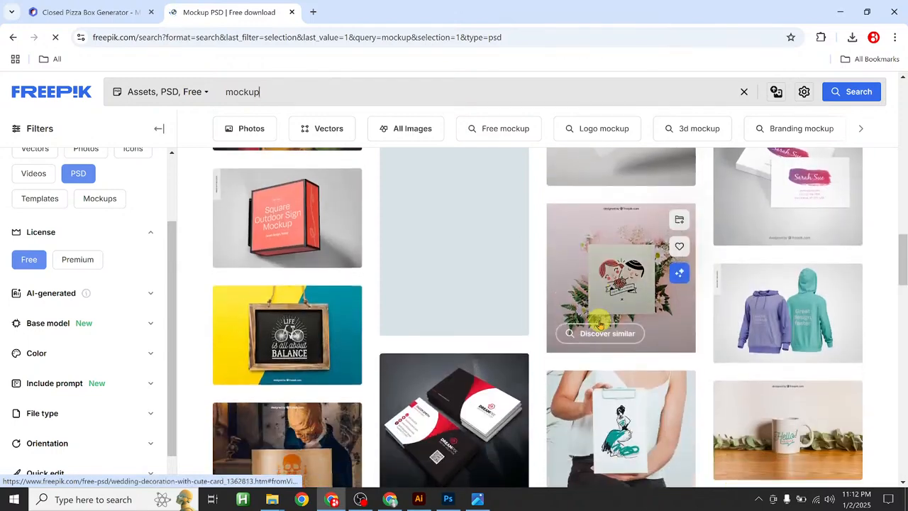
scroll(447, 341, "down", 4)
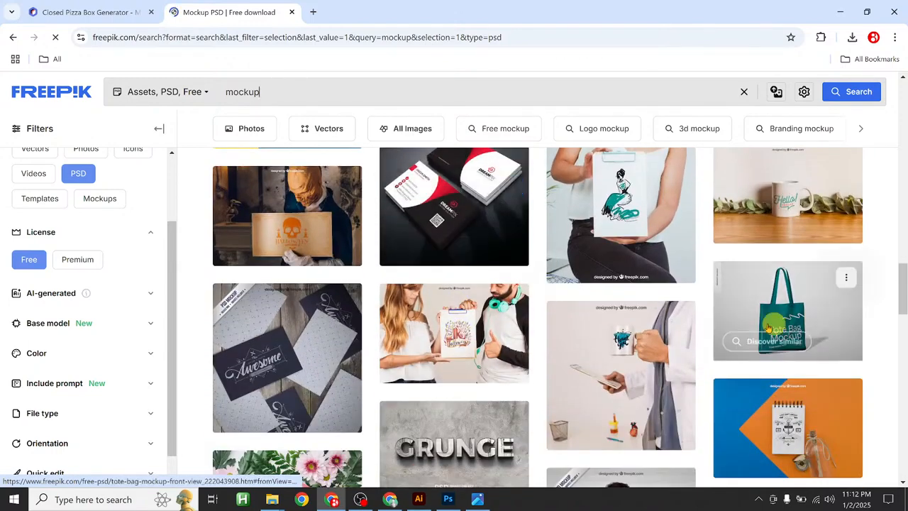
scroll(679, 369, "down", 3)
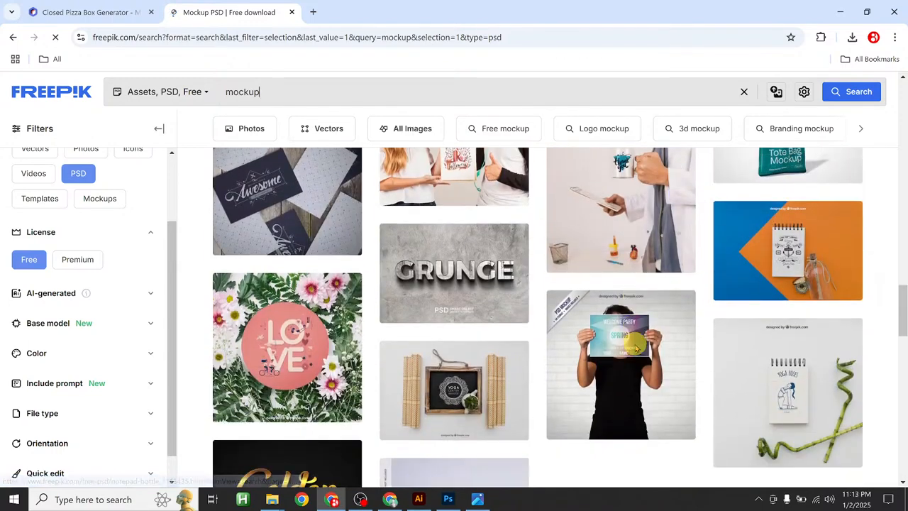
scroll(637, 345, "down", 4)
scroll(593, 400, "down", 5)
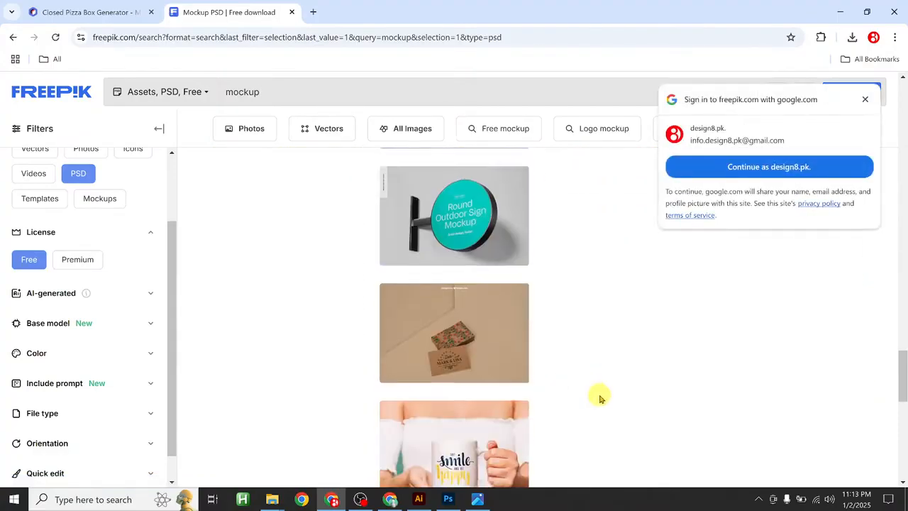
scroll(600, 399, "down", 2)
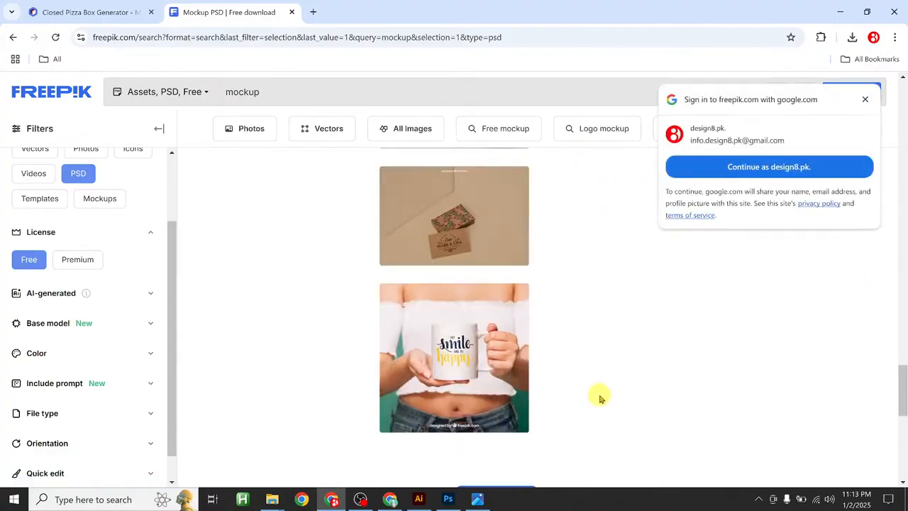
- Download the free floral business card stack mockup as stack-business-cards-corner.zip through Free Download Manager and close its preview
left_click(469, 215)
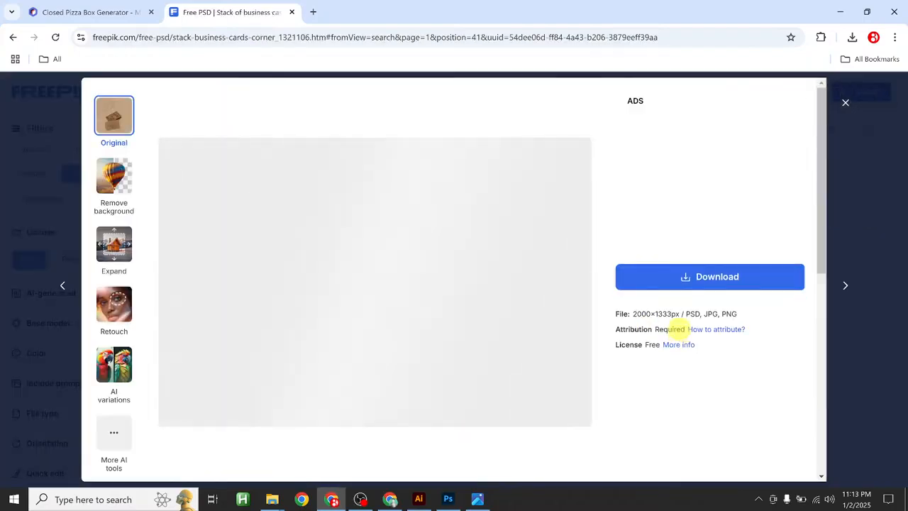
left_click(706, 277)
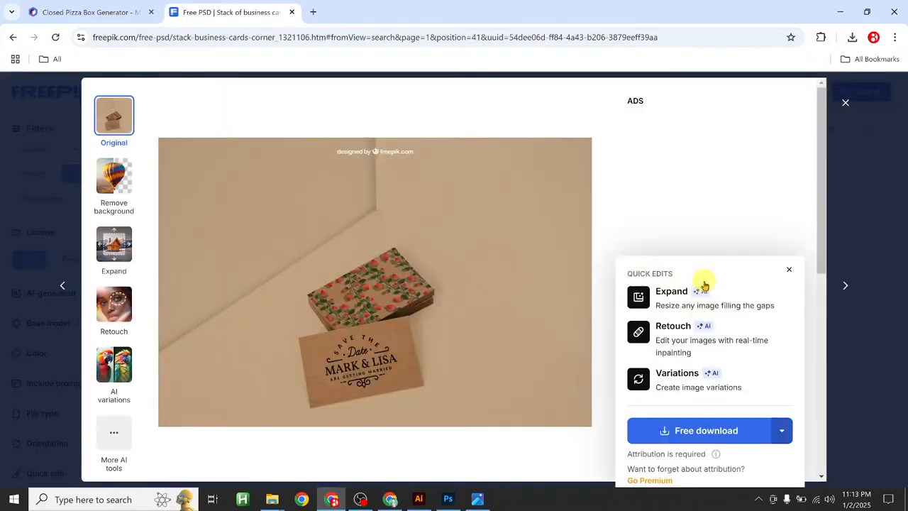
left_click(701, 431)
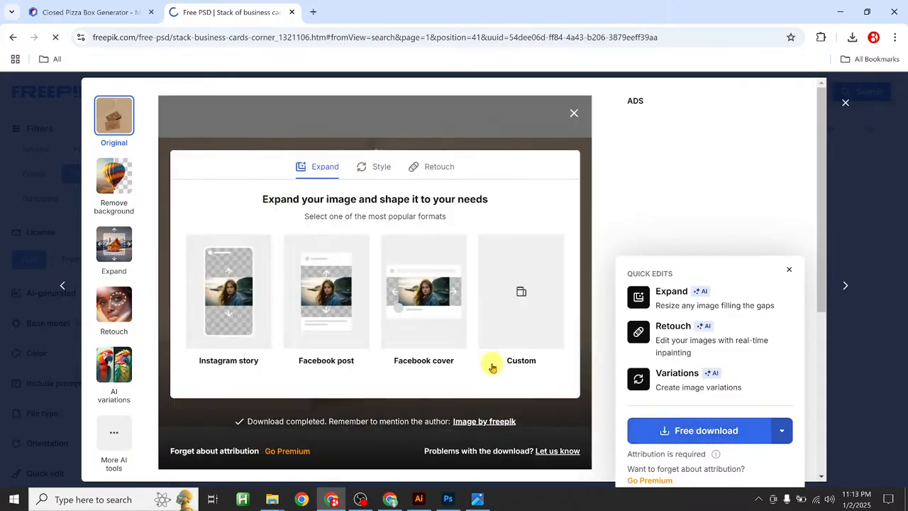
left_click(577, 299)
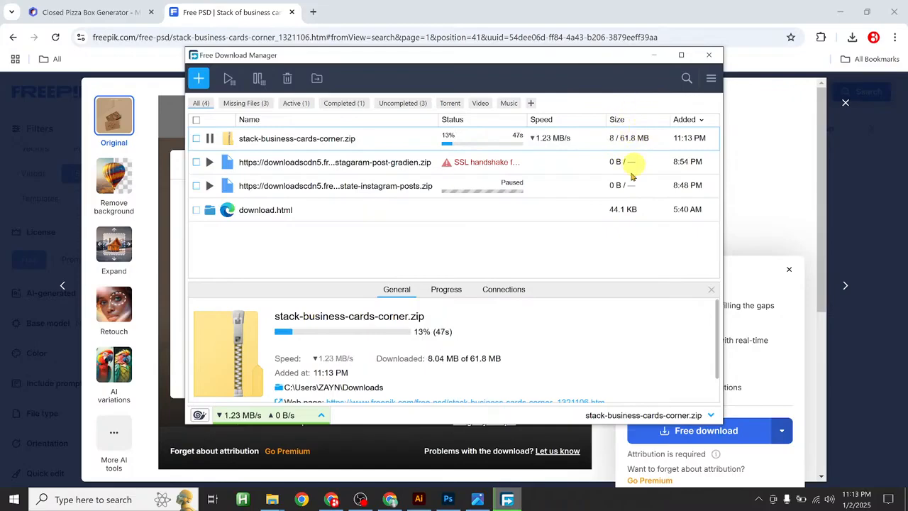
left_click(653, 57)
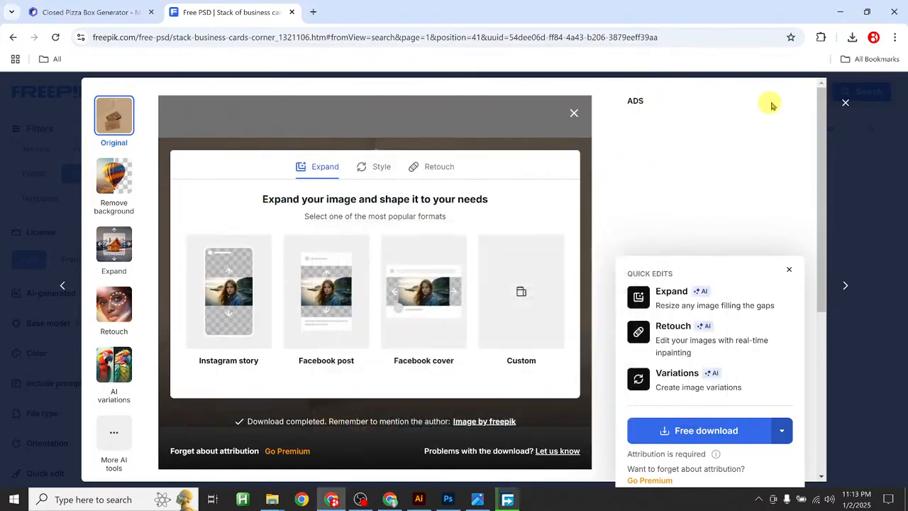
left_click(846, 102)
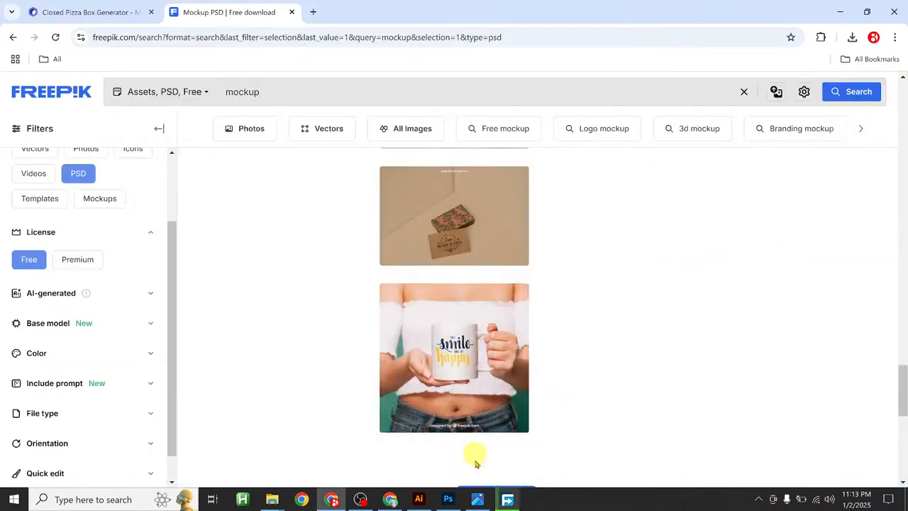
- Read the live chat in YouTube Studio and return to the Closed Pizza Box mockup page on MockupBro
left_click(400, 501)
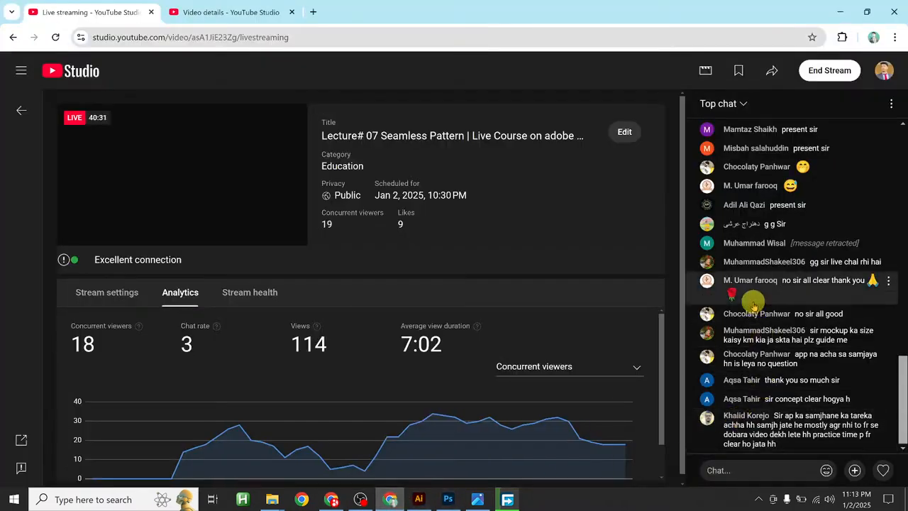
left_click(339, 504)
left_click(107, 9)
scroll(512, 327, "down", 1)
scroll(512, 326, "down", 3)
scroll(517, 325, "up", 3)
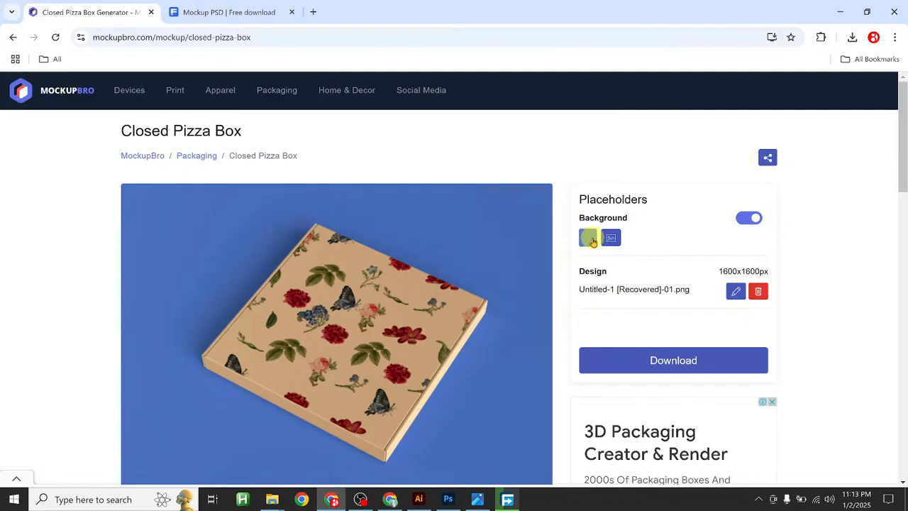
- Change the pizza box mockup's background color from blue to a very light grey
left_click(588, 238)
left_click(617, 278)
left_click_drag(616, 278, 582, 256)
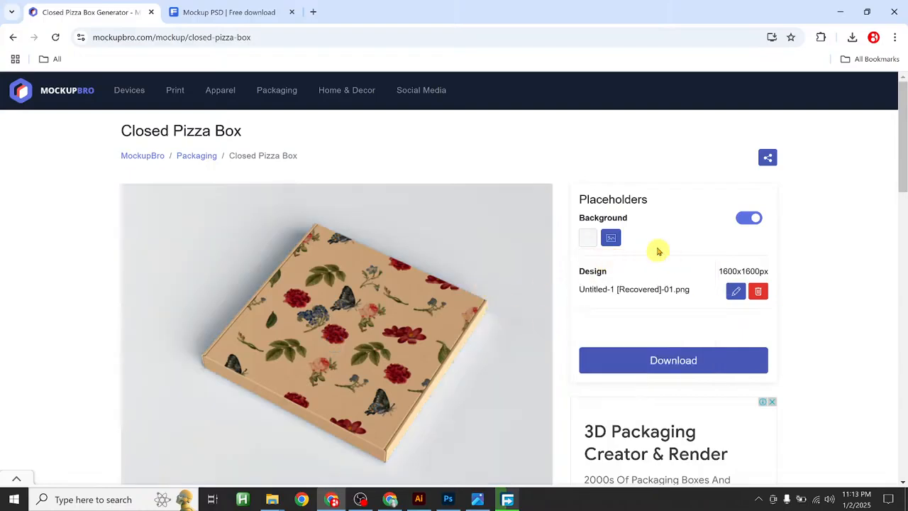
- Turn off the pizza box mockup's background and open the placed pattern design for cropping
left_click(752, 221)
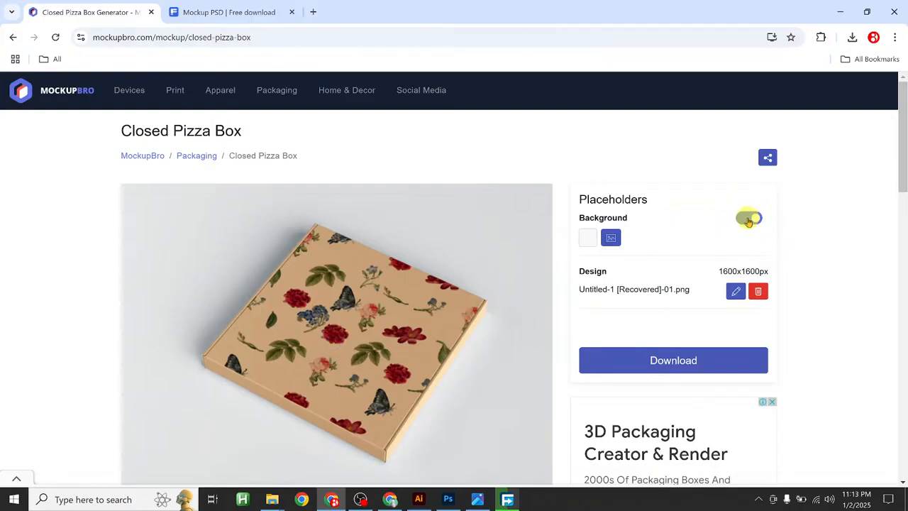
left_click(749, 222)
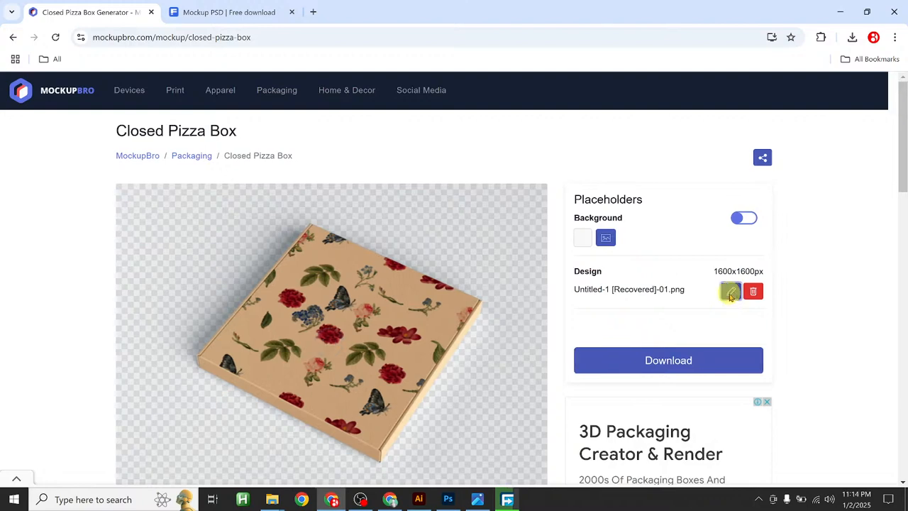
left_click(731, 294)
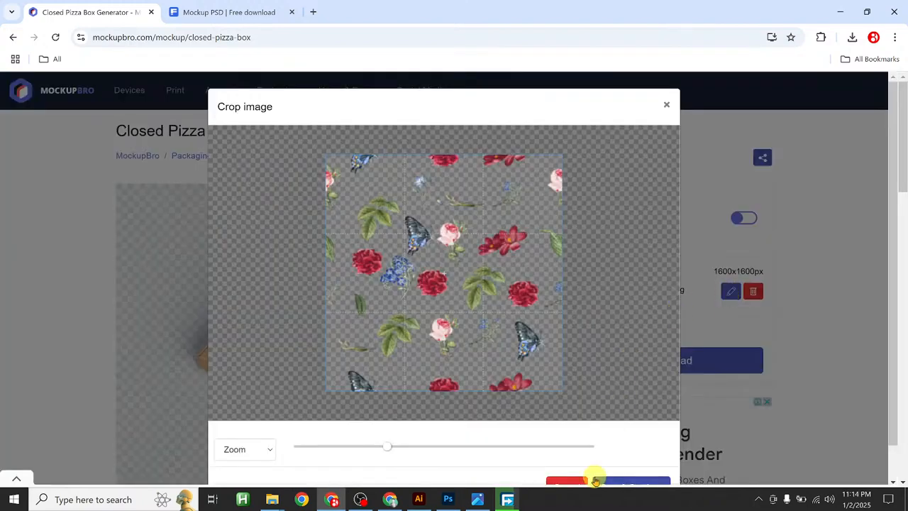
- Search Google Images for "book sheet" in a new tab and refine the search to "book sheet patern"
left_click(316, 14)
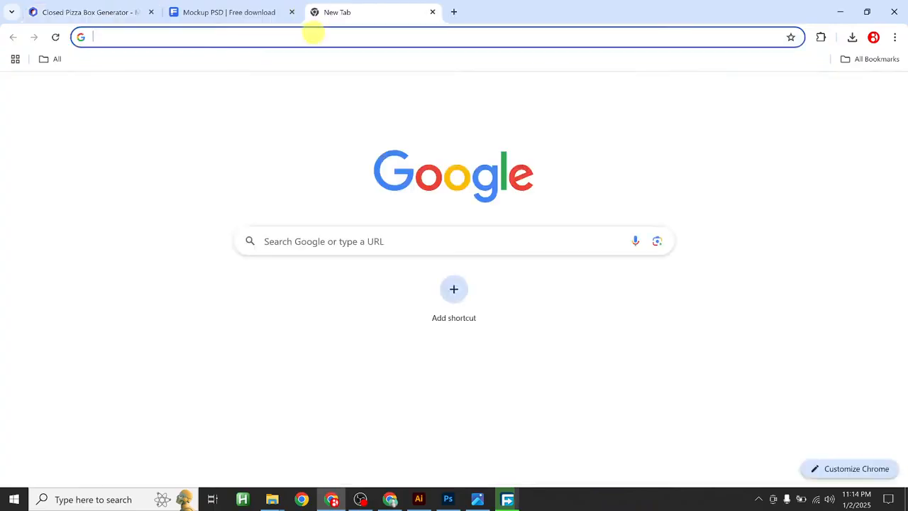
type("book")
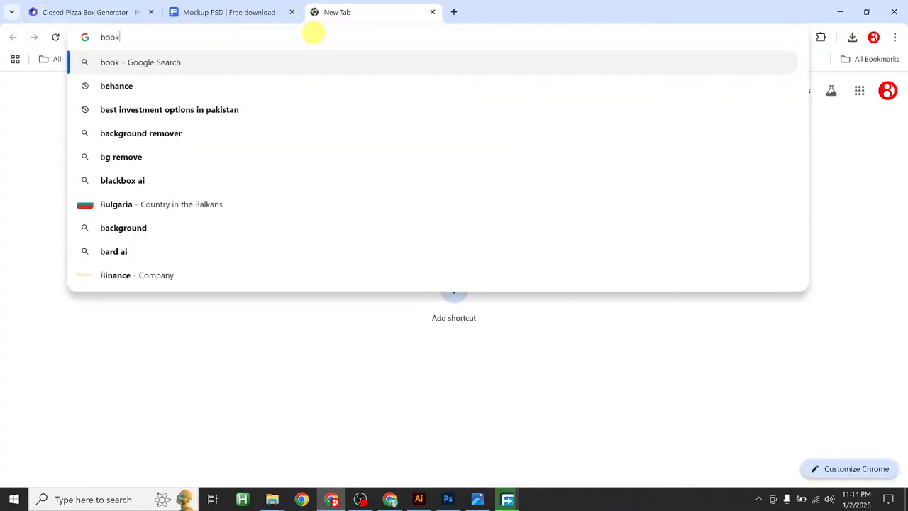
type(" sheet")
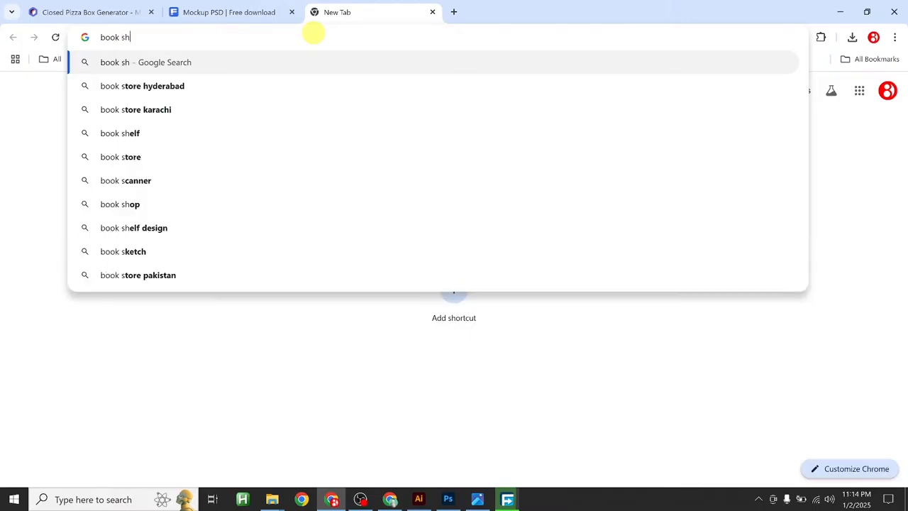
key("Return")
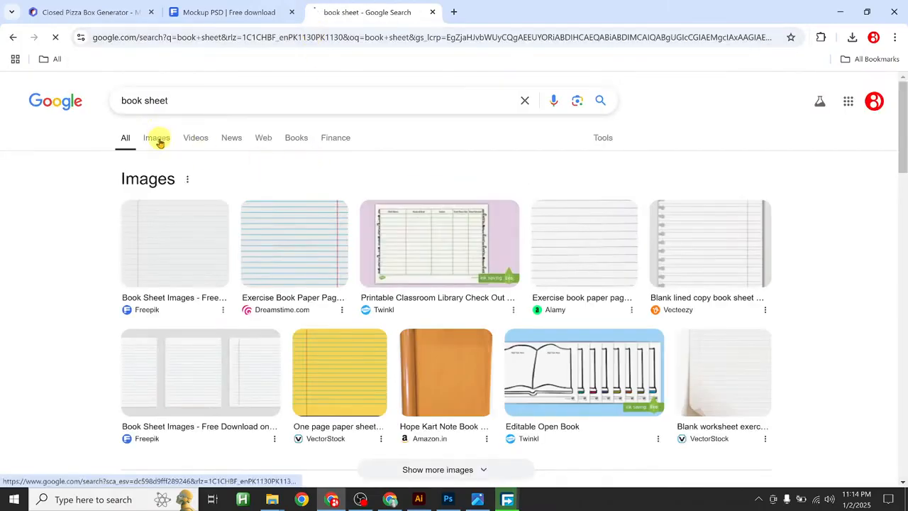
left_click(156, 137)
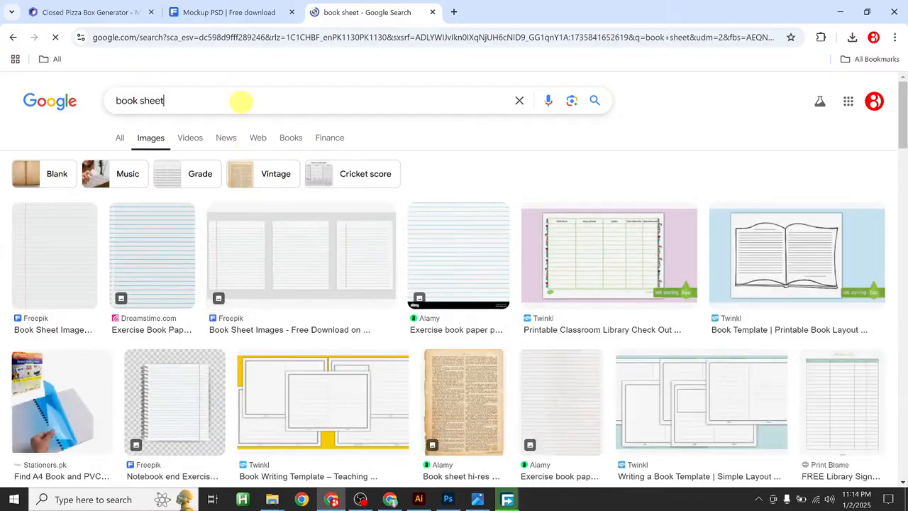
type("pater")
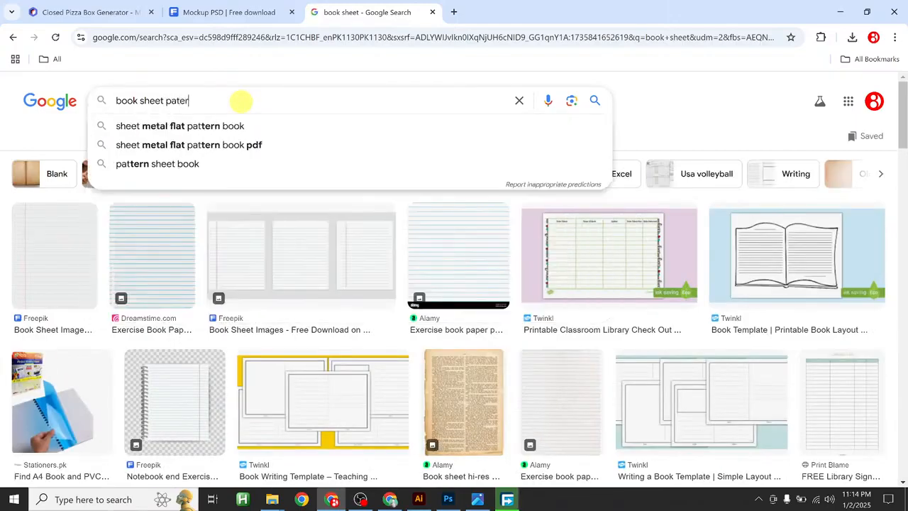
type("n")
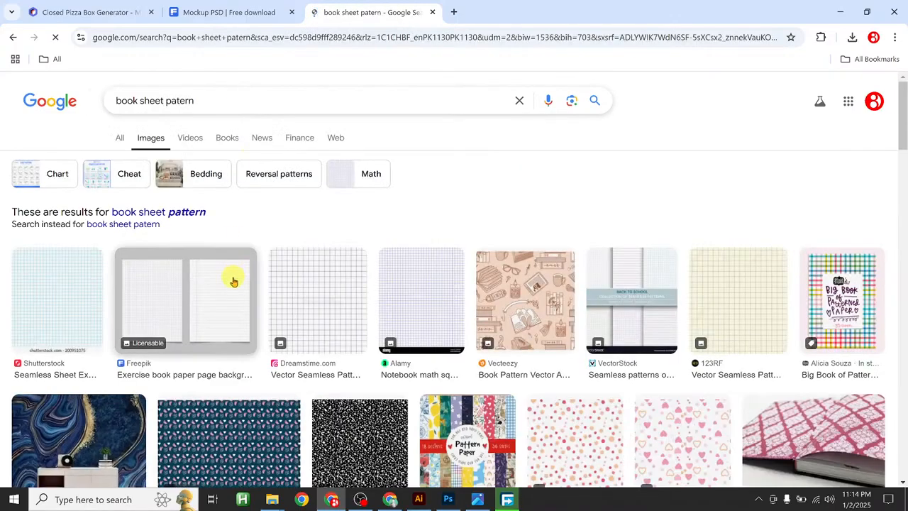
- Browse the book sheet image results for examples of patterned paper and book covers
scroll(234, 279, "down", 3)
scroll(248, 296, "down", 2)
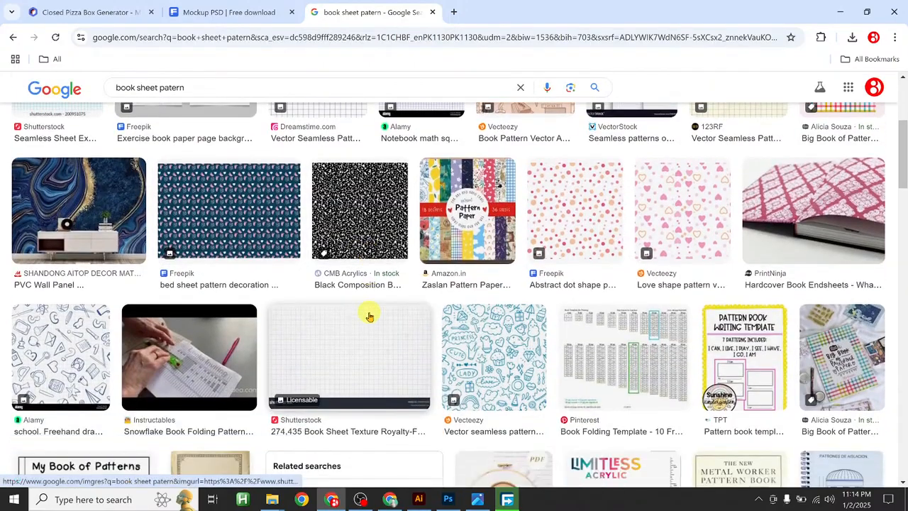
scroll(472, 331, "down", 10)
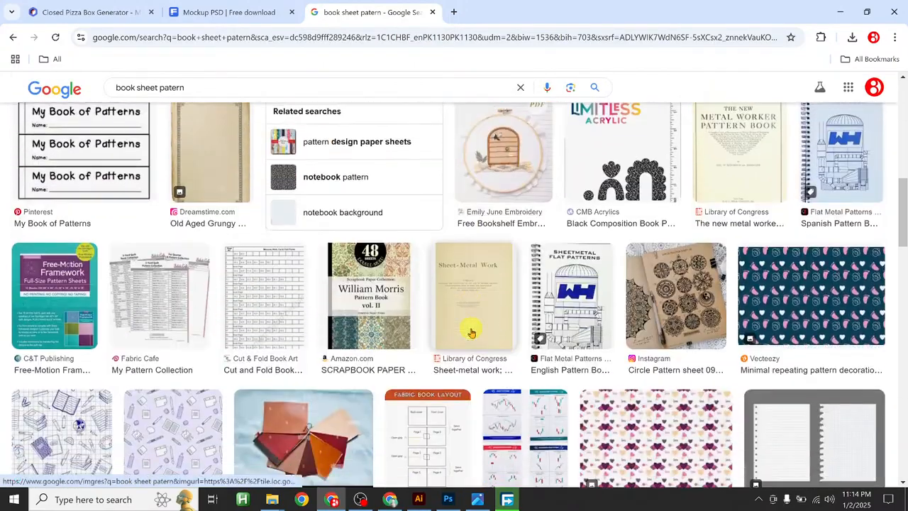
scroll(472, 331, "down", 2)
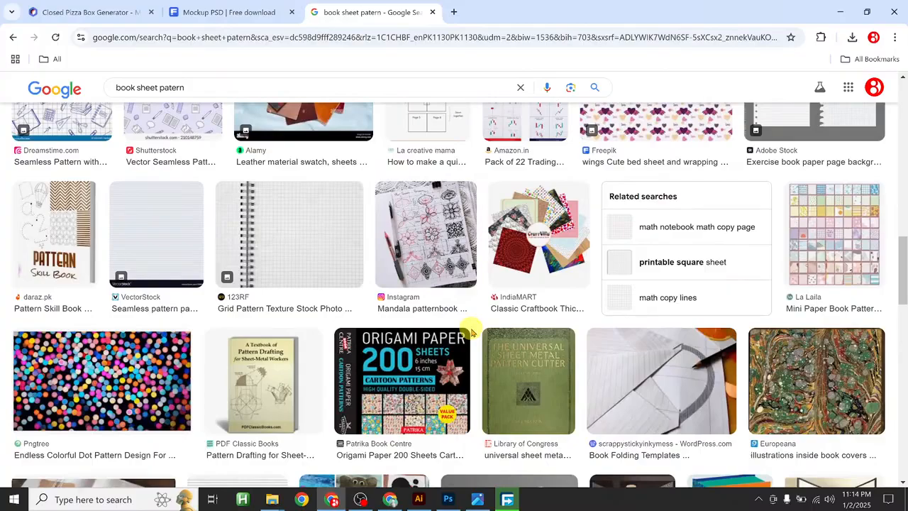
scroll(472, 331, "down", 6)
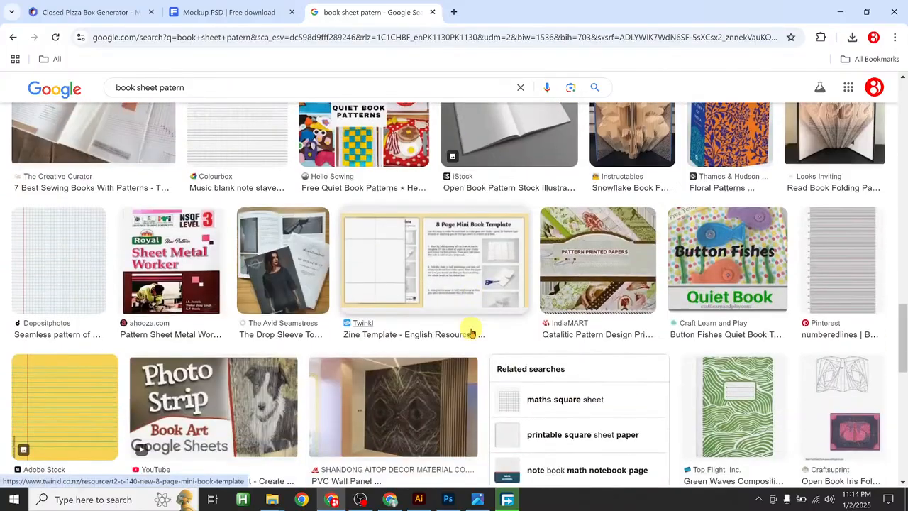
scroll(472, 331, "down", 4)
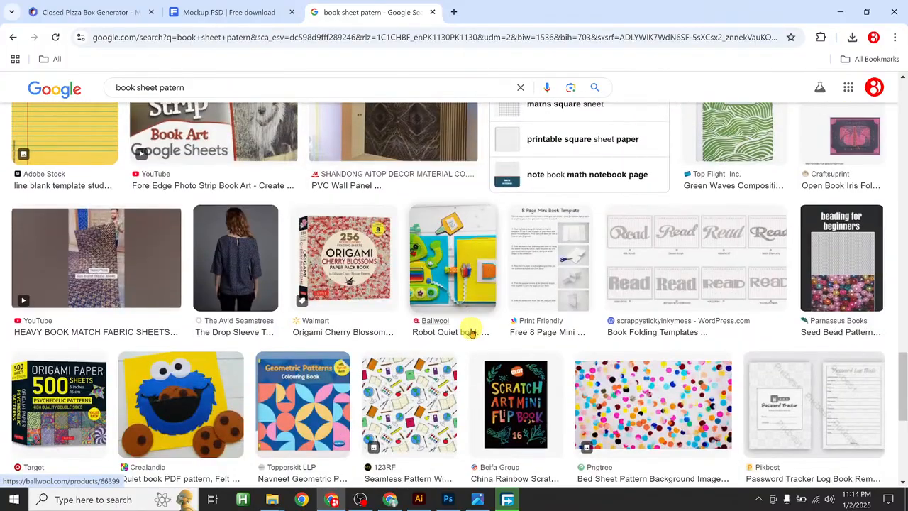
scroll(472, 332, "down", 8)
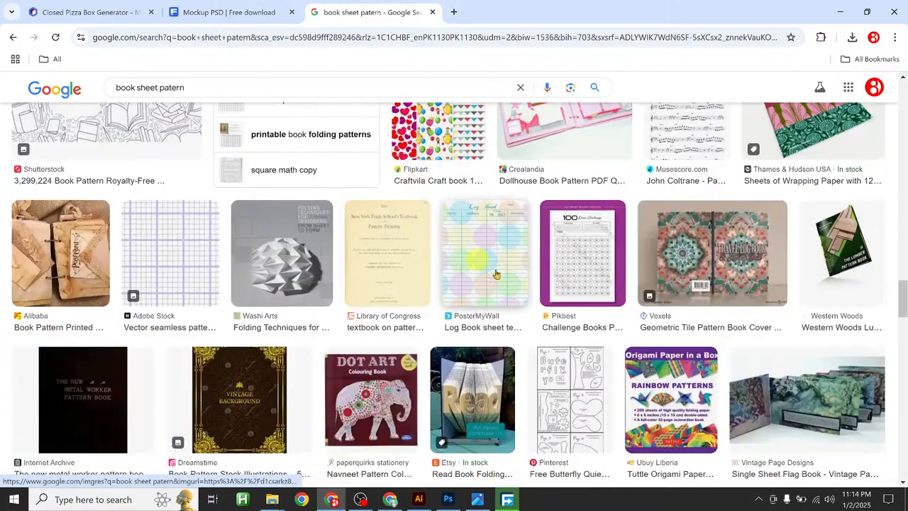
scroll(497, 266, "up", 2)
scroll(505, 277, "down", 5)
scroll(505, 278, "down", 3)
scroll(340, 189, "up", 8)
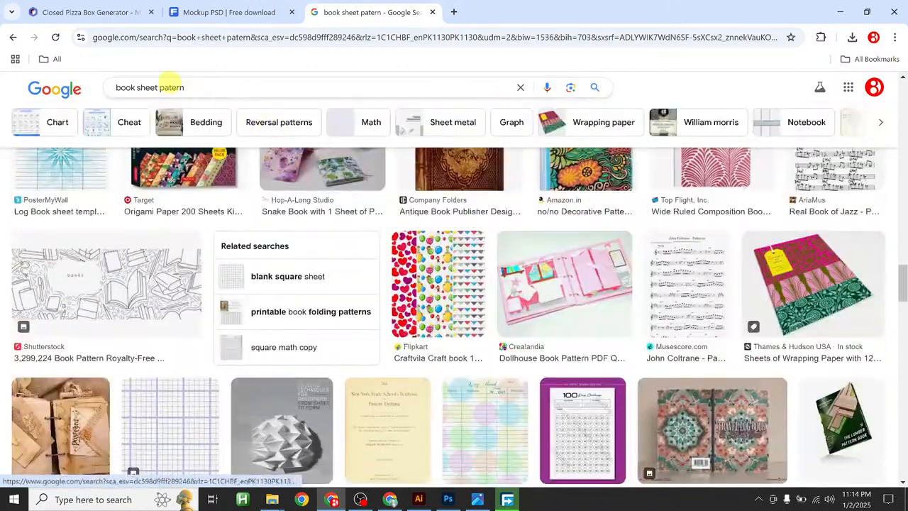
- Change the image search to "paper sheet patern"
left_click_drag(135, 87, 97, 88)
type("p")
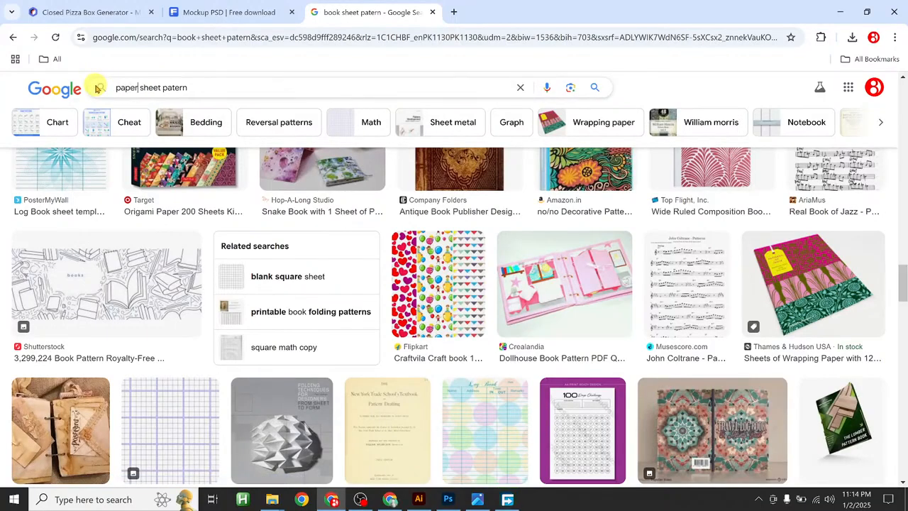
type("aper")
key("Return")
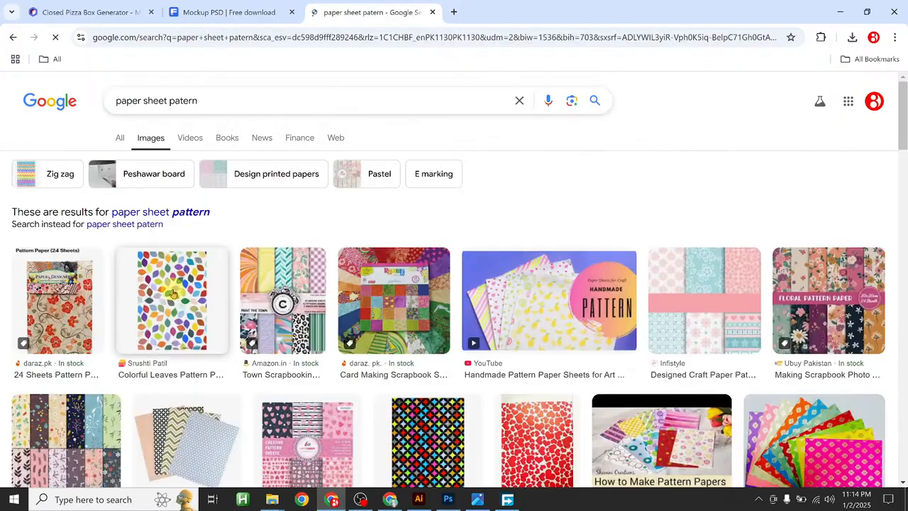
- Preview the 24-sheet floral pattern paper, close it, and preview the rolled printed scrapbook papers from Karachi Stationers
left_click(75, 312)
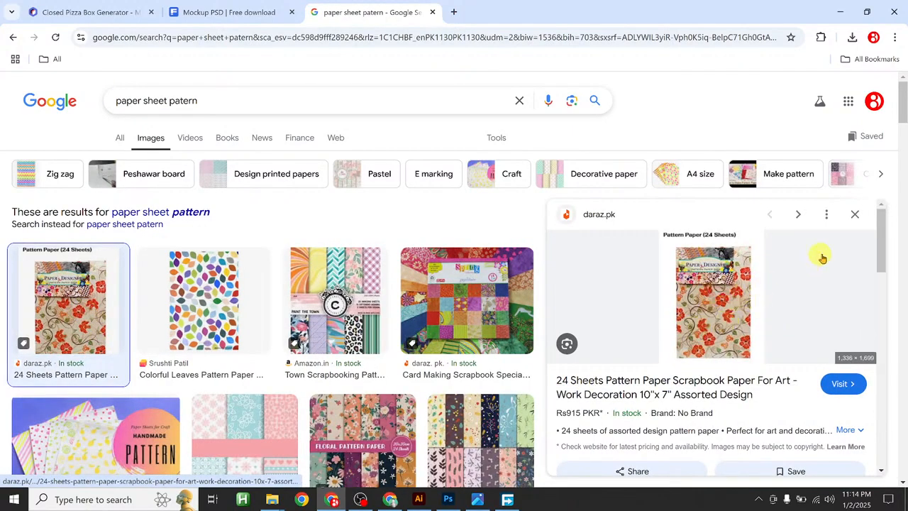
left_click(855, 214)
scroll(429, 345, "down", 3)
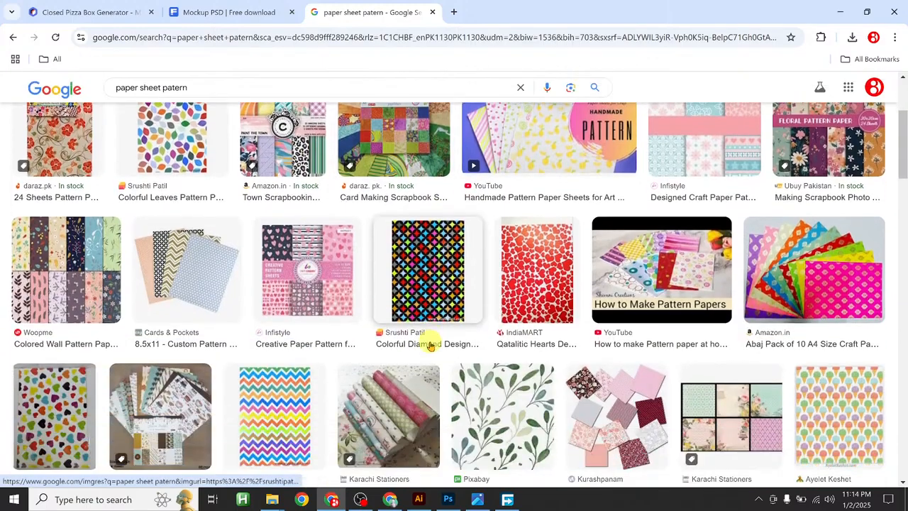
scroll(429, 345, "down", 2)
left_click(427, 349)
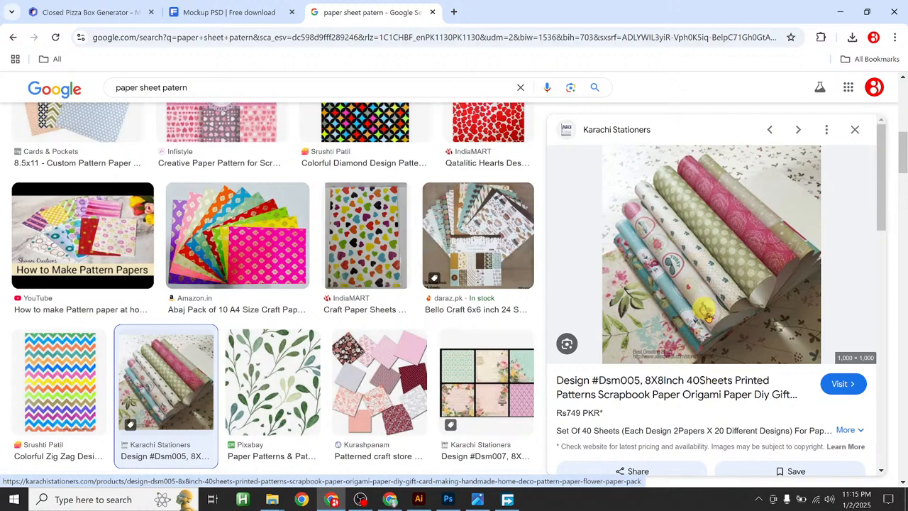
- Return to the Closed Pizza Box mockup and save the pattern design's crop
left_click(116, 5)
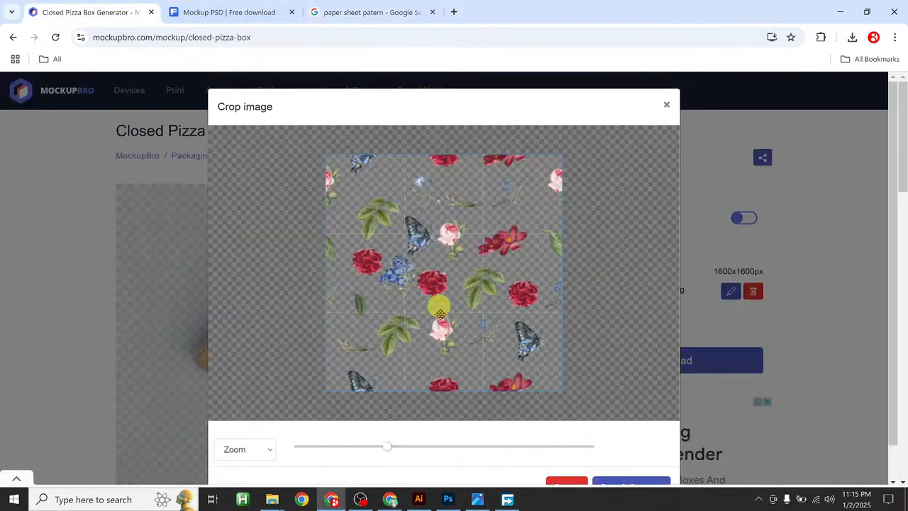
left_click(629, 482)
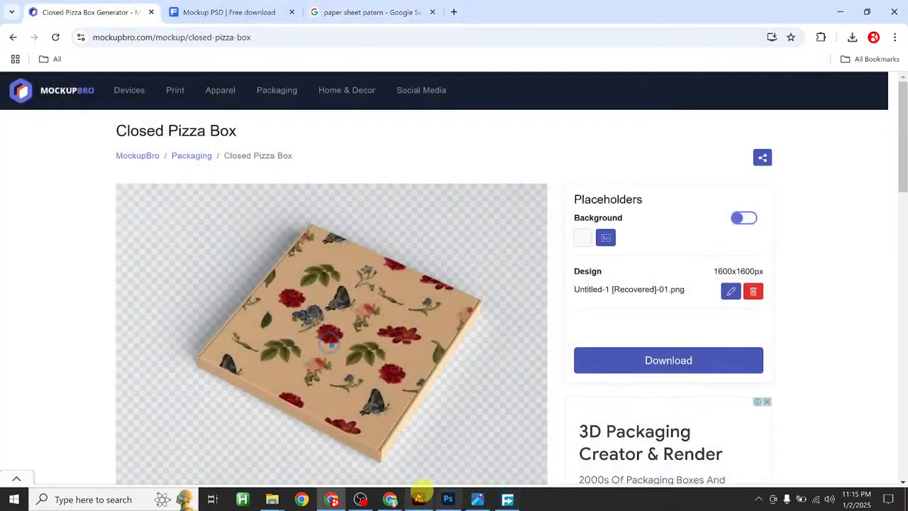
- Switch to YouTube Studio and read the latest live chat messages
left_click(390, 499)
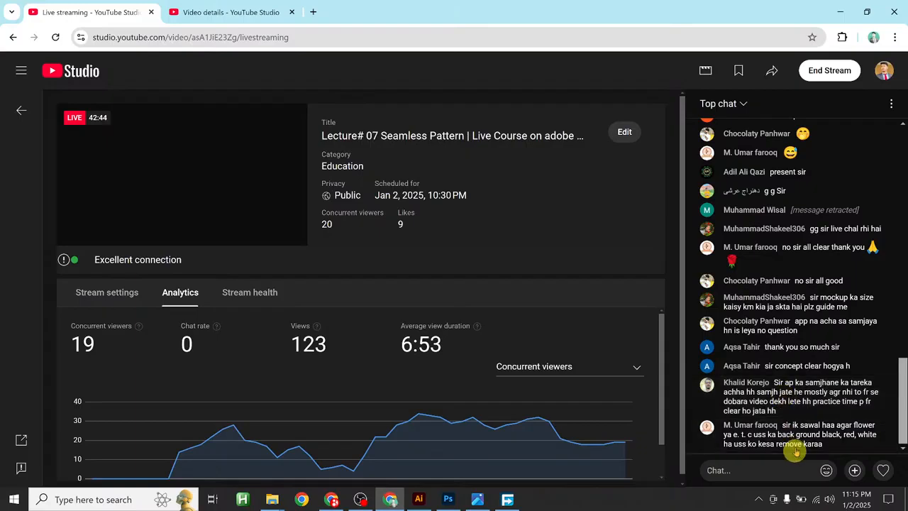
left_click(419, 500)
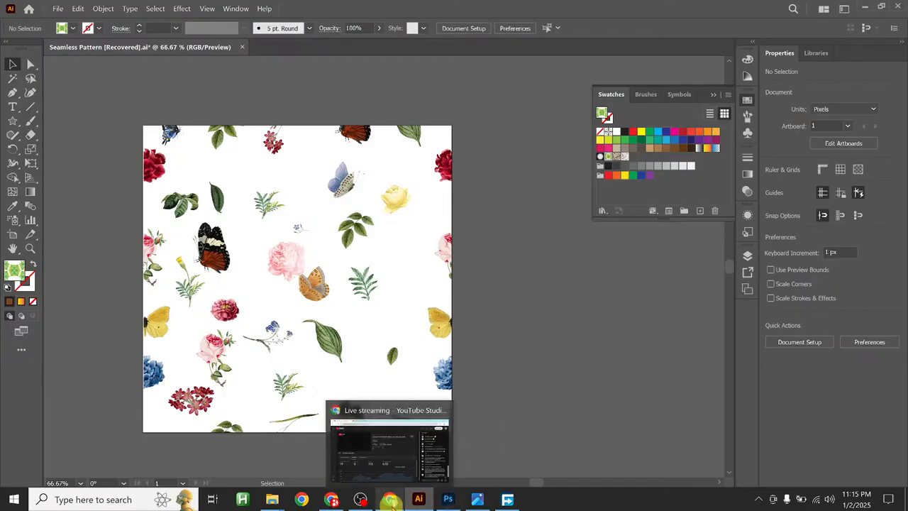
left_click(390, 503)
left_click(315, 12)
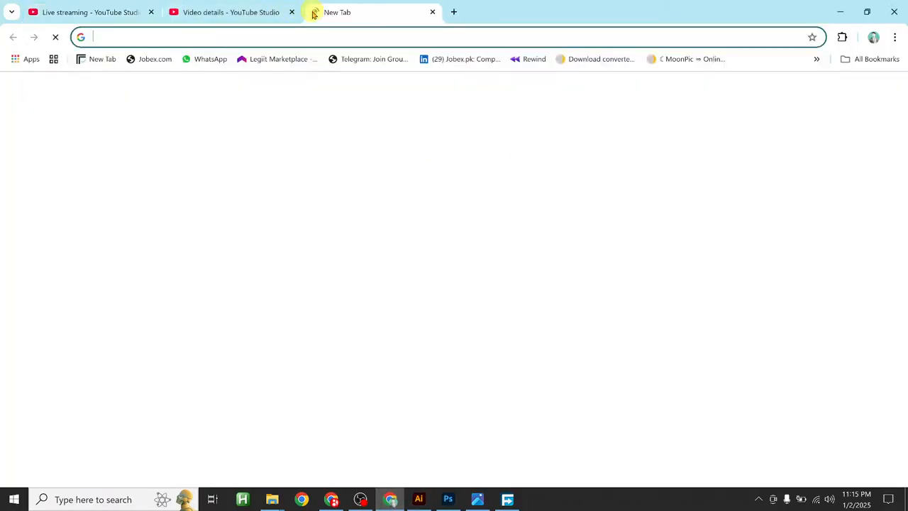
left_click(432, 12)
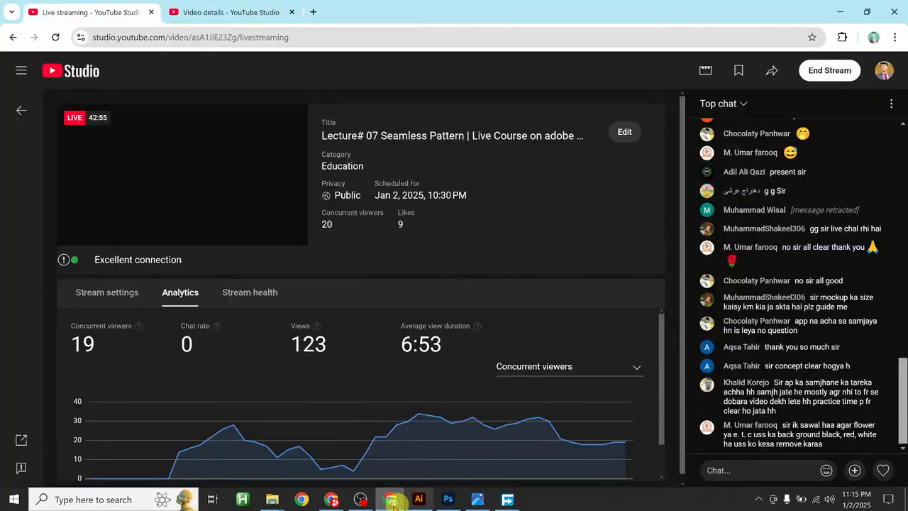
left_click(333, 500)
left_click(419, 499)
left_click(361, 500)
- Return to Freepik, search for "pattern" with the free license and Vectors asset type, and browse the results
left_click(331, 500)
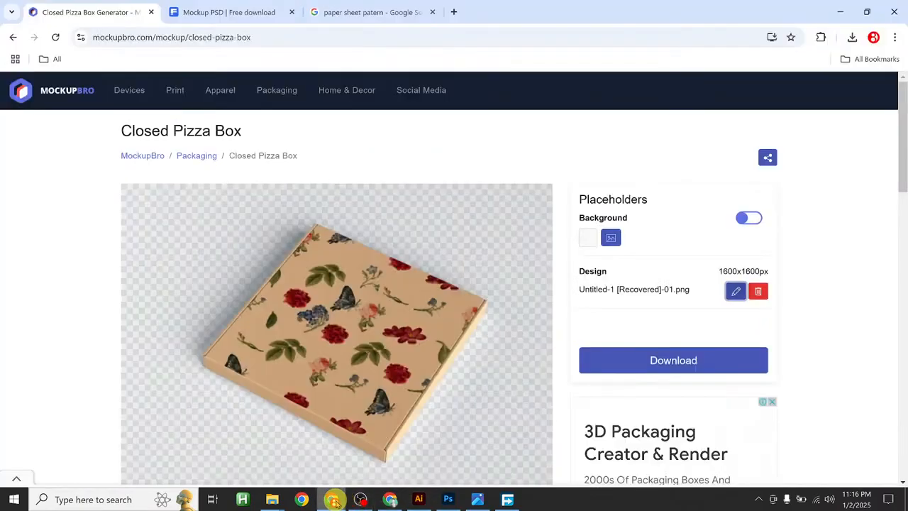
left_click(230, 15)
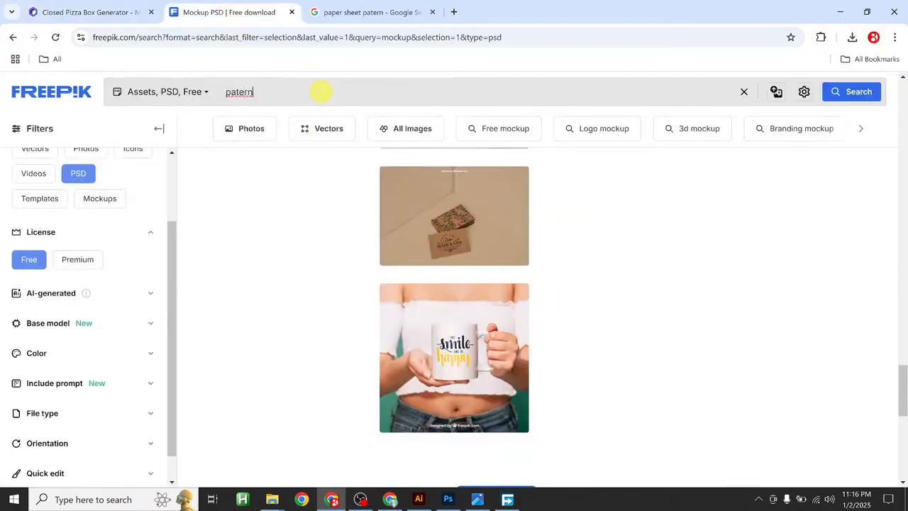
key("Return")
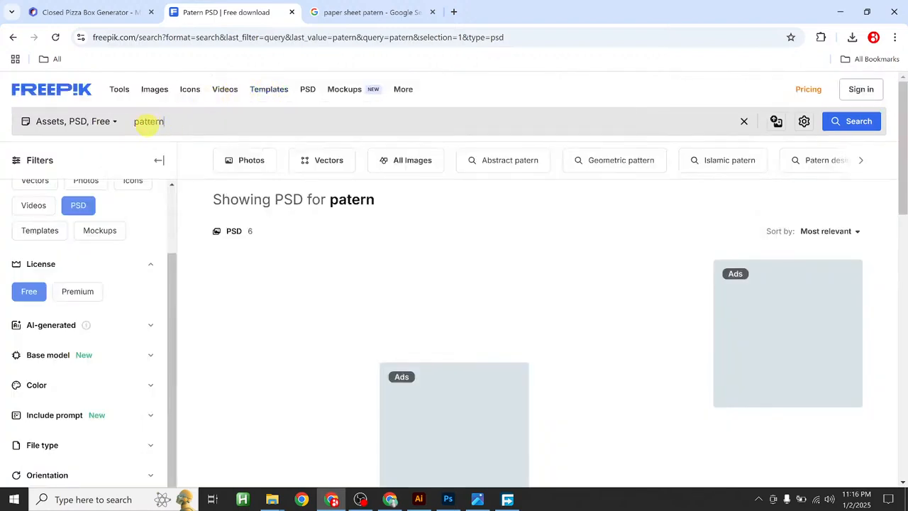
key("Return")
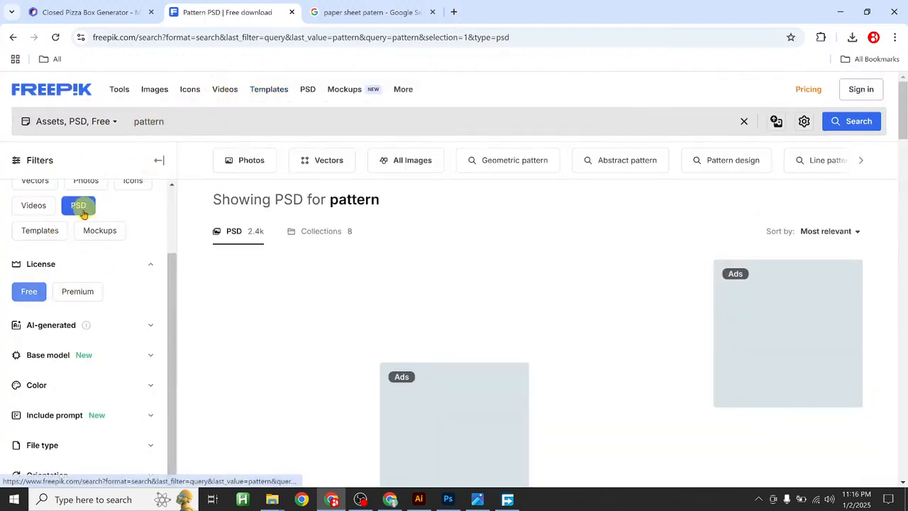
scroll(78, 220, "up", 1)
left_click(36, 239)
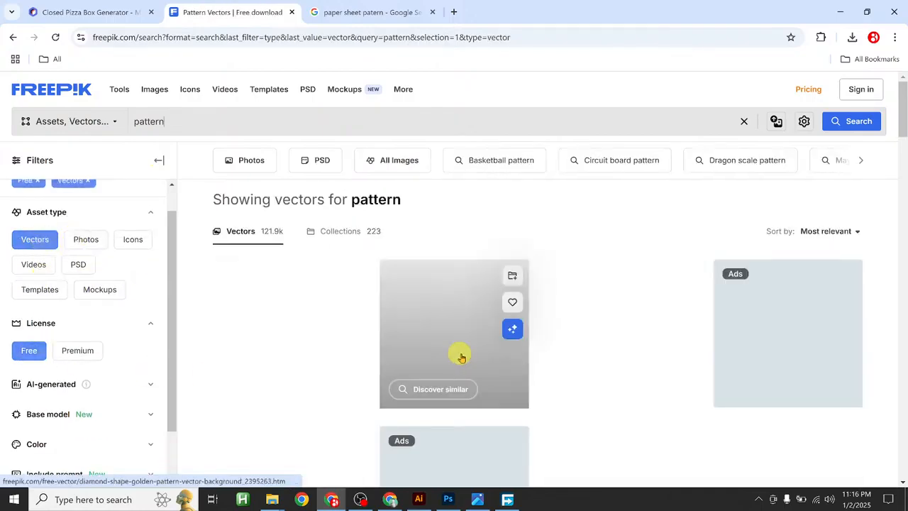
scroll(463, 327, "down", 4)
scroll(461, 326, "up", 4)
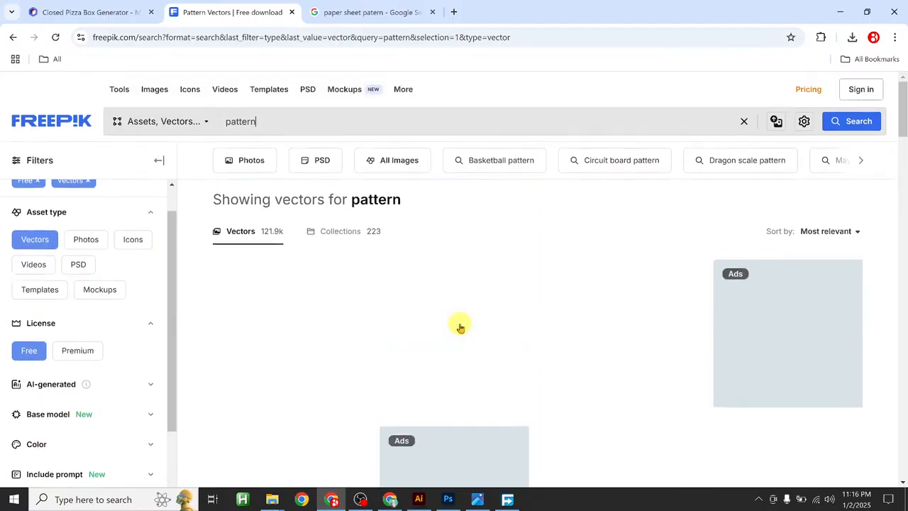
scroll(443, 333, "down", 5)
scroll(446, 352, "up", 5)
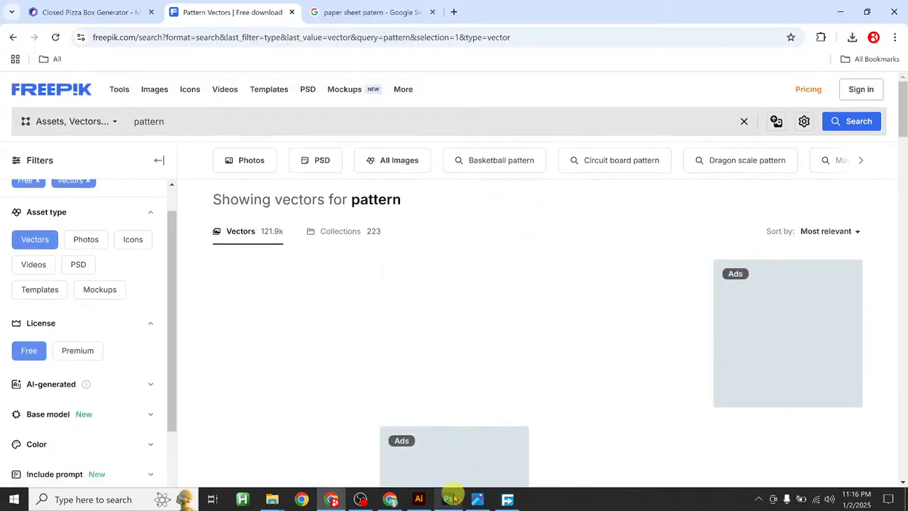
- Switch to Illustrator and draw a rectangle about 93 by 26 px with the green leaf pattern fill, beside the artboard
left_click(421, 499)
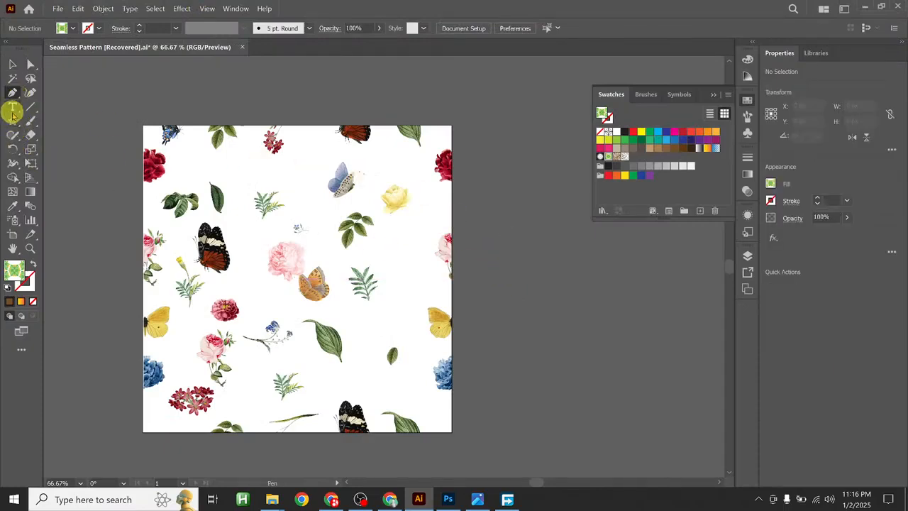
left_click(71, 121)
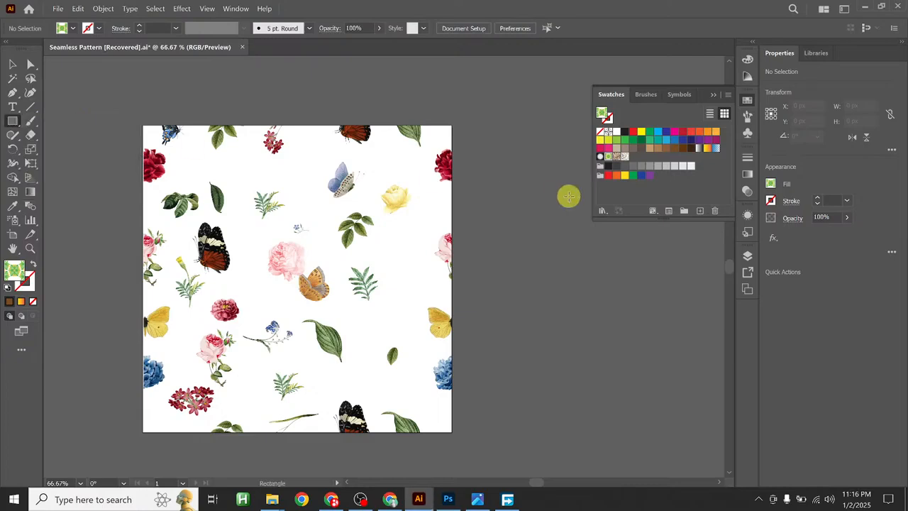
left_click_drag(523, 198, 583, 217)
left_click(13, 64)
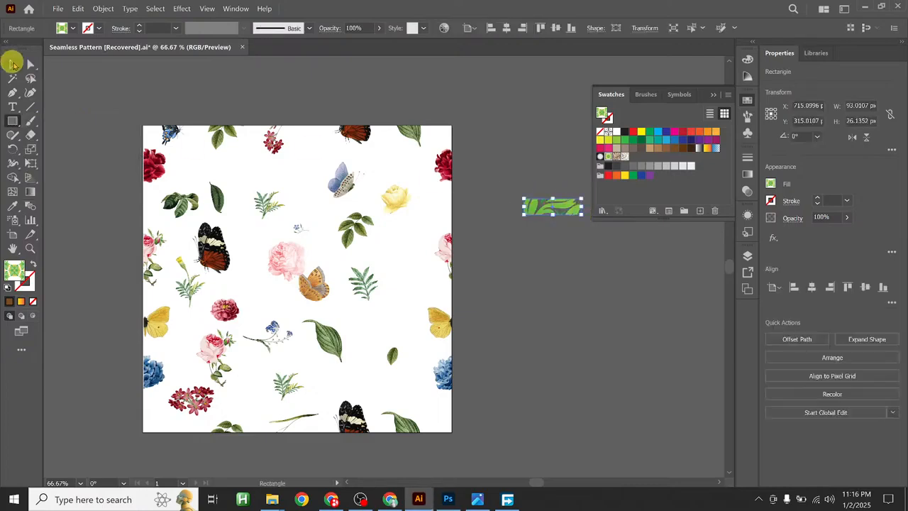
- Change the small rectangle's fill from the leaf pattern to the solid dark brown 2D1111
left_click(624, 132)
left_click(600, 132)
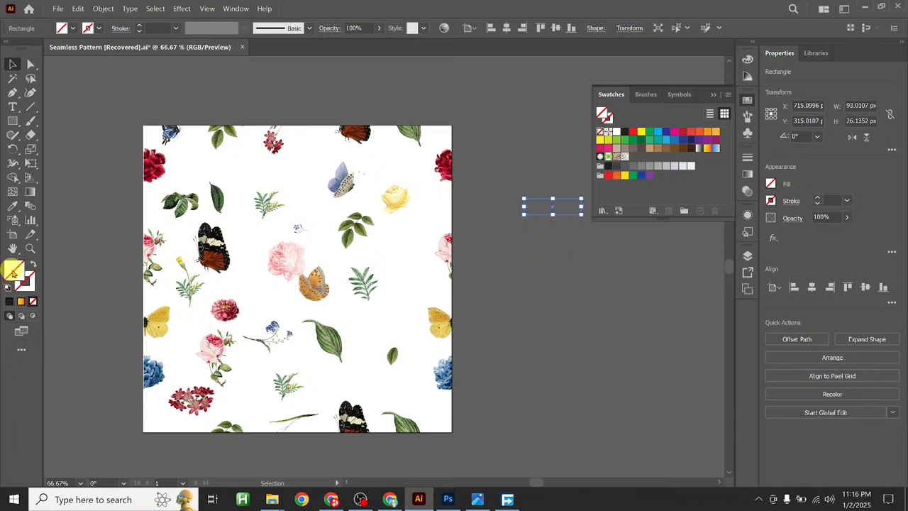
double_click(12, 271)
left_click(392, 293)
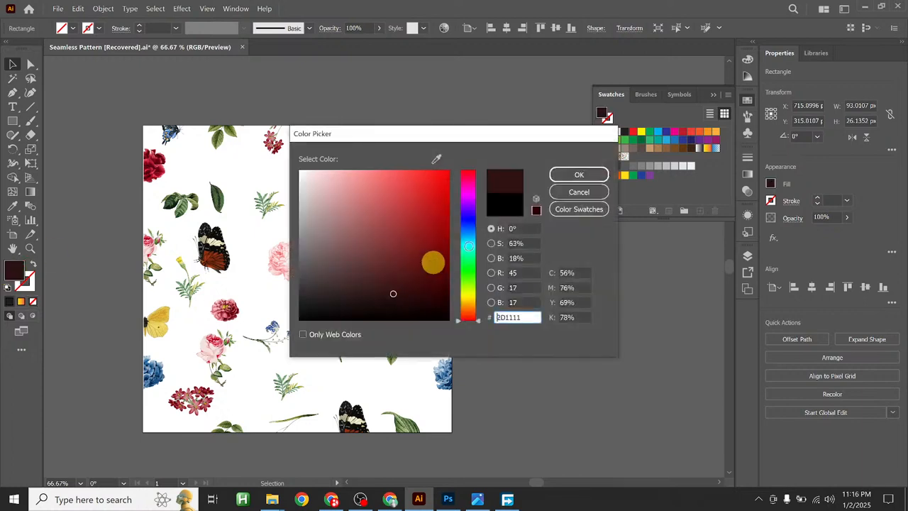
left_click(576, 173)
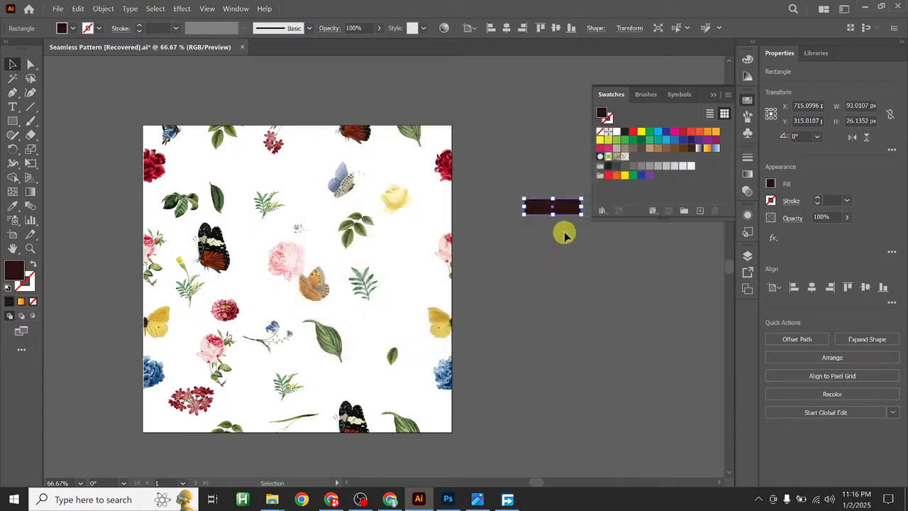
- Enlarge the brown rectangle to about 140 by 34 px and repeat evenly spaced copies downward into a column of six
left_click_drag(562, 207, 319, 221)
key("ctrl+d")
key("ctrl+d")
key("ctrl+d")
key("ctrl+d")
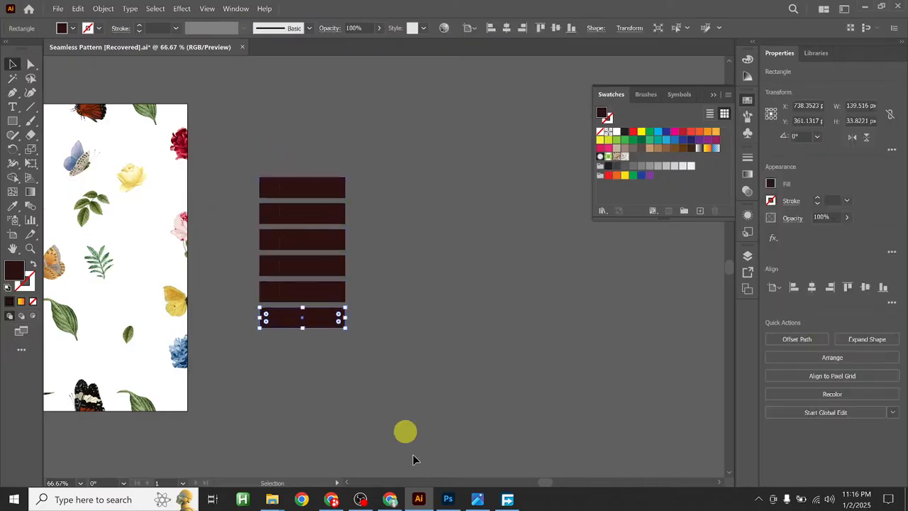
- Duplicate the column of six brown rectangles beside the original and narrow the duplicates to about a third of their width
key("ctrl+a")
left_click_drag(309, 305, 400, 298)
left_click(277, 134)
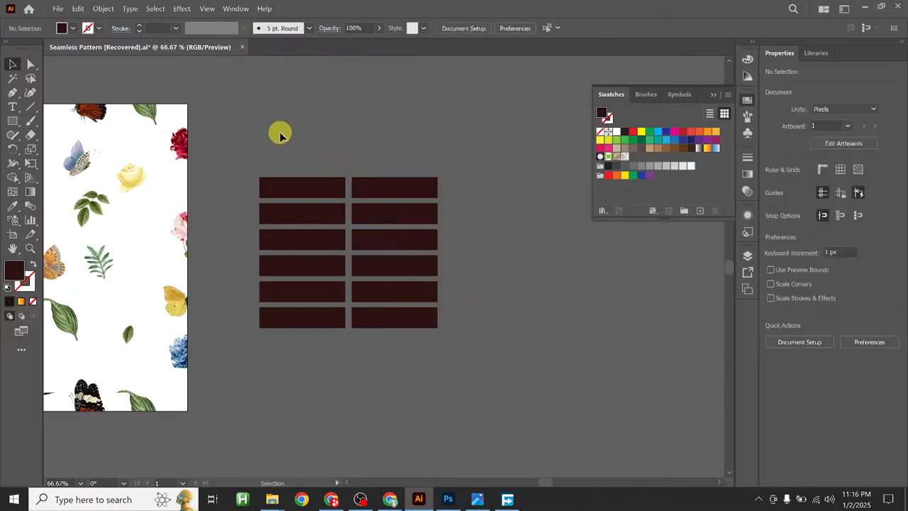
left_click_drag(455, 334, 362, 171)
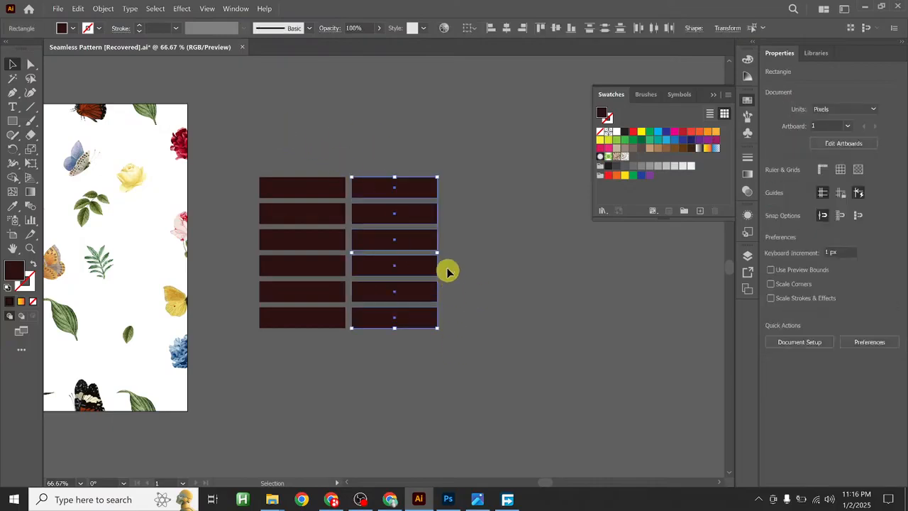
left_click_drag(438, 253, 379, 256)
left_click(383, 245)
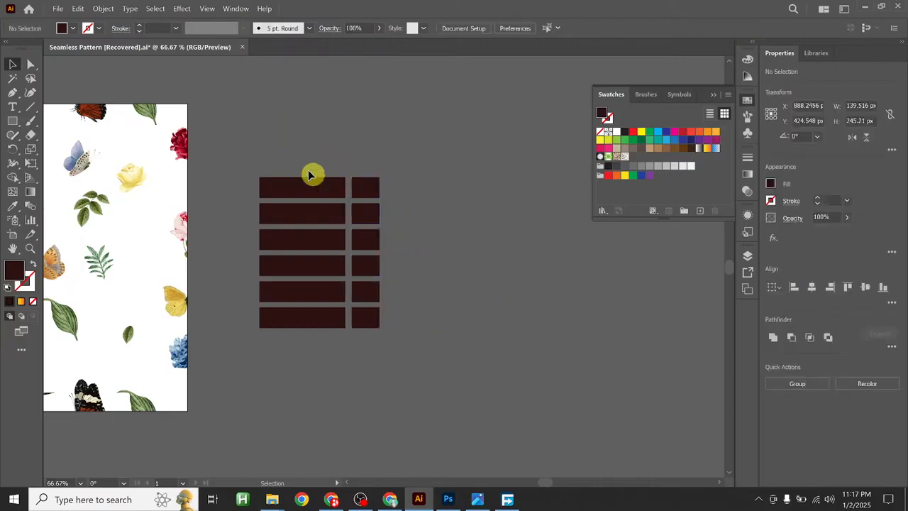
- Copy the narrow column of rectangles to the opposite side of the wide column
left_click_drag(368, 205, 388, 312)
left_click_drag(375, 268, 249, 271)
left_click(357, 366)
- Group all the brown rectangles, make a pattern swatch from the group with the Grid tile type, and finish pattern editing
key("ctrl+a")
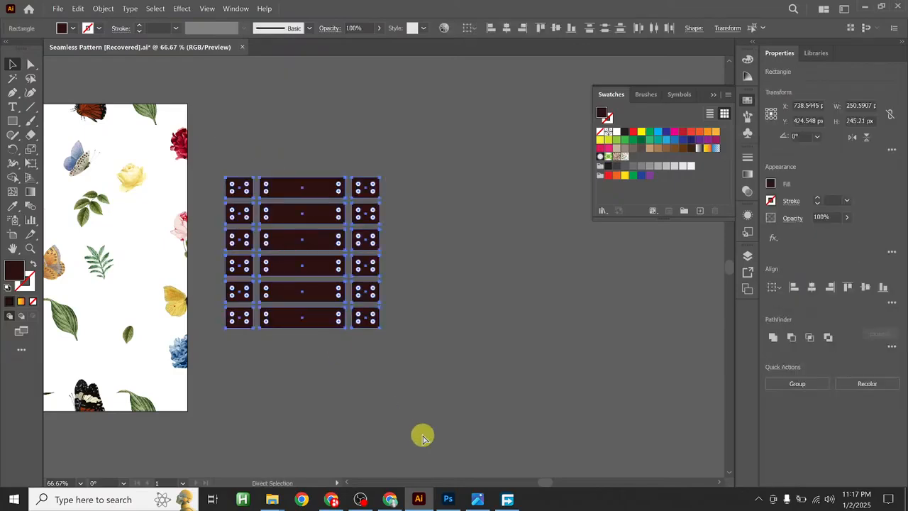
key("ctrl+g")
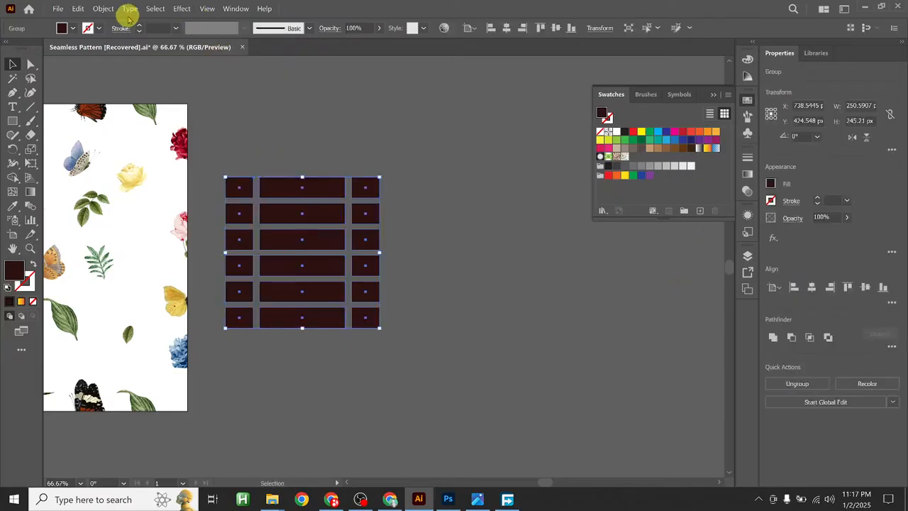
left_click(106, 10)
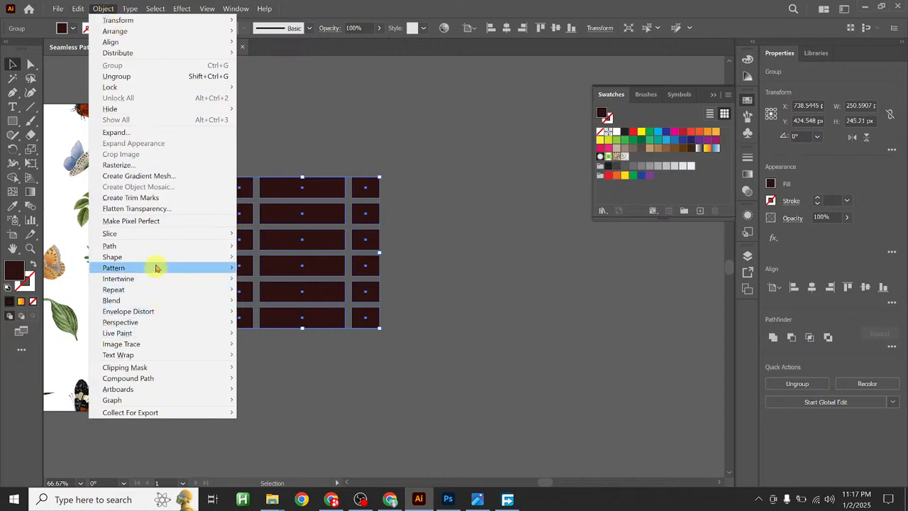
mouse_move(153, 267)
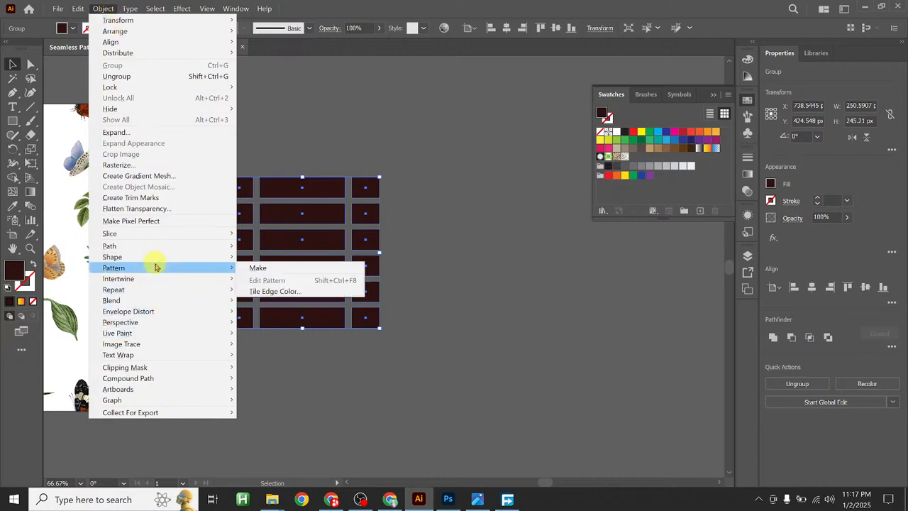
left_click(261, 268)
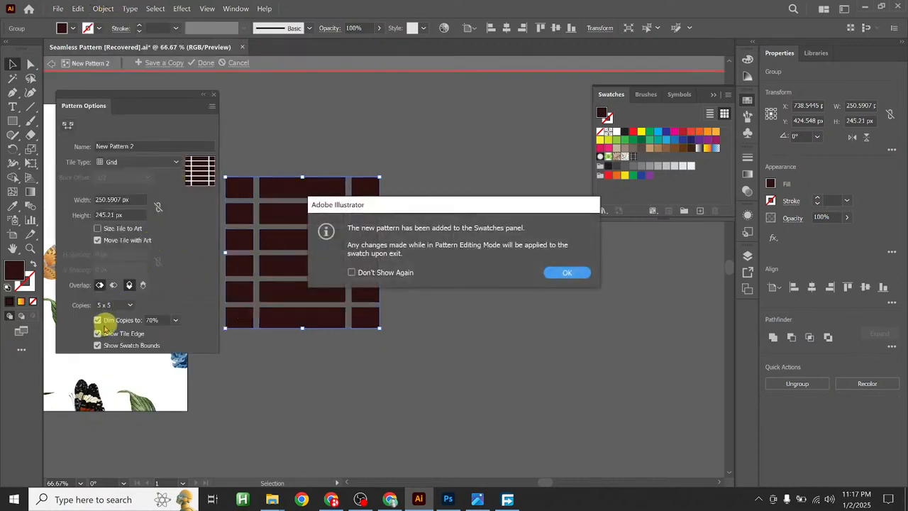
left_click(566, 273)
left_click(205, 63)
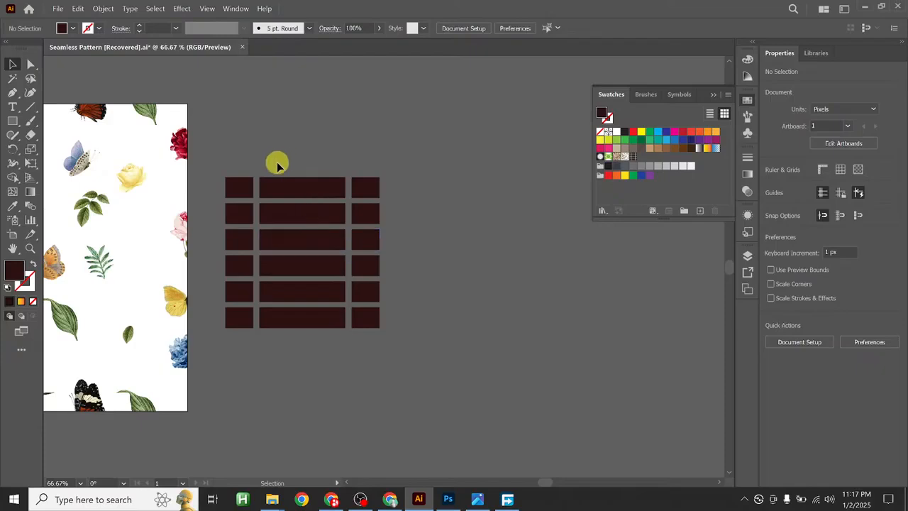
- Draw a circle about 375 px in diameter beside the brick group and fill it with the new brick pattern swatch
left_click(257, 197)
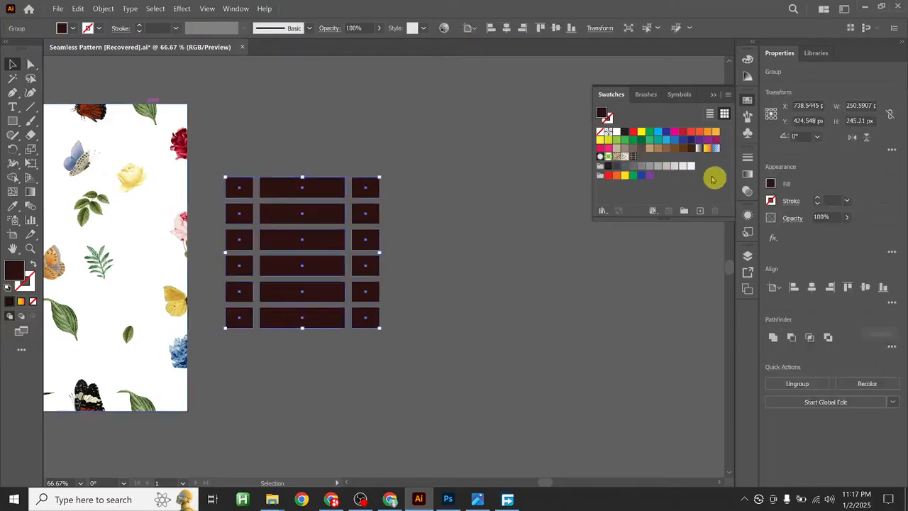
left_click(419, 191)
left_click_drag(12, 120, 66, 149)
left_click_drag(454, 218, 610, 445)
left_click(12, 64)
scroll(241, 175, "right", 3)
scroll(241, 175, "down", 1)
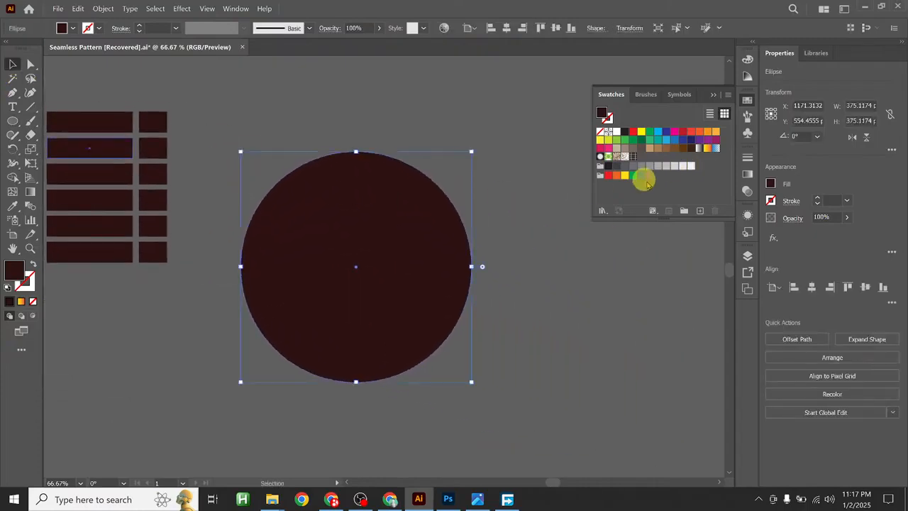
left_click(633, 159)
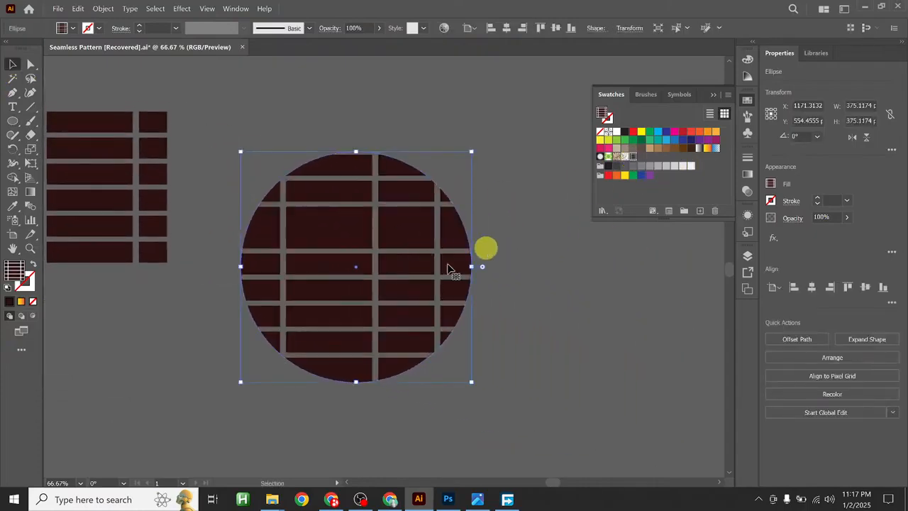
- Fill the circle with the floral pattern swatch, enlarge it to about 837 px, and place an overlapping copy beside it
left_click(624, 158)
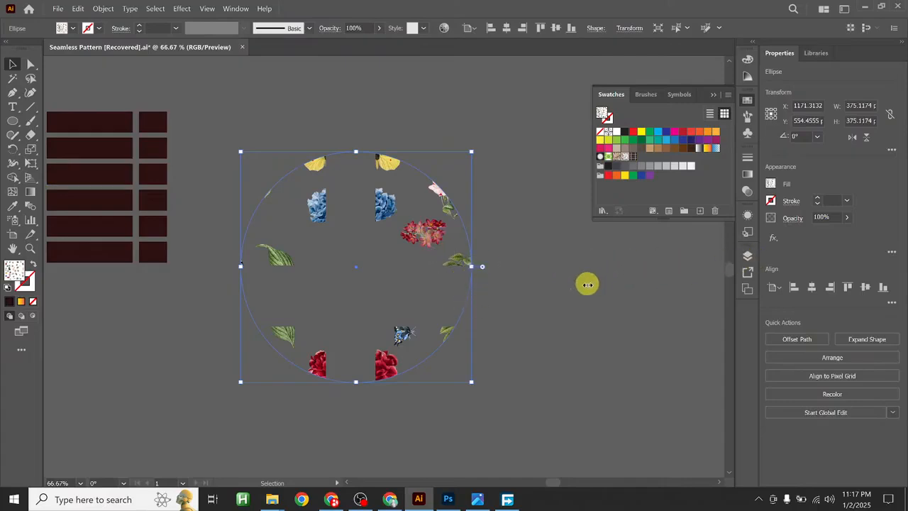
left_click_drag(519, 265, 188, 315)
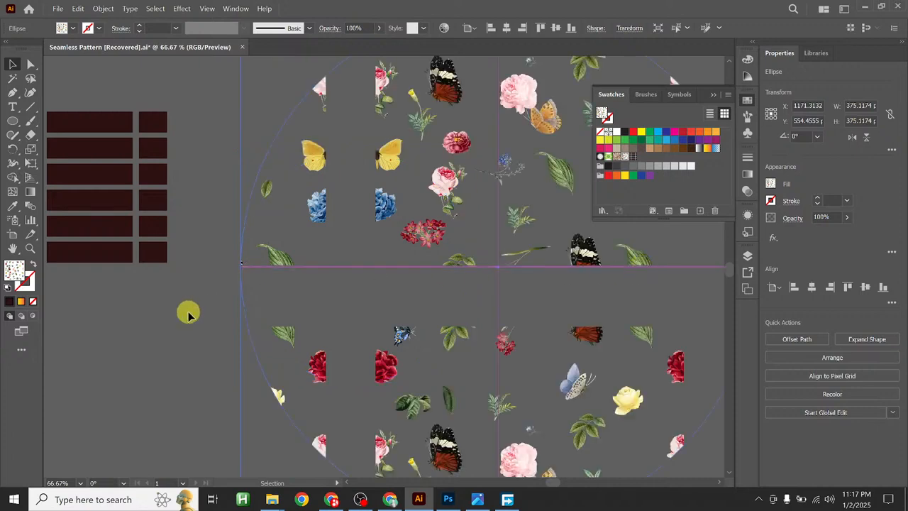
left_click_drag(380, 318, 491, 312)
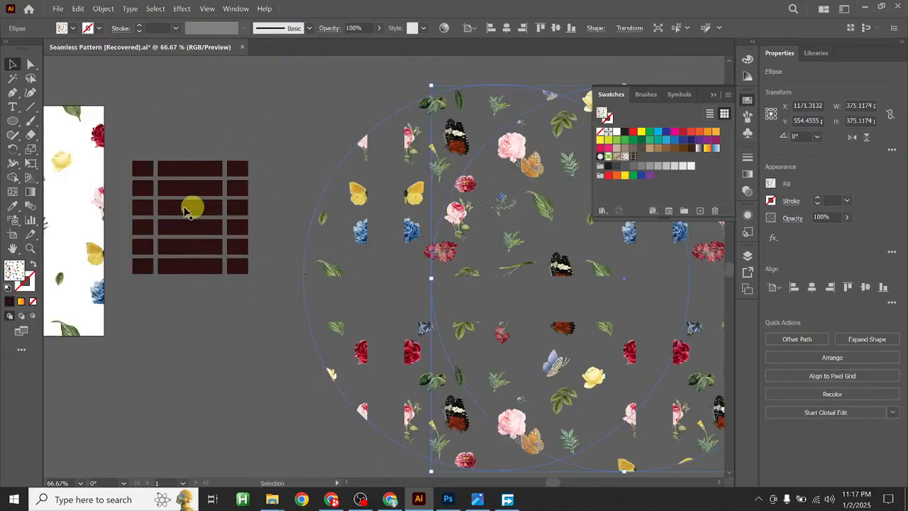
key("ctrl+minus")
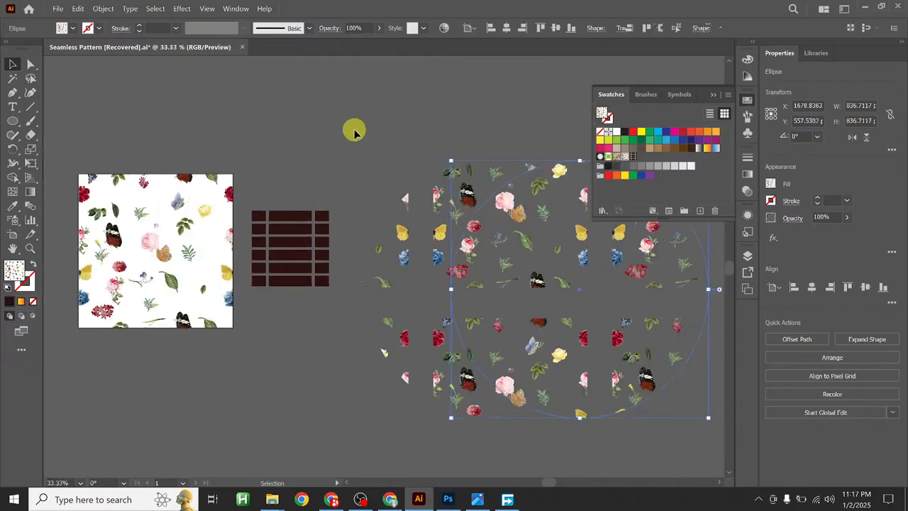
left_click(355, 133)
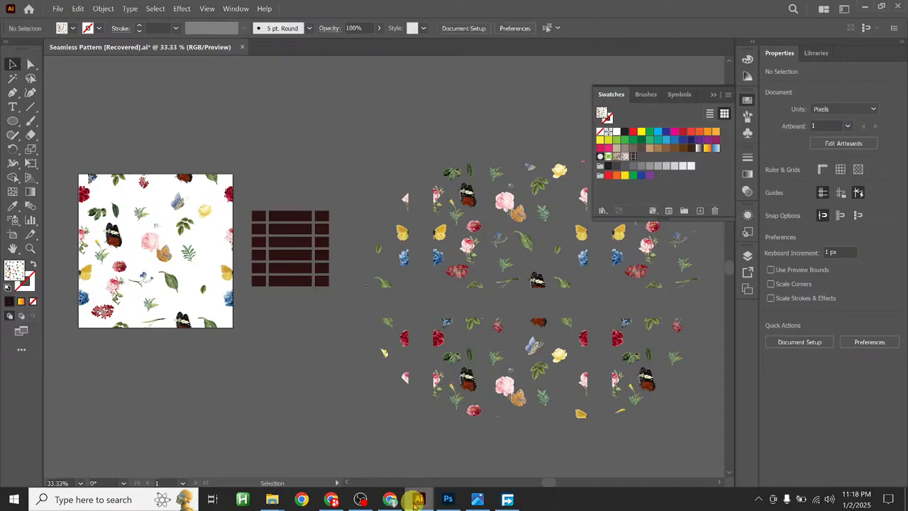
- Switch to YouTube Studio and read the viewers' newest questions in the live chat
left_click(389, 499)
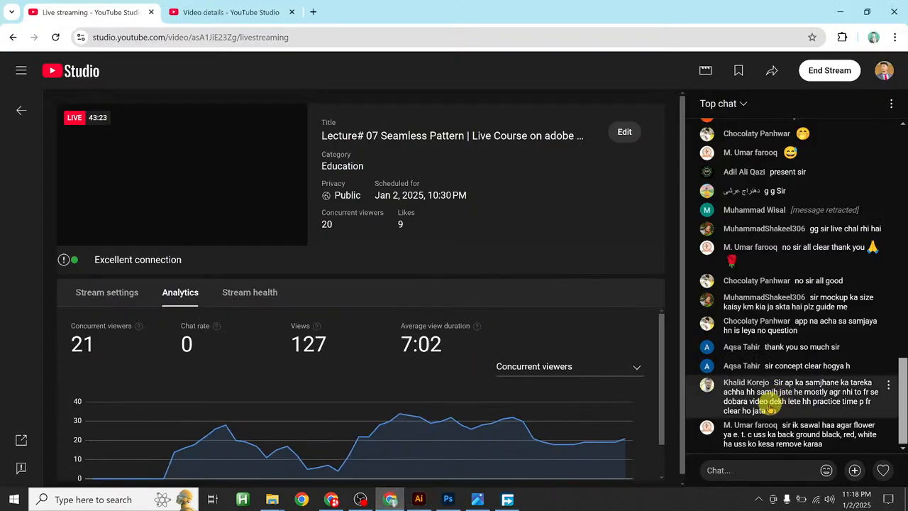